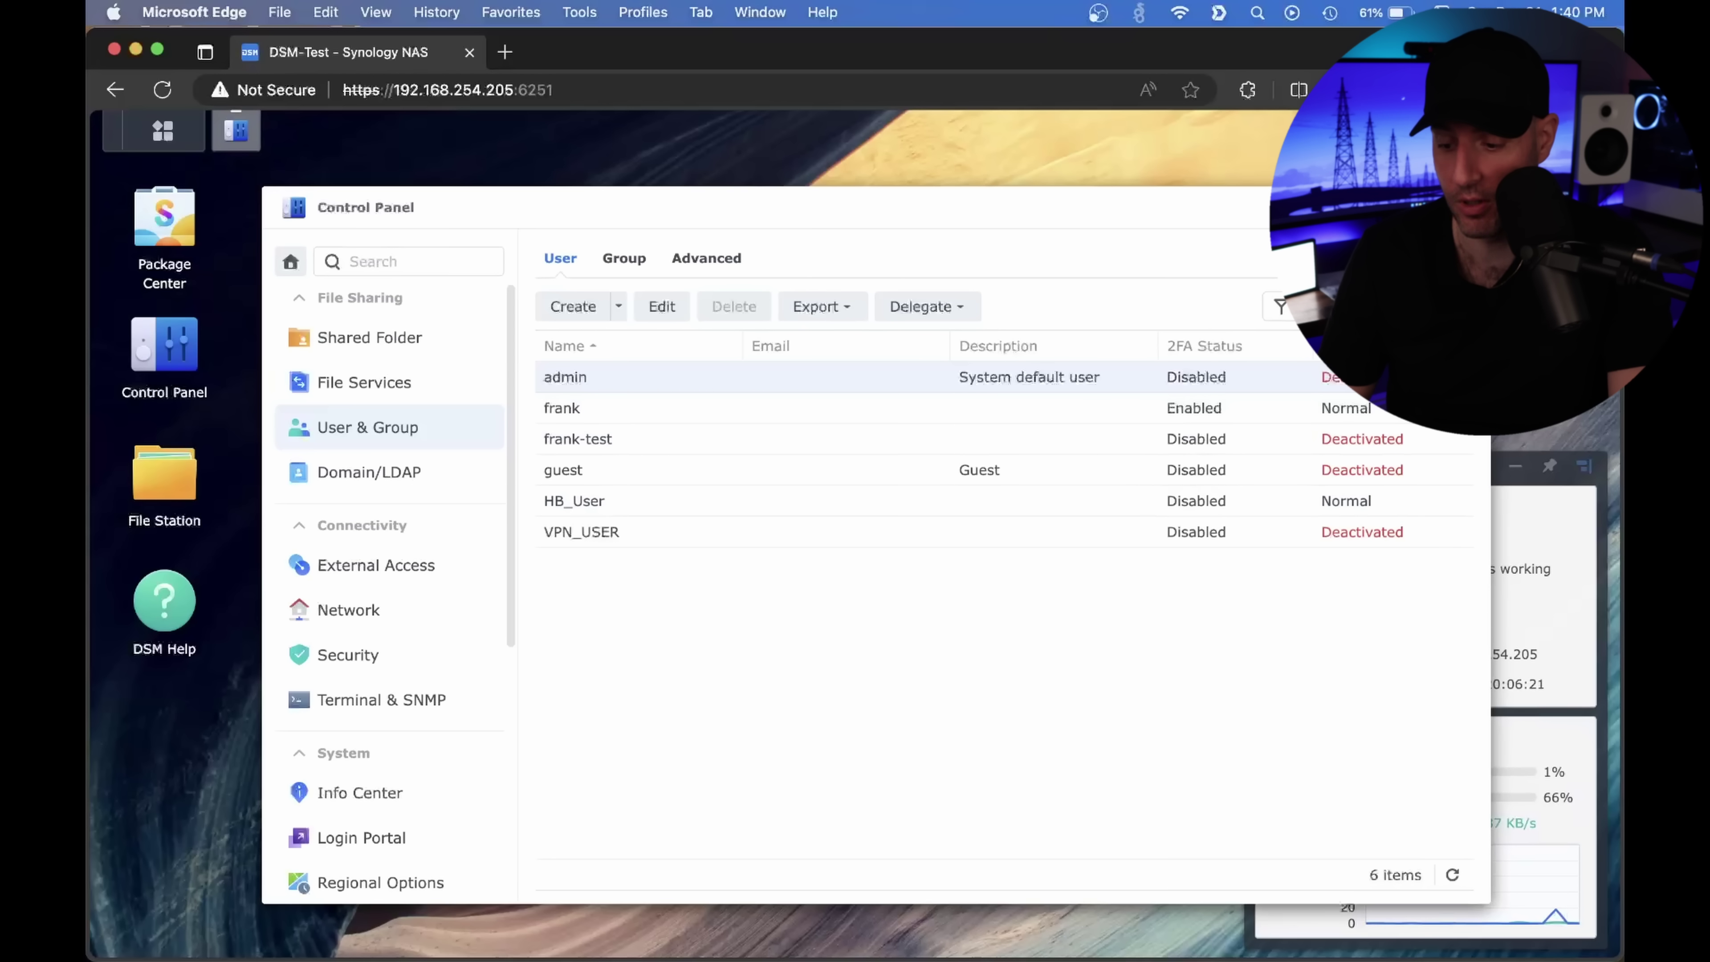
Check the default admin account's deactivation setting and the personal administrator account's group memberships.
left_click(654, 309)
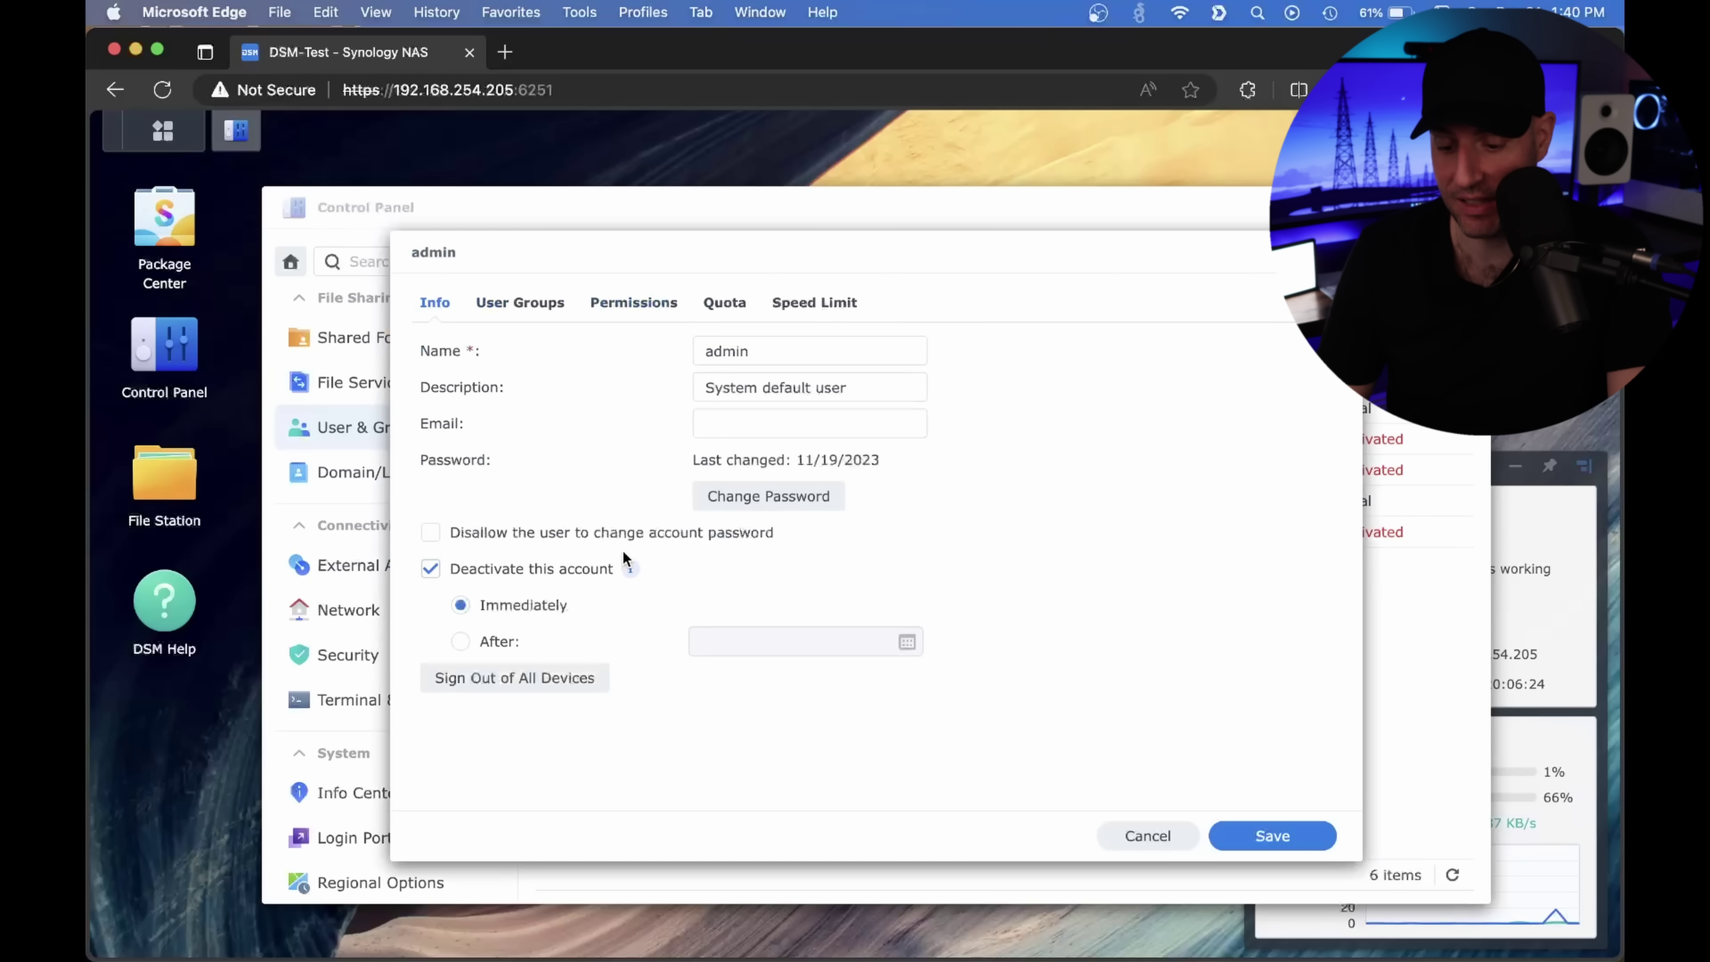
left_click(1338, 252)
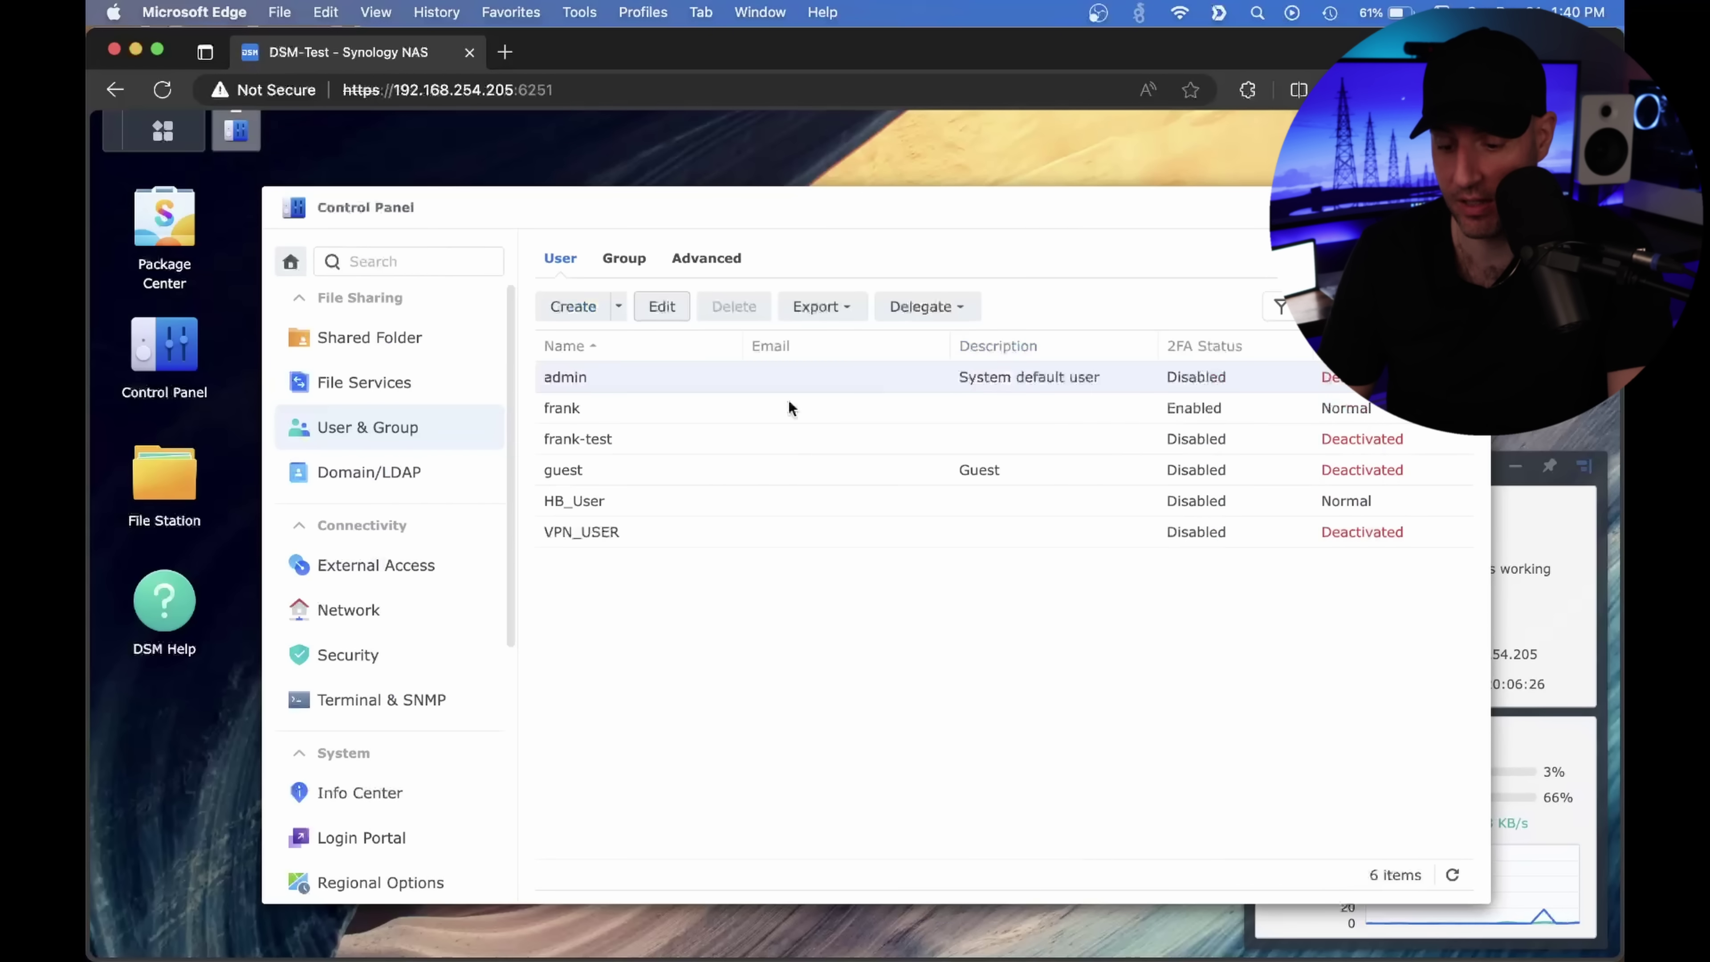
left_click(664, 409)
left_click(659, 305)
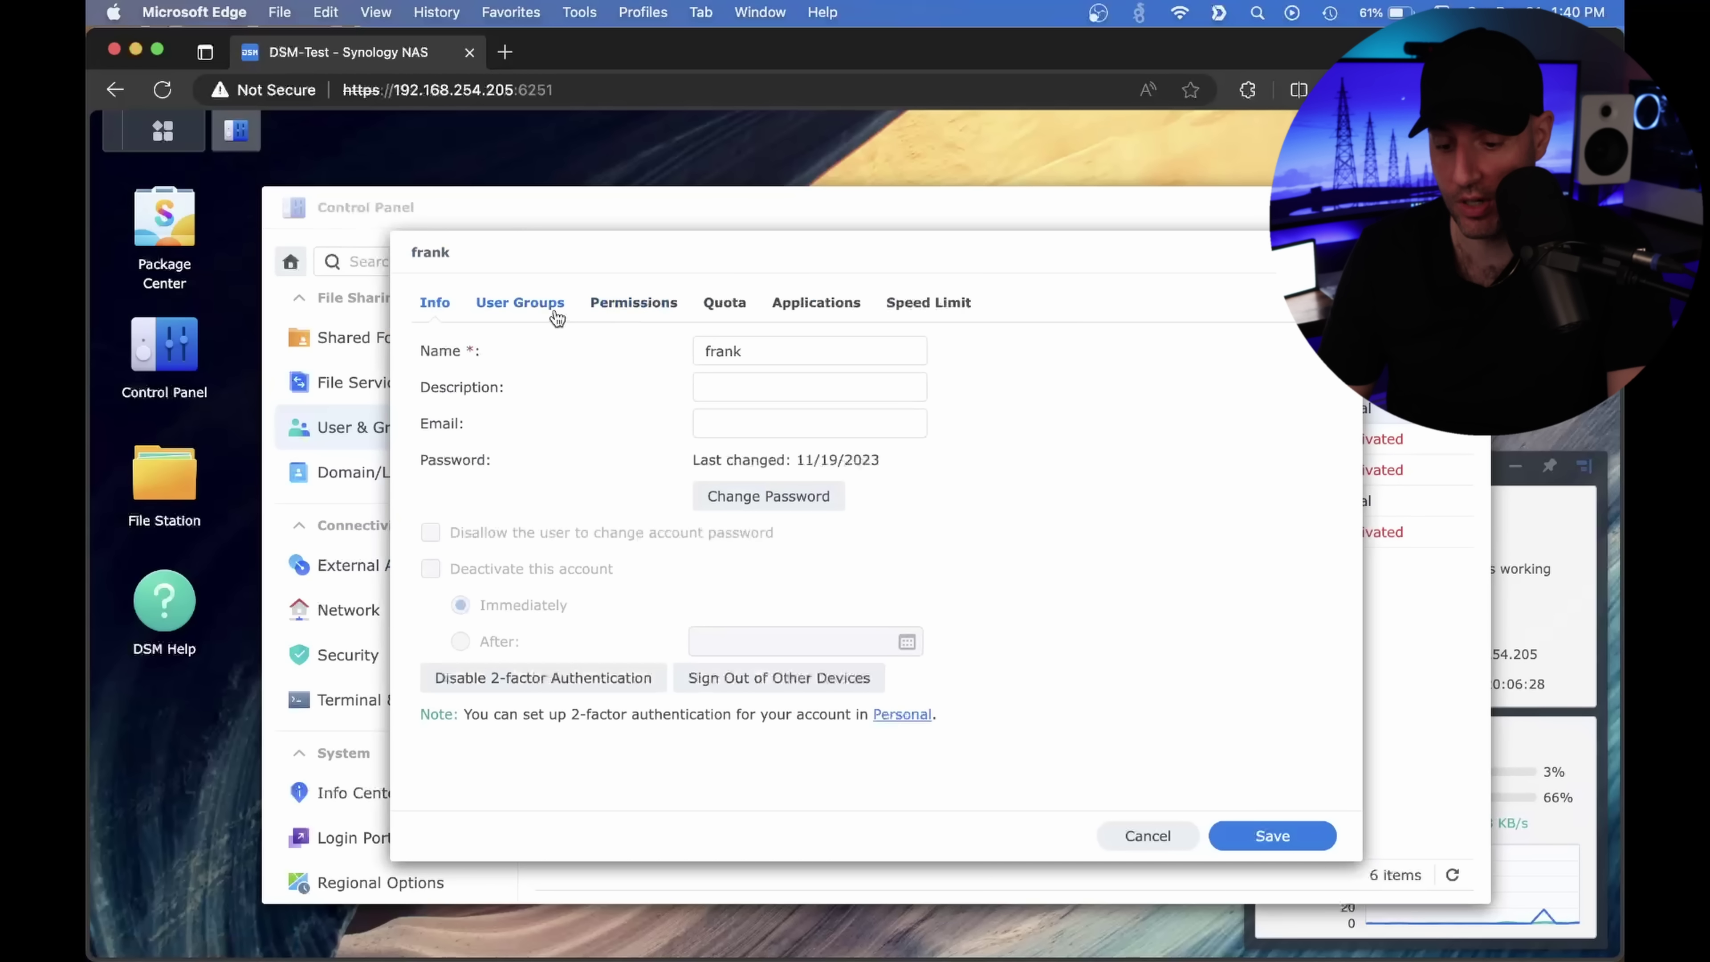
left_click(556, 311)
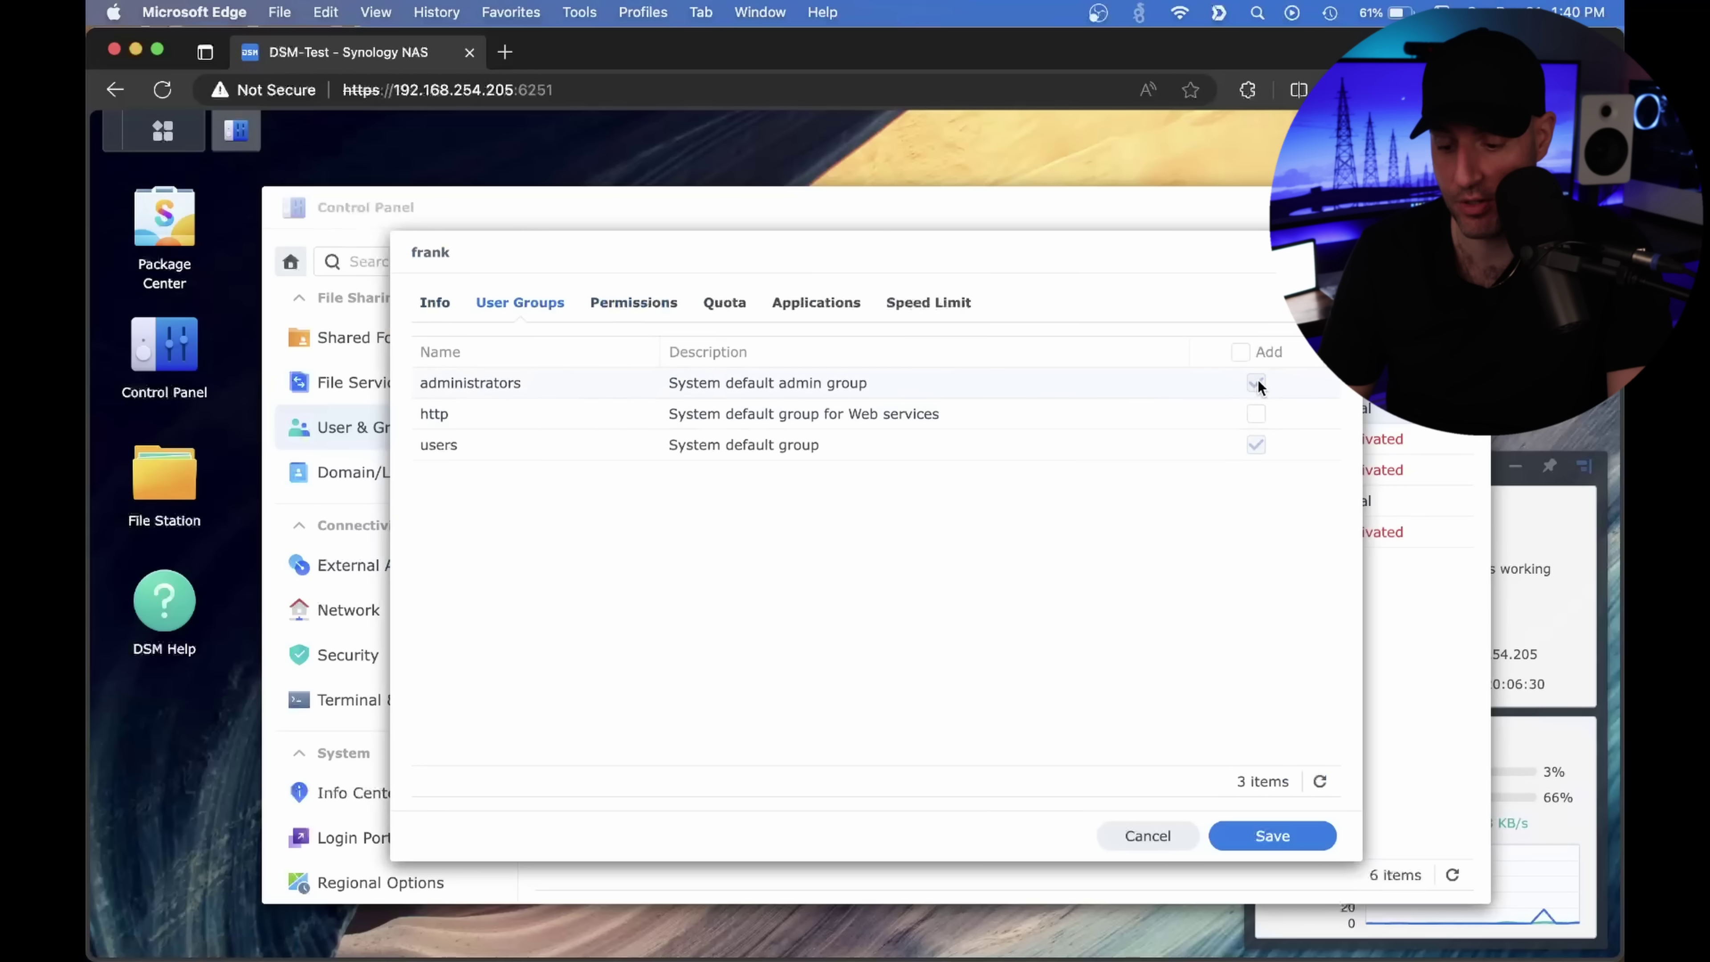
left_click(1148, 836)
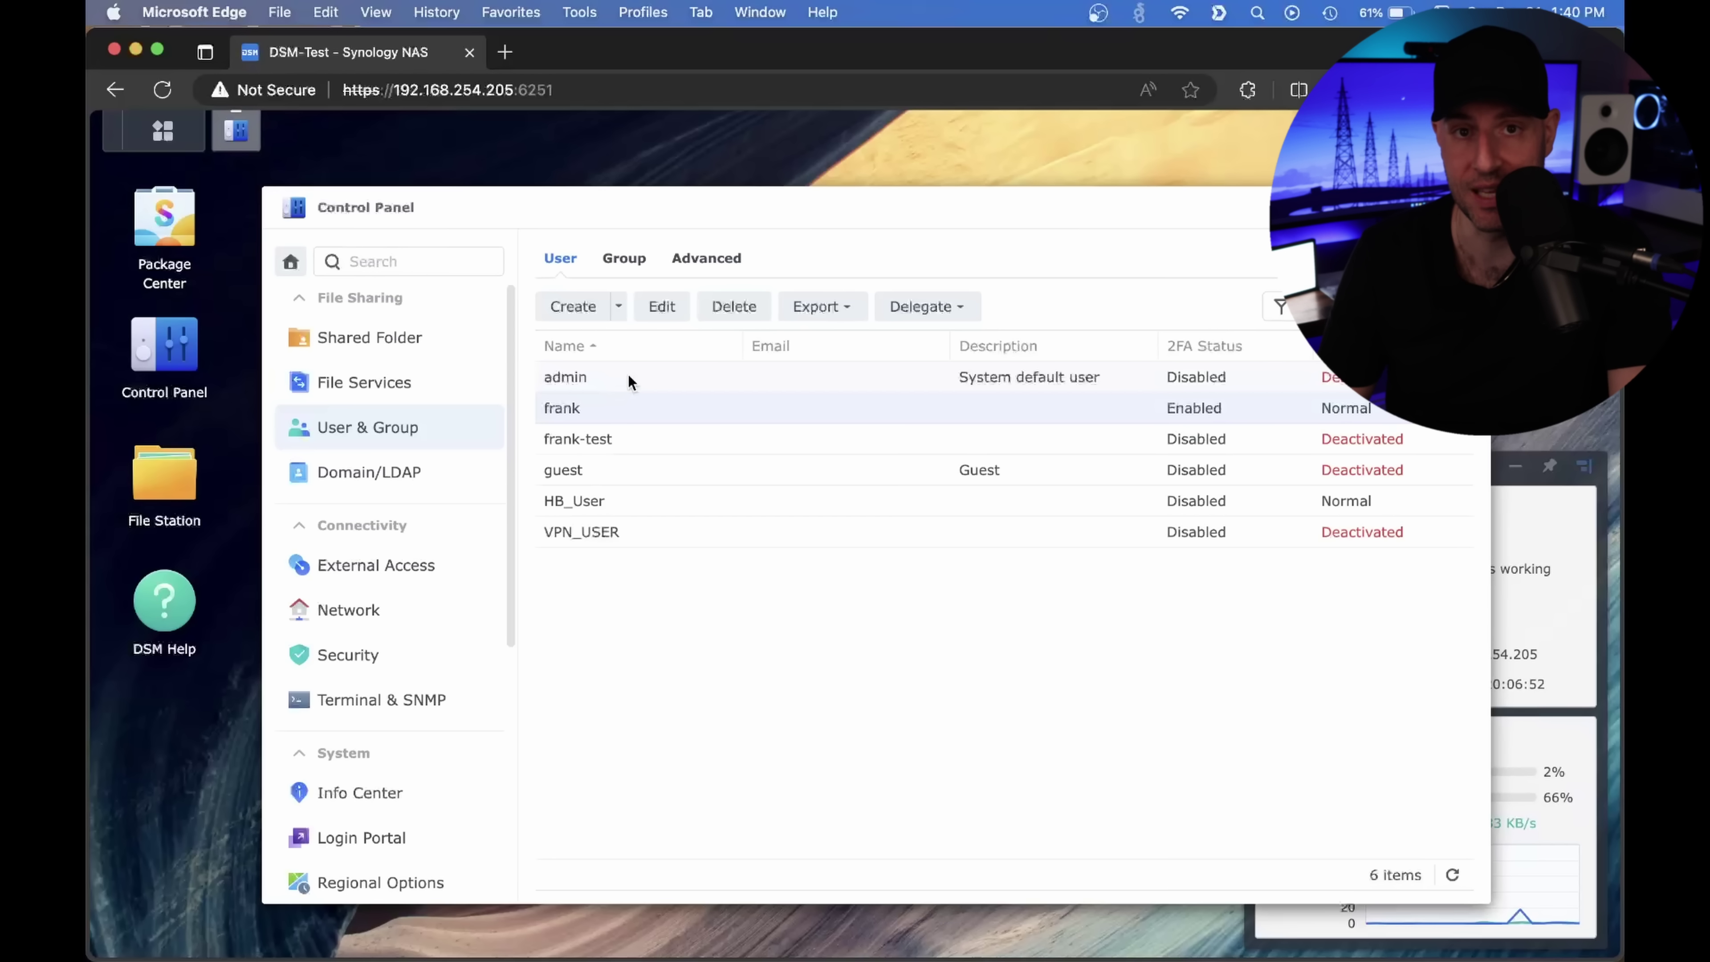
Examine the auto block login attempts and time period in the security protection settings.
scroll(347, 610, "down", 2)
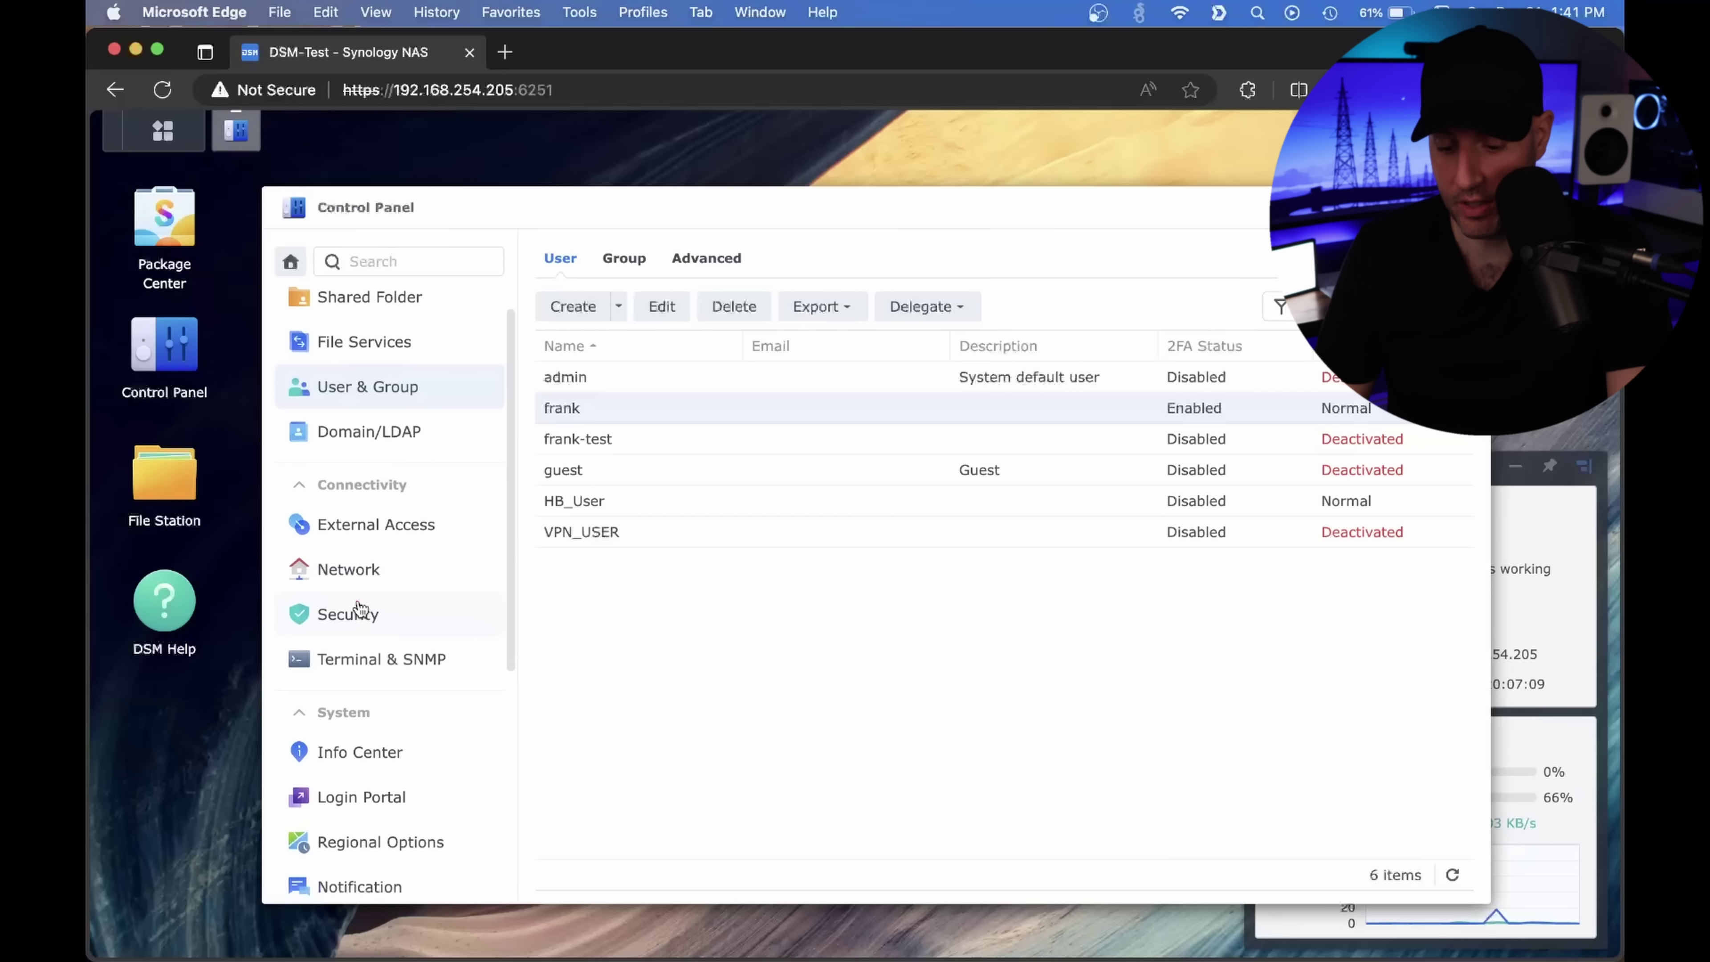
left_click(348, 613)
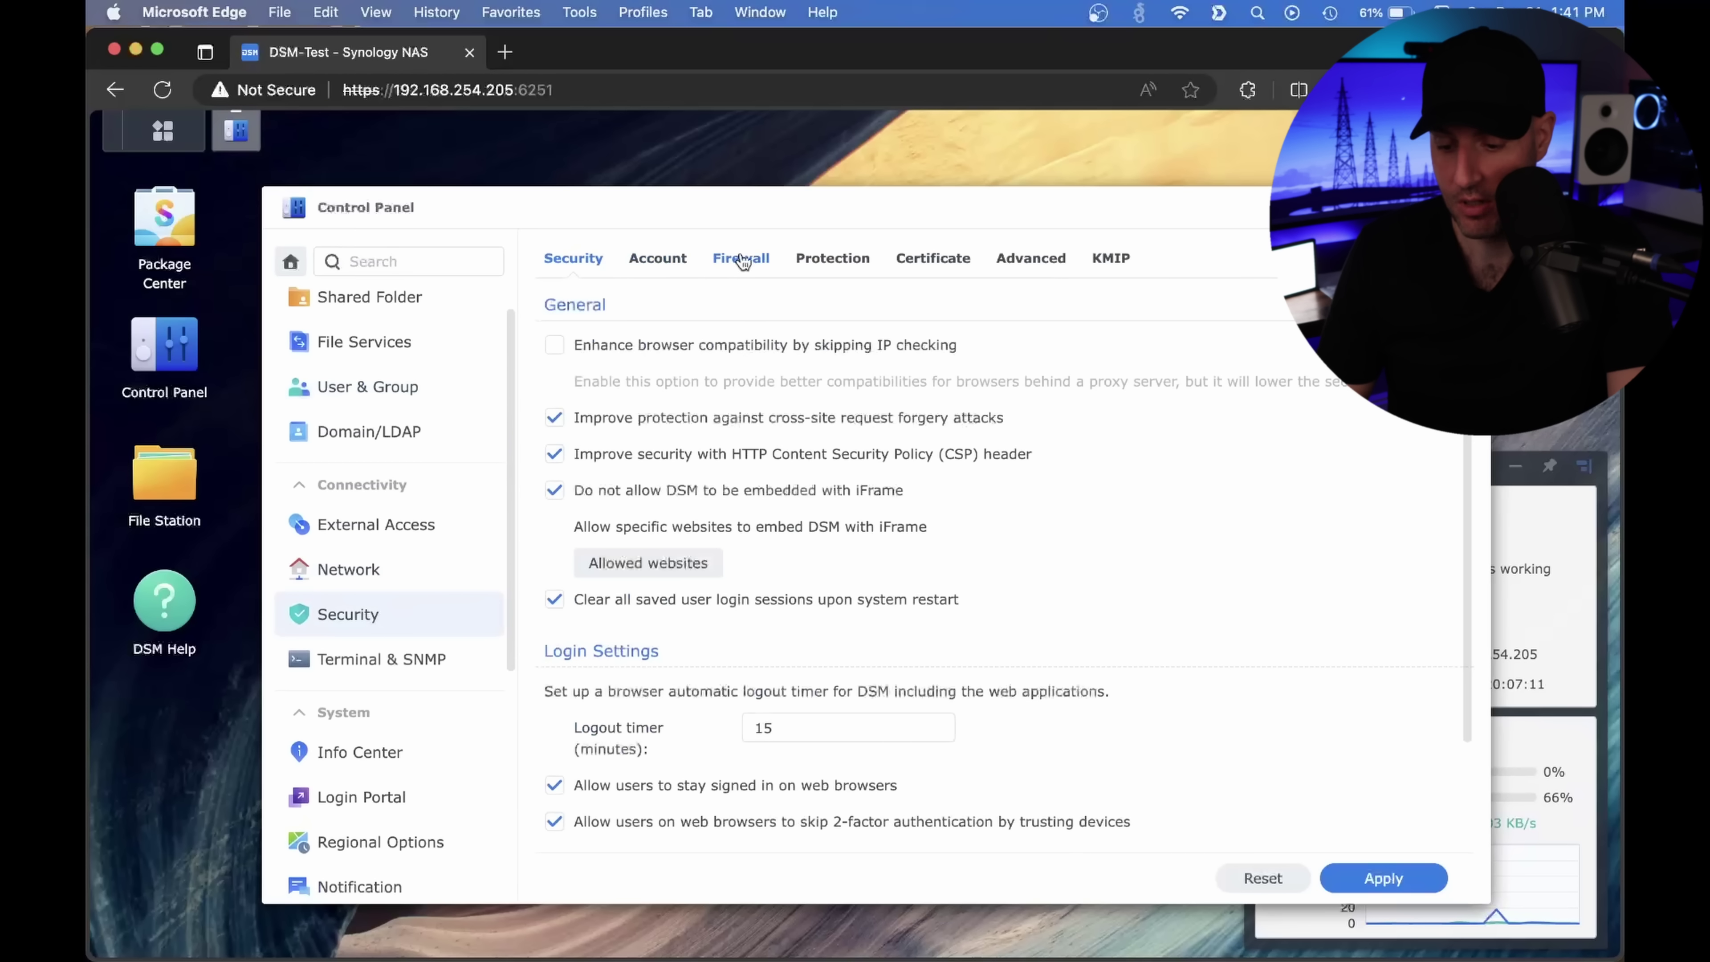
left_click(810, 256)
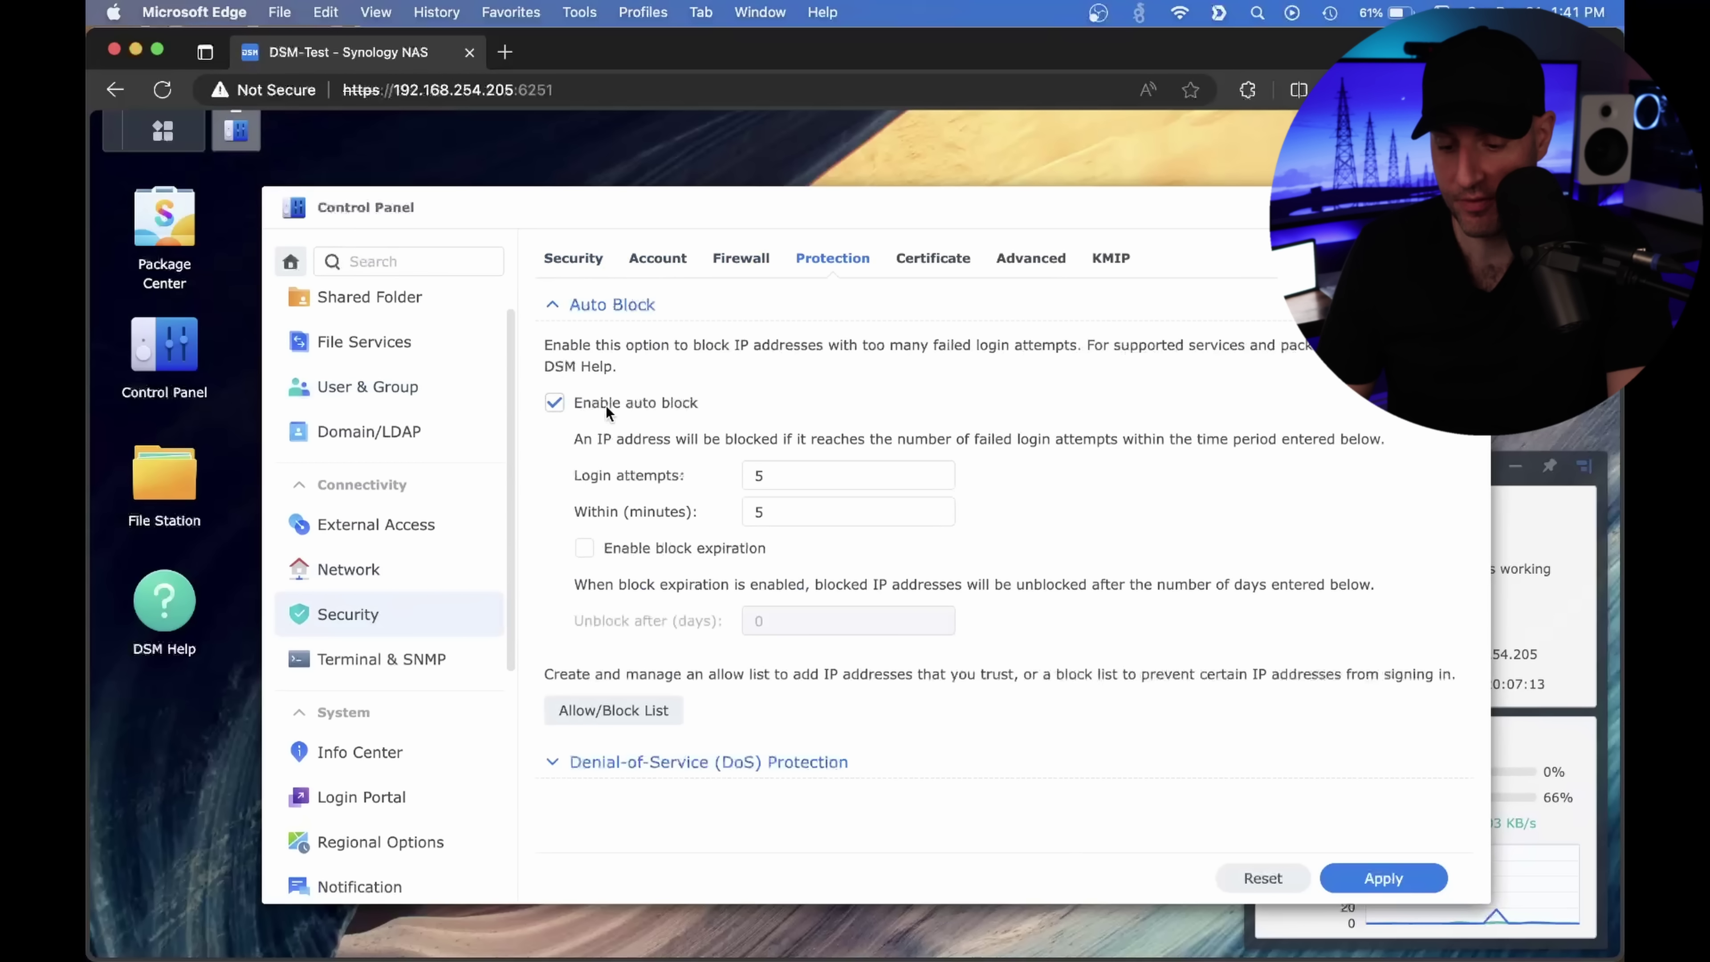
left_click(784, 473)
left_click(791, 512)
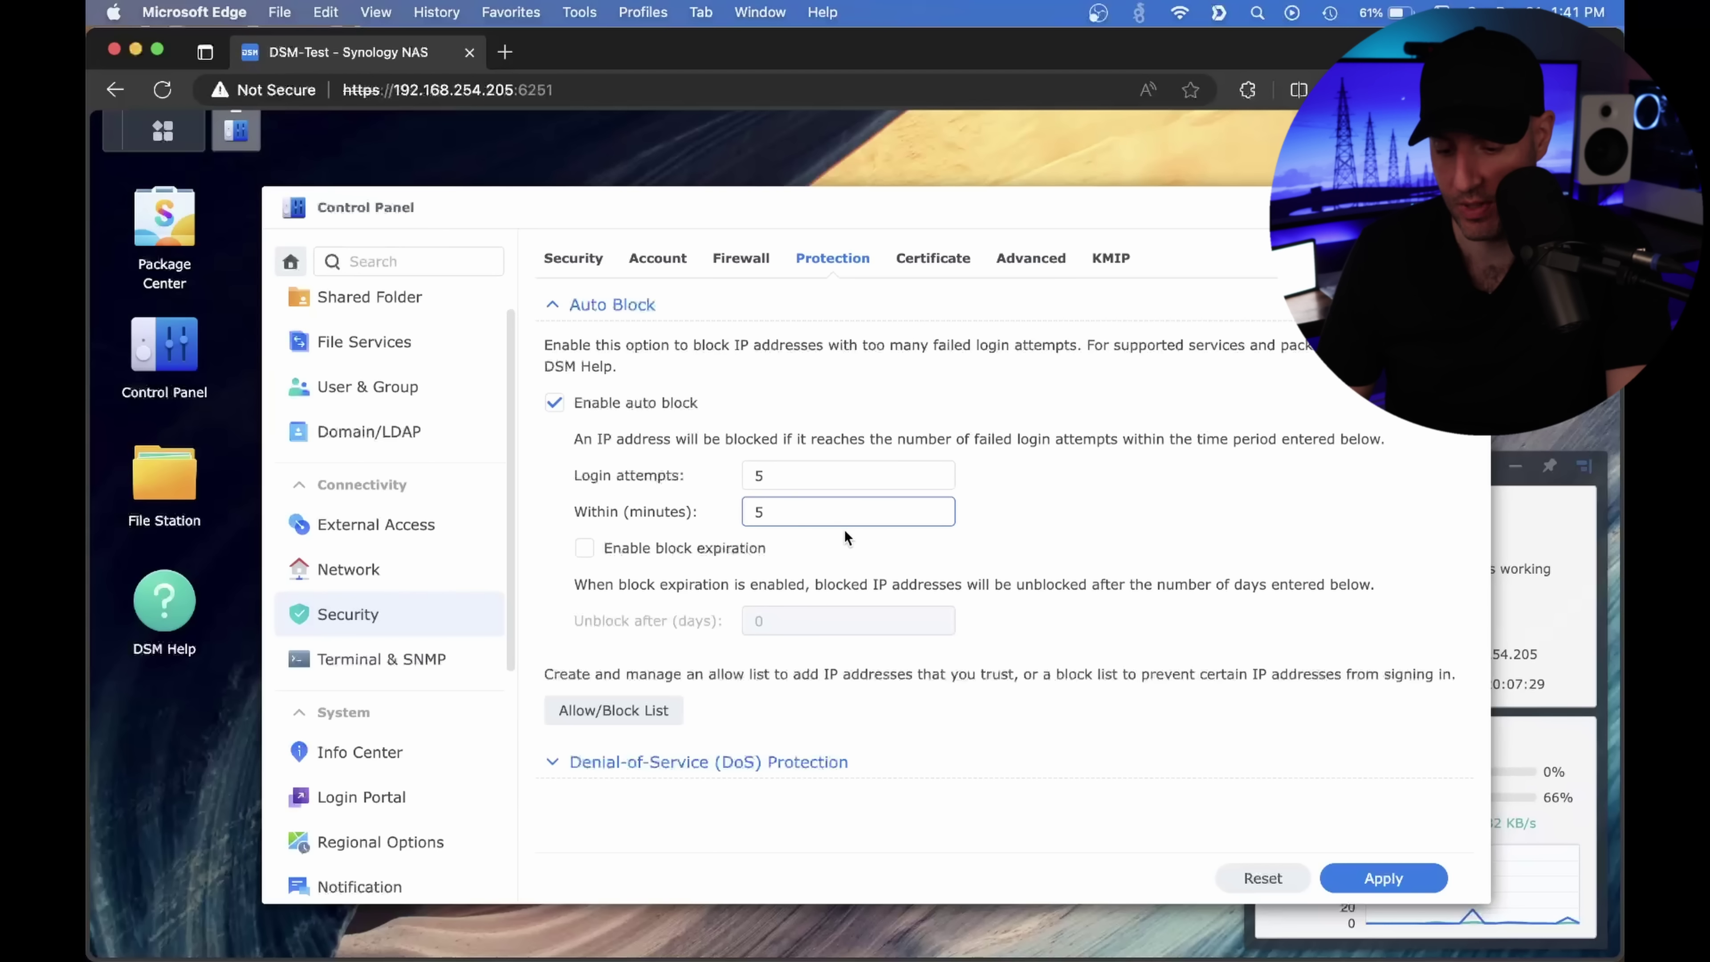
Inspect the auto block feature's lists of allowed and blocked IP addresses.
left_click(614, 710)
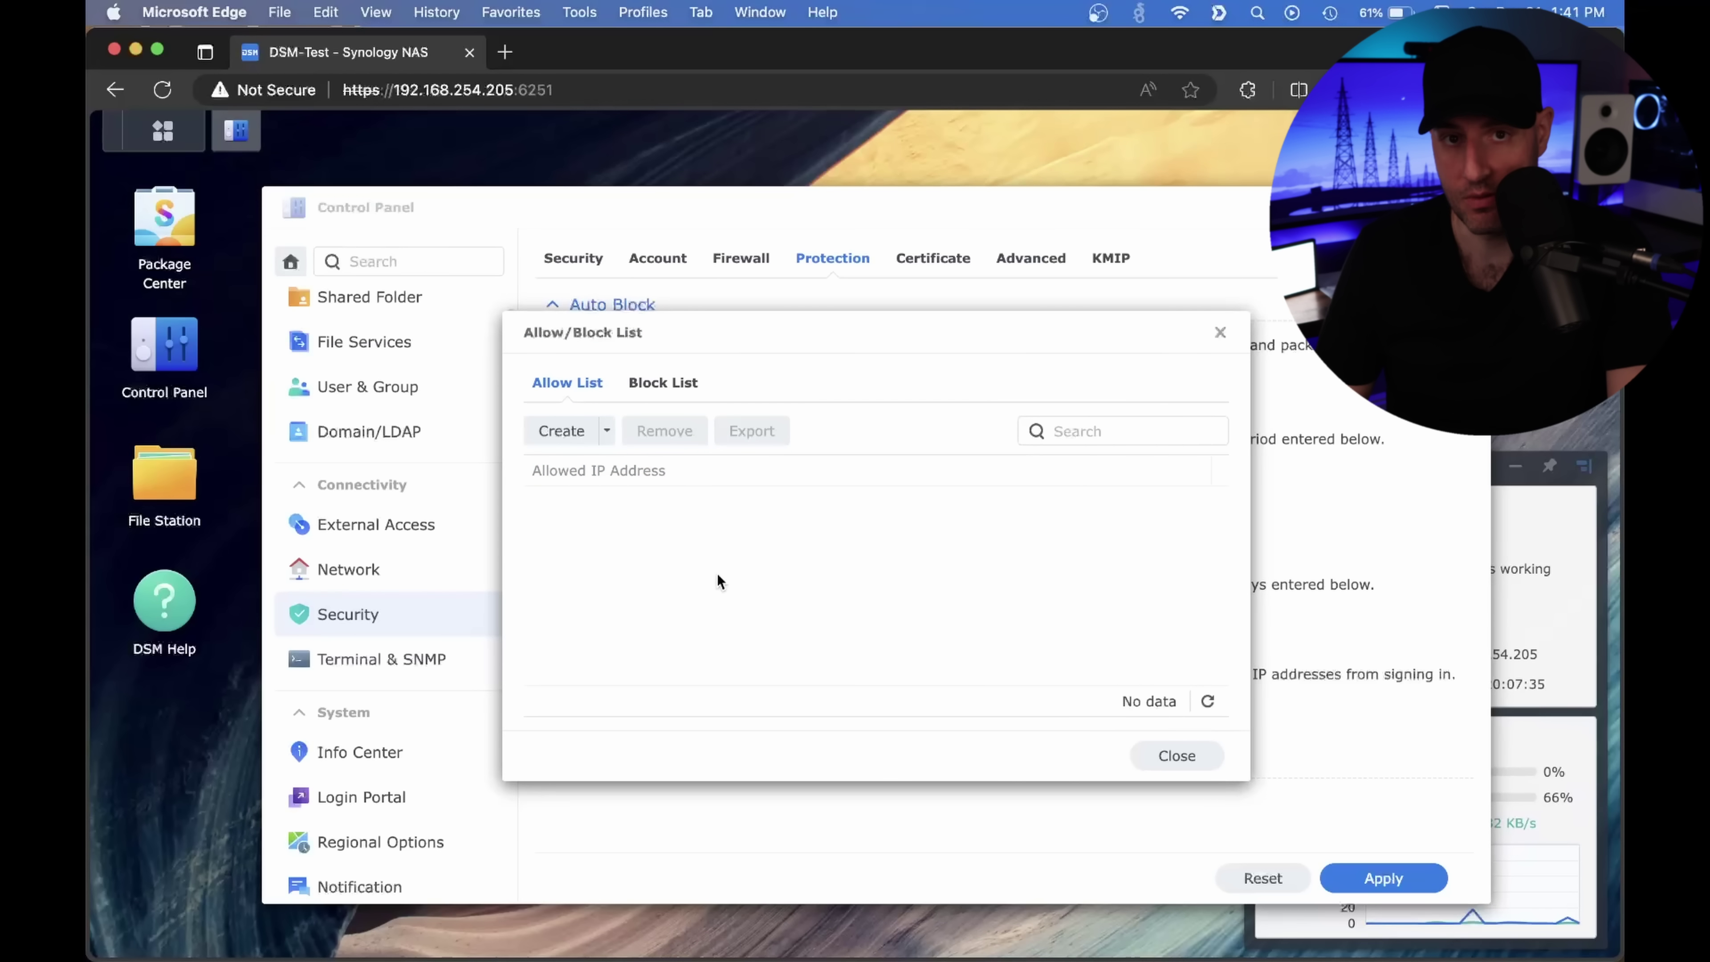
left_click(663, 382)
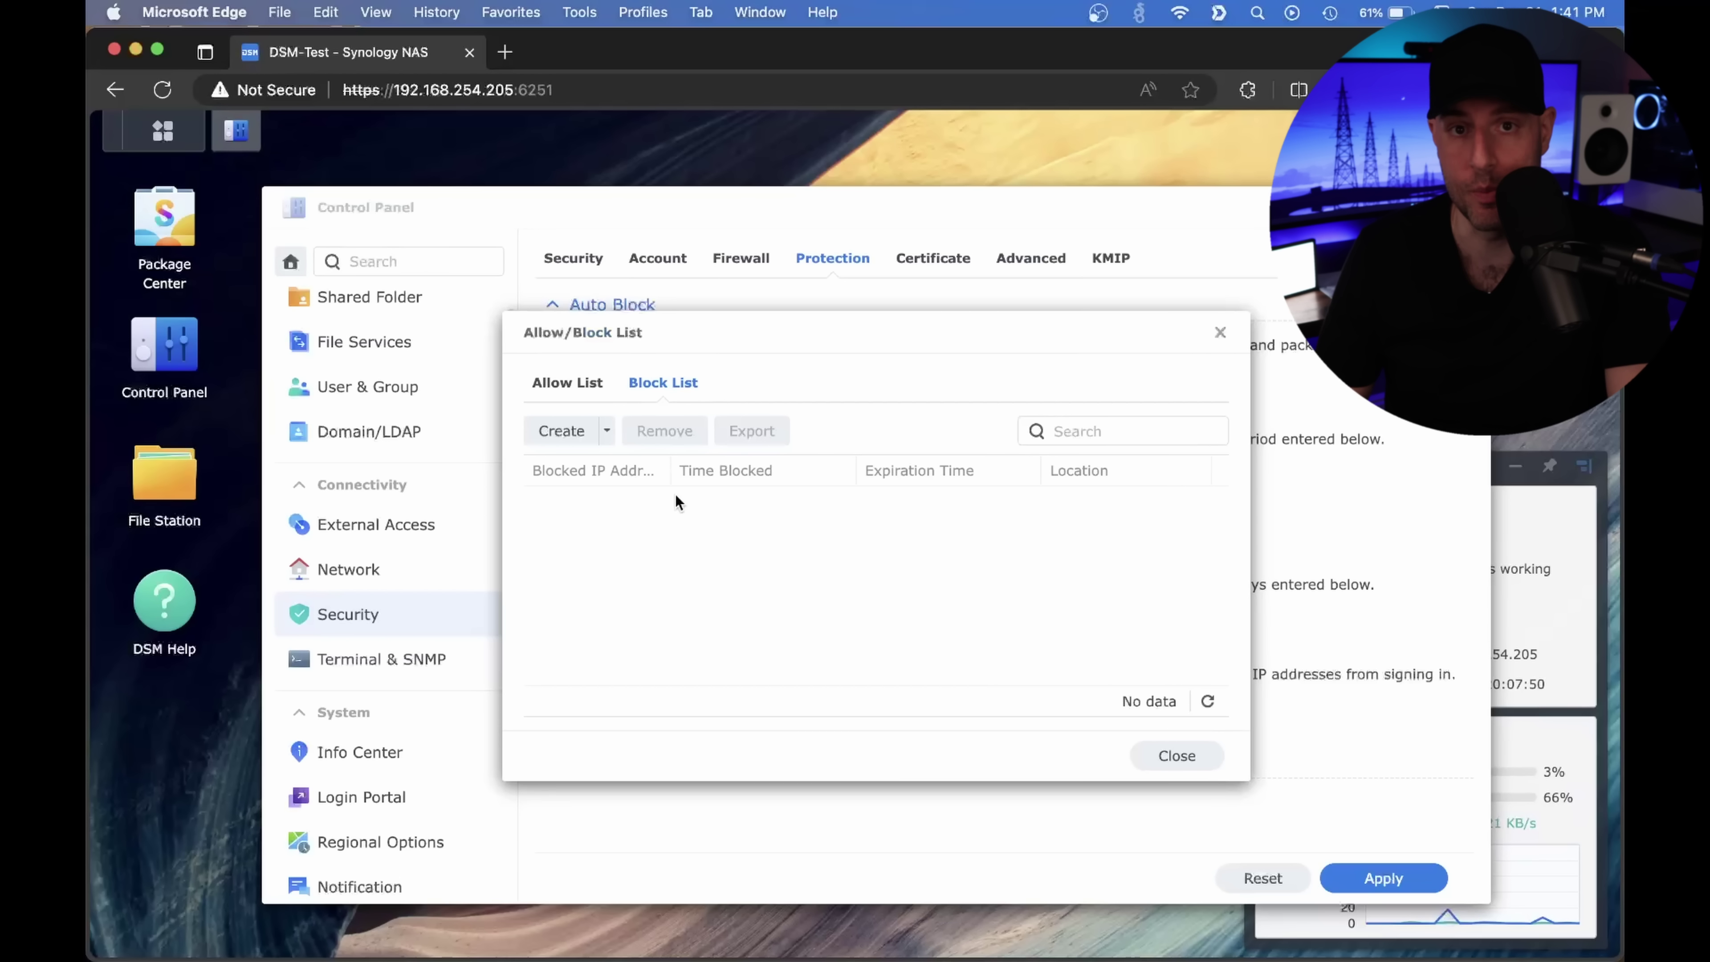
left_click(1219, 332)
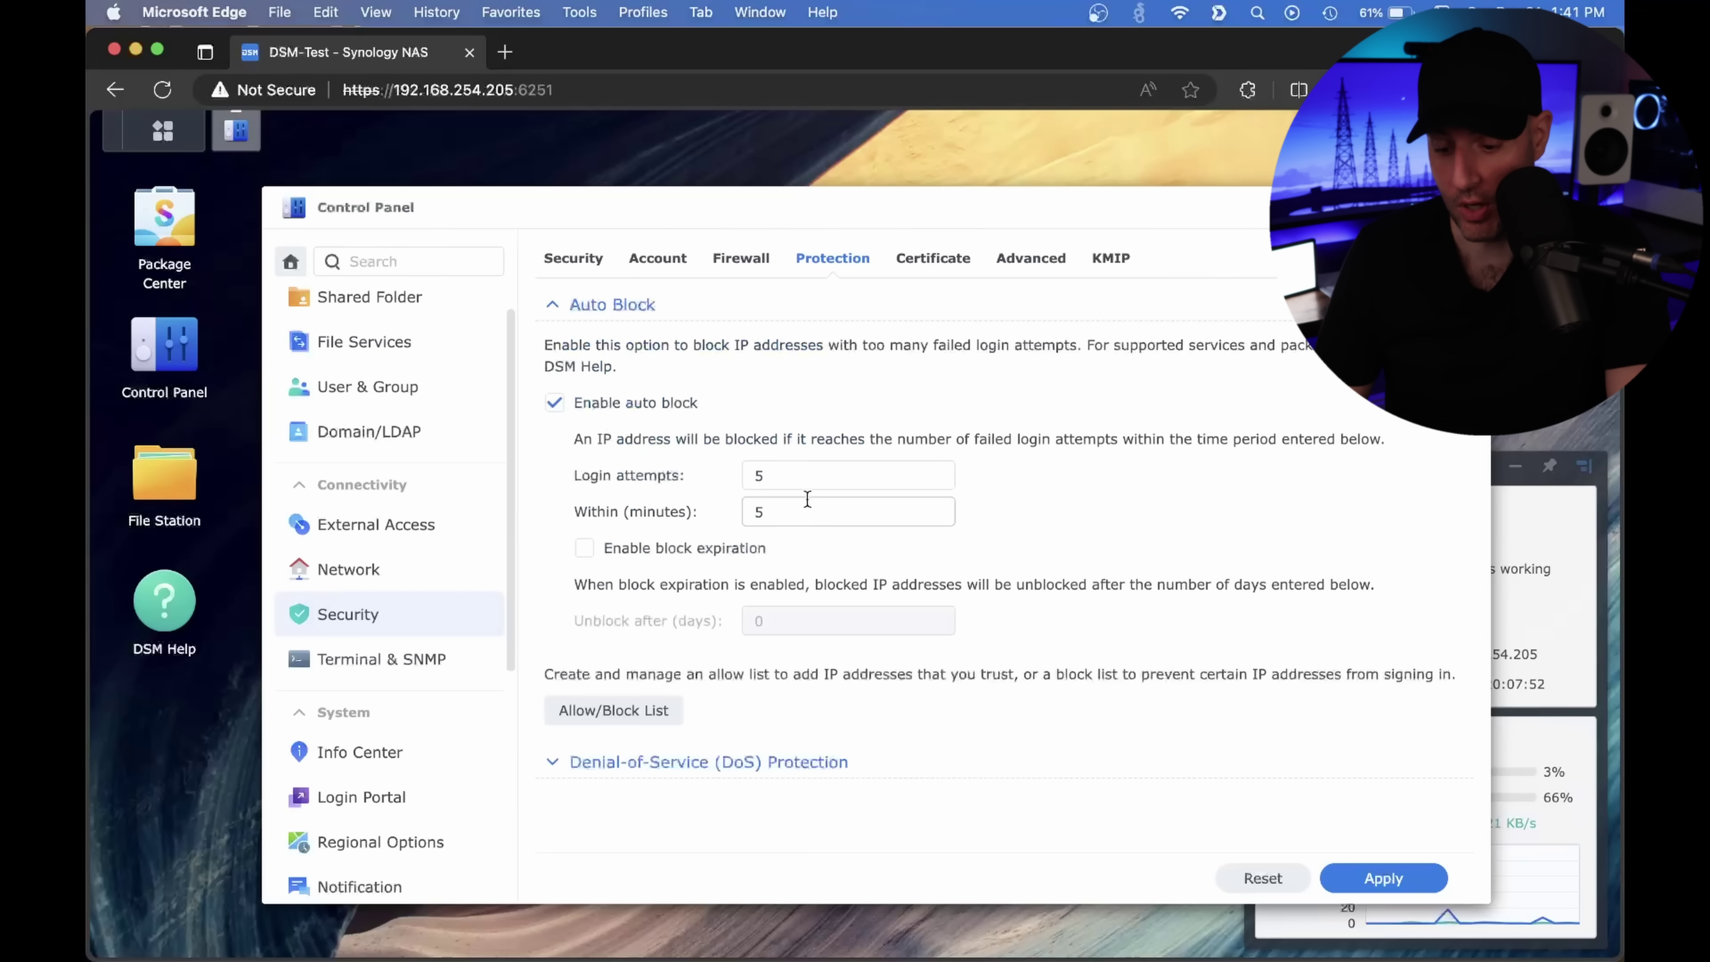
left_click(735, 557)
left_click(787, 612)
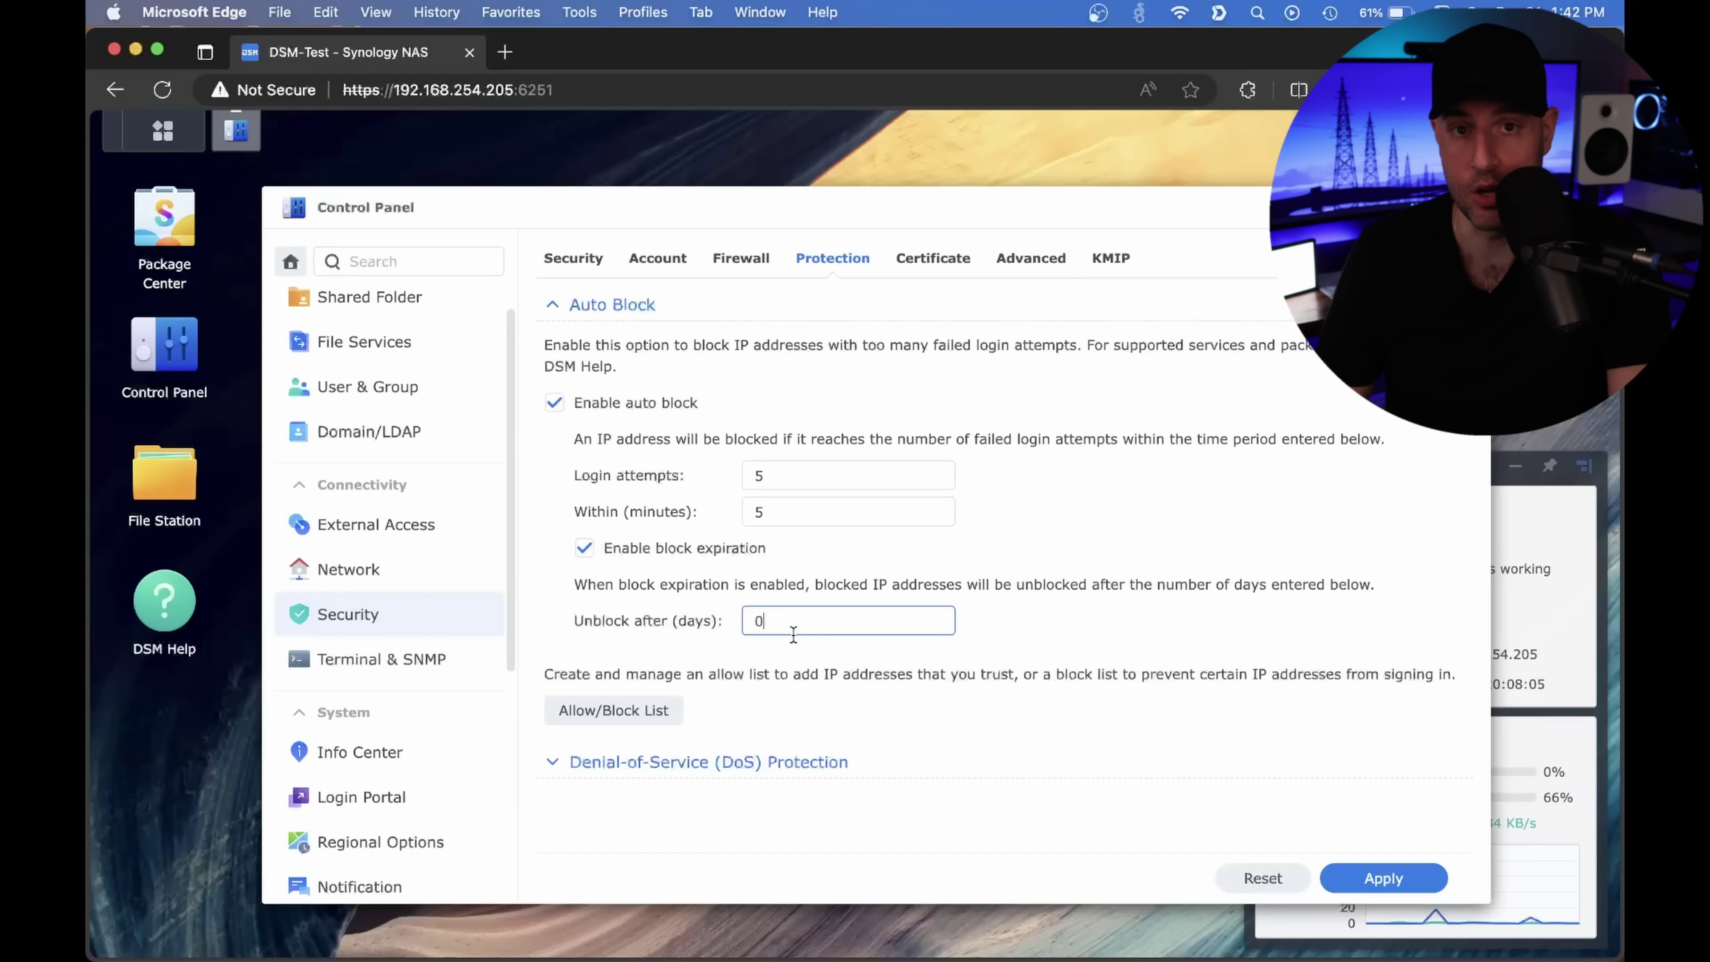
left_click(701, 551)
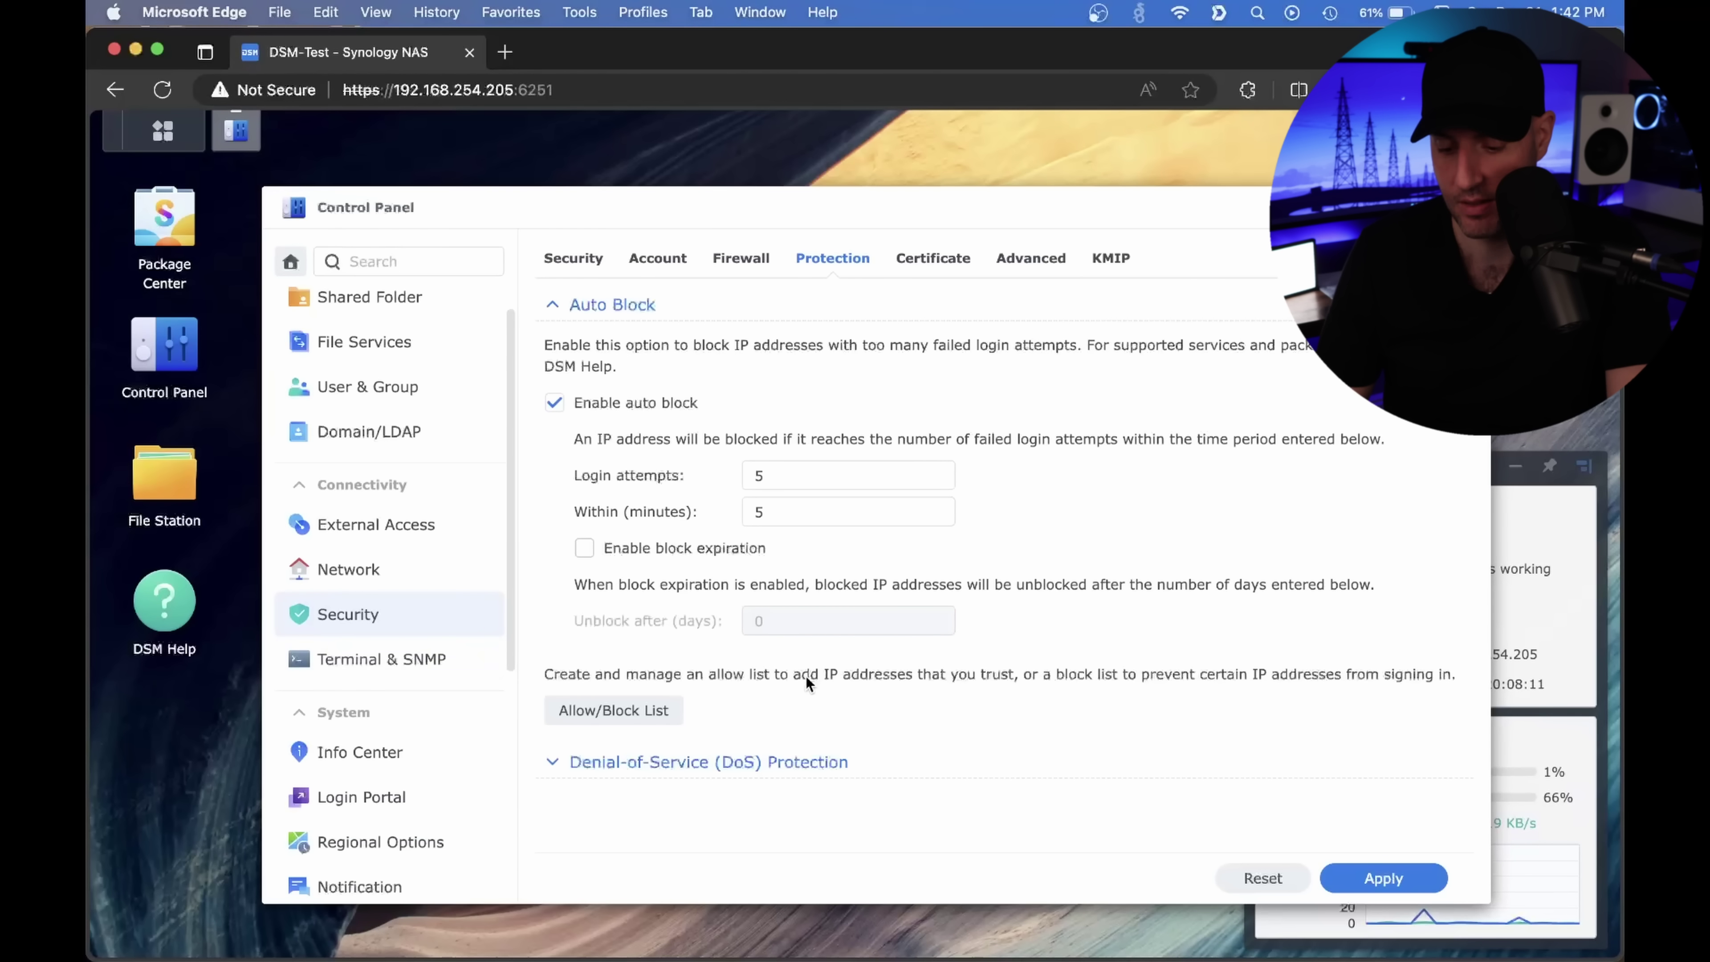
Disable the SSH service in the Terminal & SNMP settings.
left_click(343, 657)
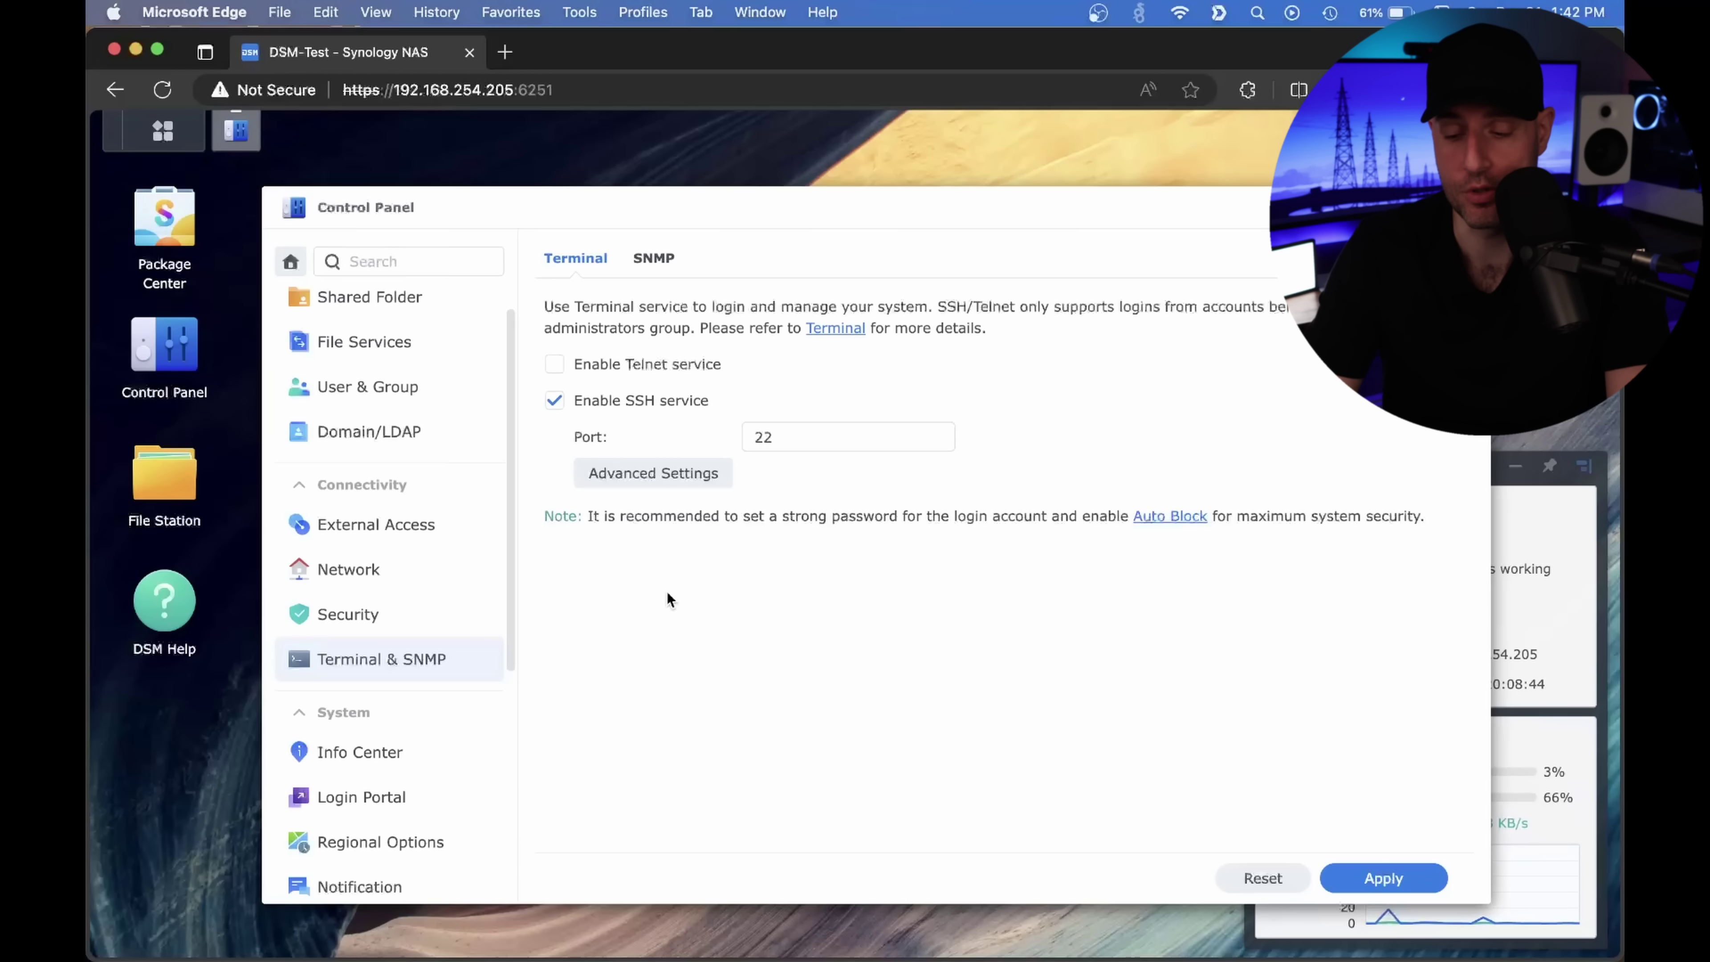
left_click(665, 399)
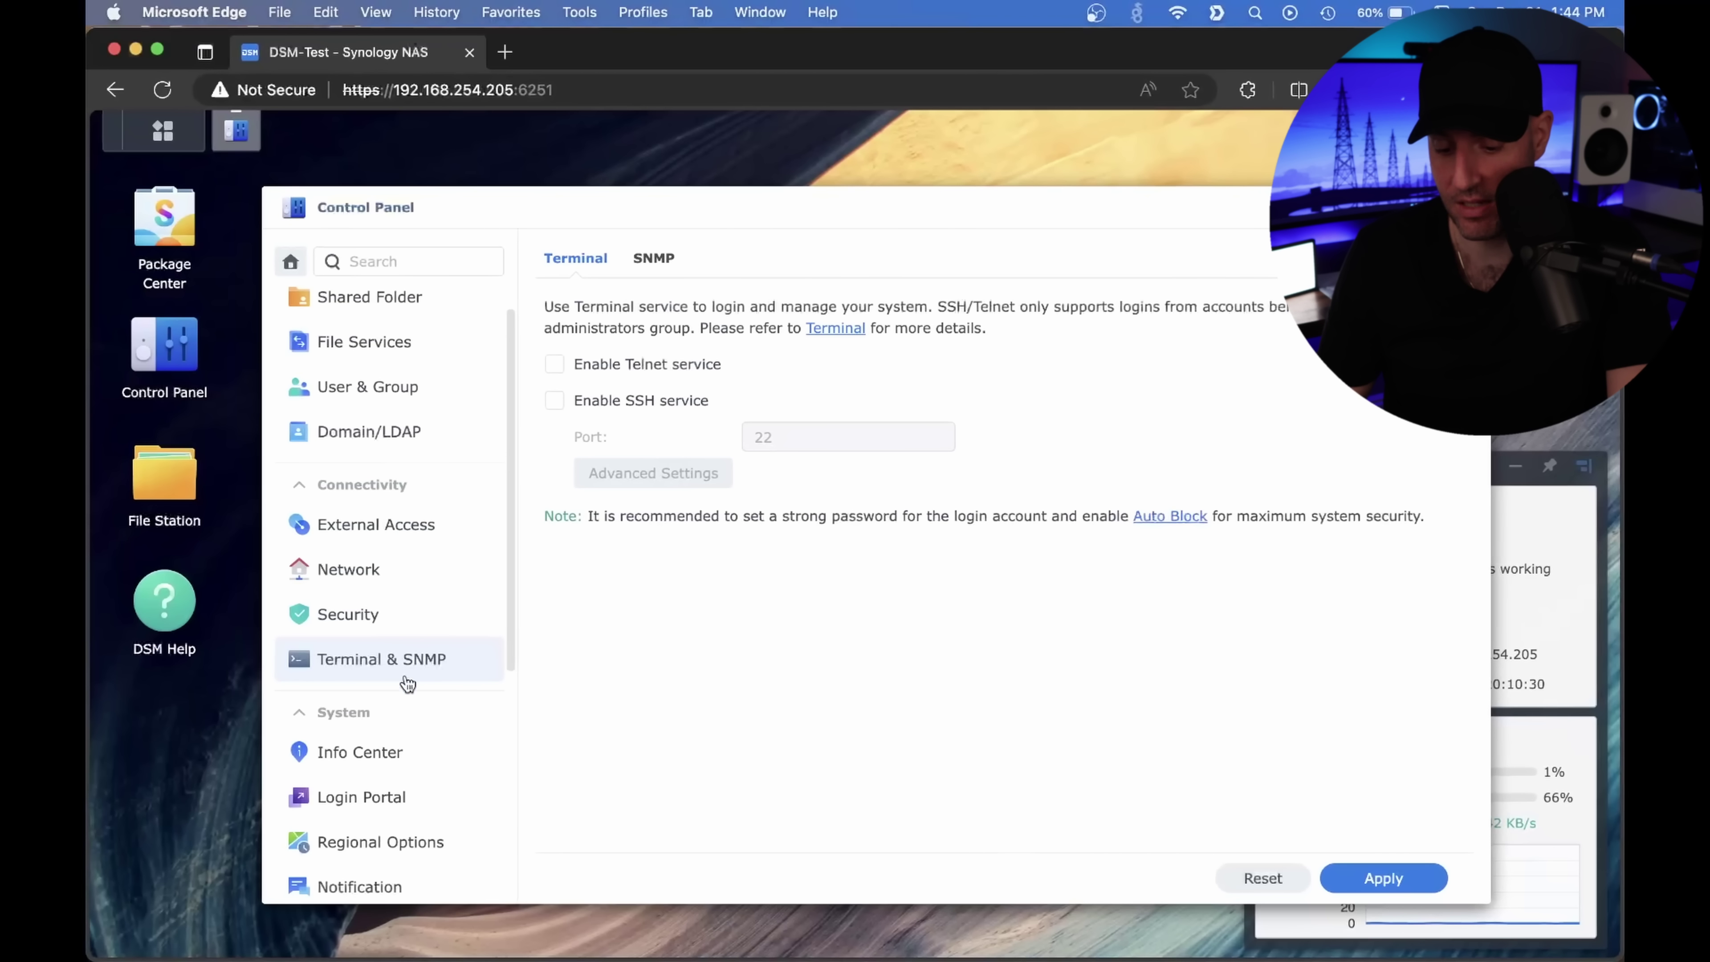
Review the DSM update settings and accept automatic installation of important updates that fix critical security issues and bugs.
scroll(408, 684, "down", 5)
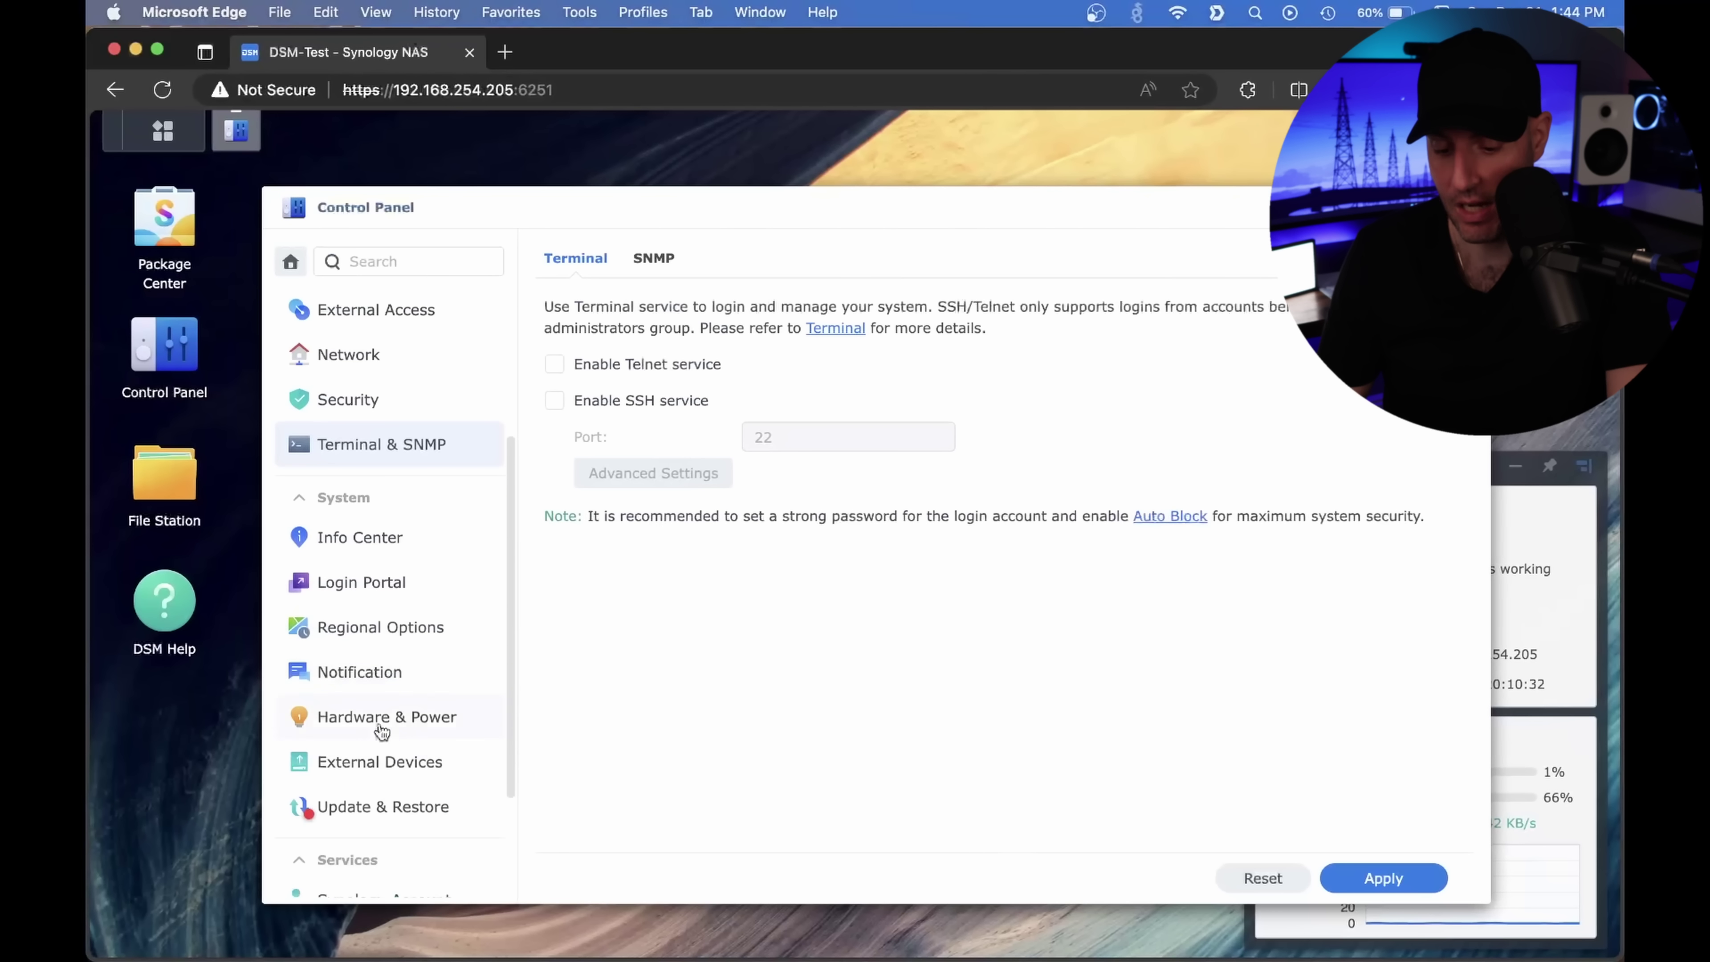
left_click(382, 808)
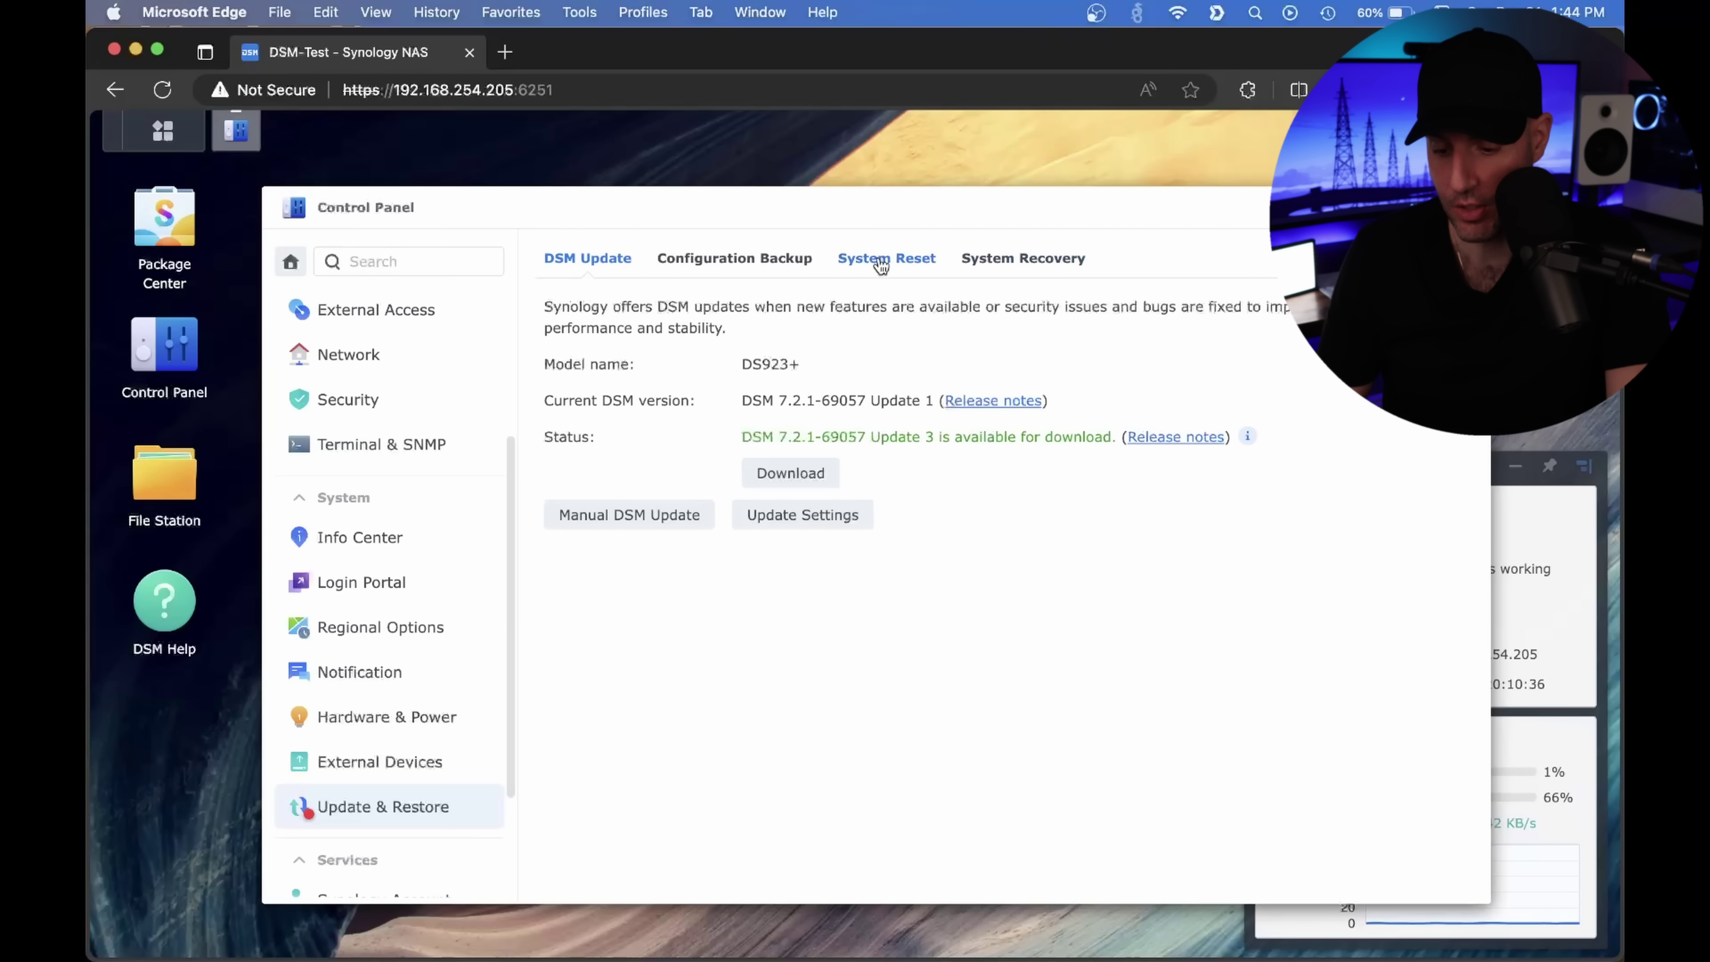
left_click(811, 512)
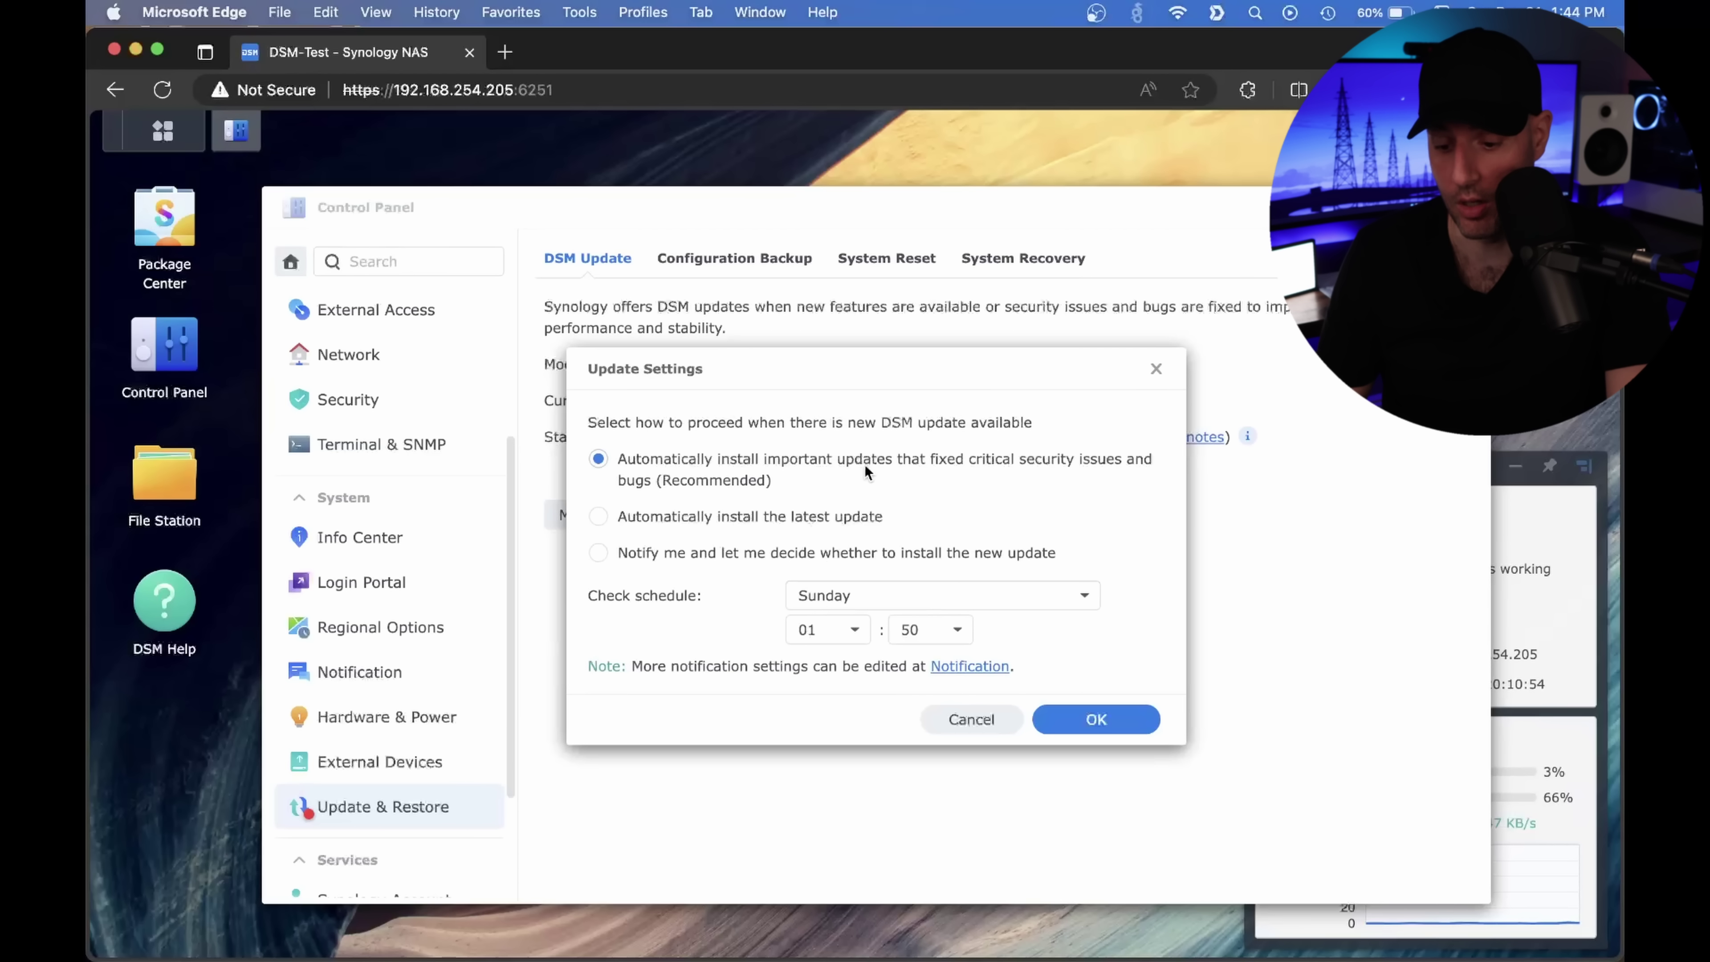
left_click(1090, 719)
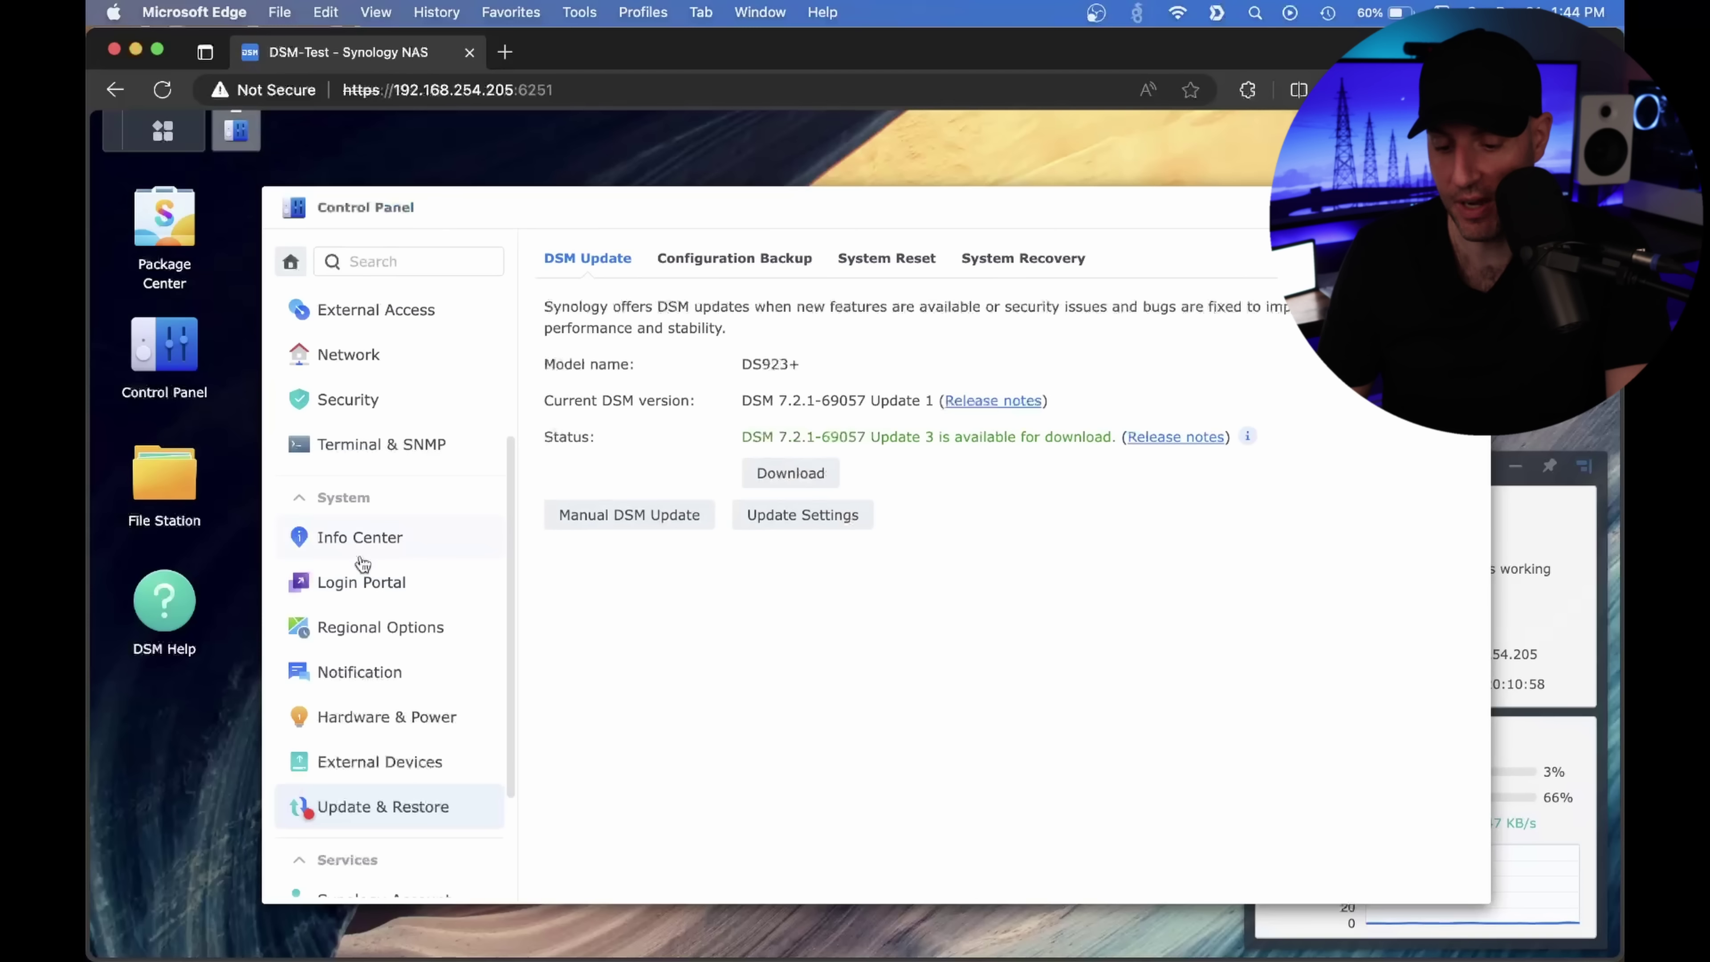
Open the firewall rules of the default profile for editing in the security settings.
left_click(357, 406)
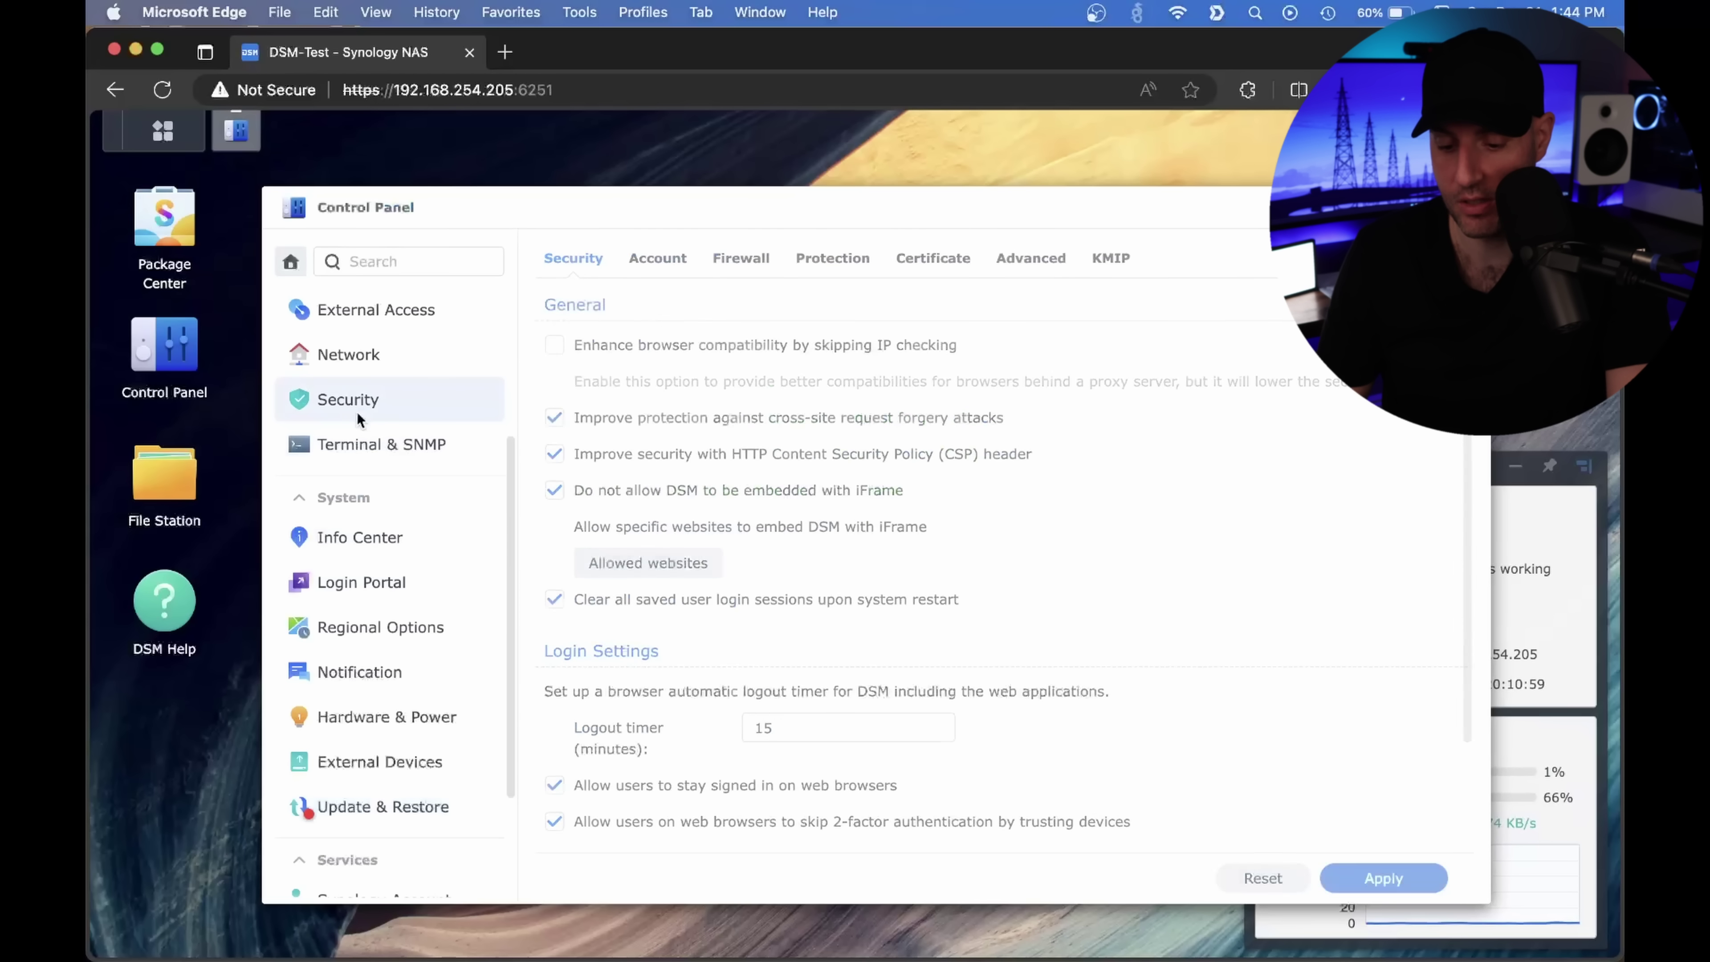
left_click(750, 254)
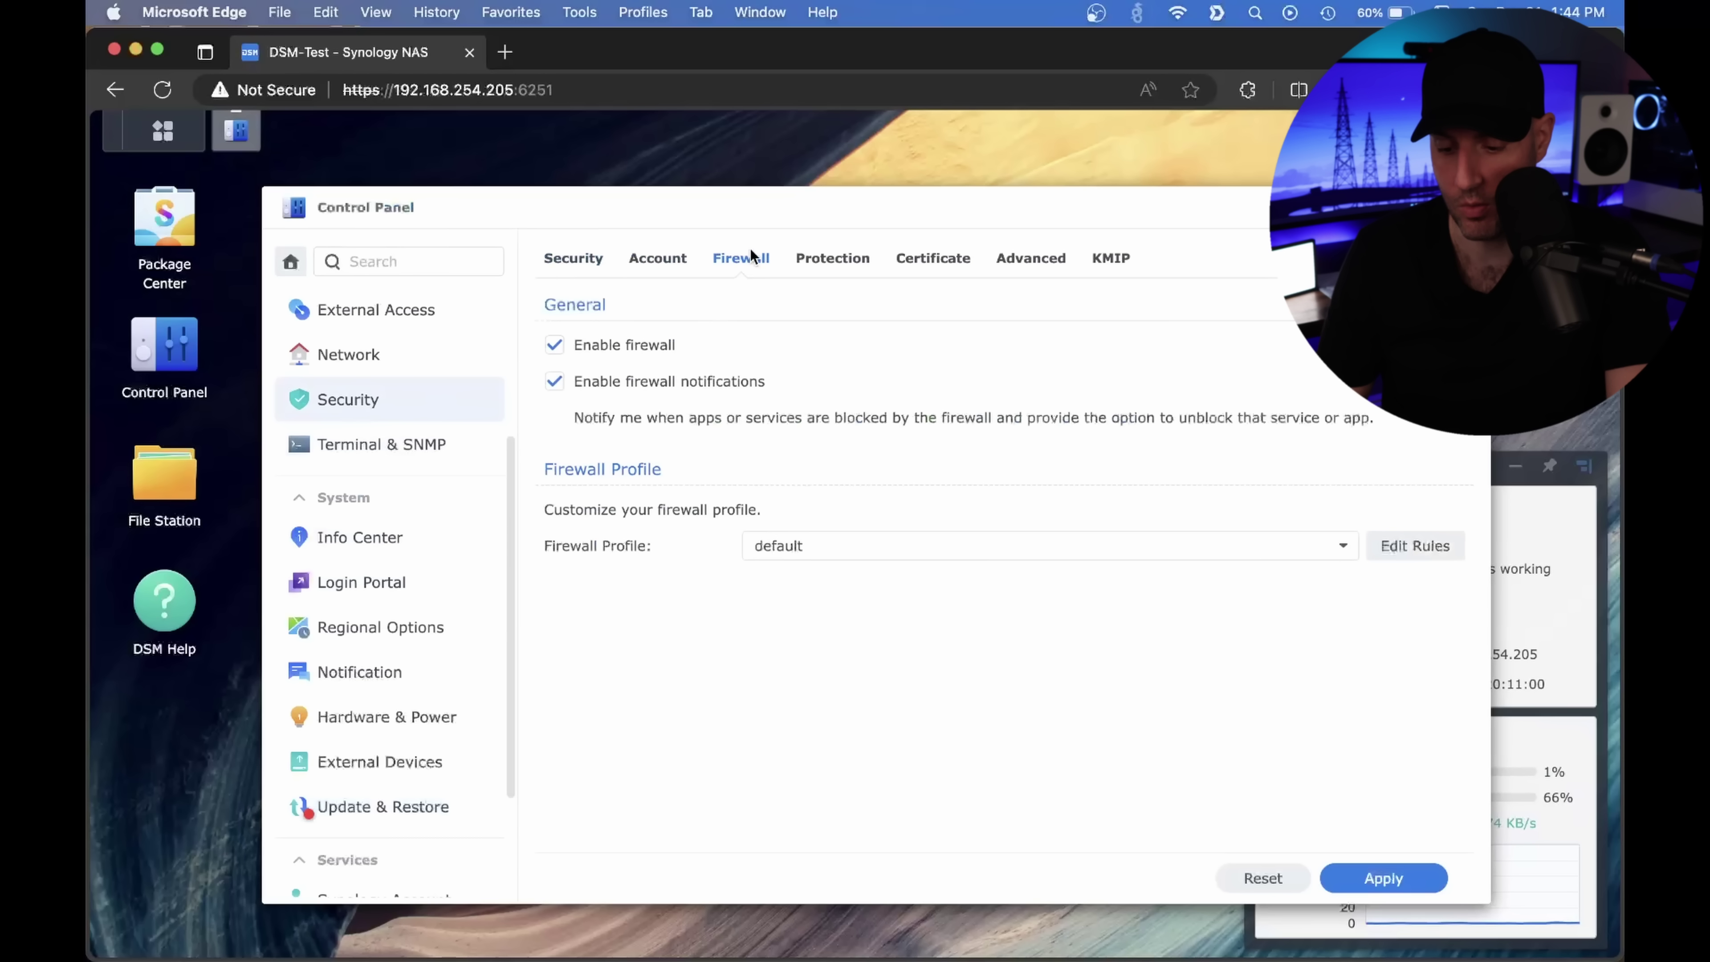
left_click(1414, 550)
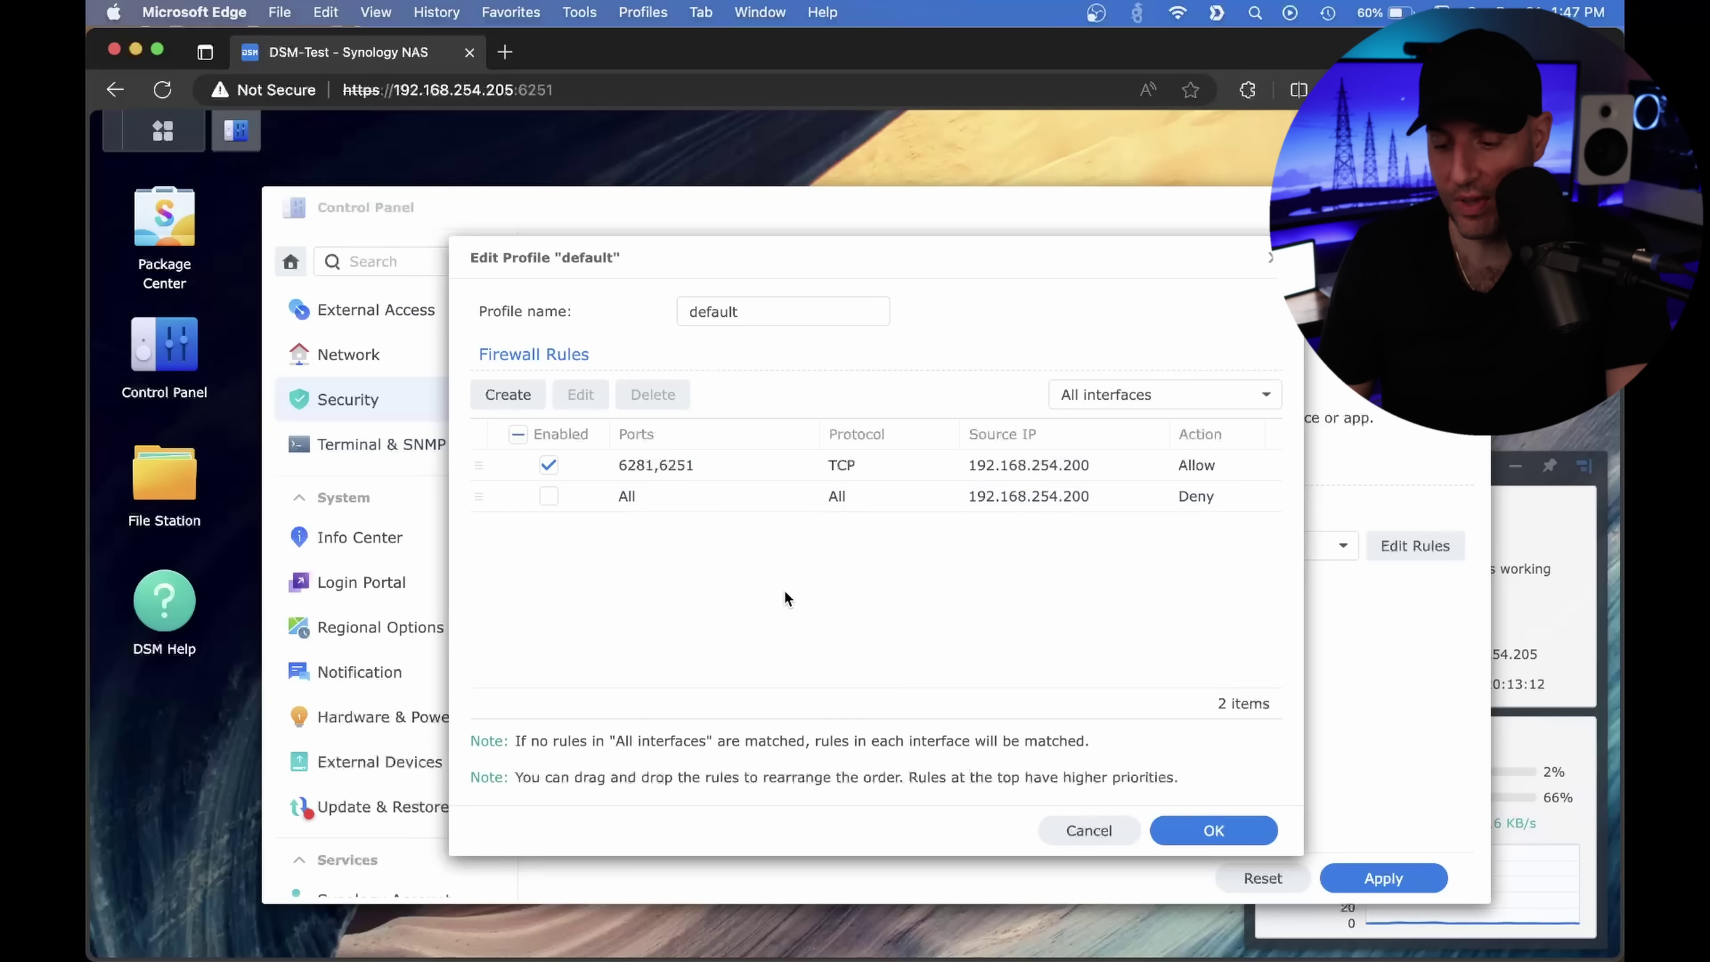
View the profile's firewall rules for LAN 1 and return to the rules for all interfaces.
left_click(1209, 394)
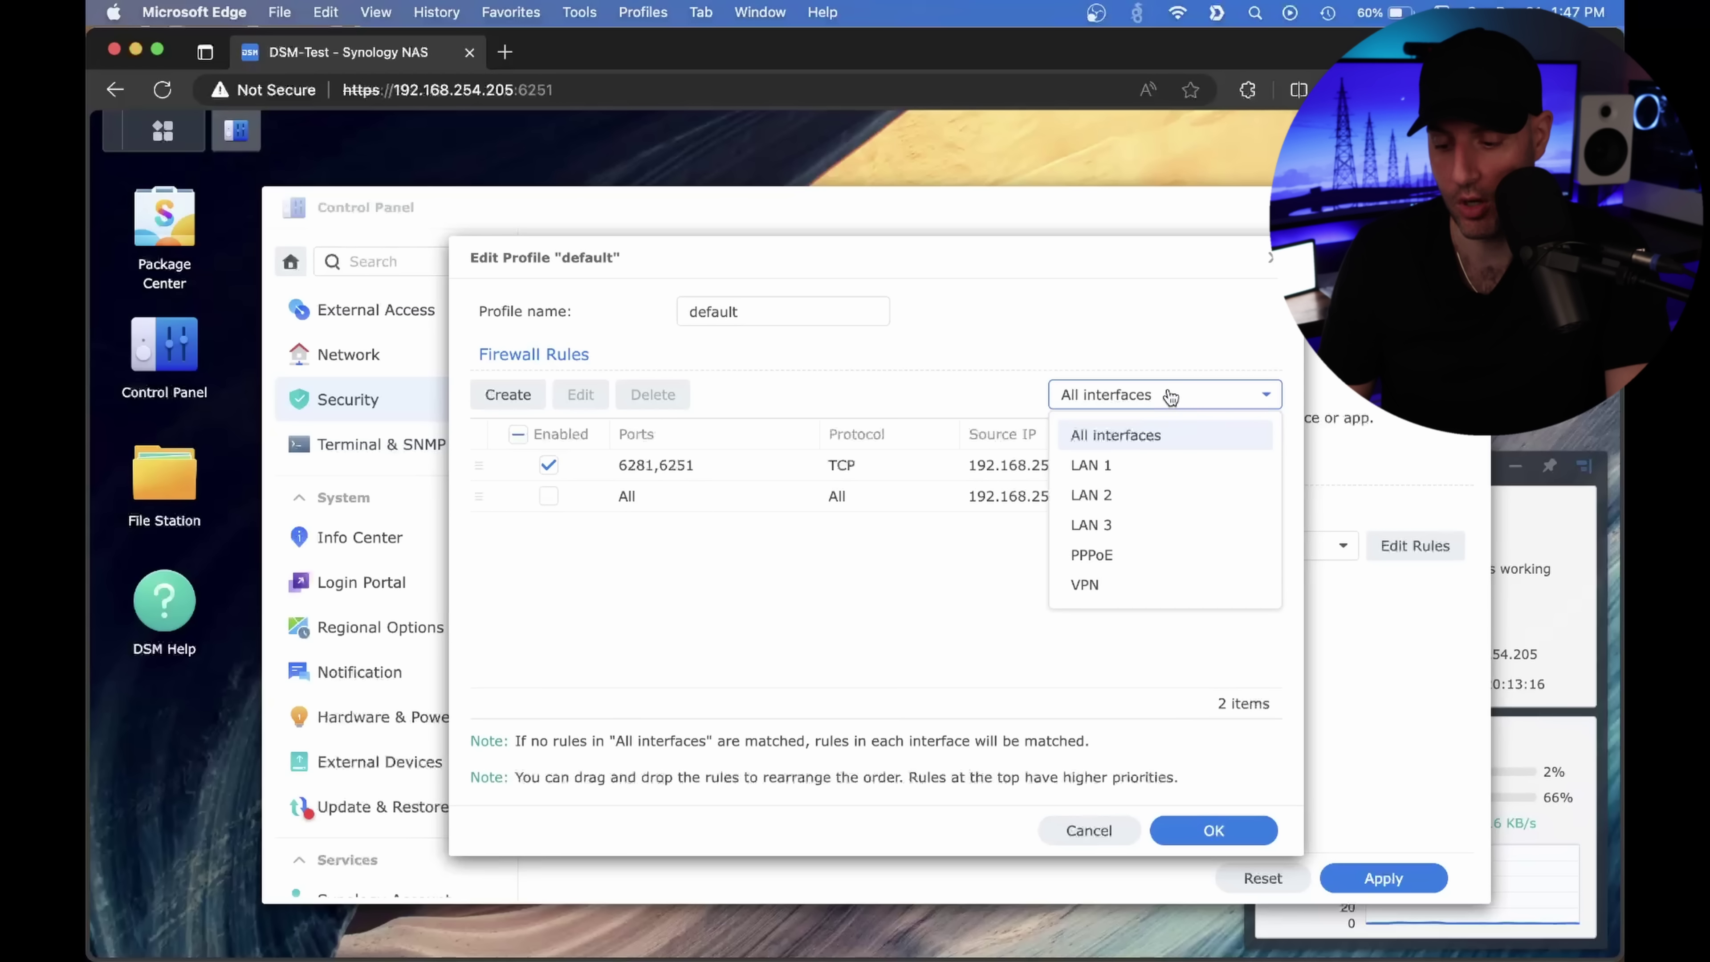
left_click(1147, 469)
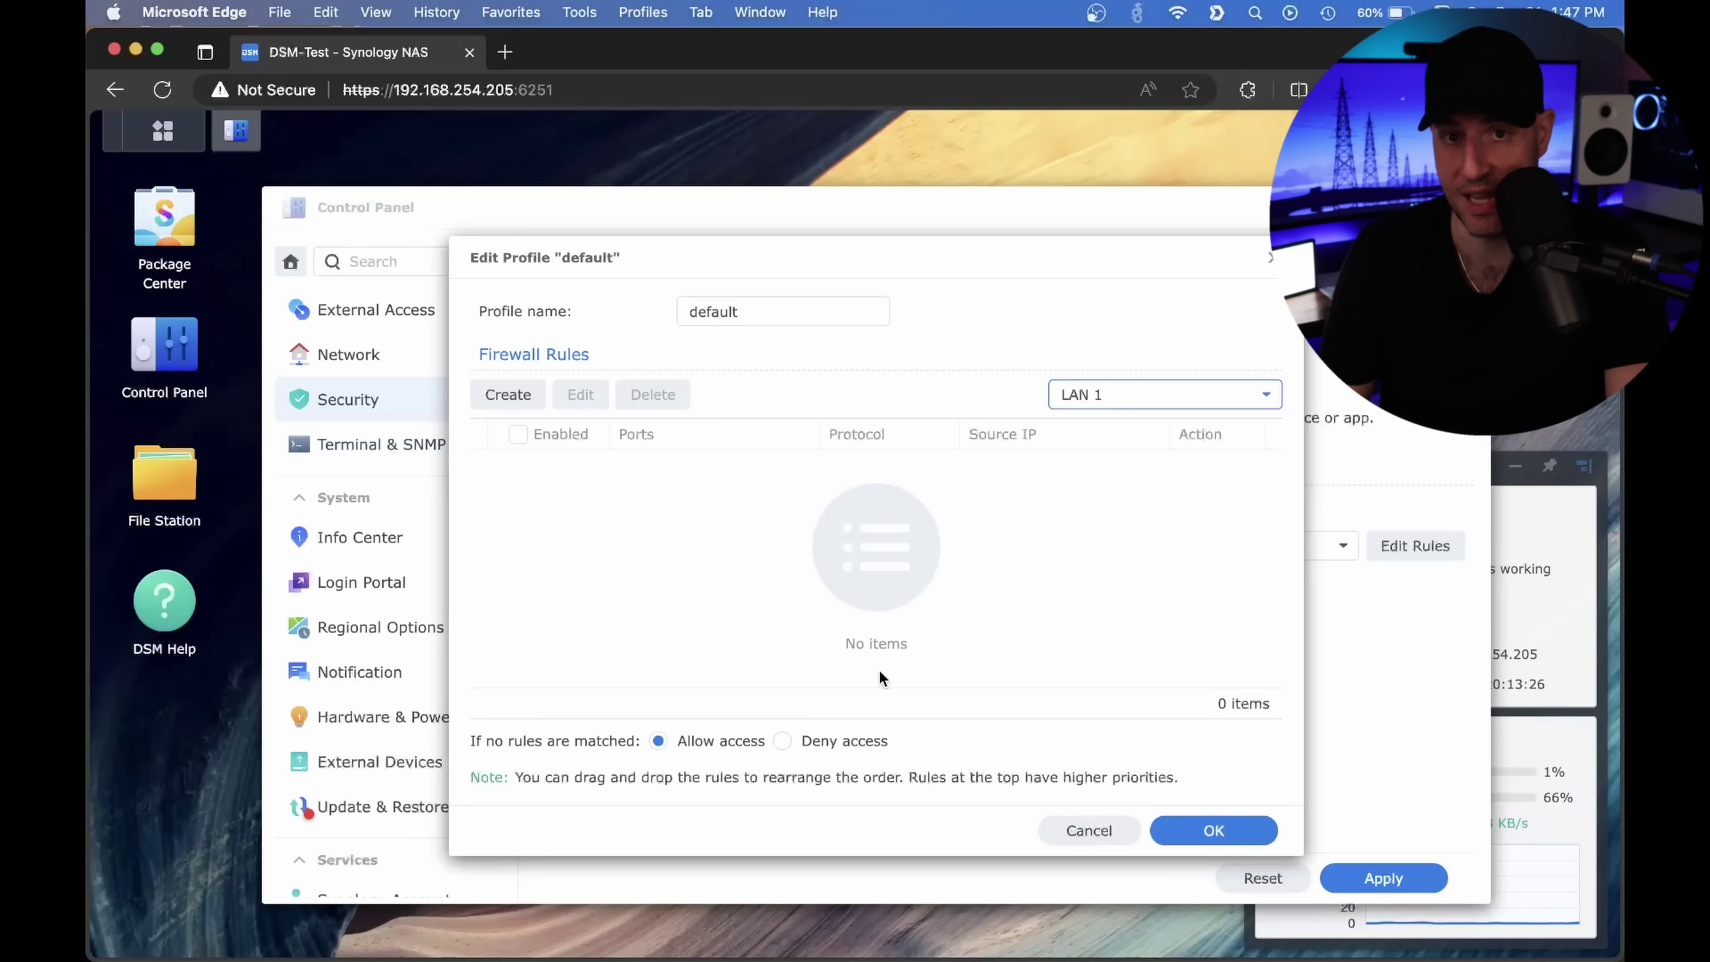
left_click(1148, 395)
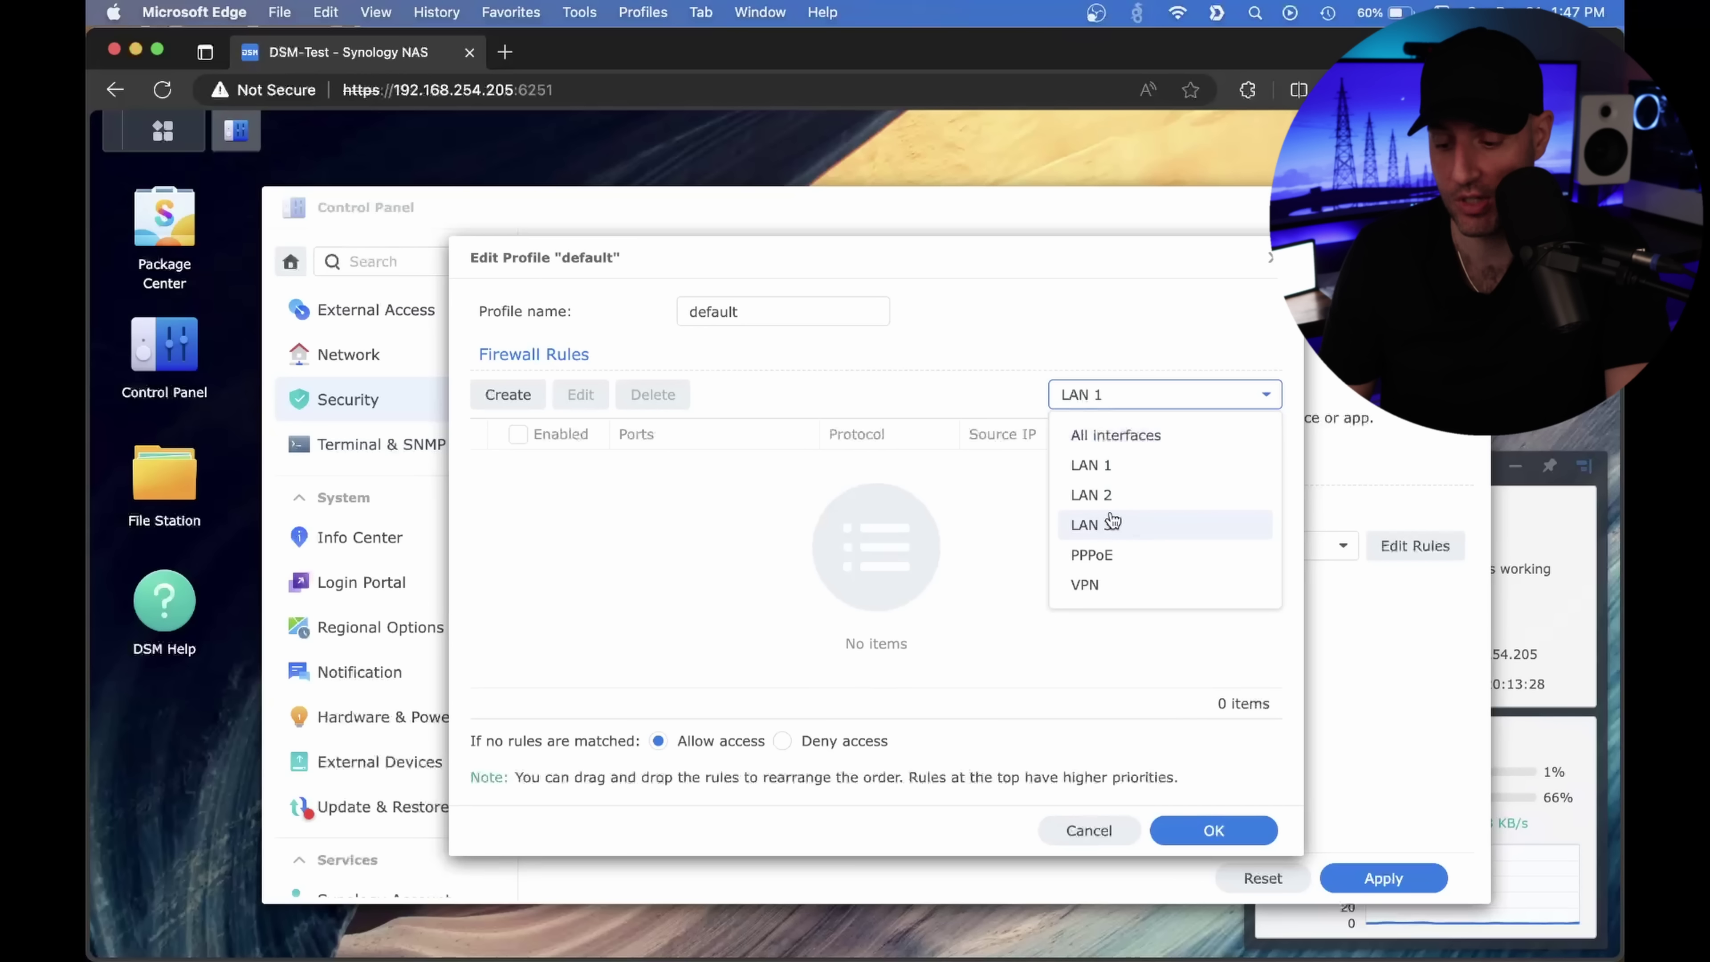
left_click(1112, 436)
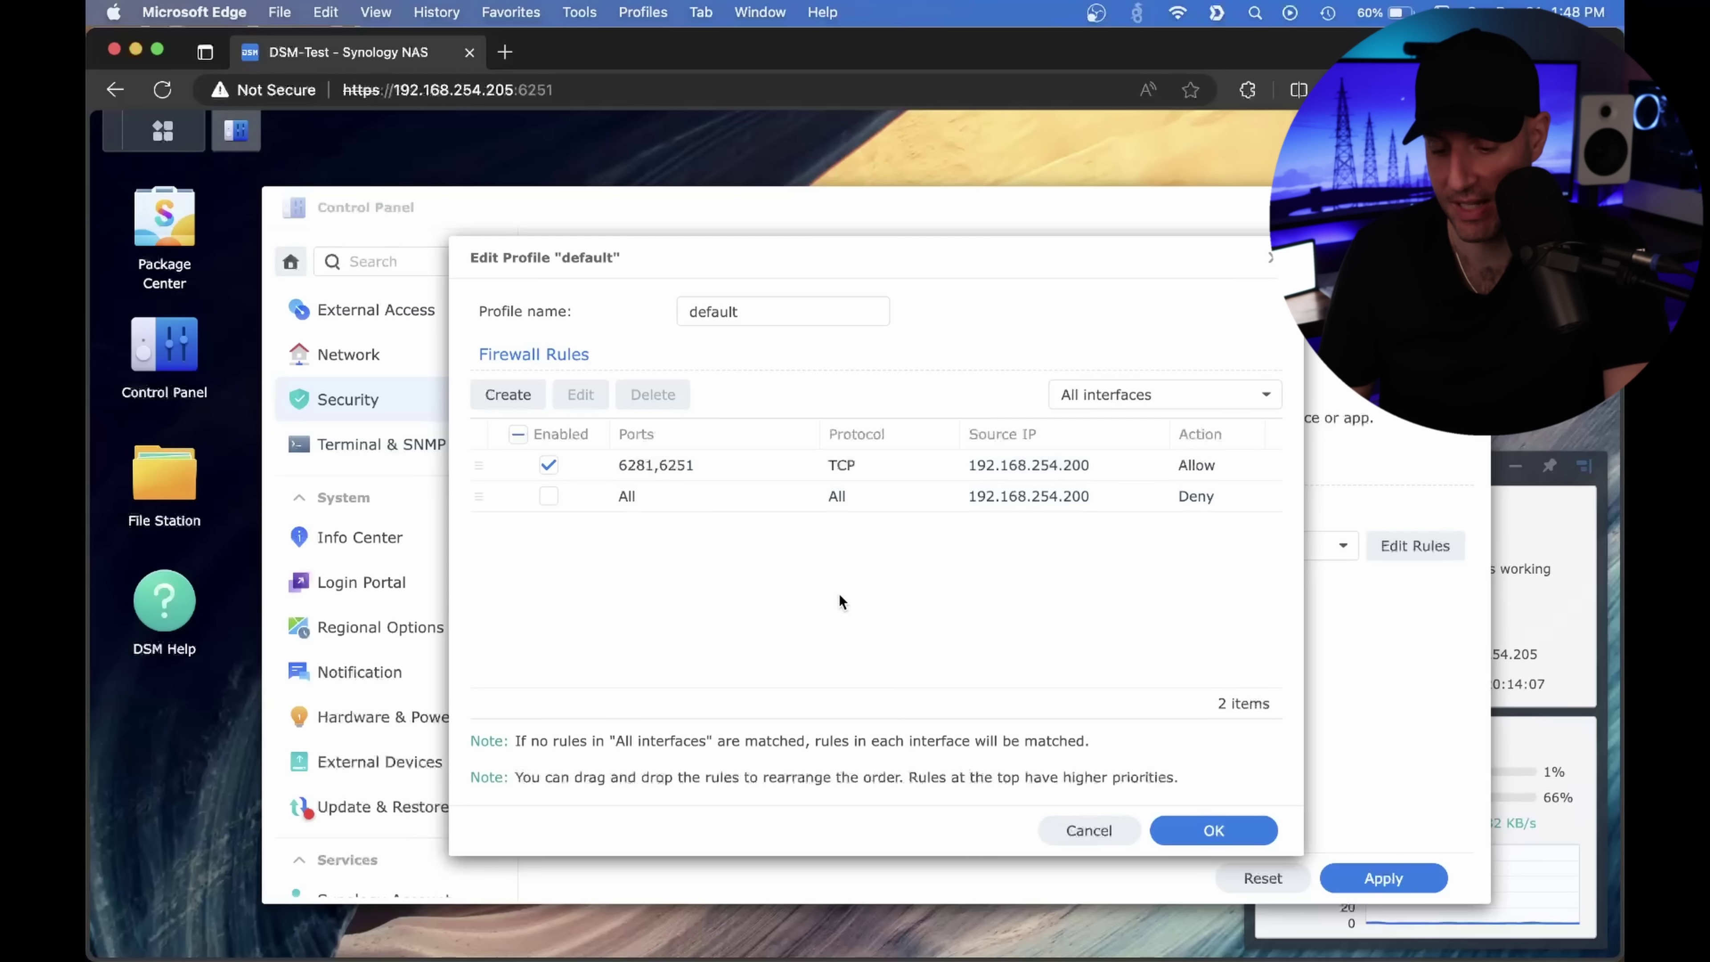
Create an enabled firewall rule that denies all ports from all source IPs.
left_click(511, 402)
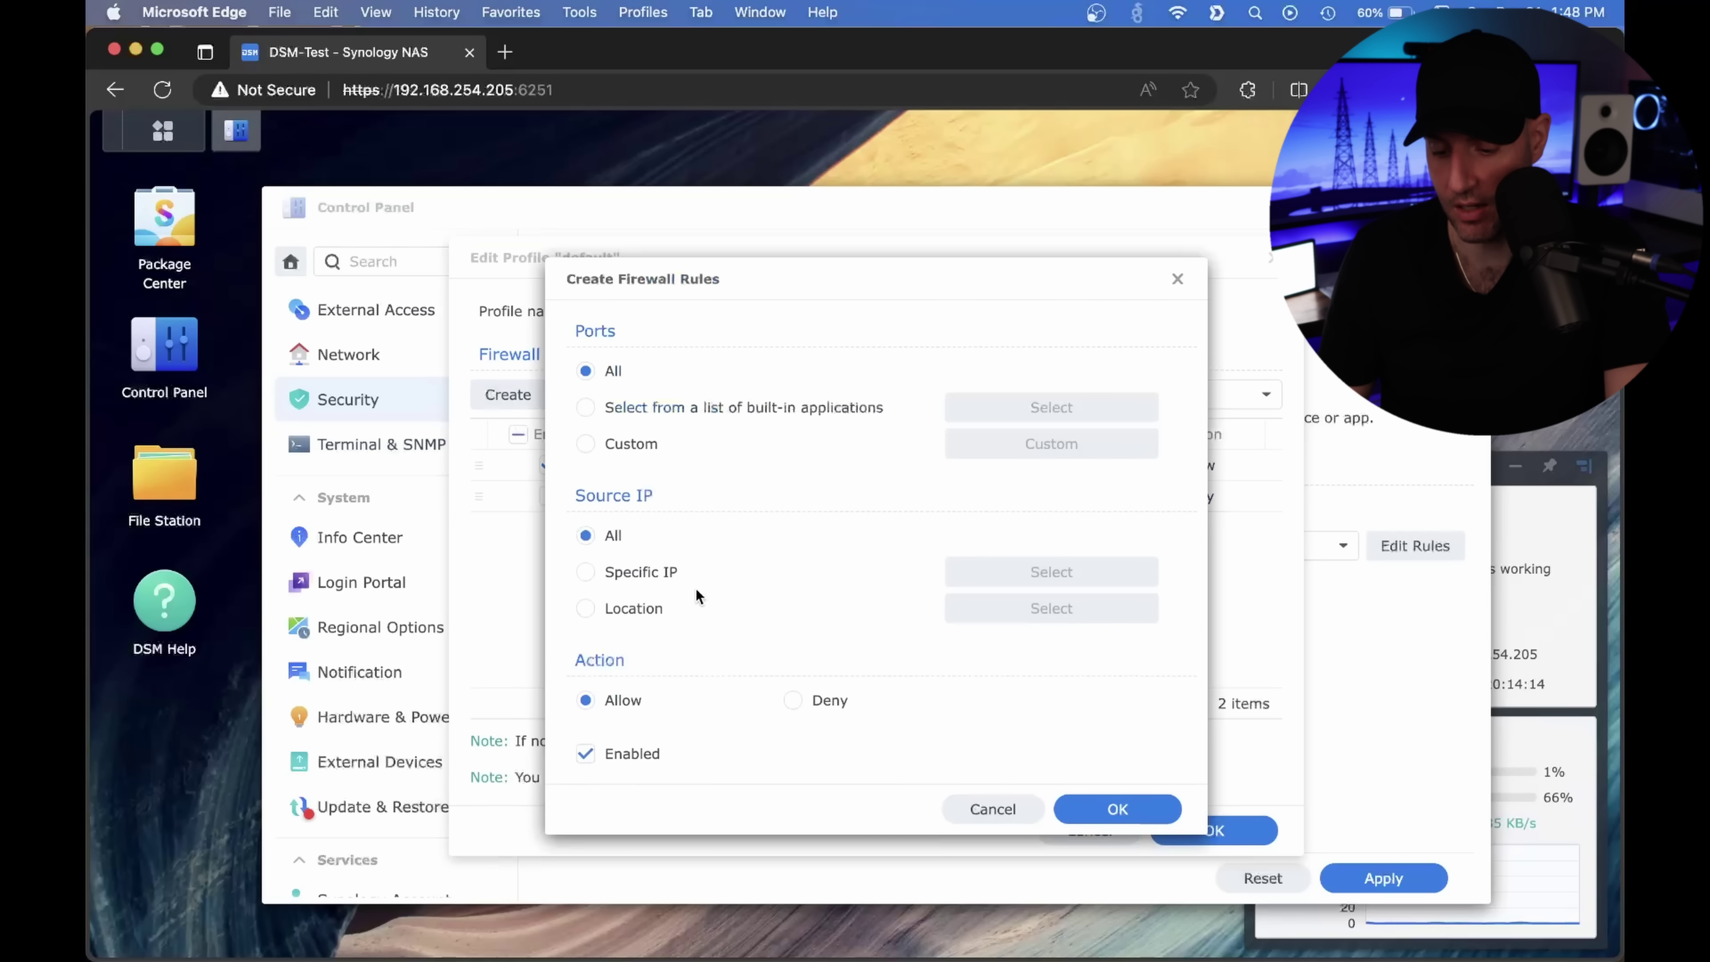
left_click(794, 701)
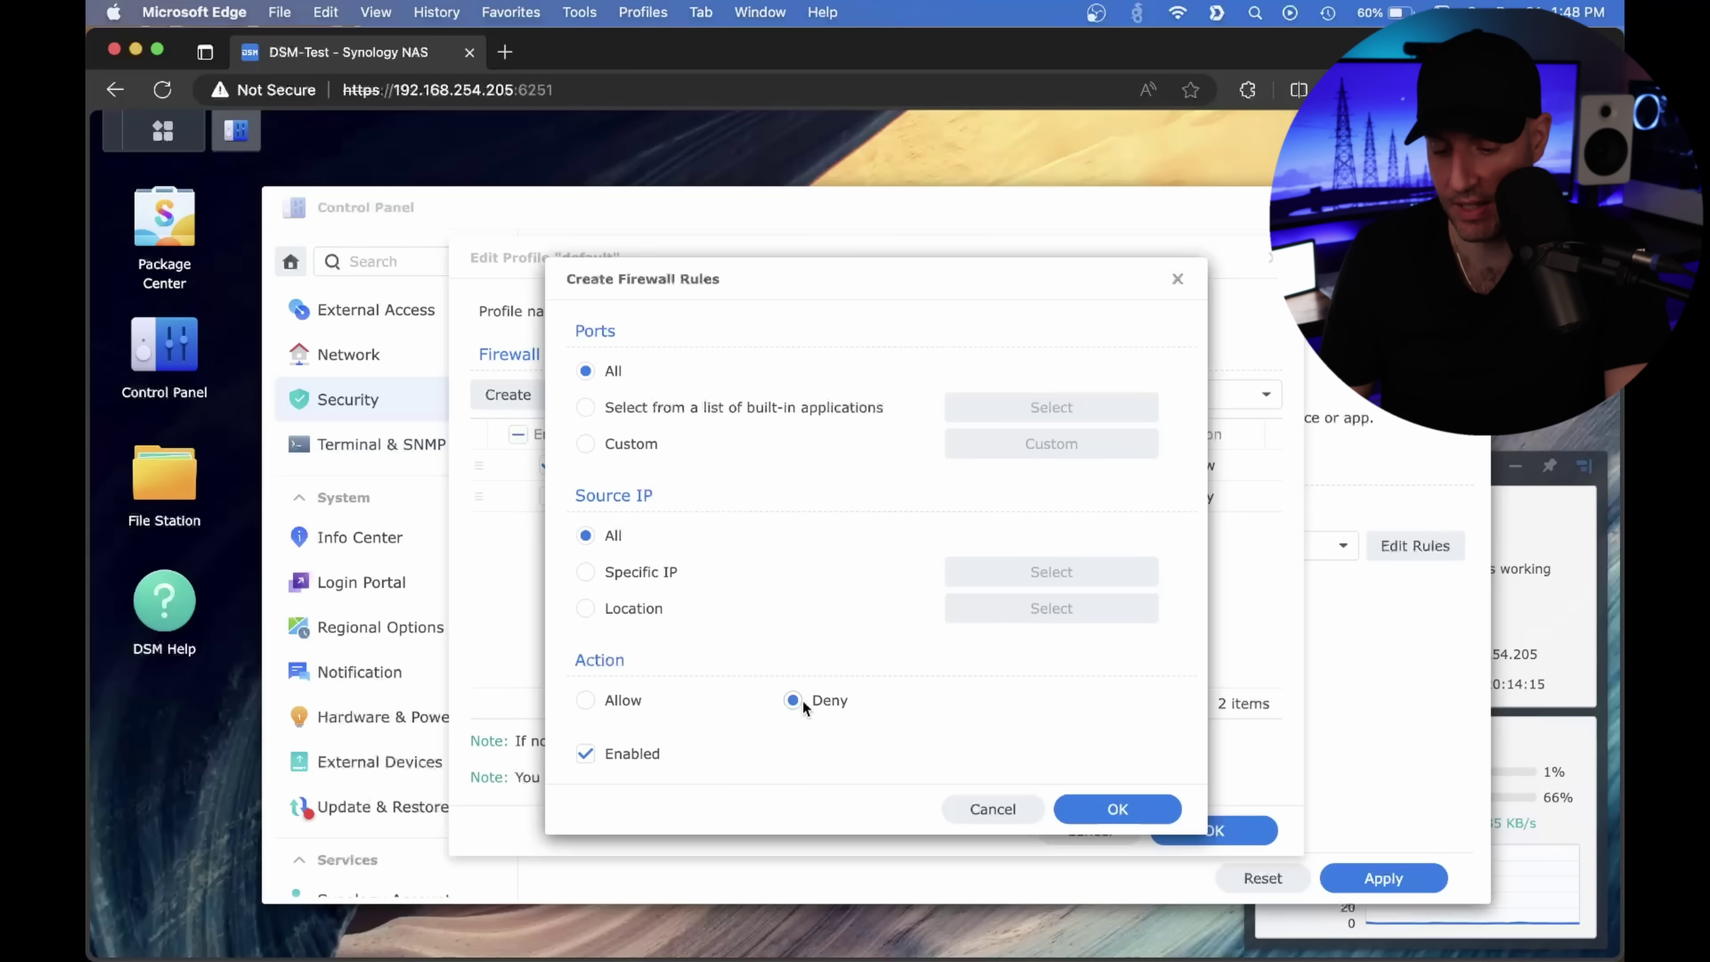
left_click(1138, 809)
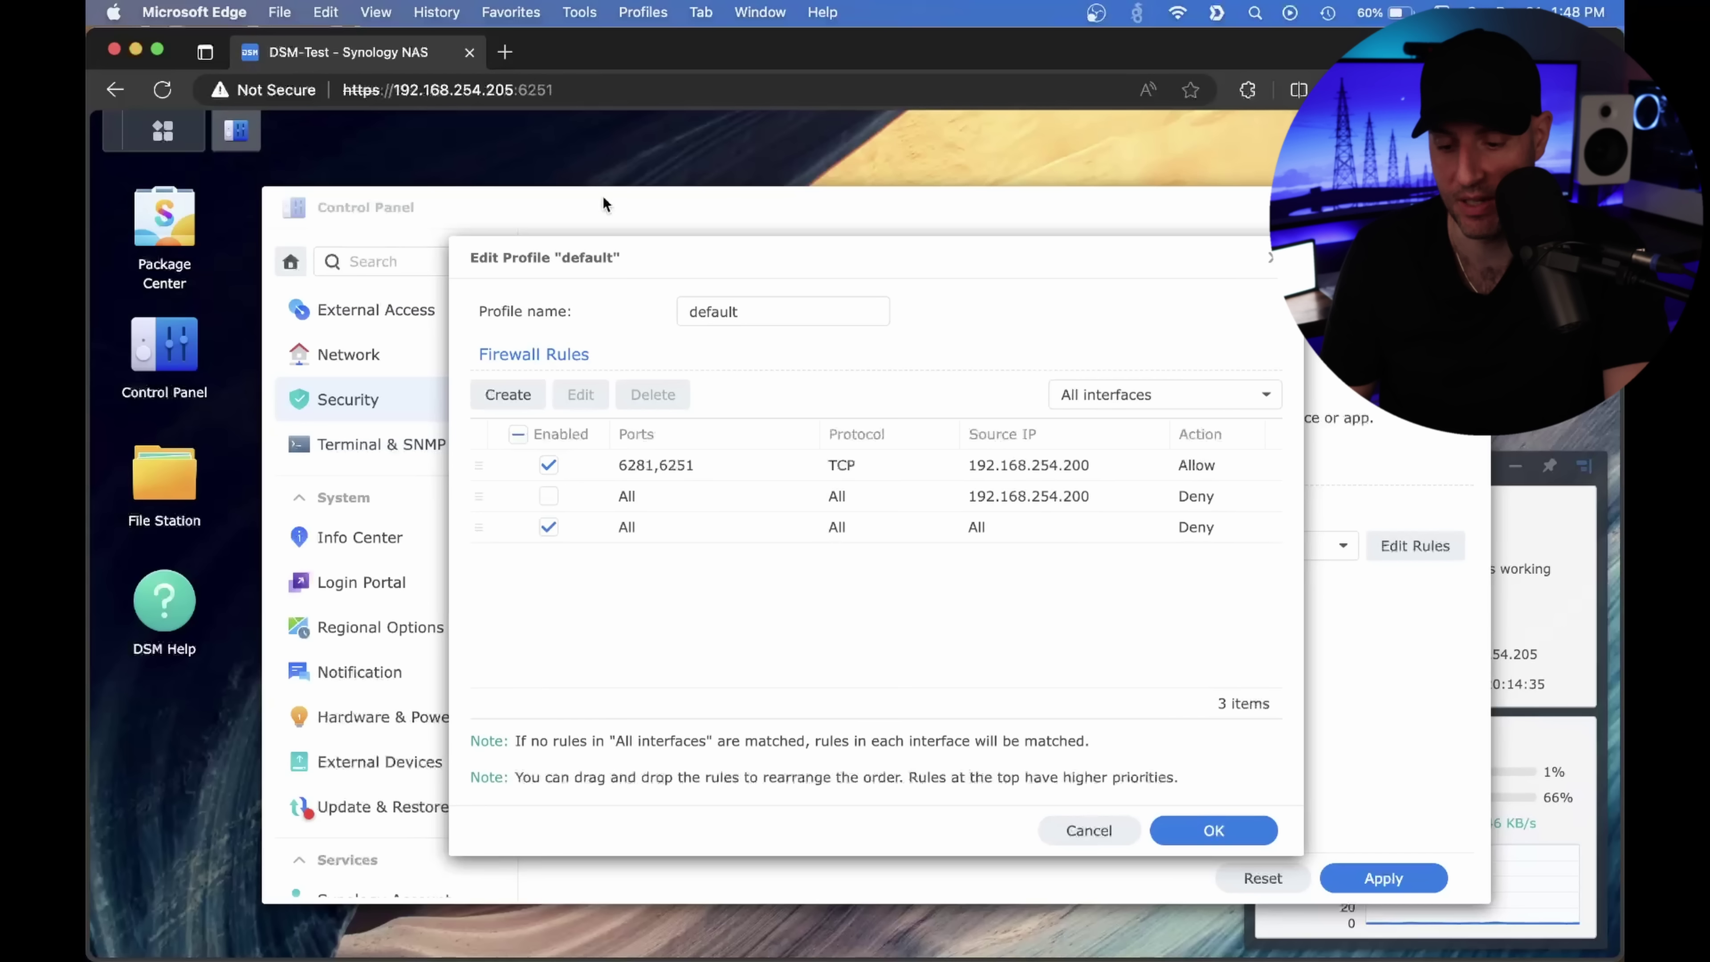
Create a rule allowing the built-in DSM HTTP (6250) and HTTPS (6251) management applications from all sources, and place it above the deny-all rule.
left_click(696, 406)
left_click(1004, 408)
scroll(754, 538, "down", 2)
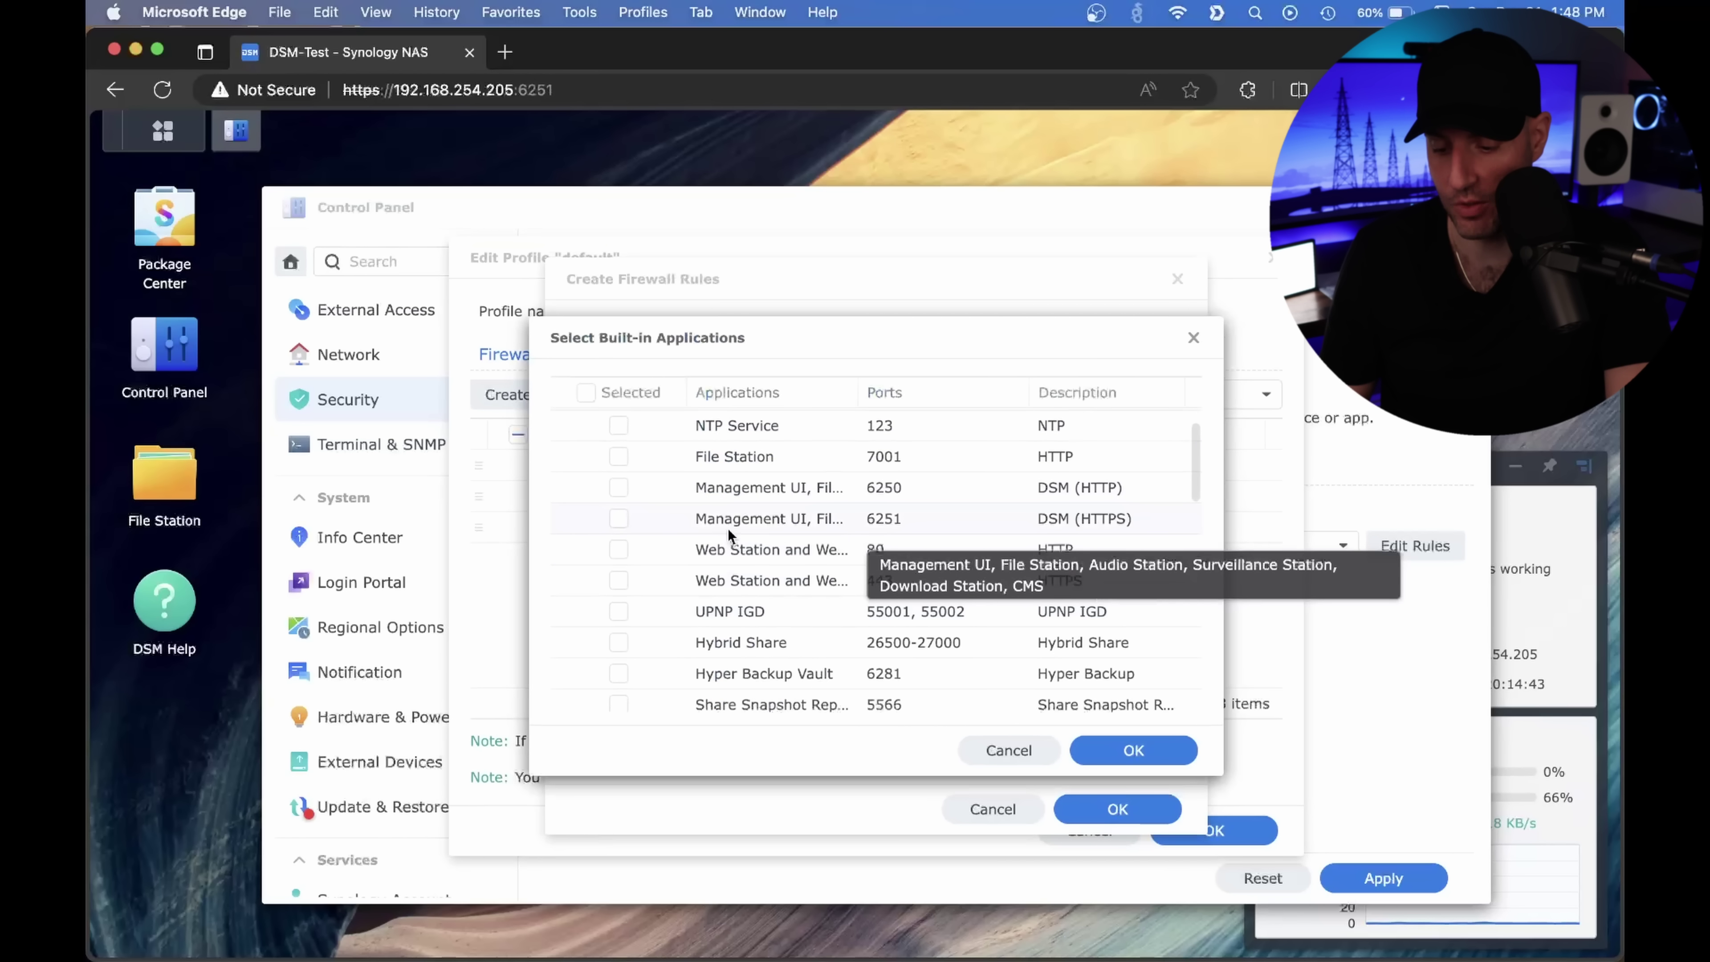
left_click(619, 520)
left_click(618, 489)
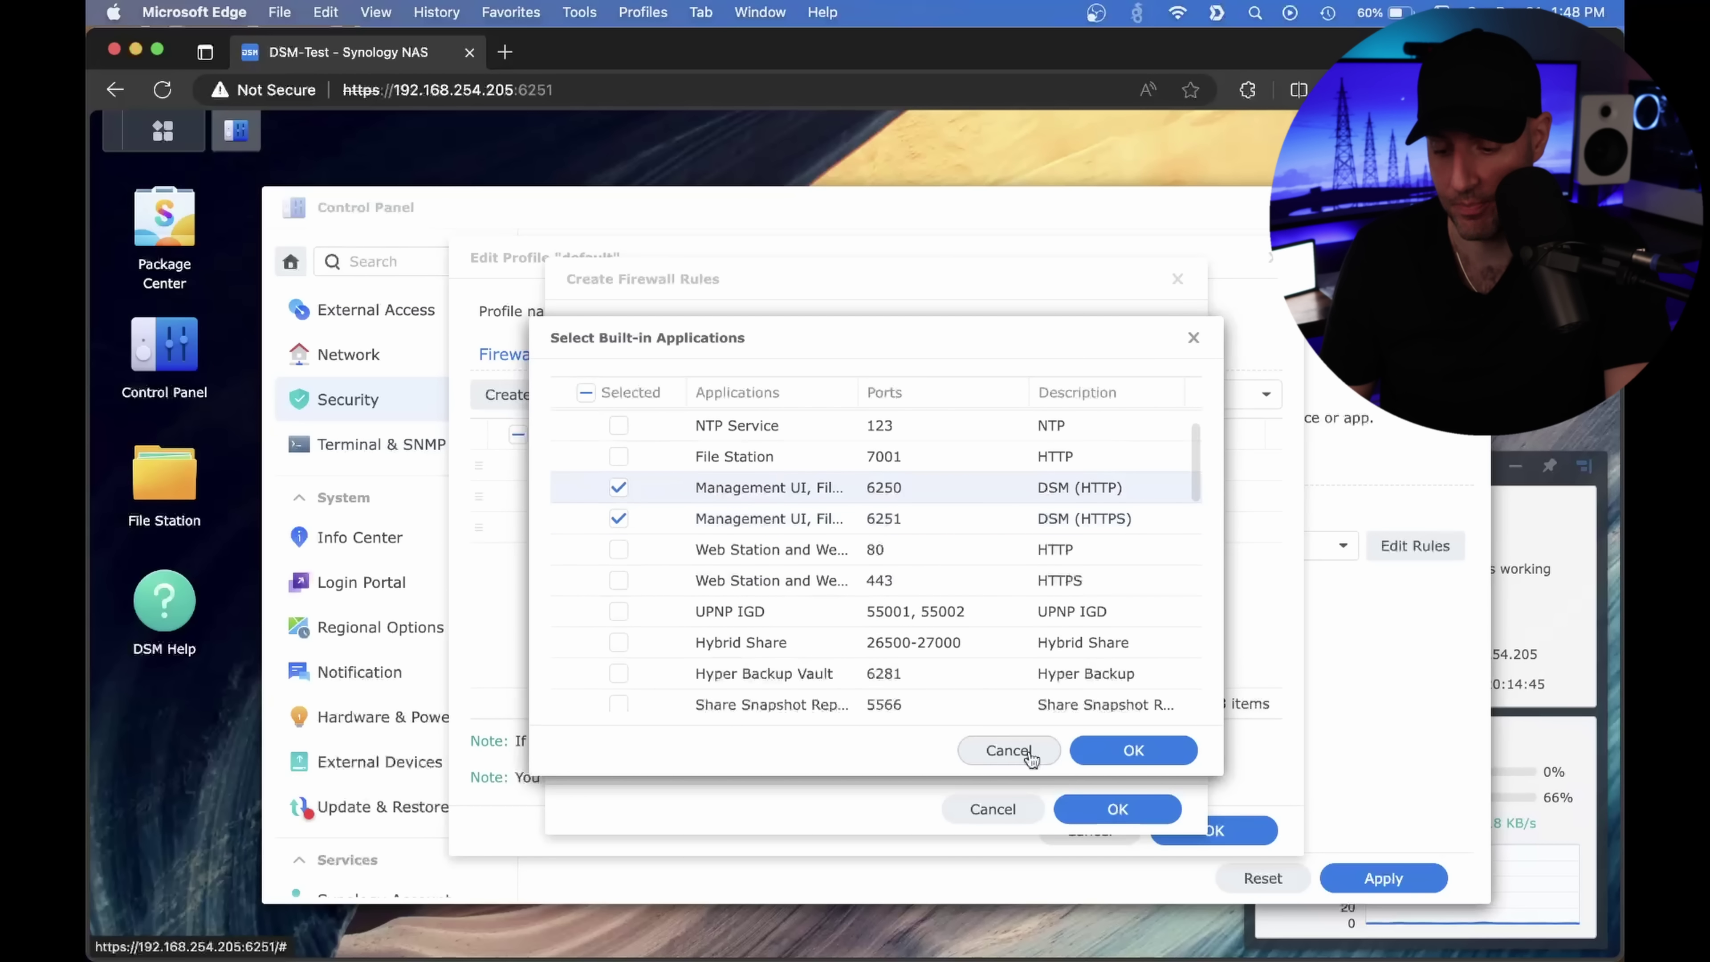
left_click(1101, 753)
left_click(1114, 809)
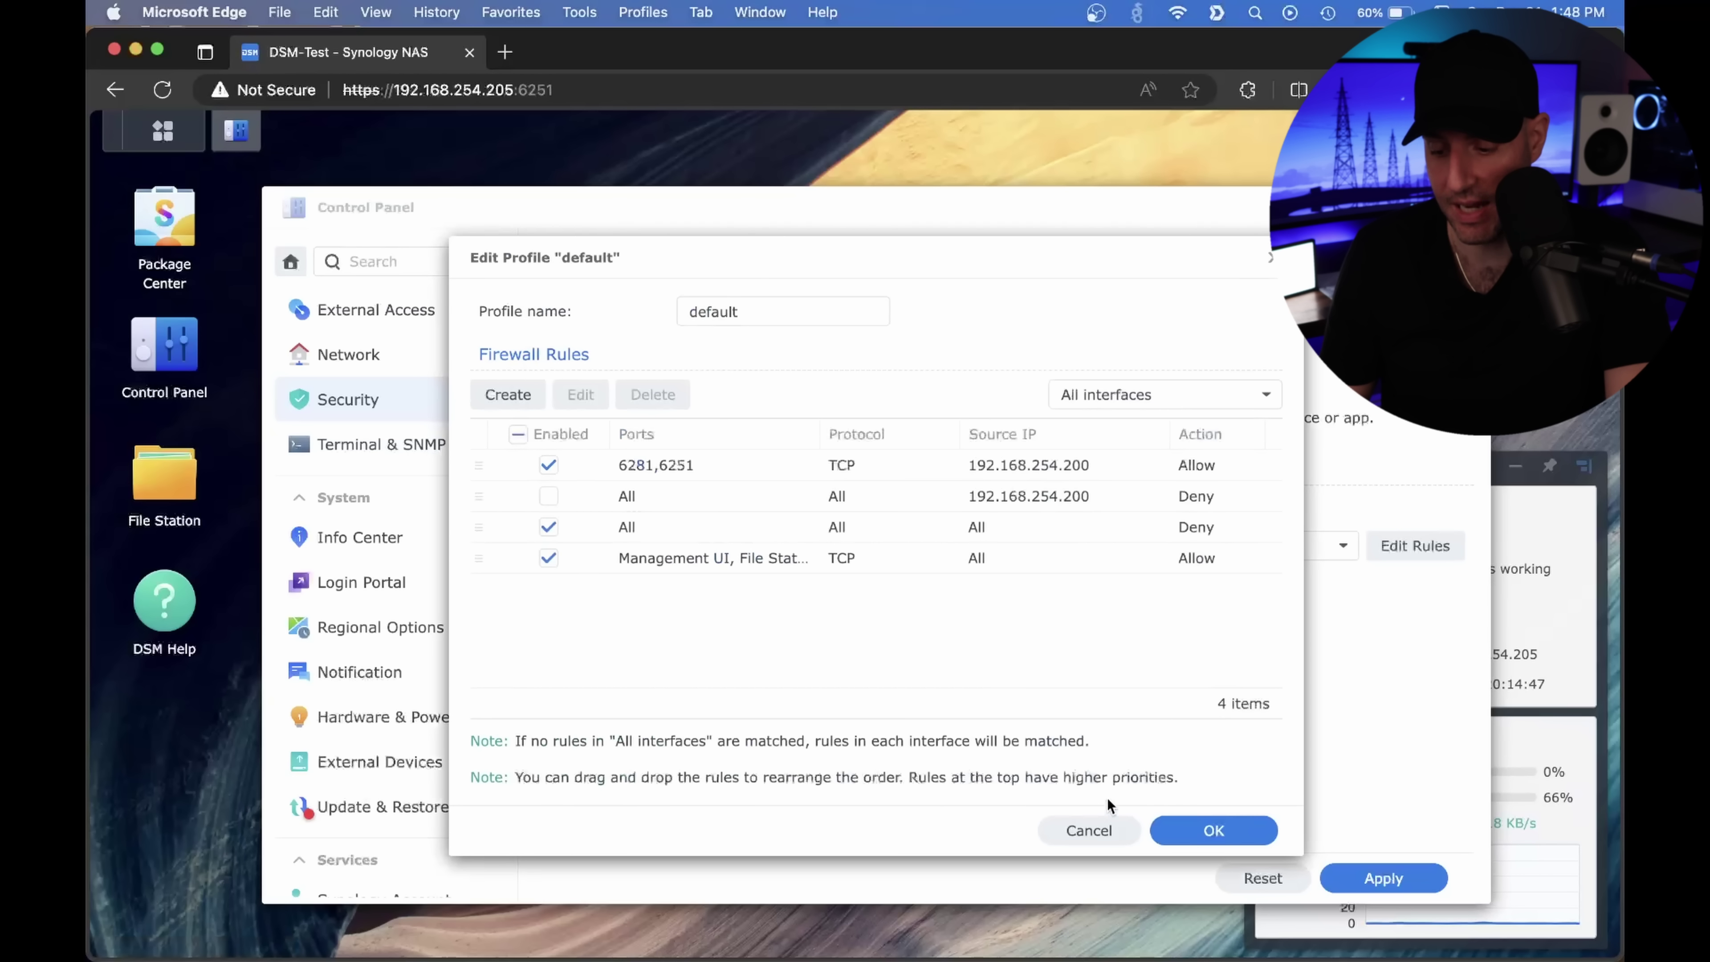
left_click_drag(839, 561, 832, 537)
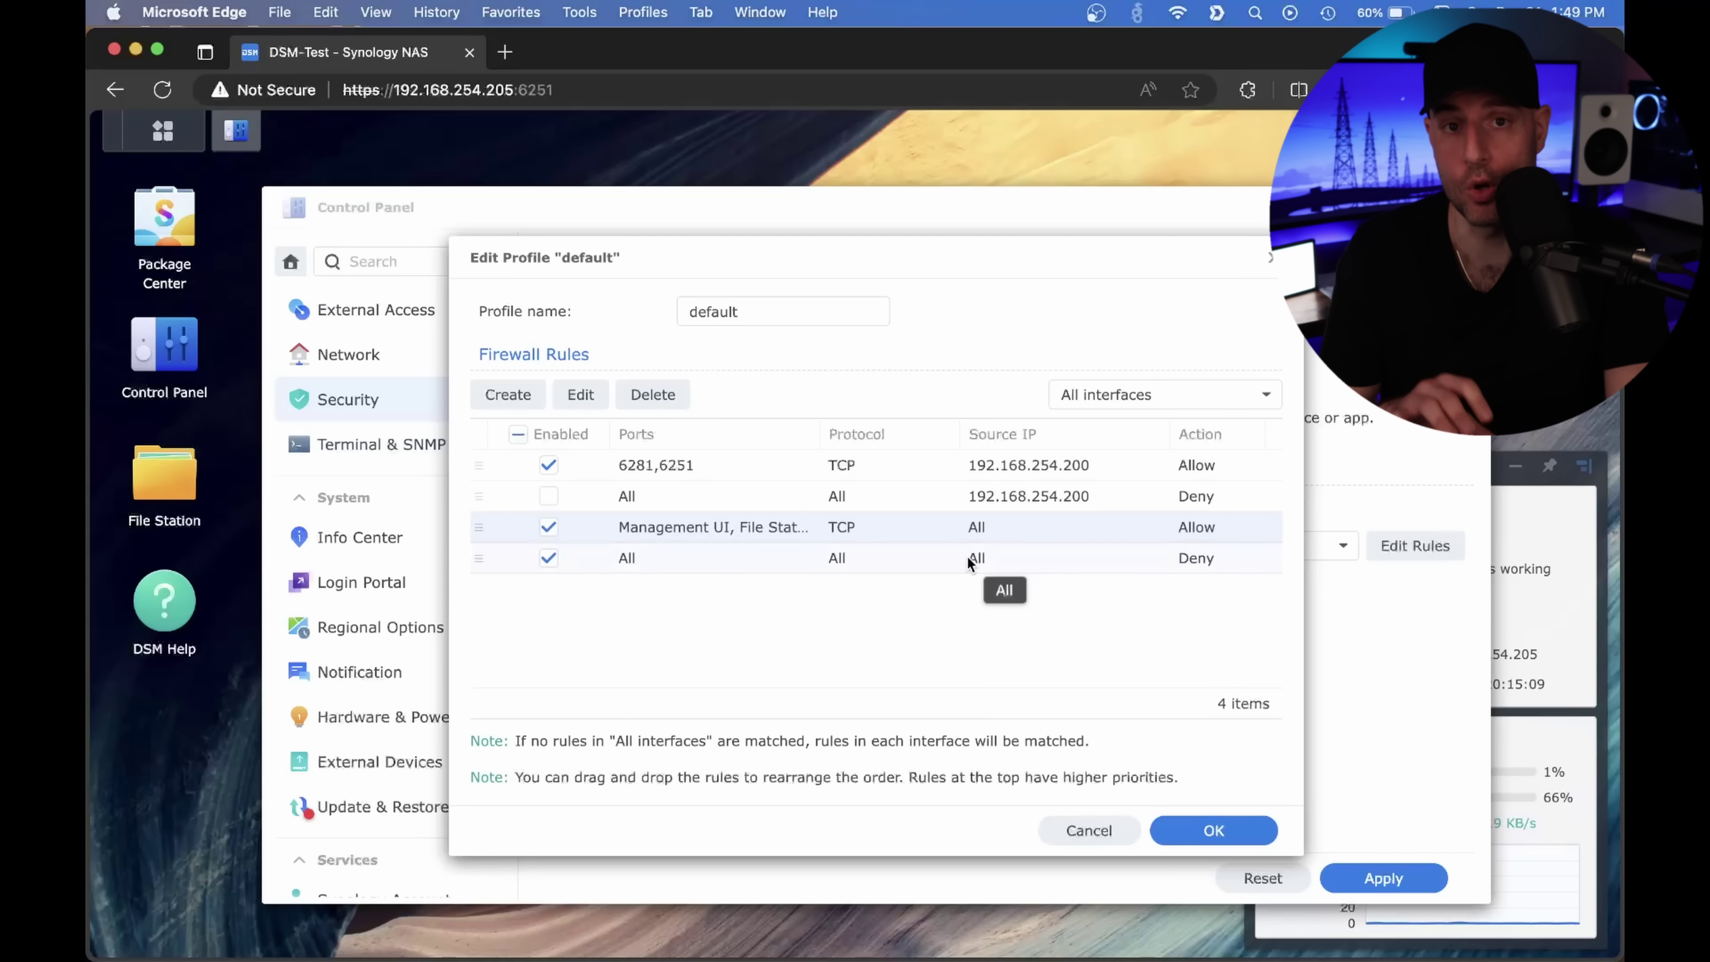
Create an allow rule for the built-in Windows file server application from all sources and place it above the deny-all rule.
left_click(524, 397)
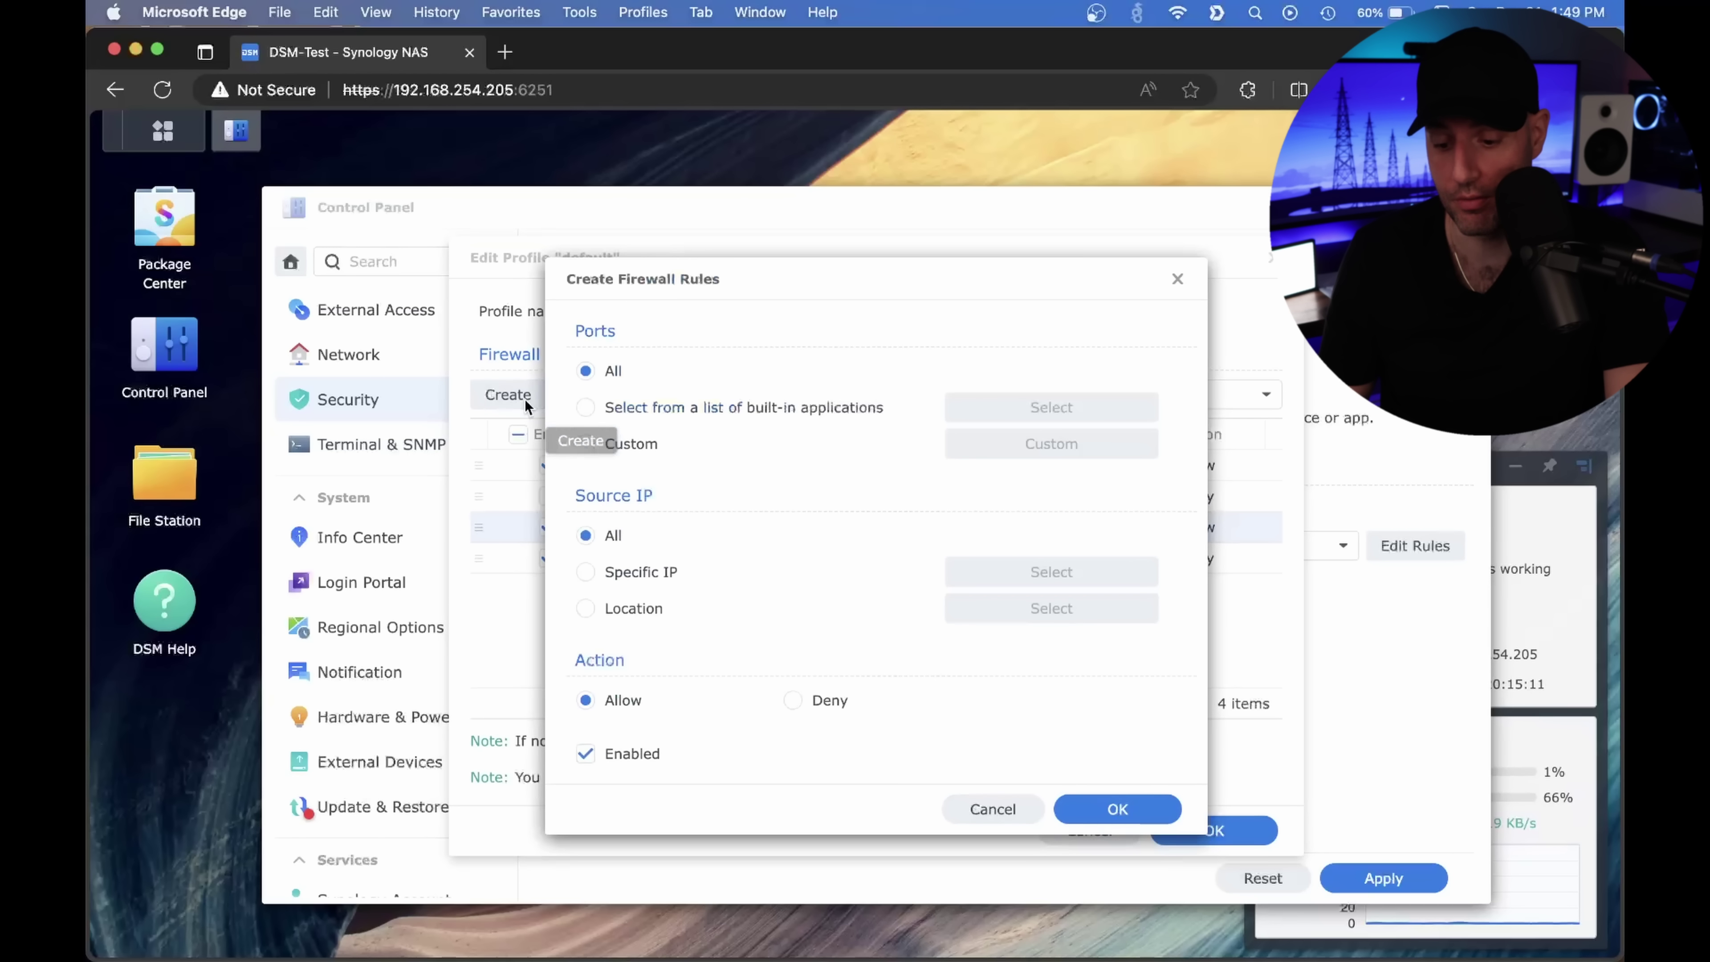
left_click(681, 406)
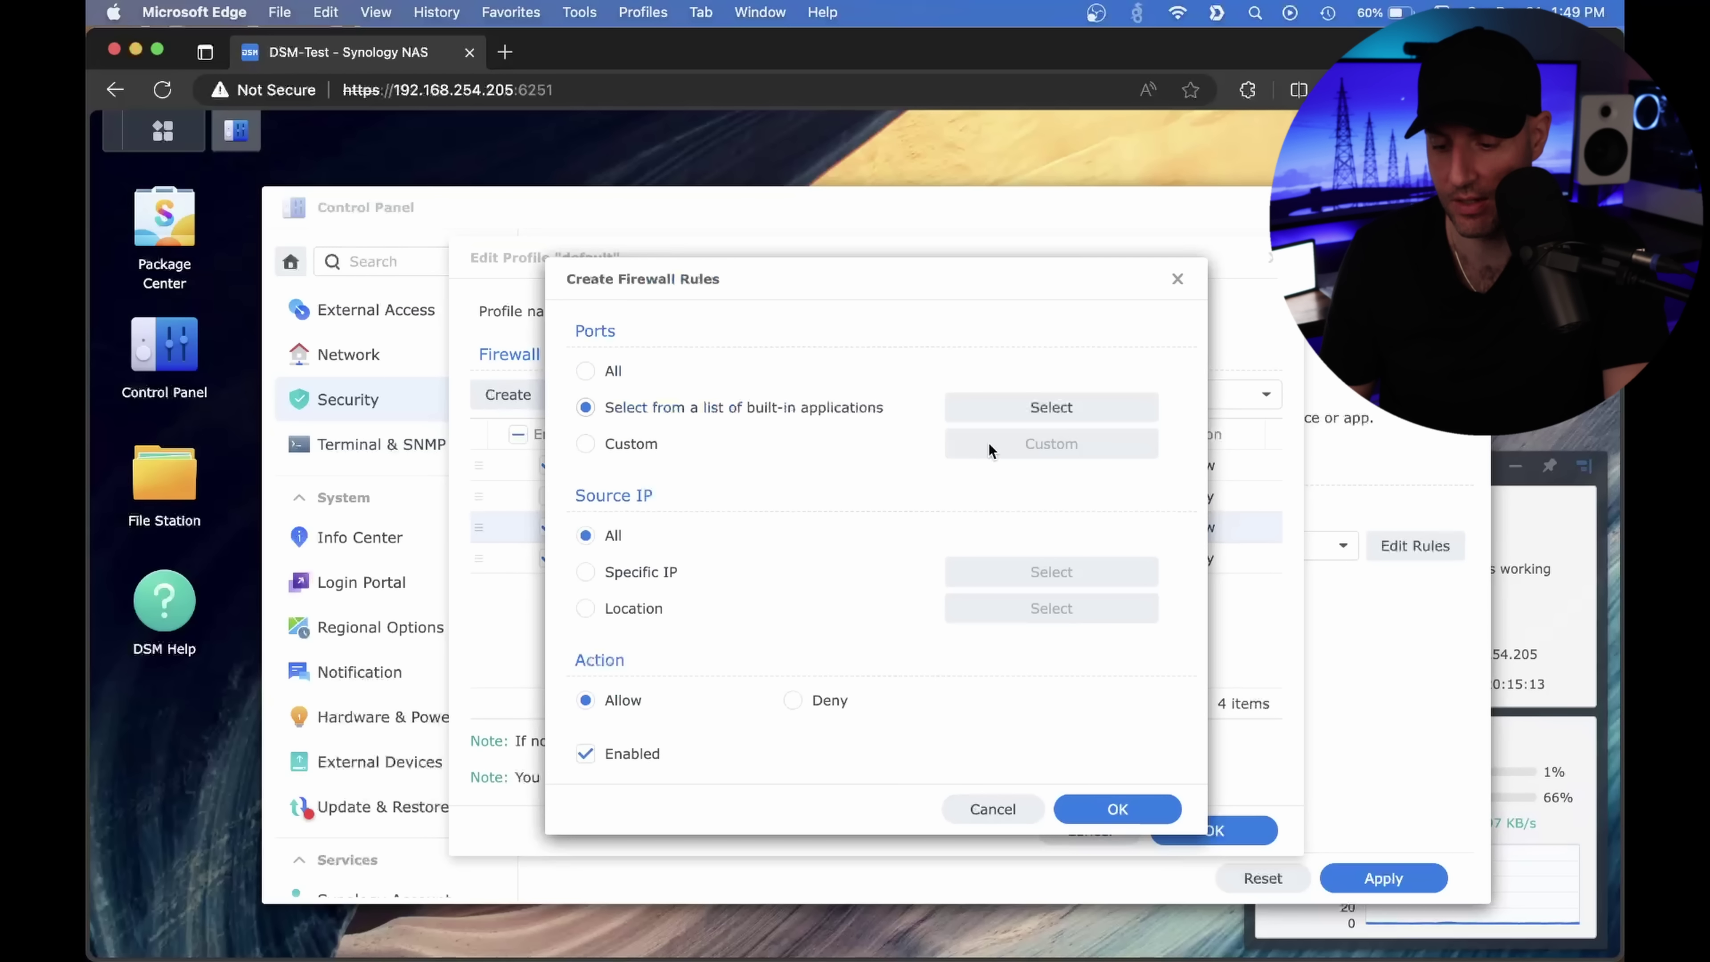
left_click(1007, 412)
scroll(849, 544, "down", 9)
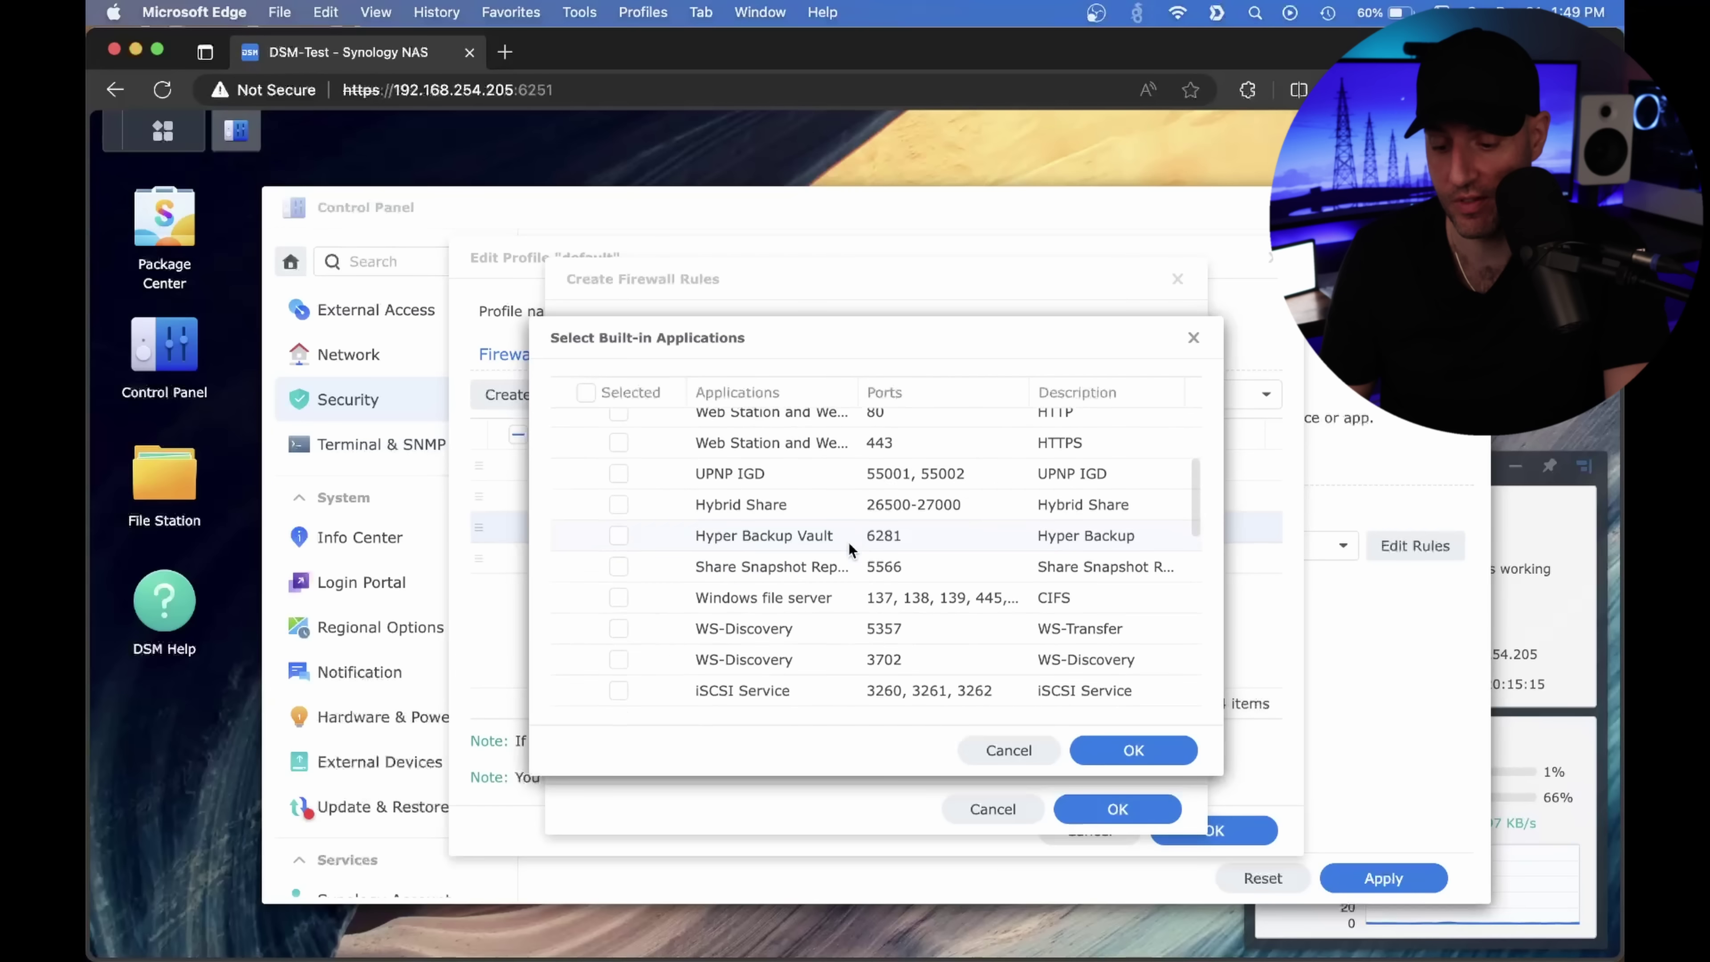
scroll(848, 543, "down", 1)
scroll(848, 542, "up", 1)
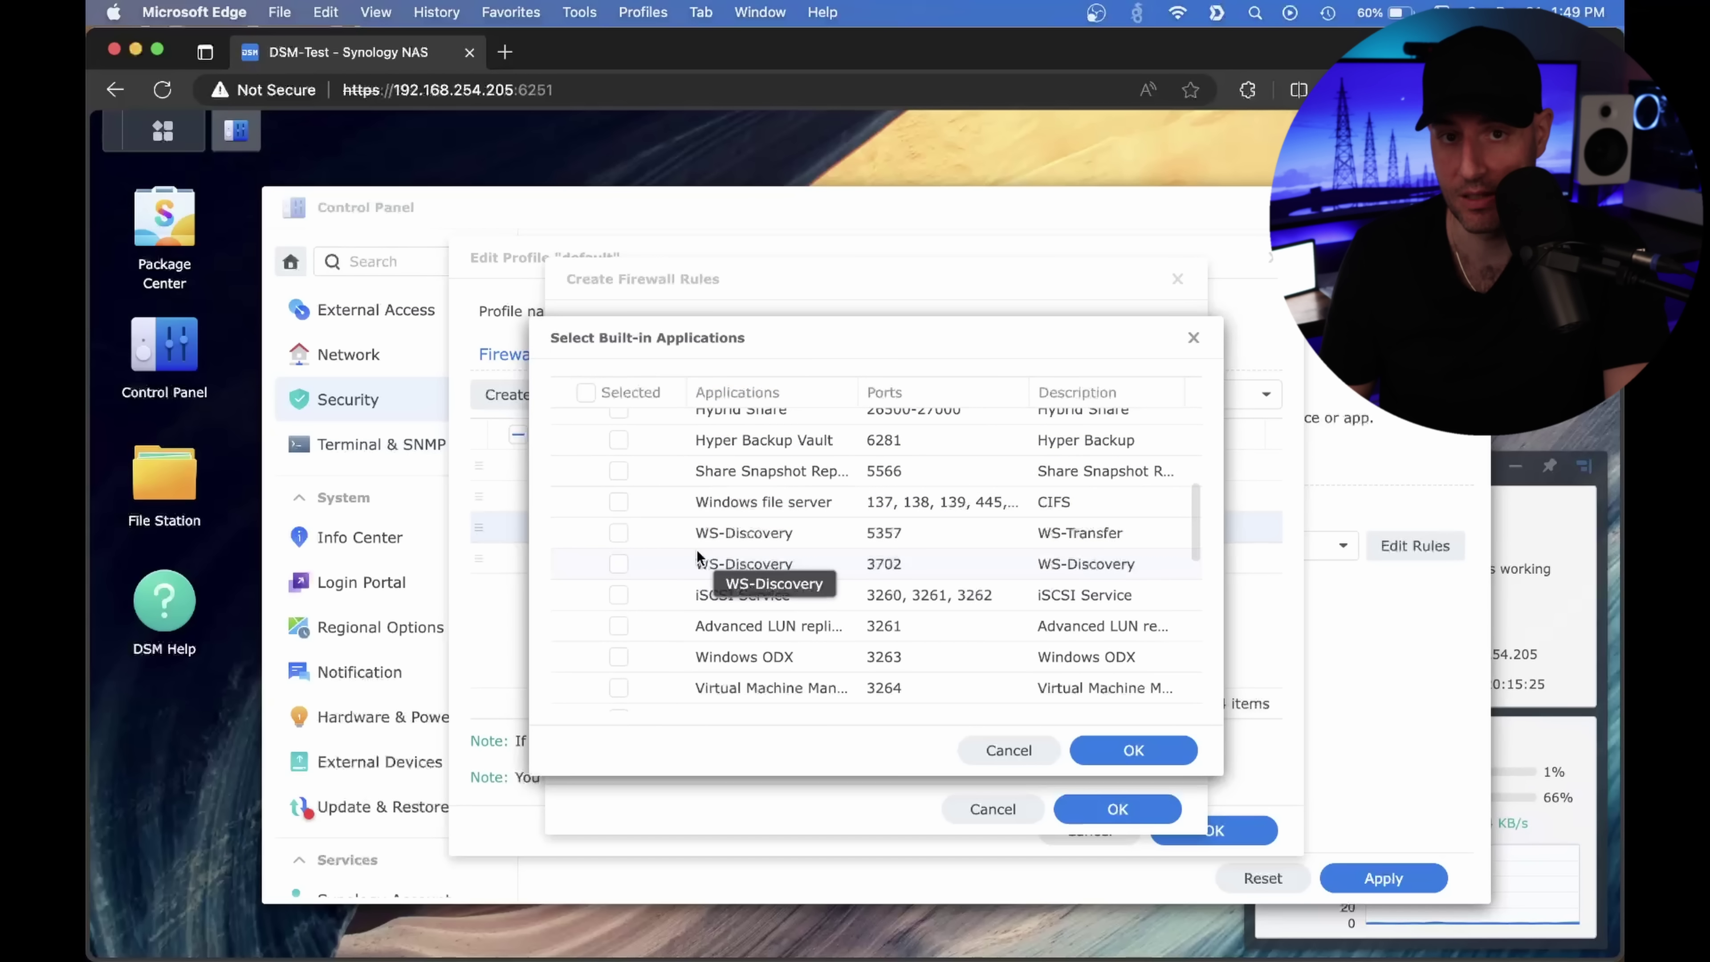
scroll(733, 605, "down", 1)
scroll(731, 600, "down", 5)
scroll(732, 604, "up", 6)
scroll(733, 605, "up", 4)
scroll(733, 605, "down", 6)
scroll(731, 603, "up", 2)
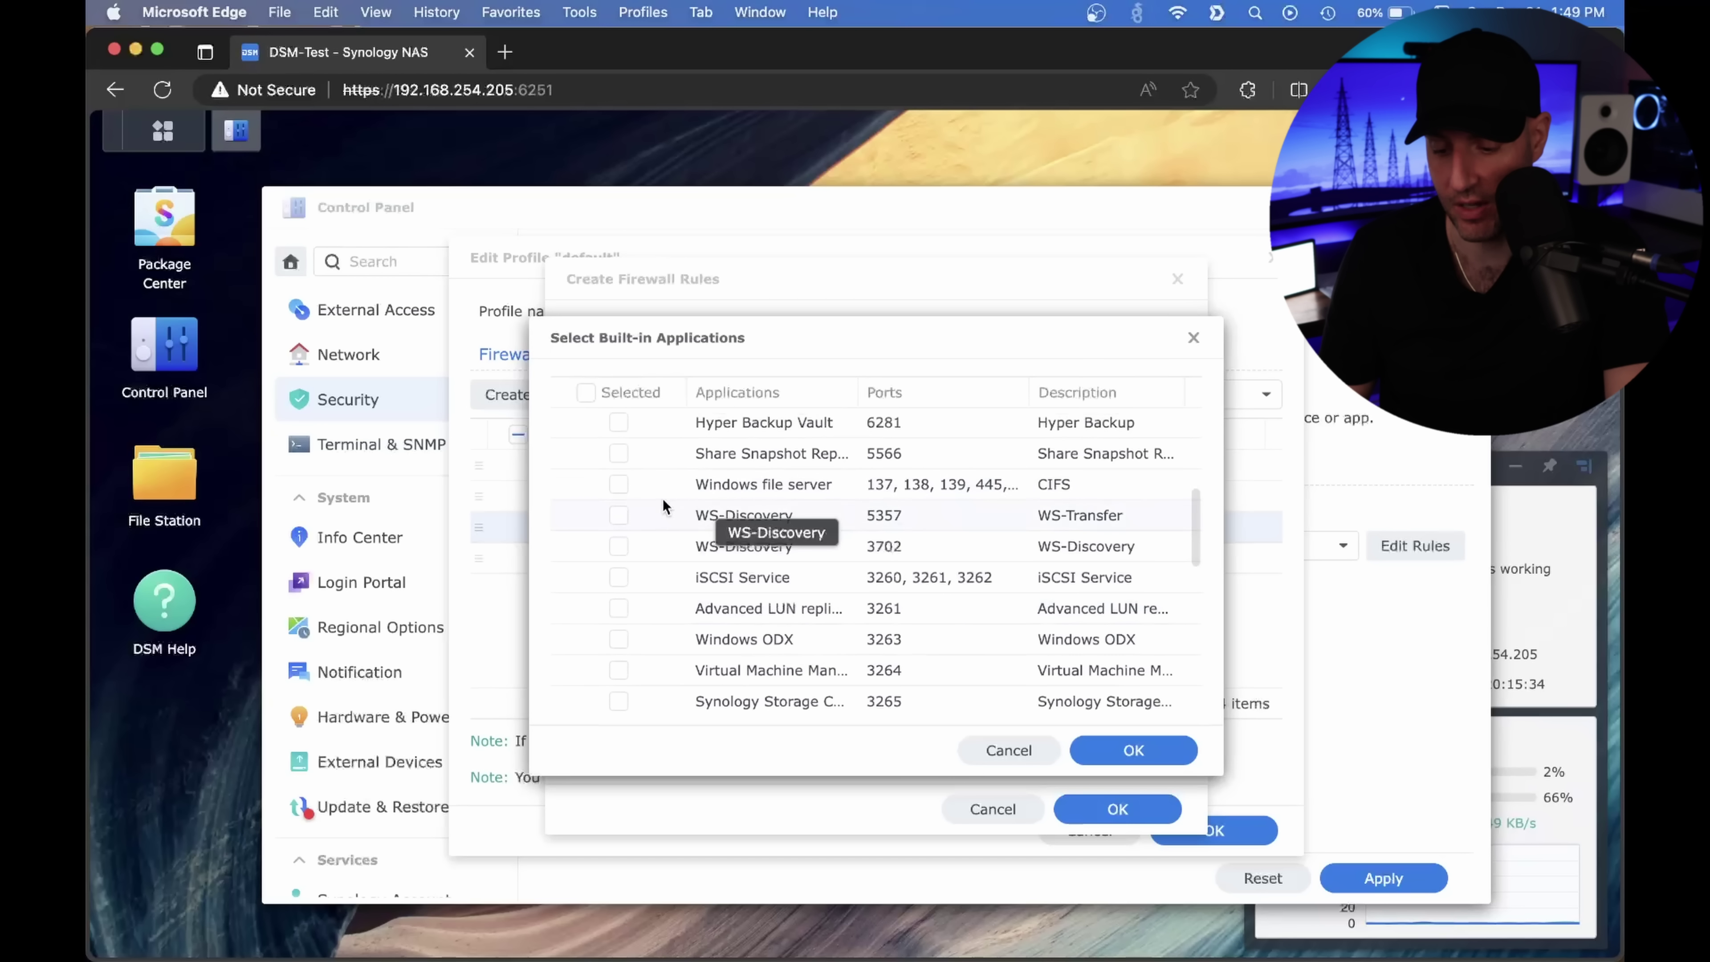
left_click(618, 483)
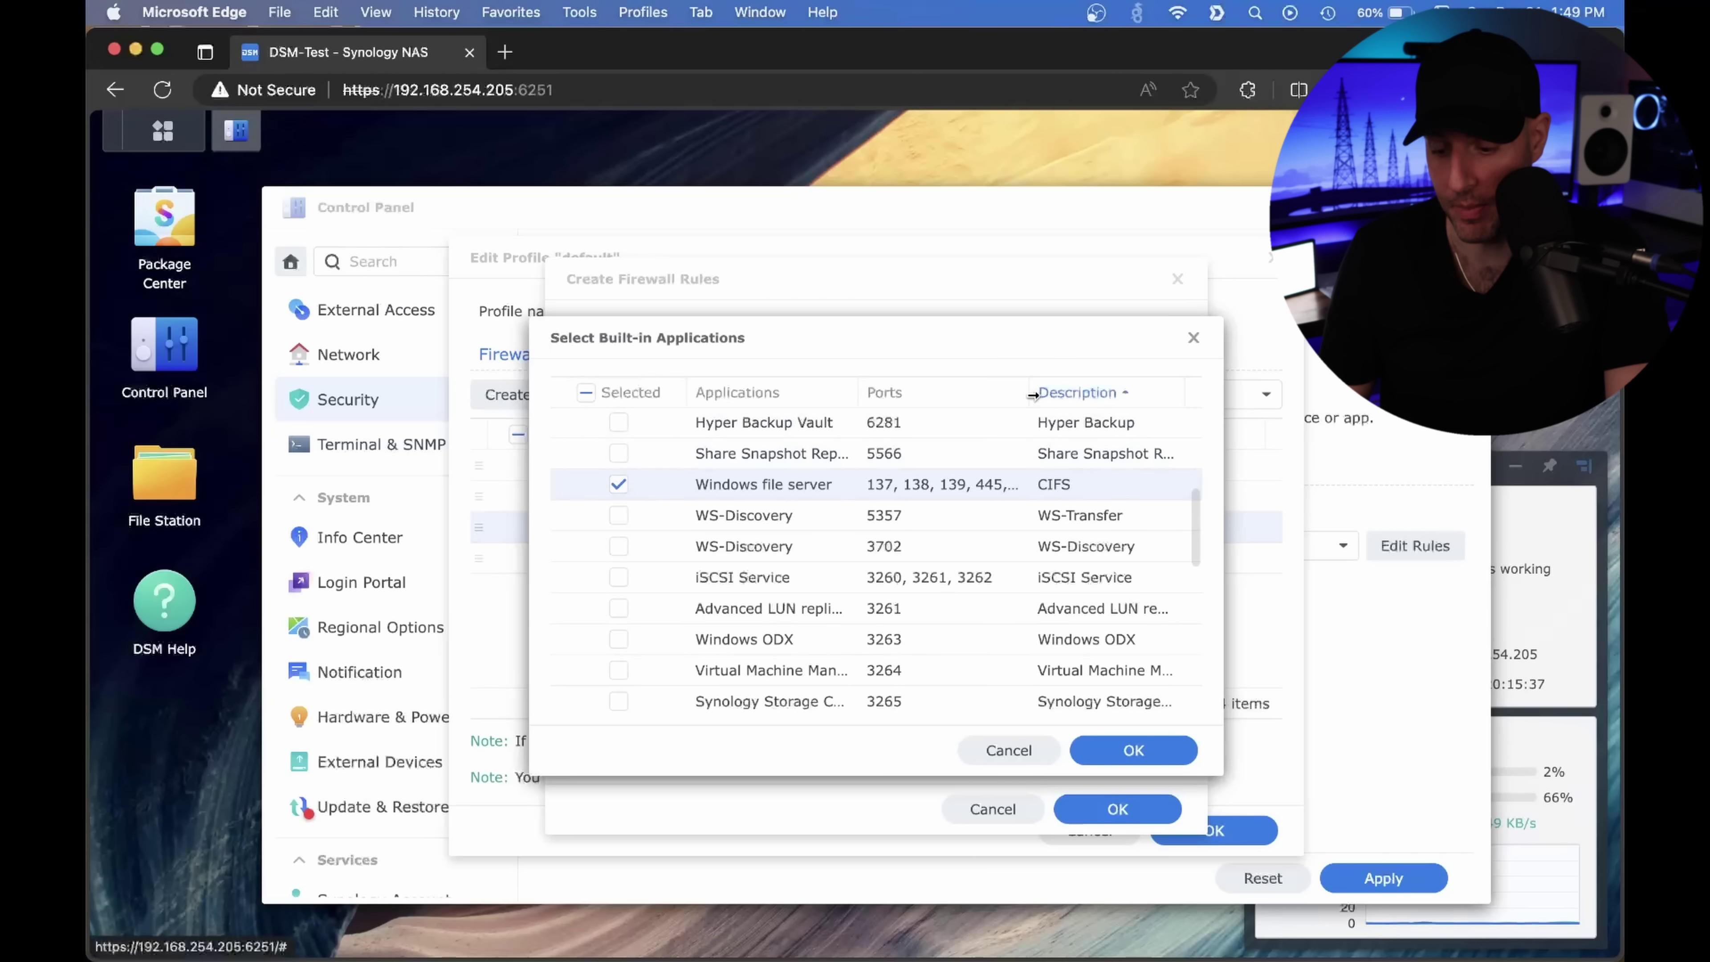
left_click_drag(1029, 393, 1138, 394)
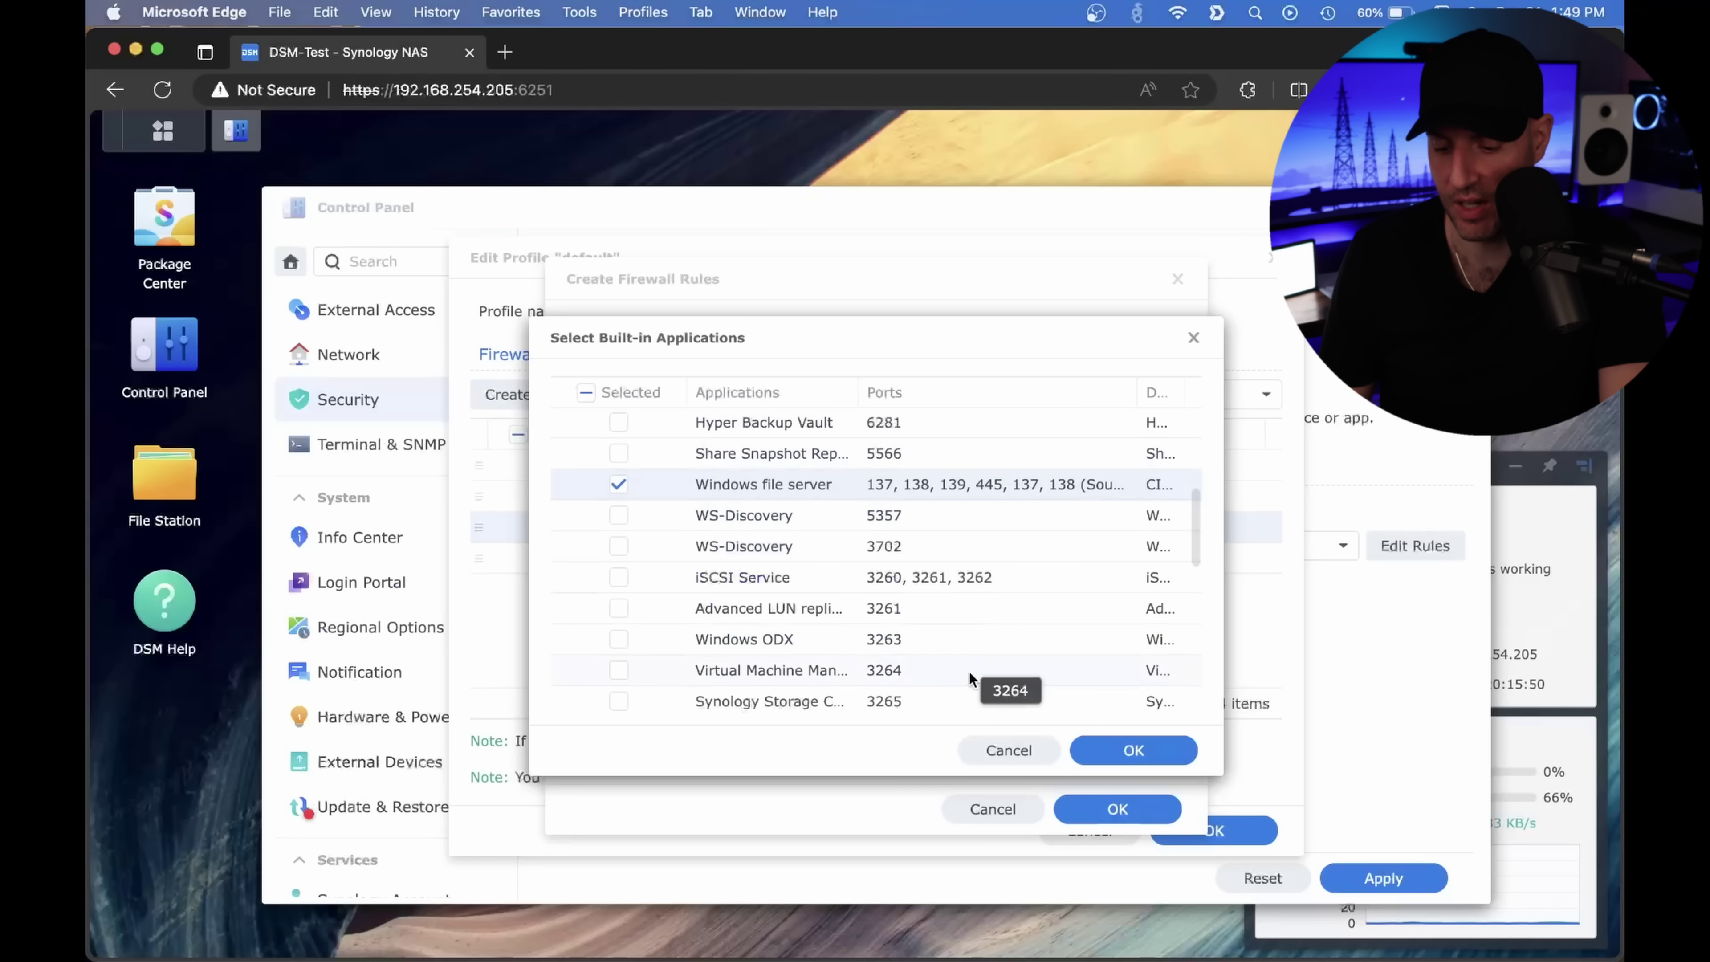
left_click(1108, 746)
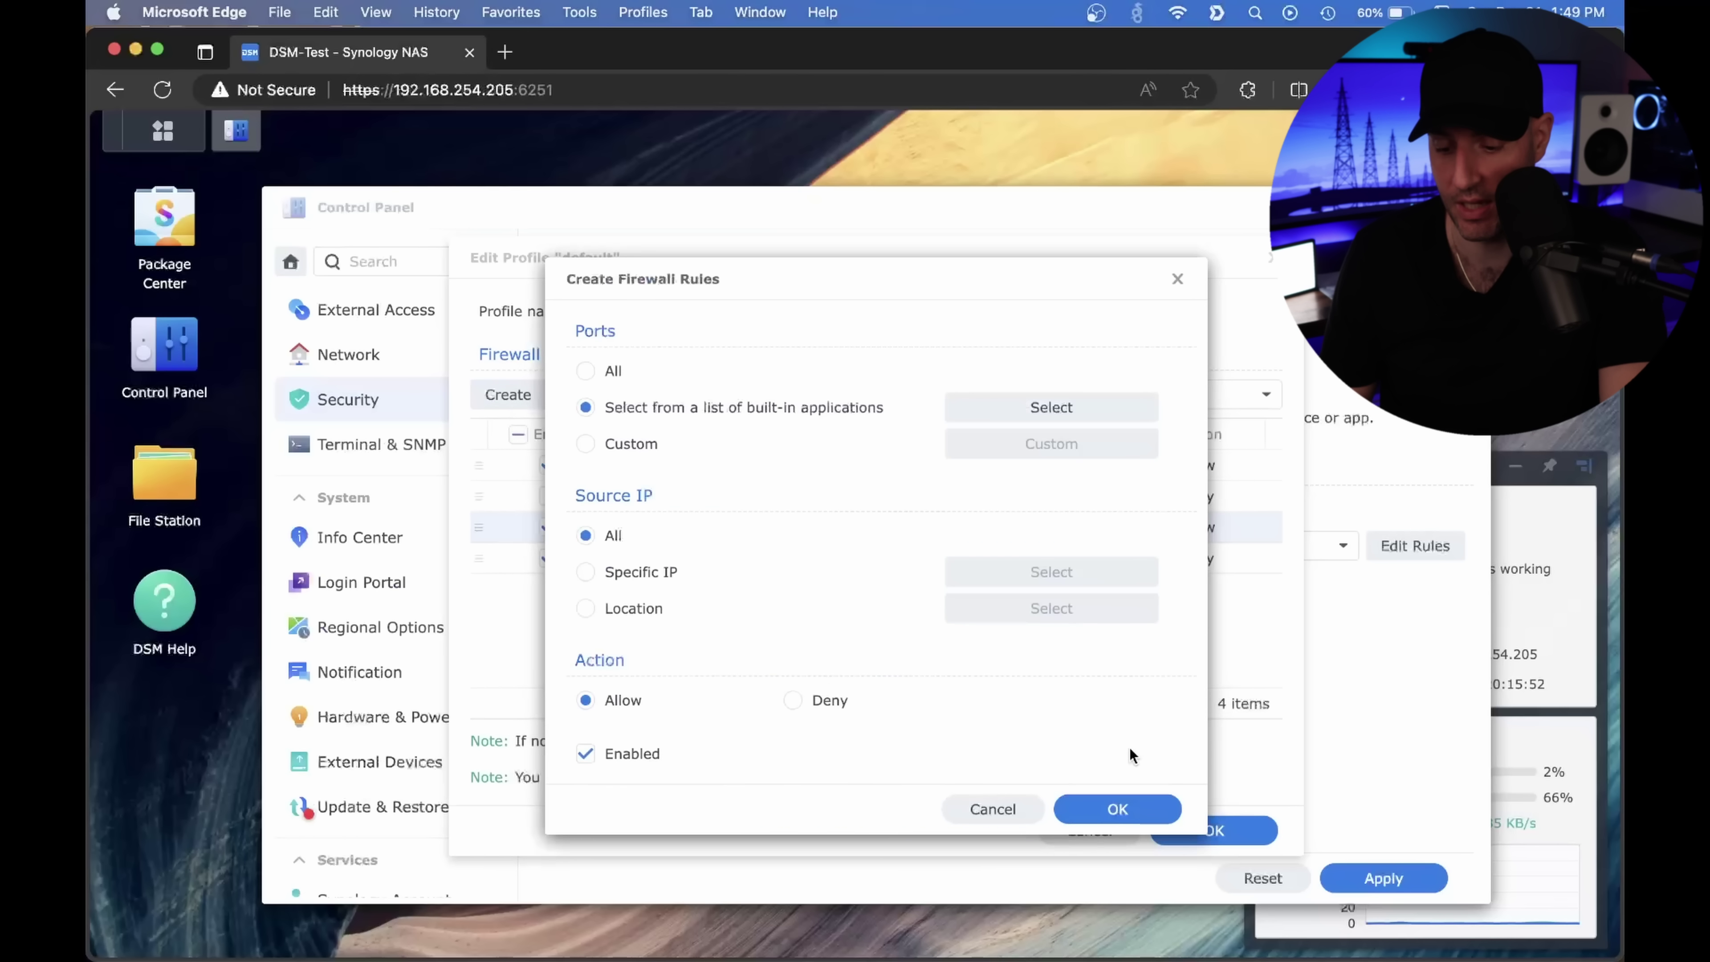
left_click(1063, 808)
left_click_drag(739, 585, 739, 555)
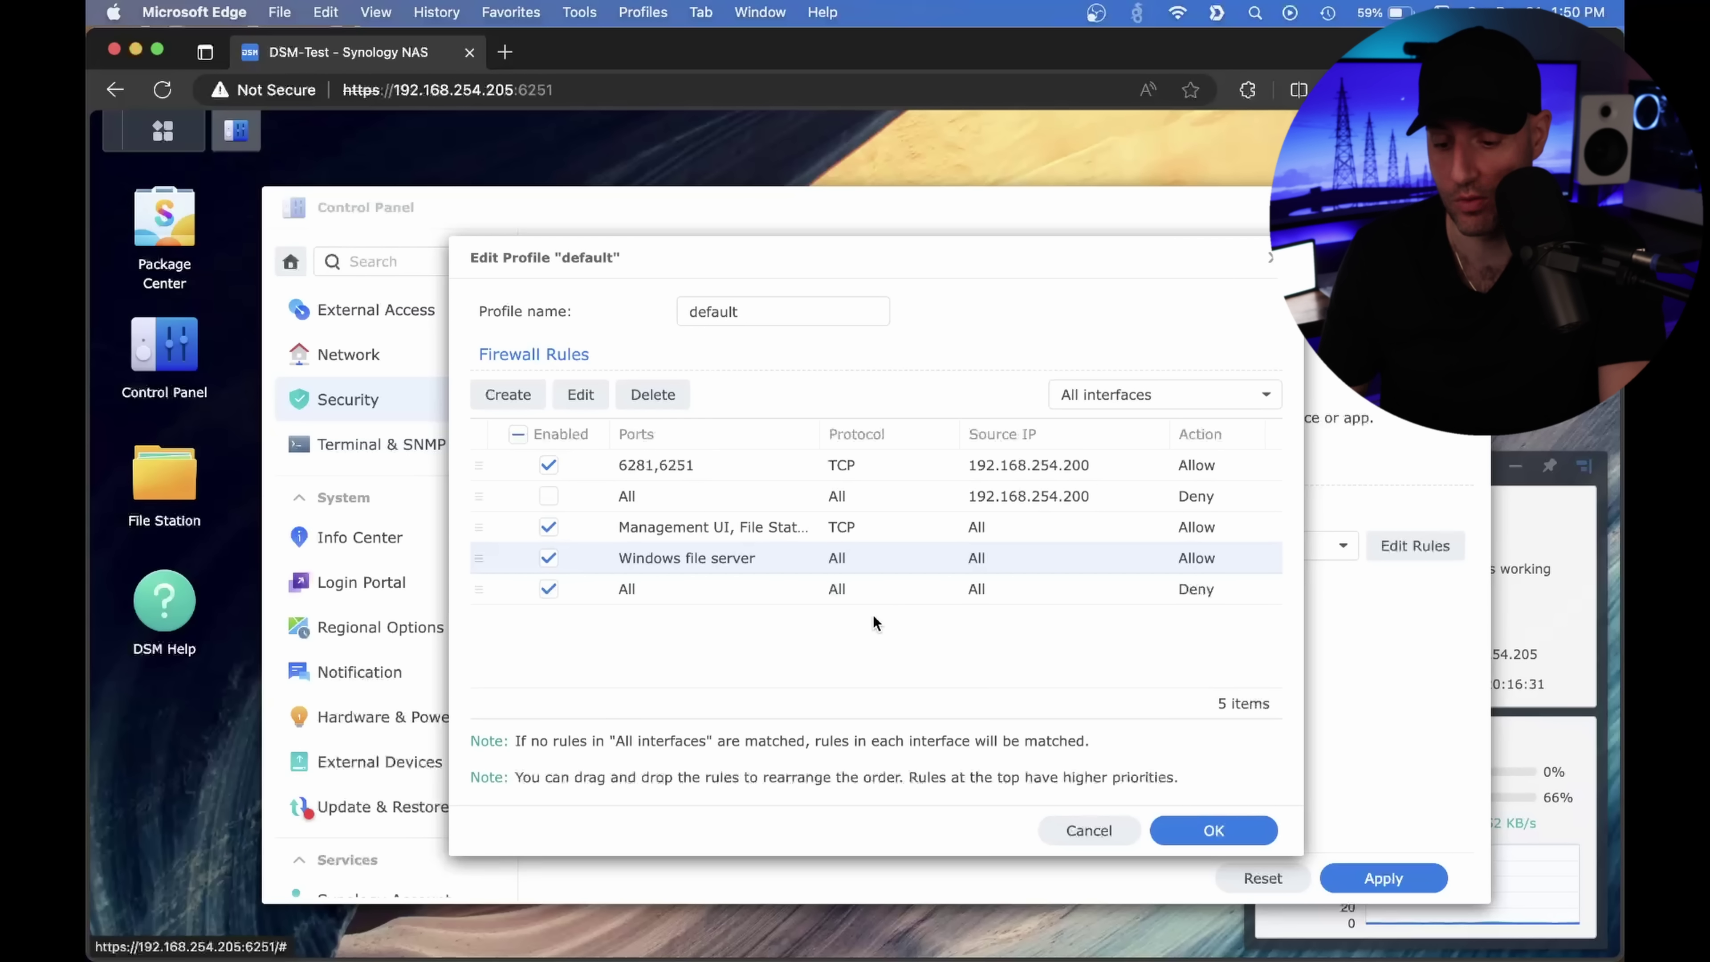
Start a new firewall rule with custom TCP destination ports 8080 and 8081.
left_click(529, 404)
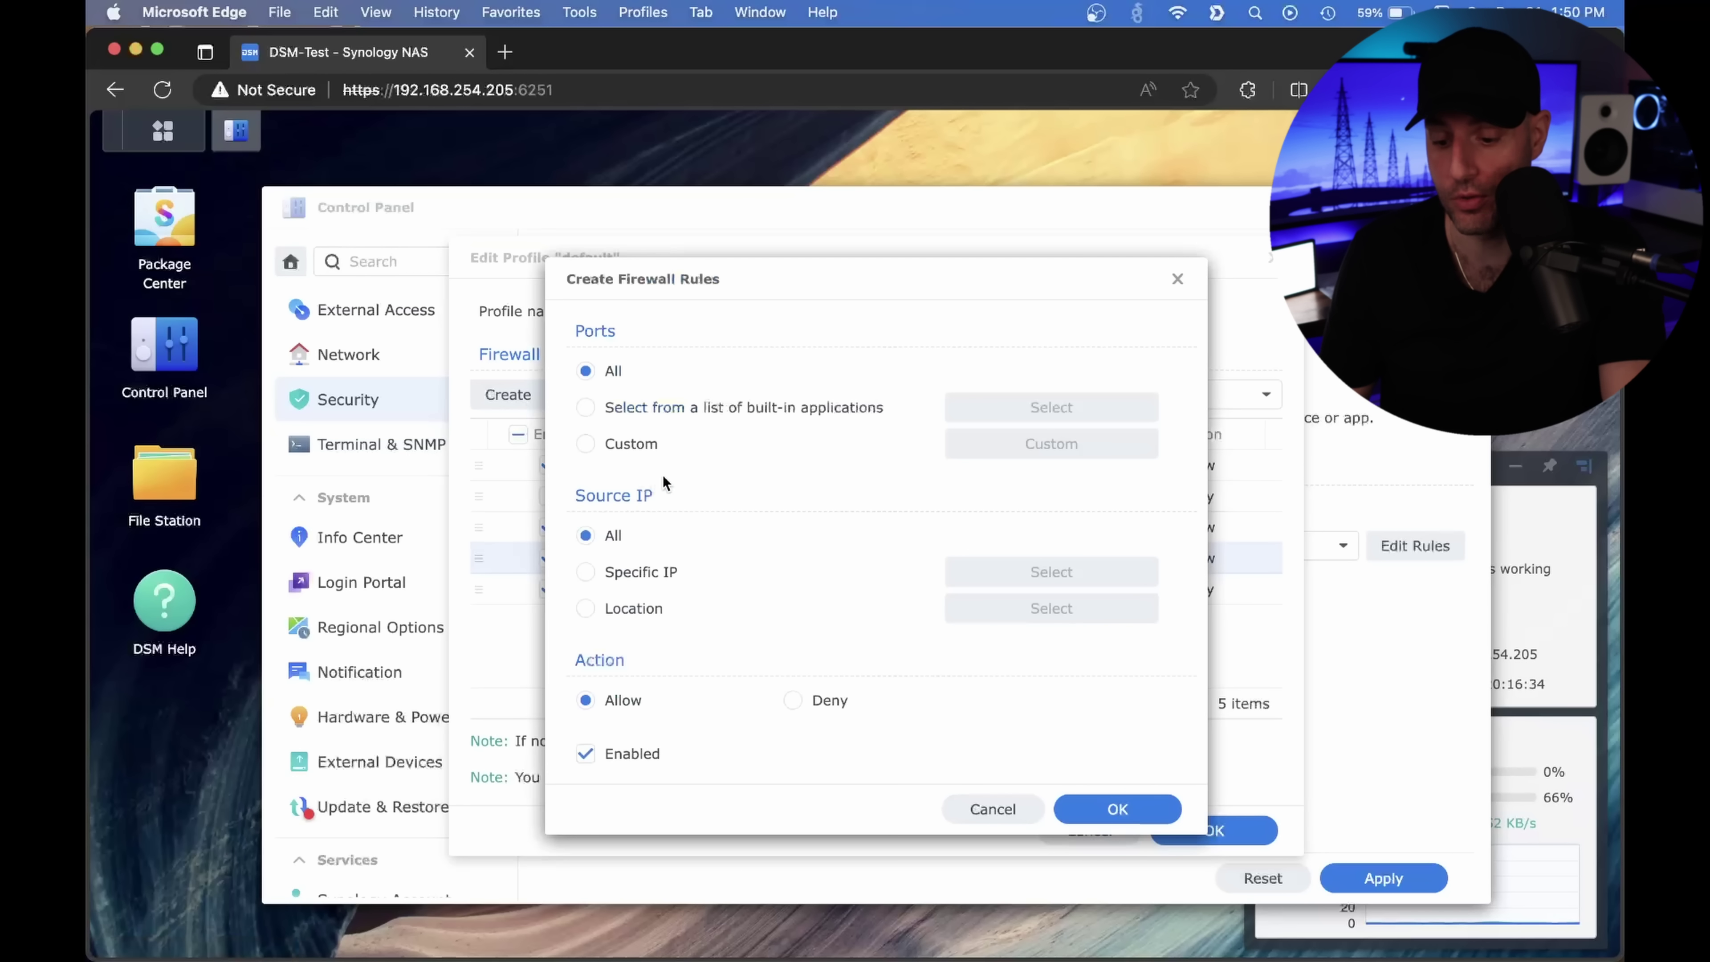
left_click(643, 446)
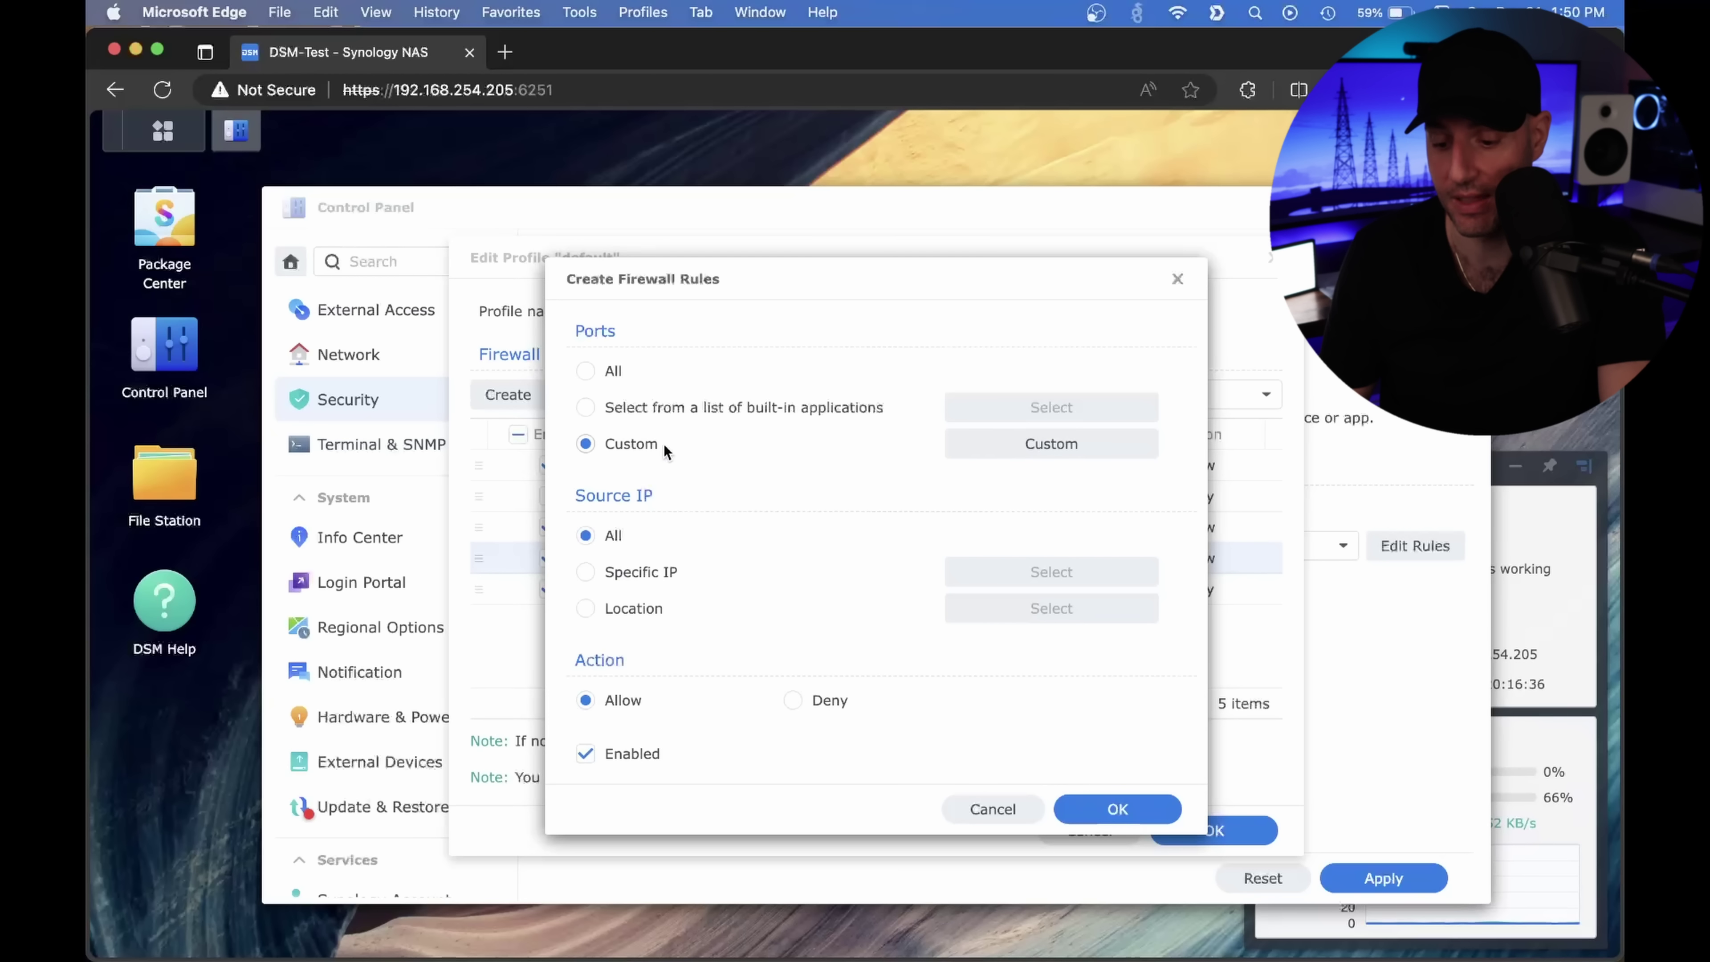
left_click(1080, 446)
left_click(906, 528)
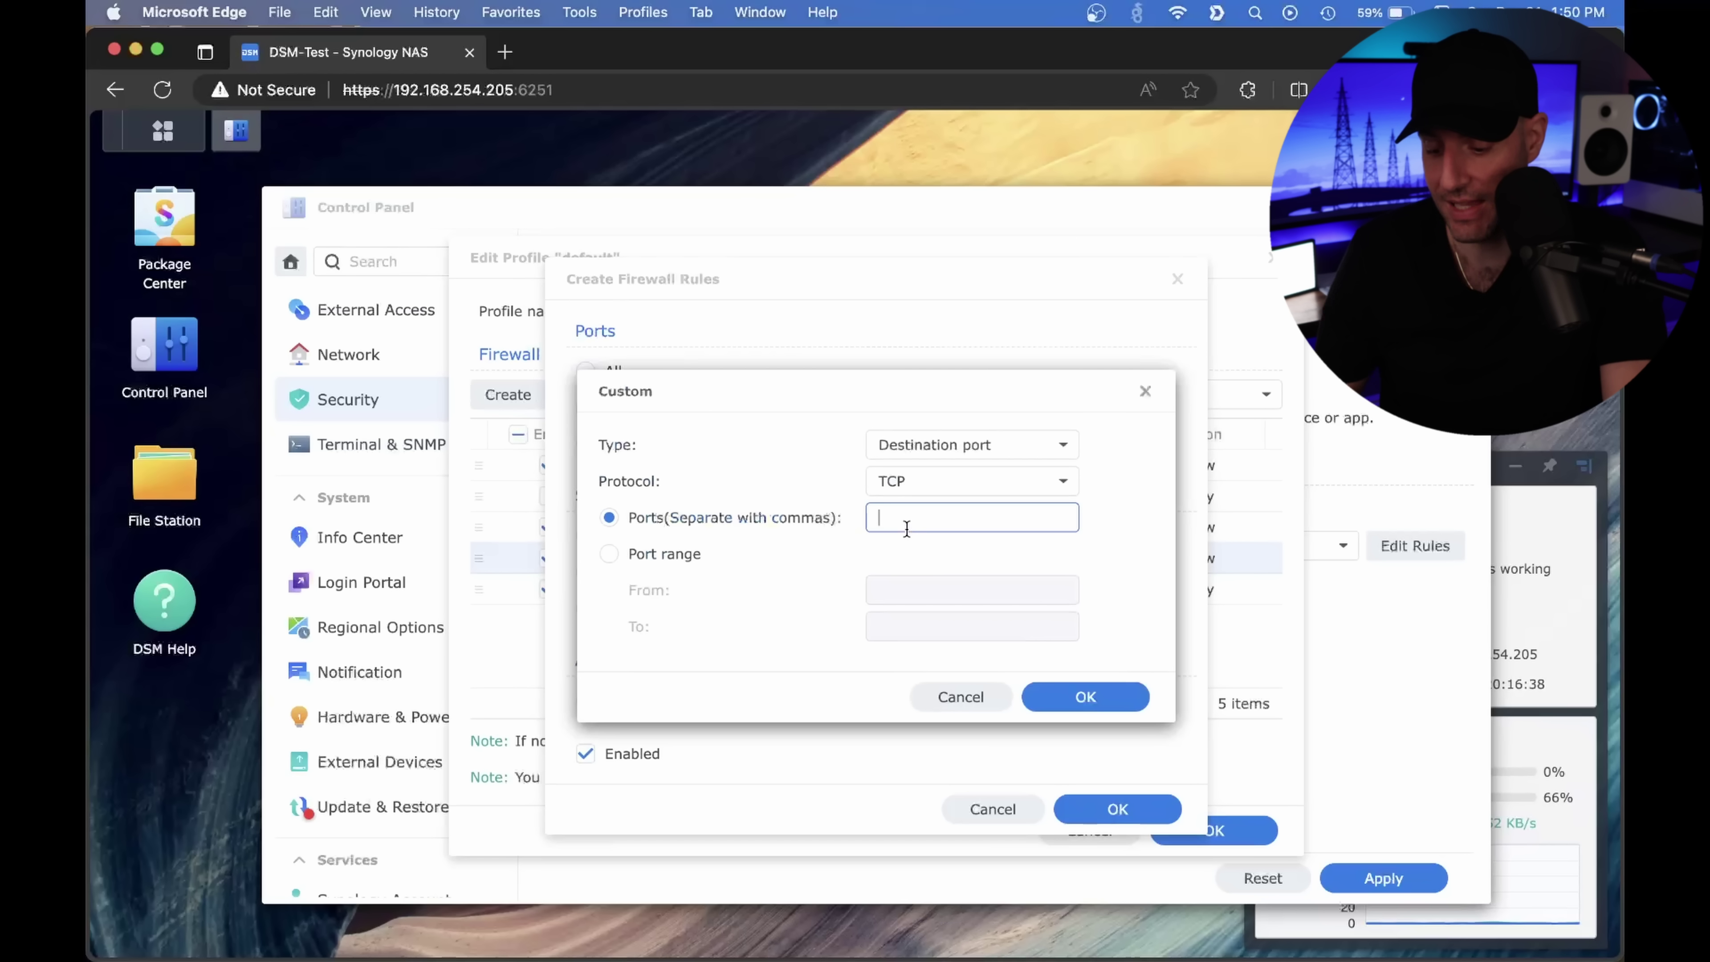
type("8080,8081")
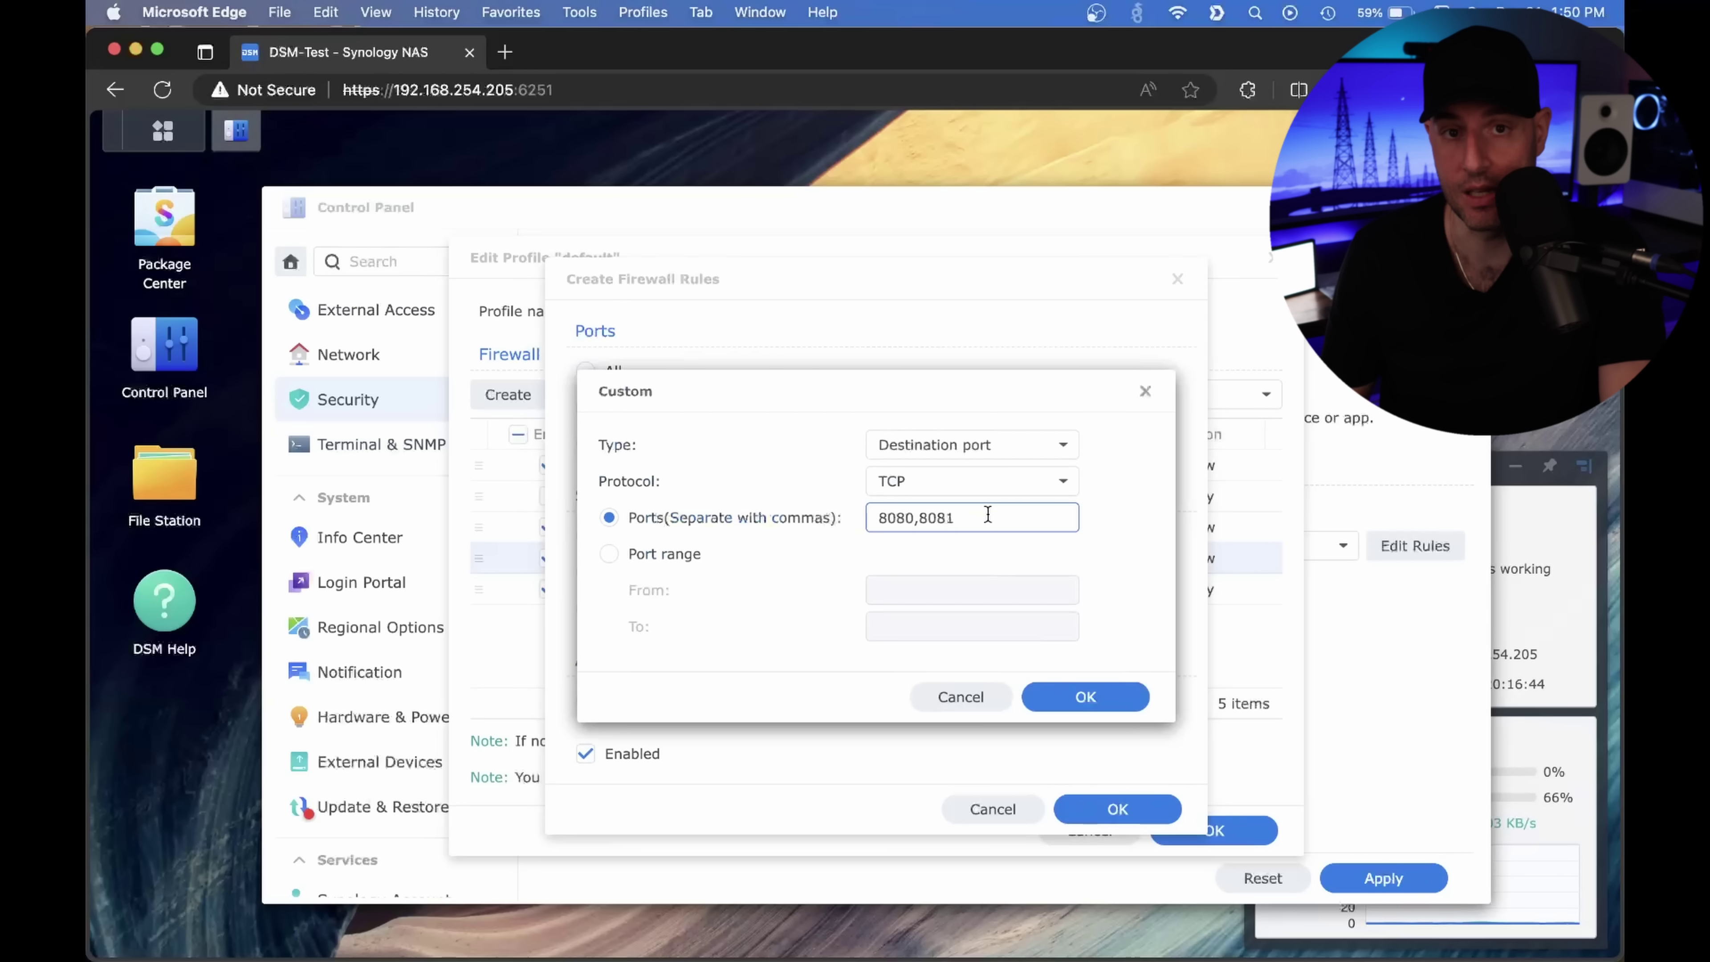
Switch the rule's custom ports to a TCP destination port range from 8080 to 8085 and accept it.
left_click(673, 556)
left_click(920, 584)
type("8080")
key("Tab")
type("8085")
left_click(915, 590)
left_click(923, 627)
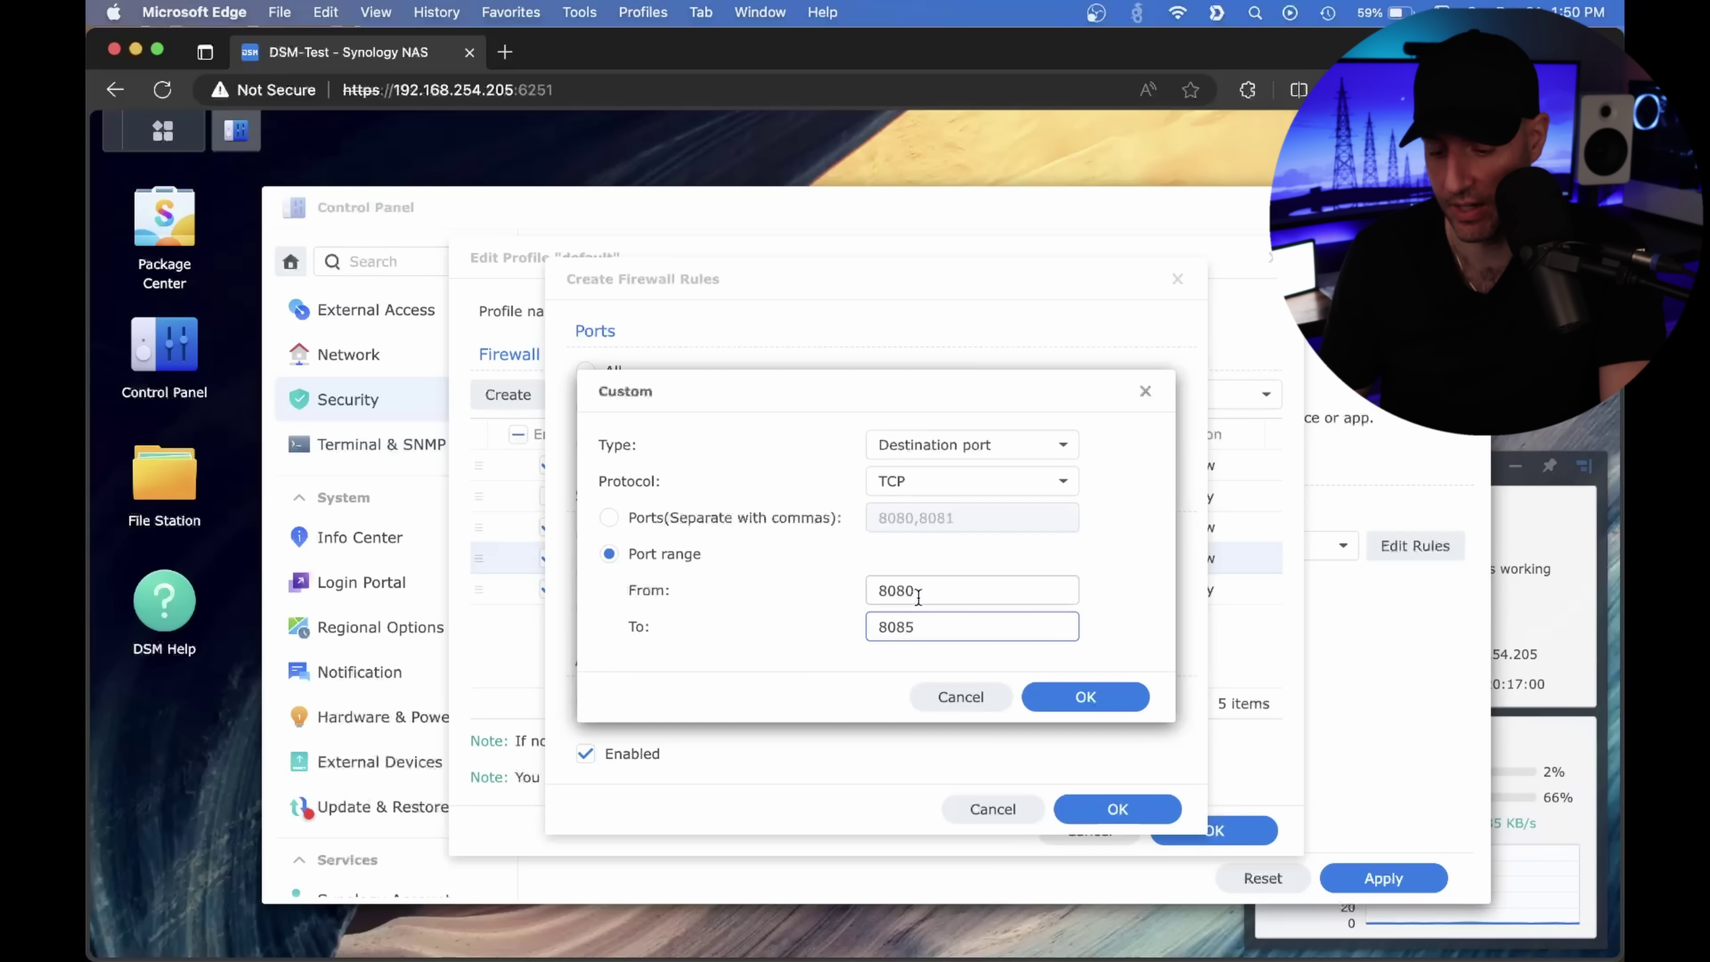
left_click(1064, 695)
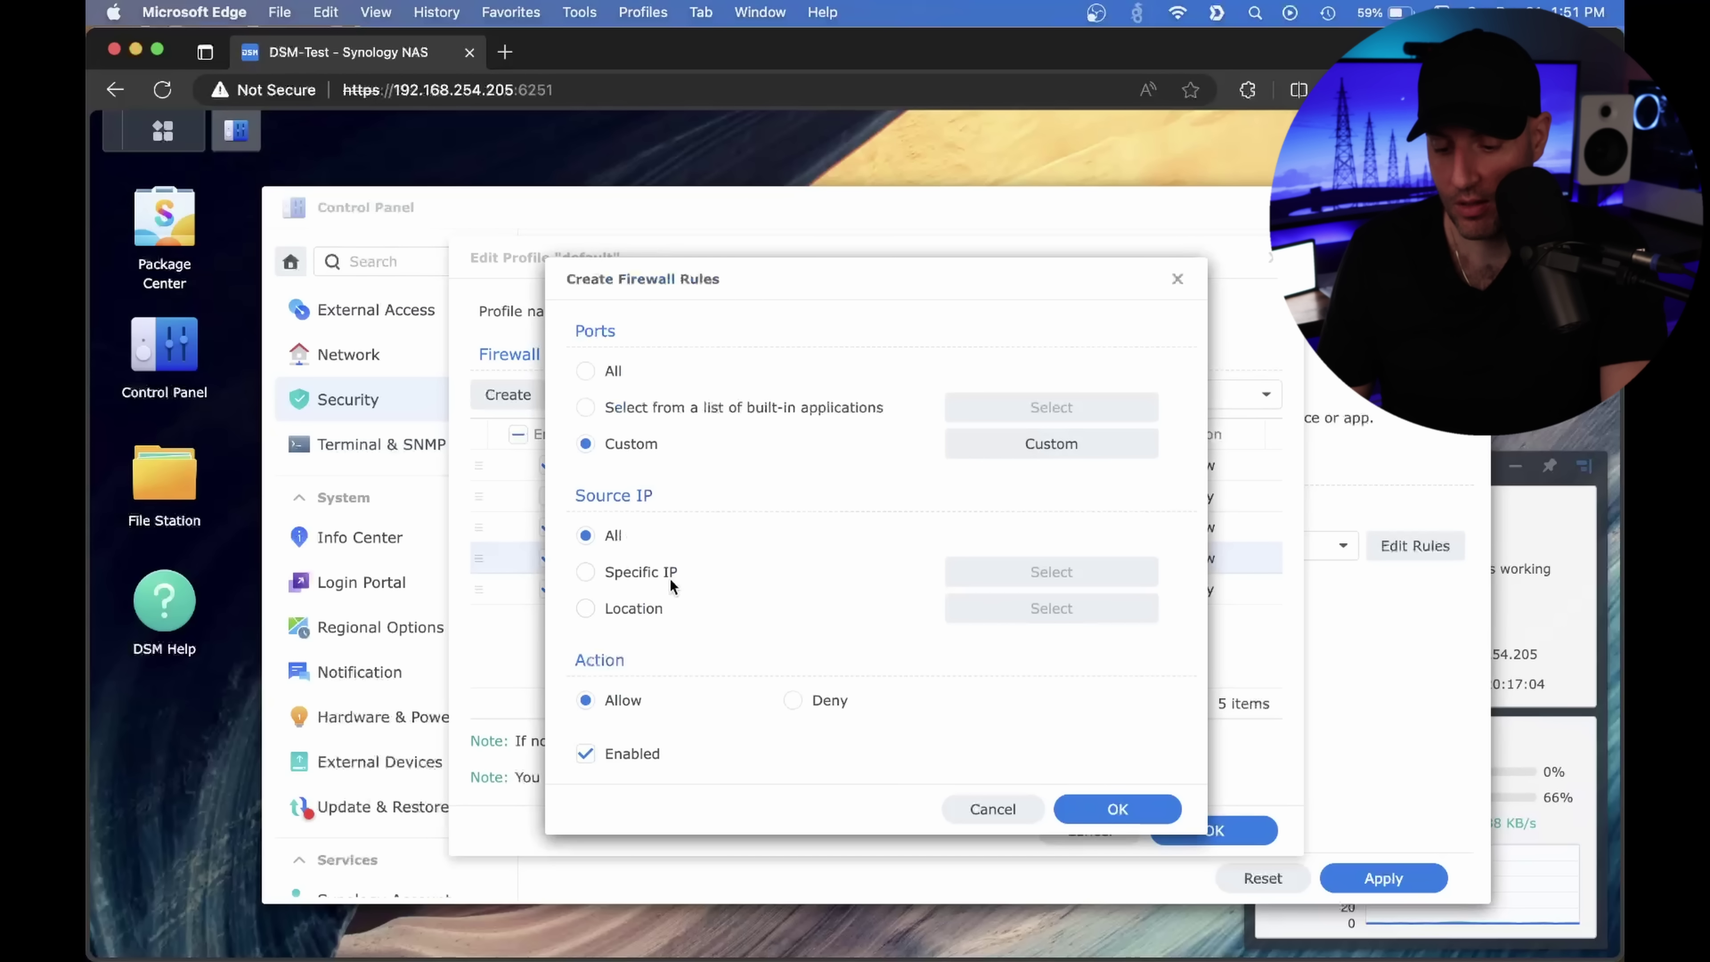
Try a specific source subnet of 192.168.254.0 with mask 255.255.255.0 for the rule, and close the source IP settings without accepting.
left_click(621, 577)
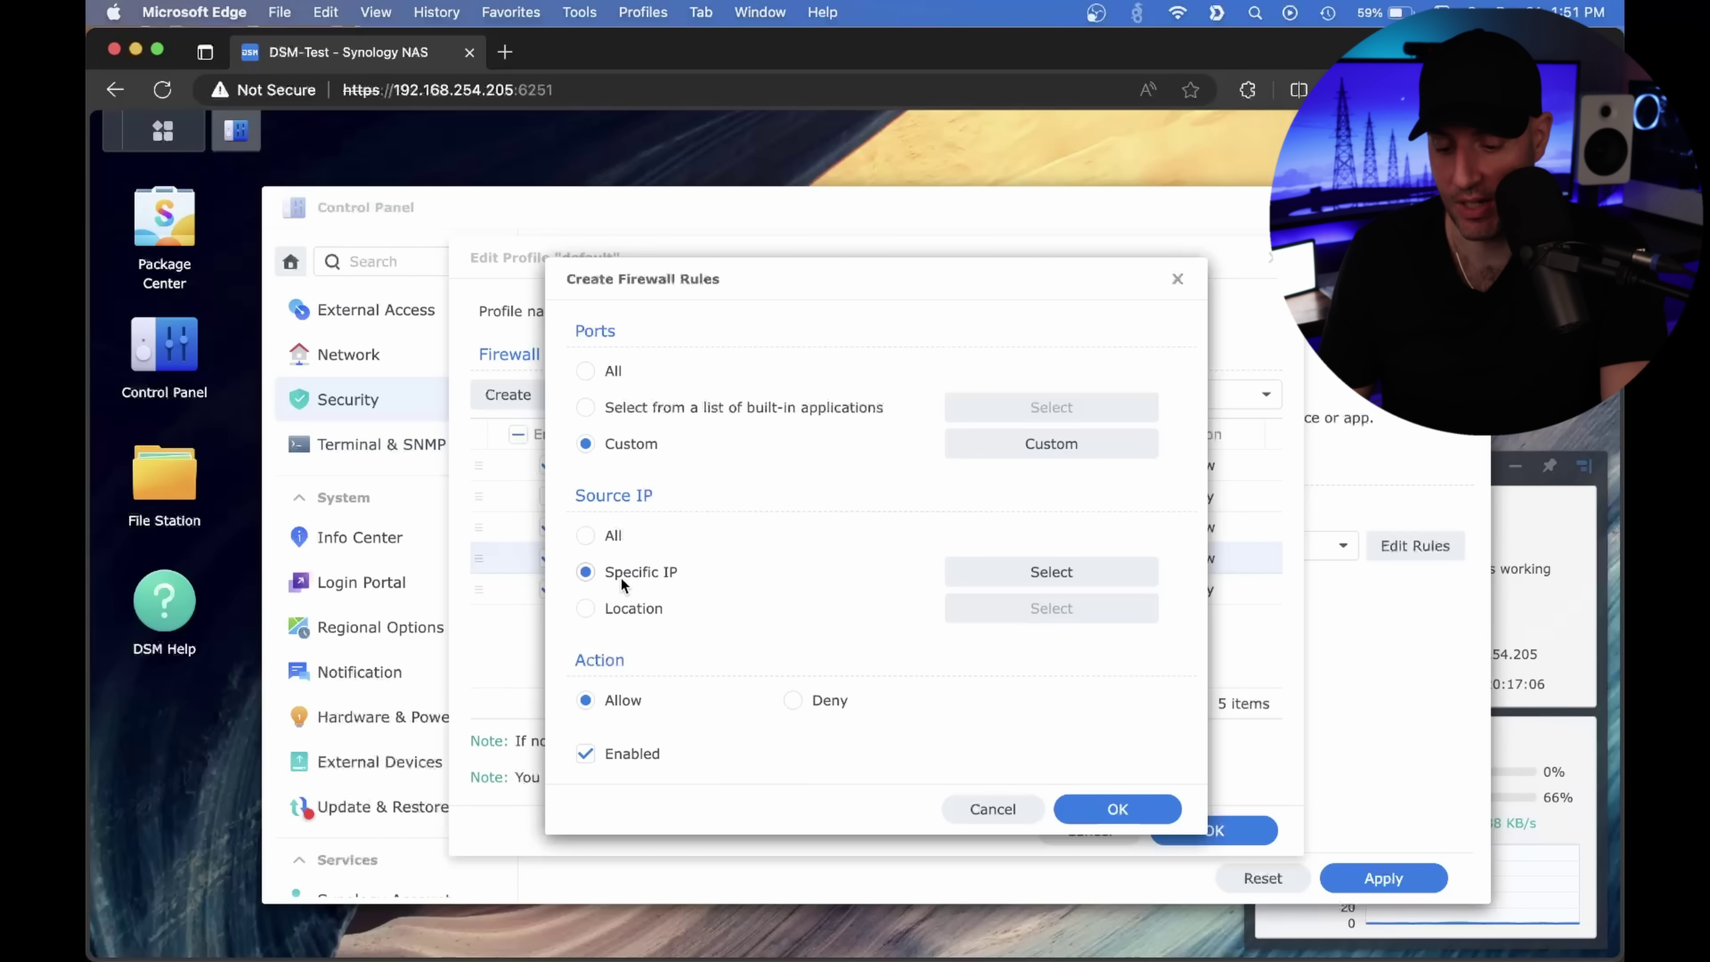
left_click(968, 574)
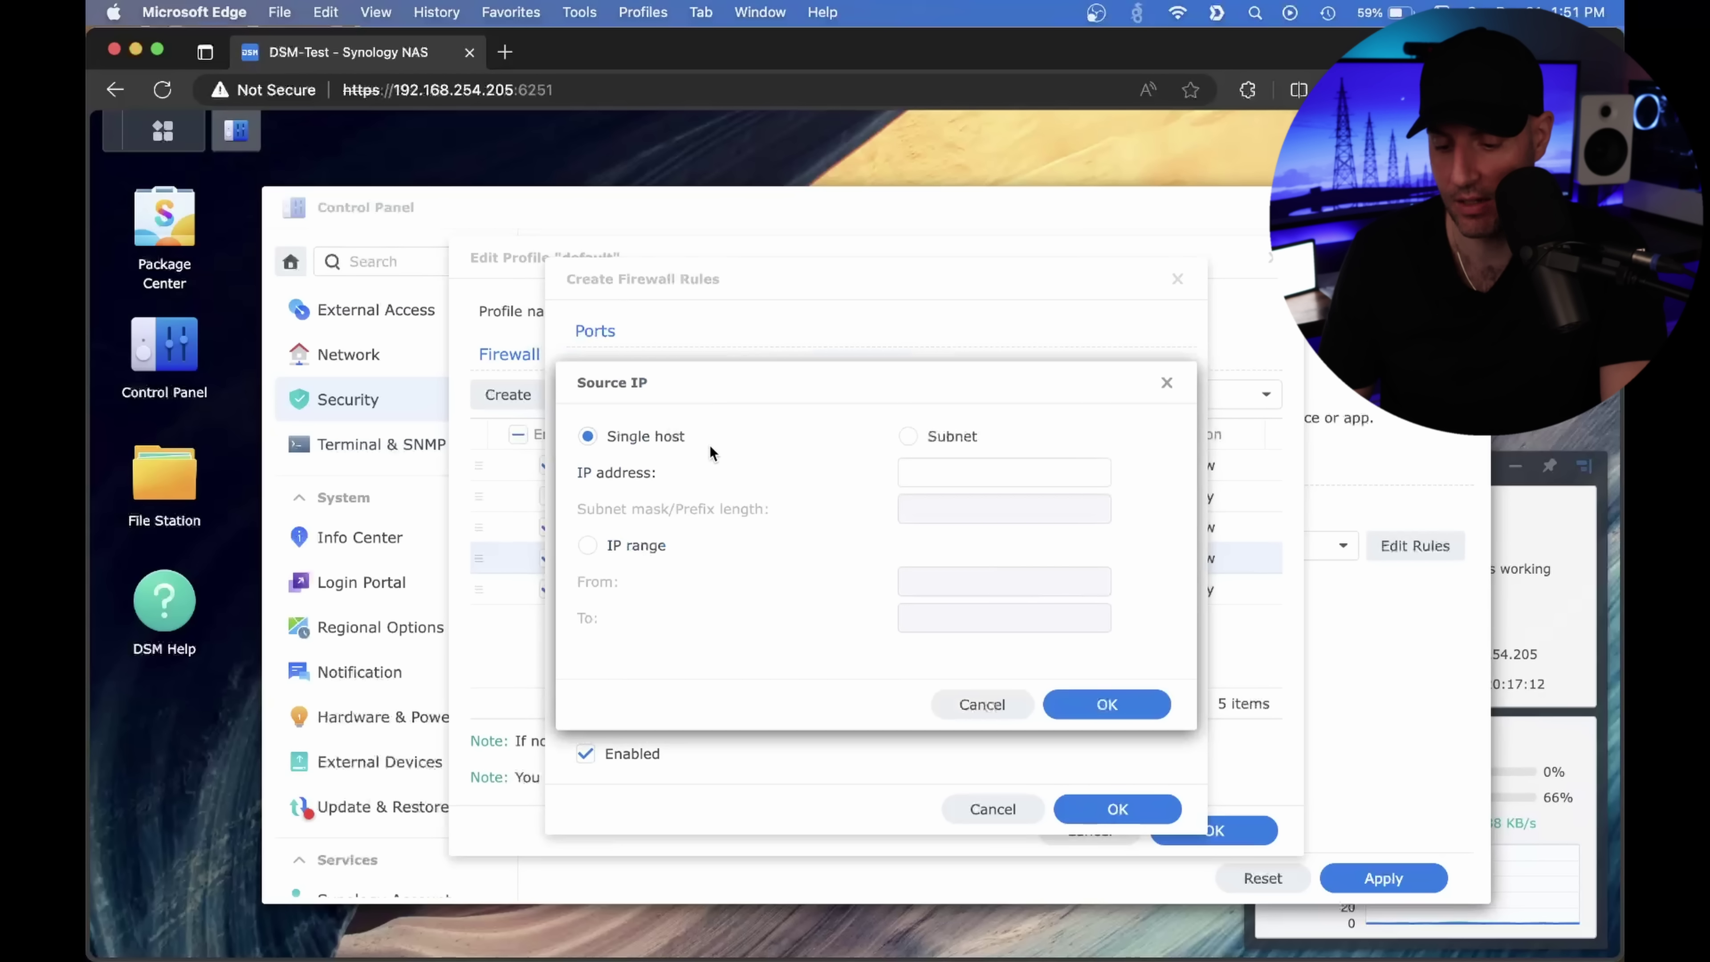
left_click(937, 470)
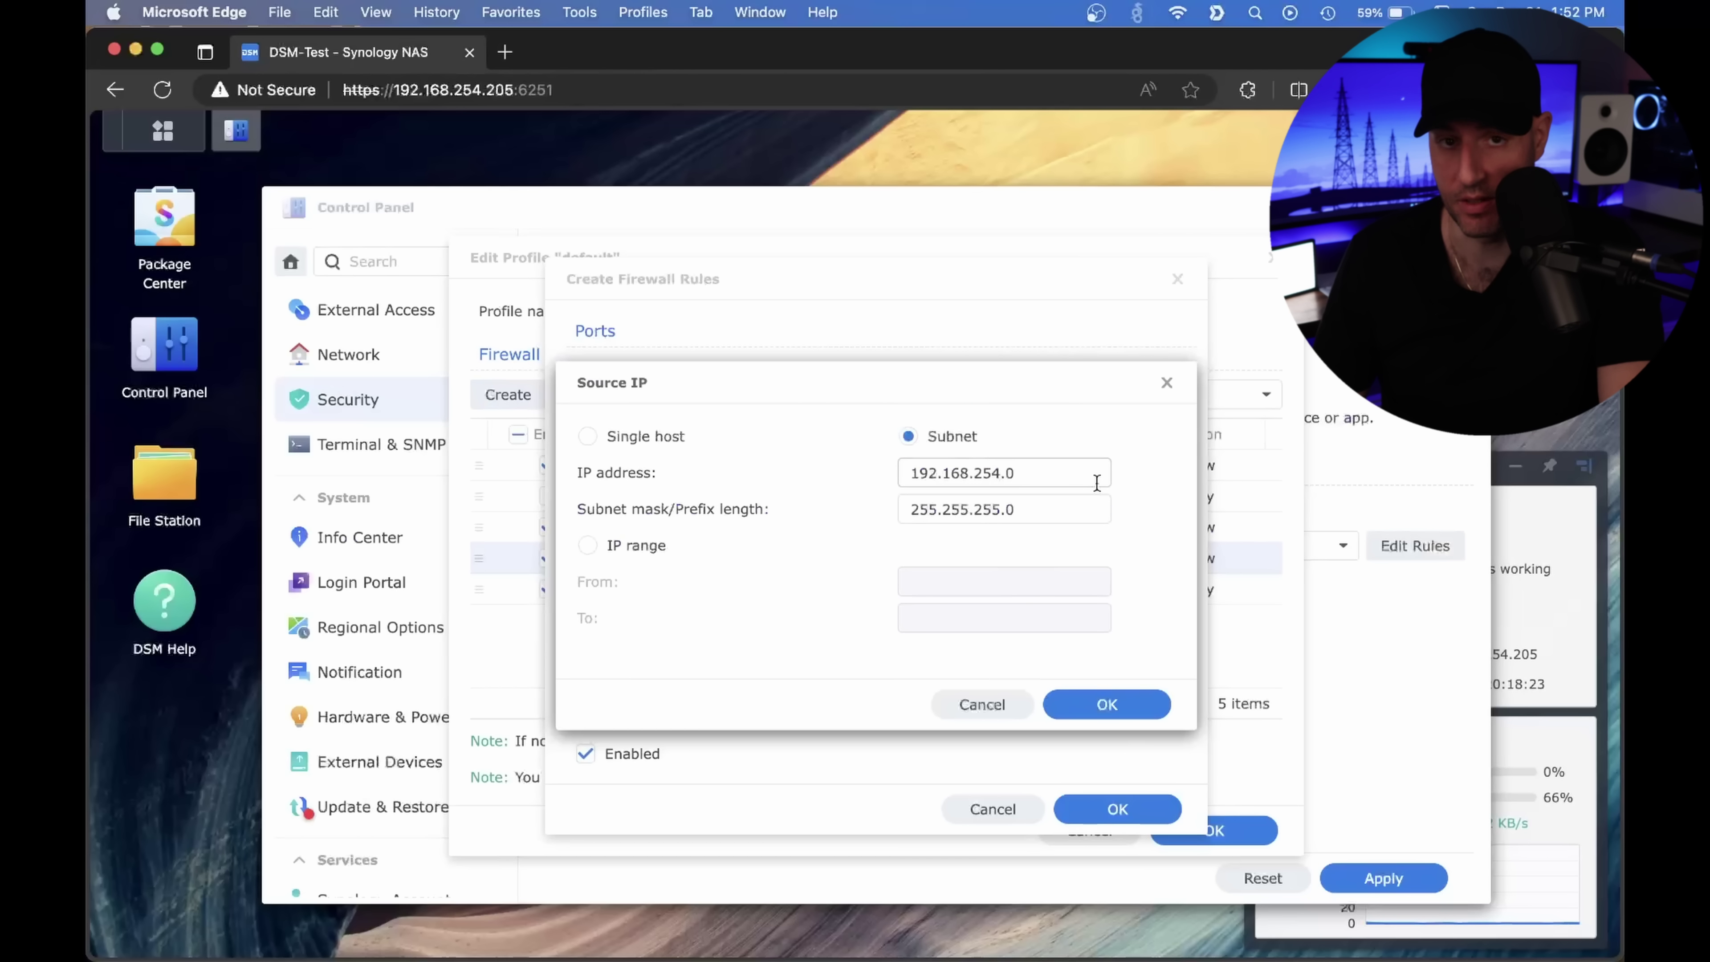
left_click(1166, 384)
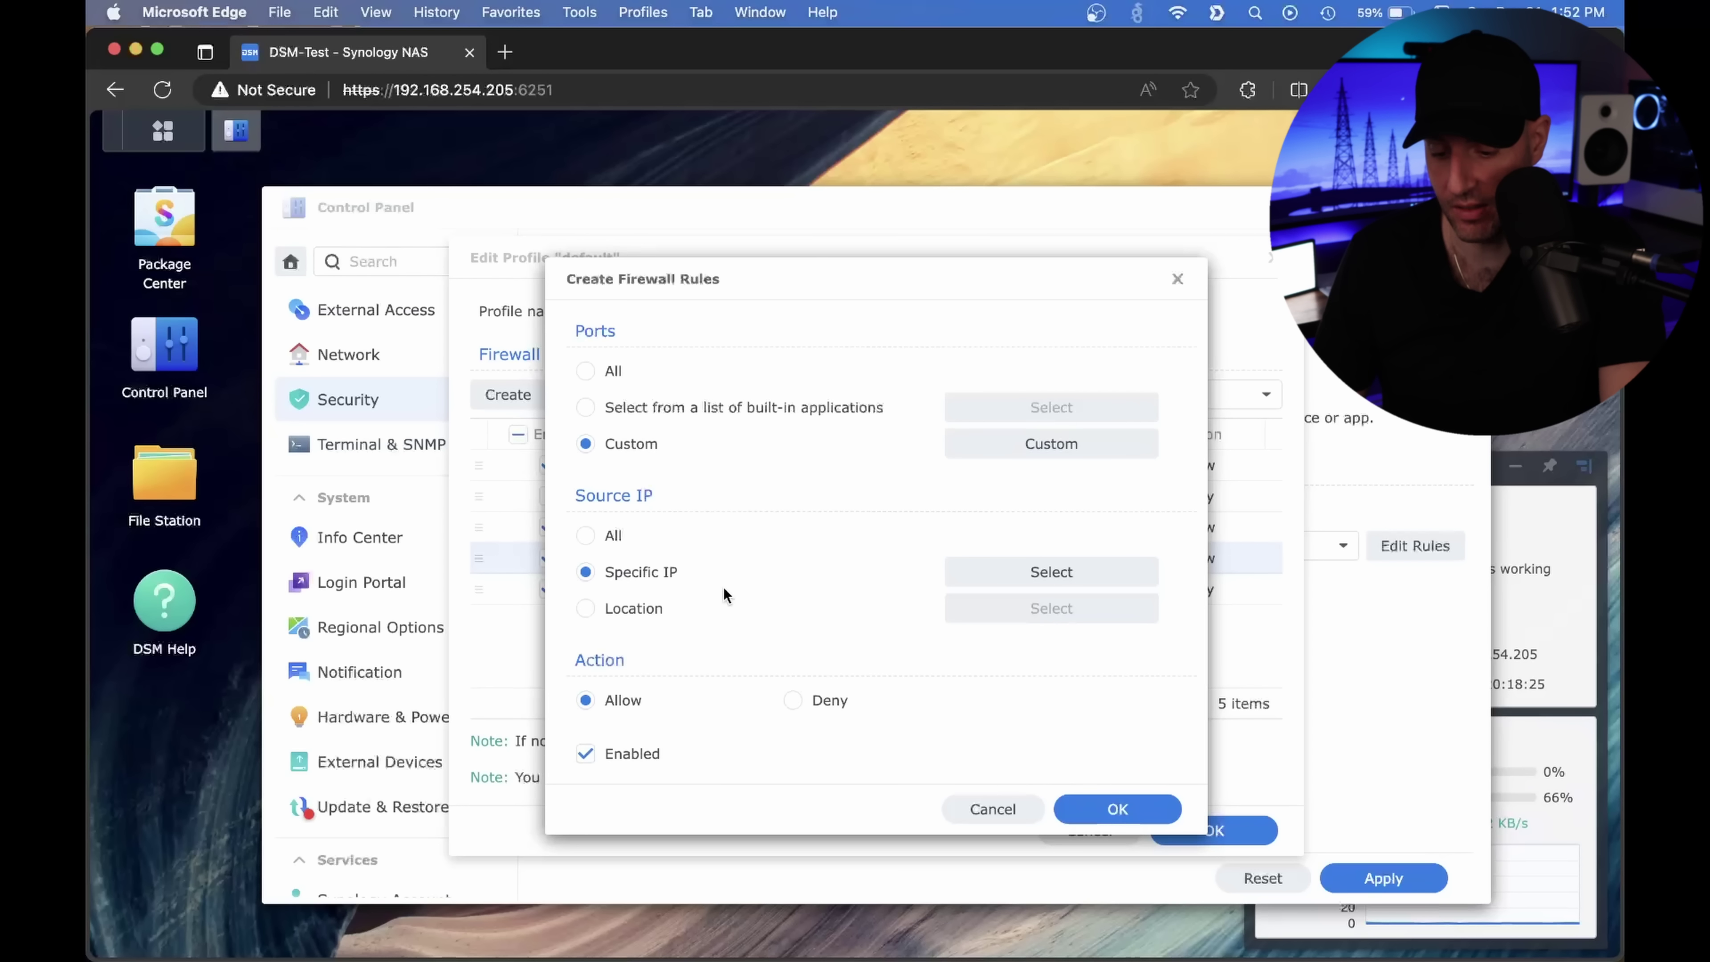
Set the rule's source to the location United States of America (USA).
left_click(618, 609)
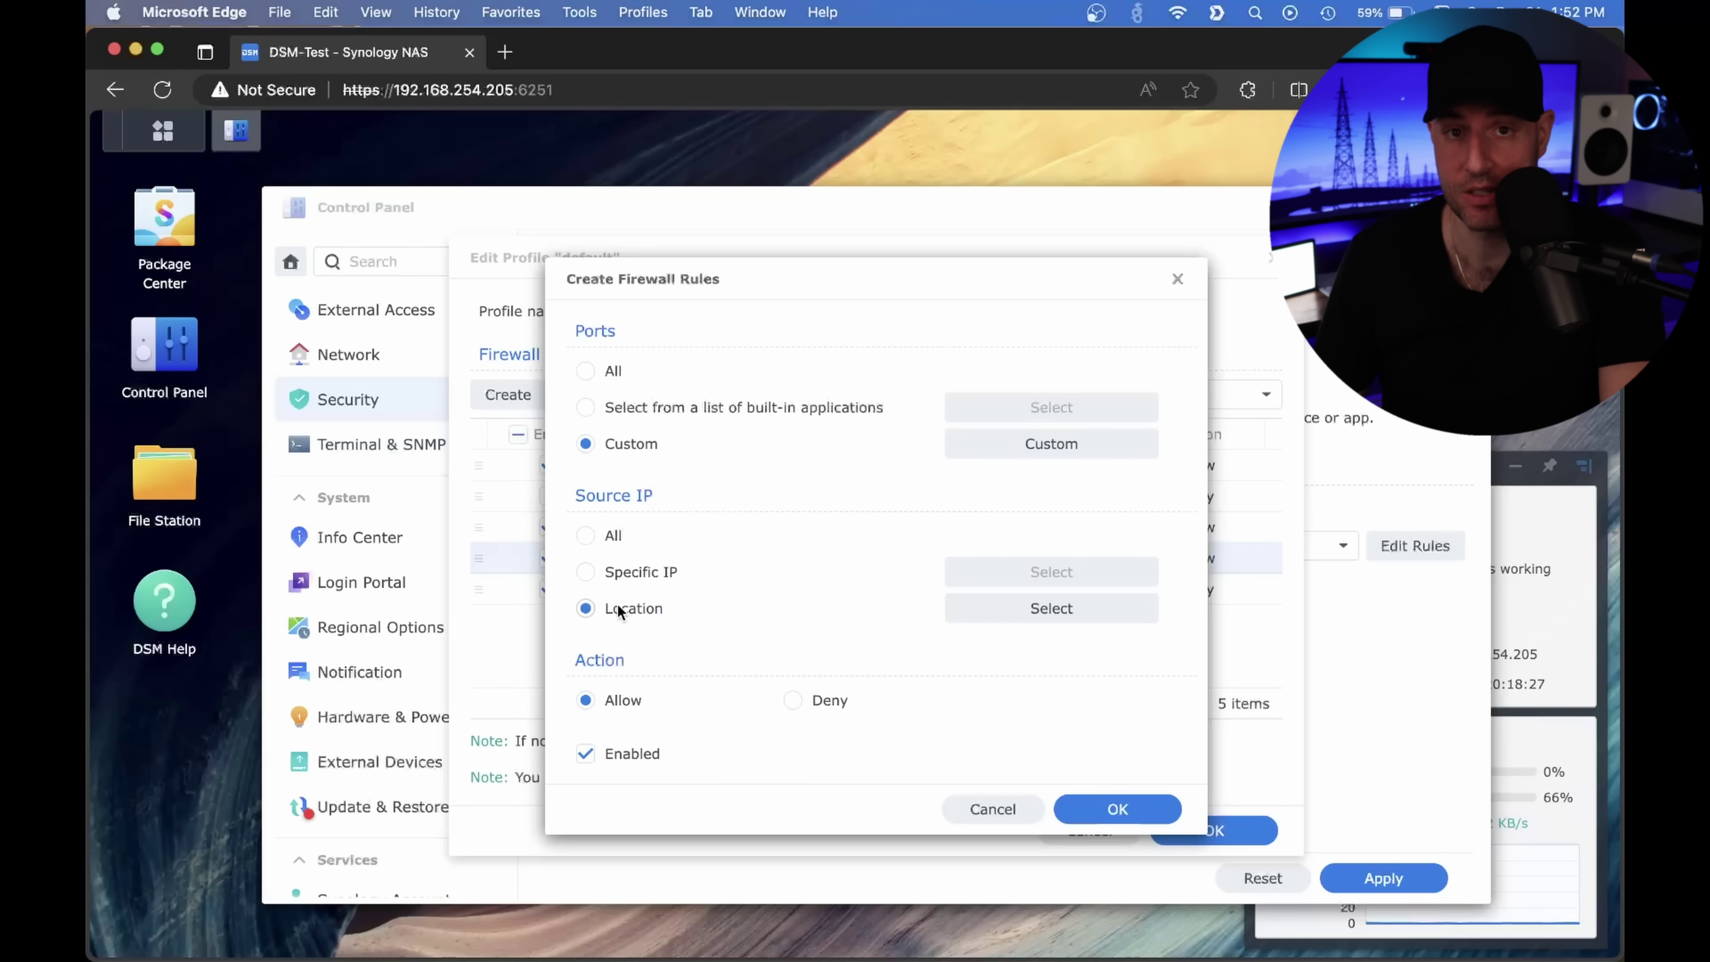
left_click(985, 606)
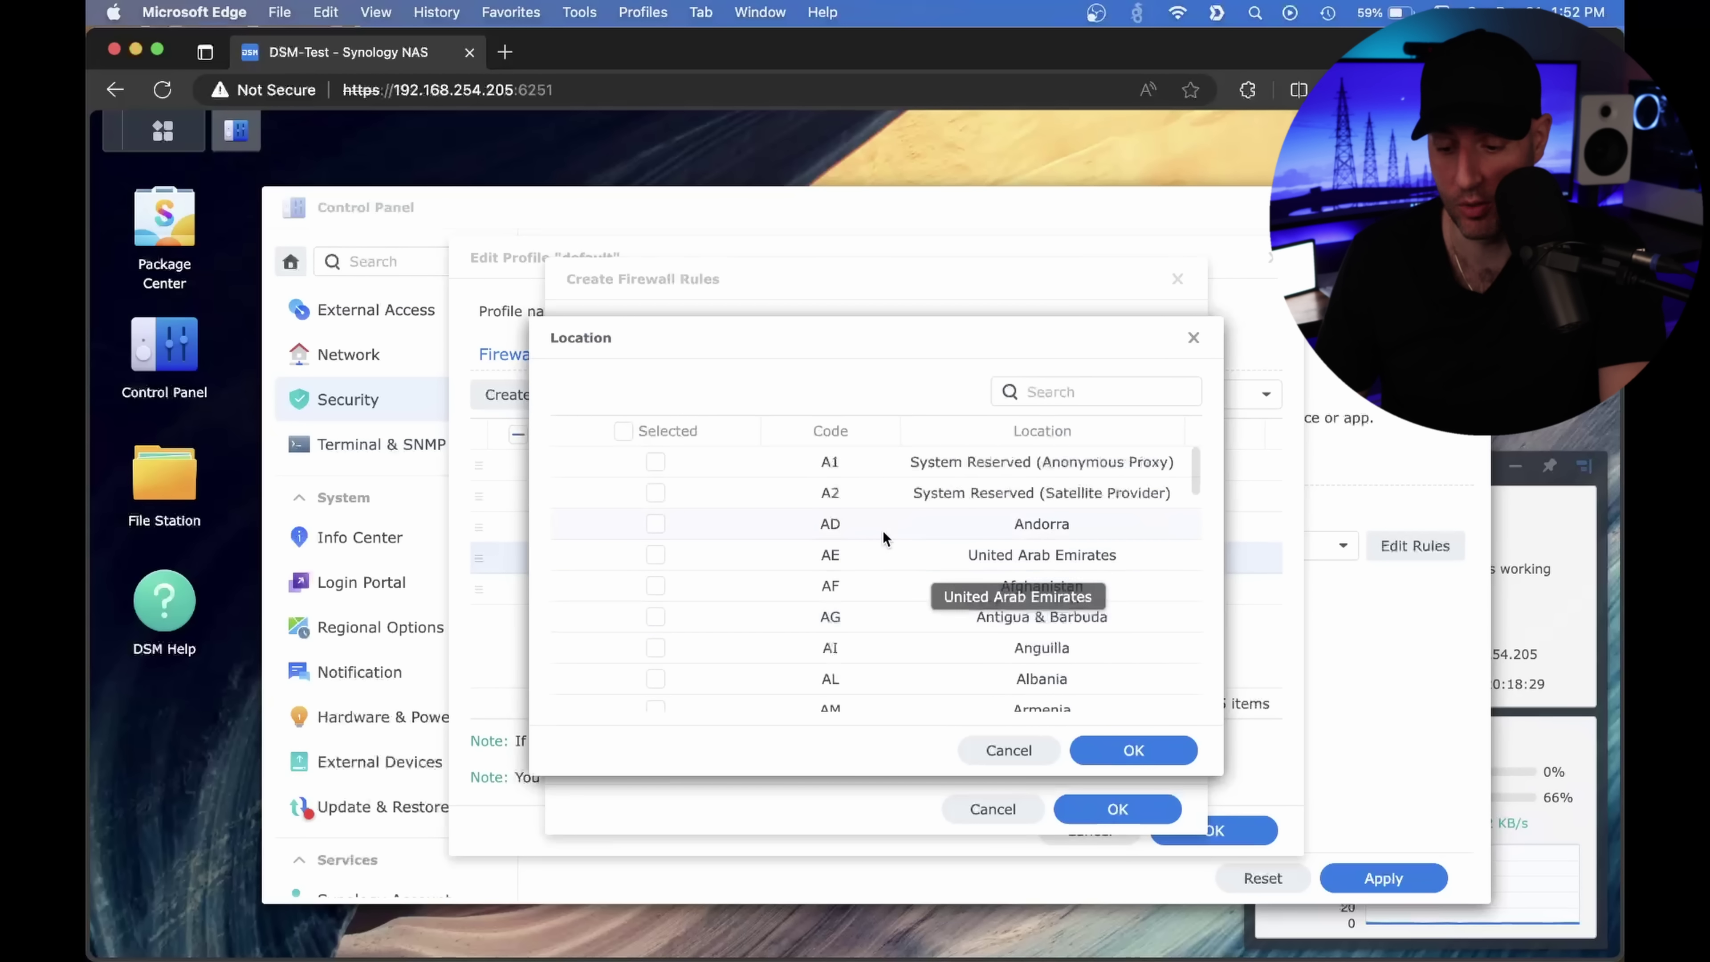
scroll(883, 531, "down", 20)
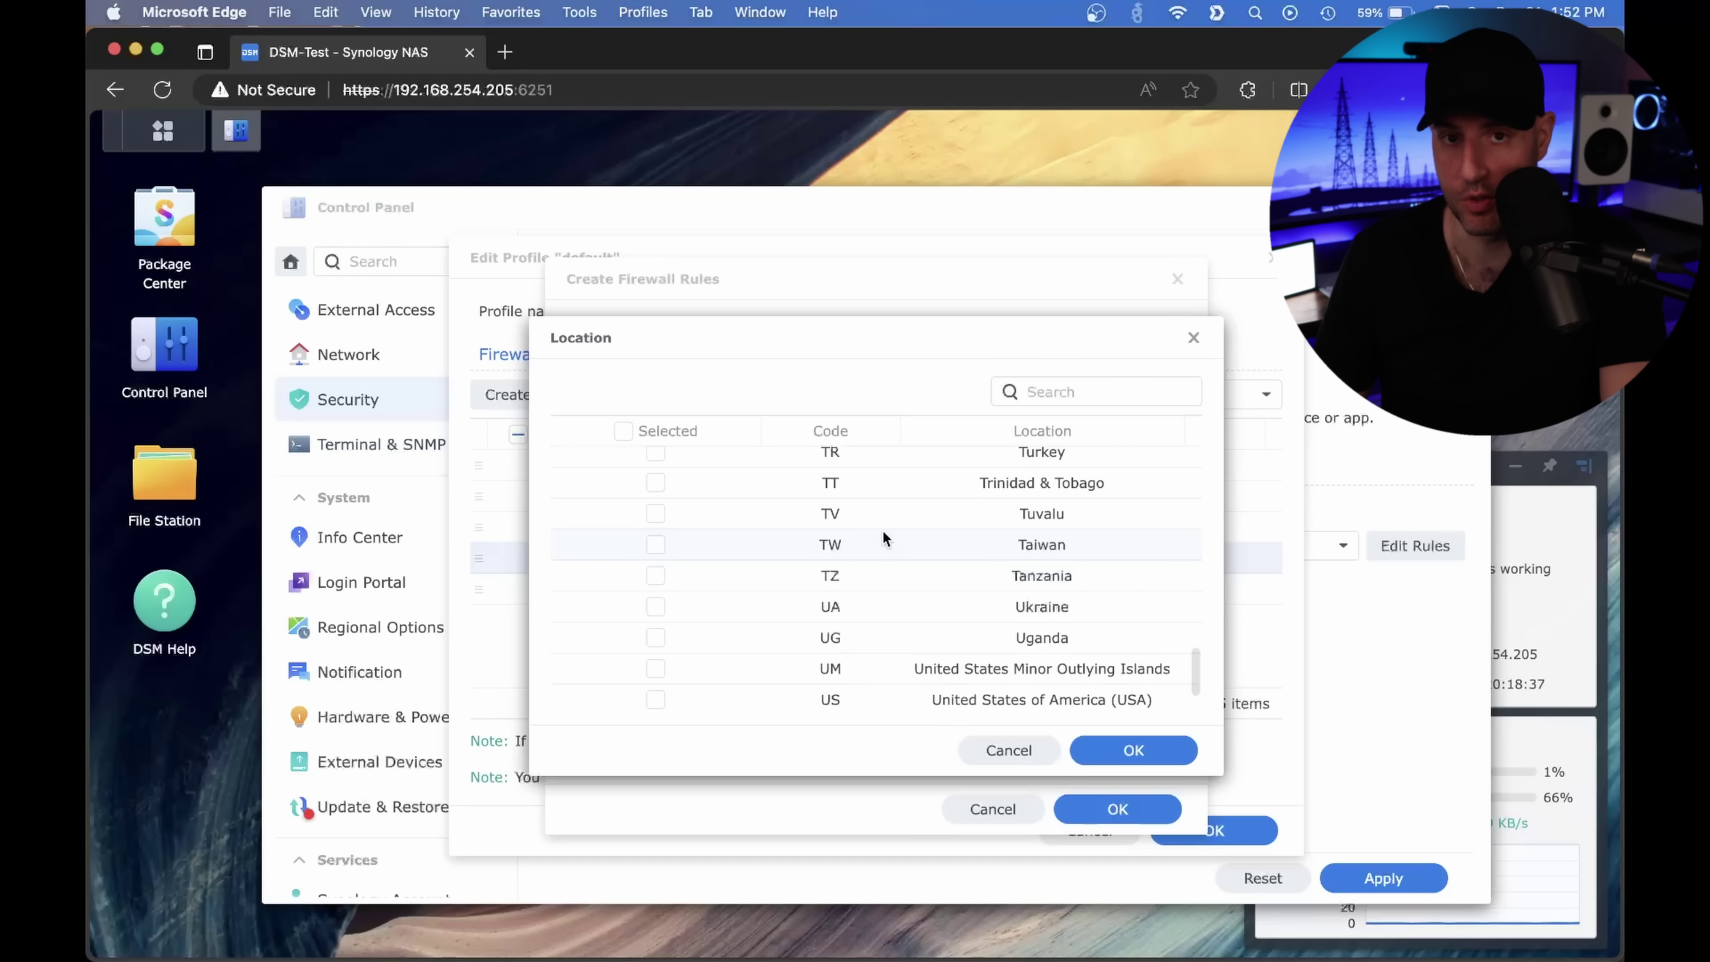
scroll(883, 531, "up", 5)
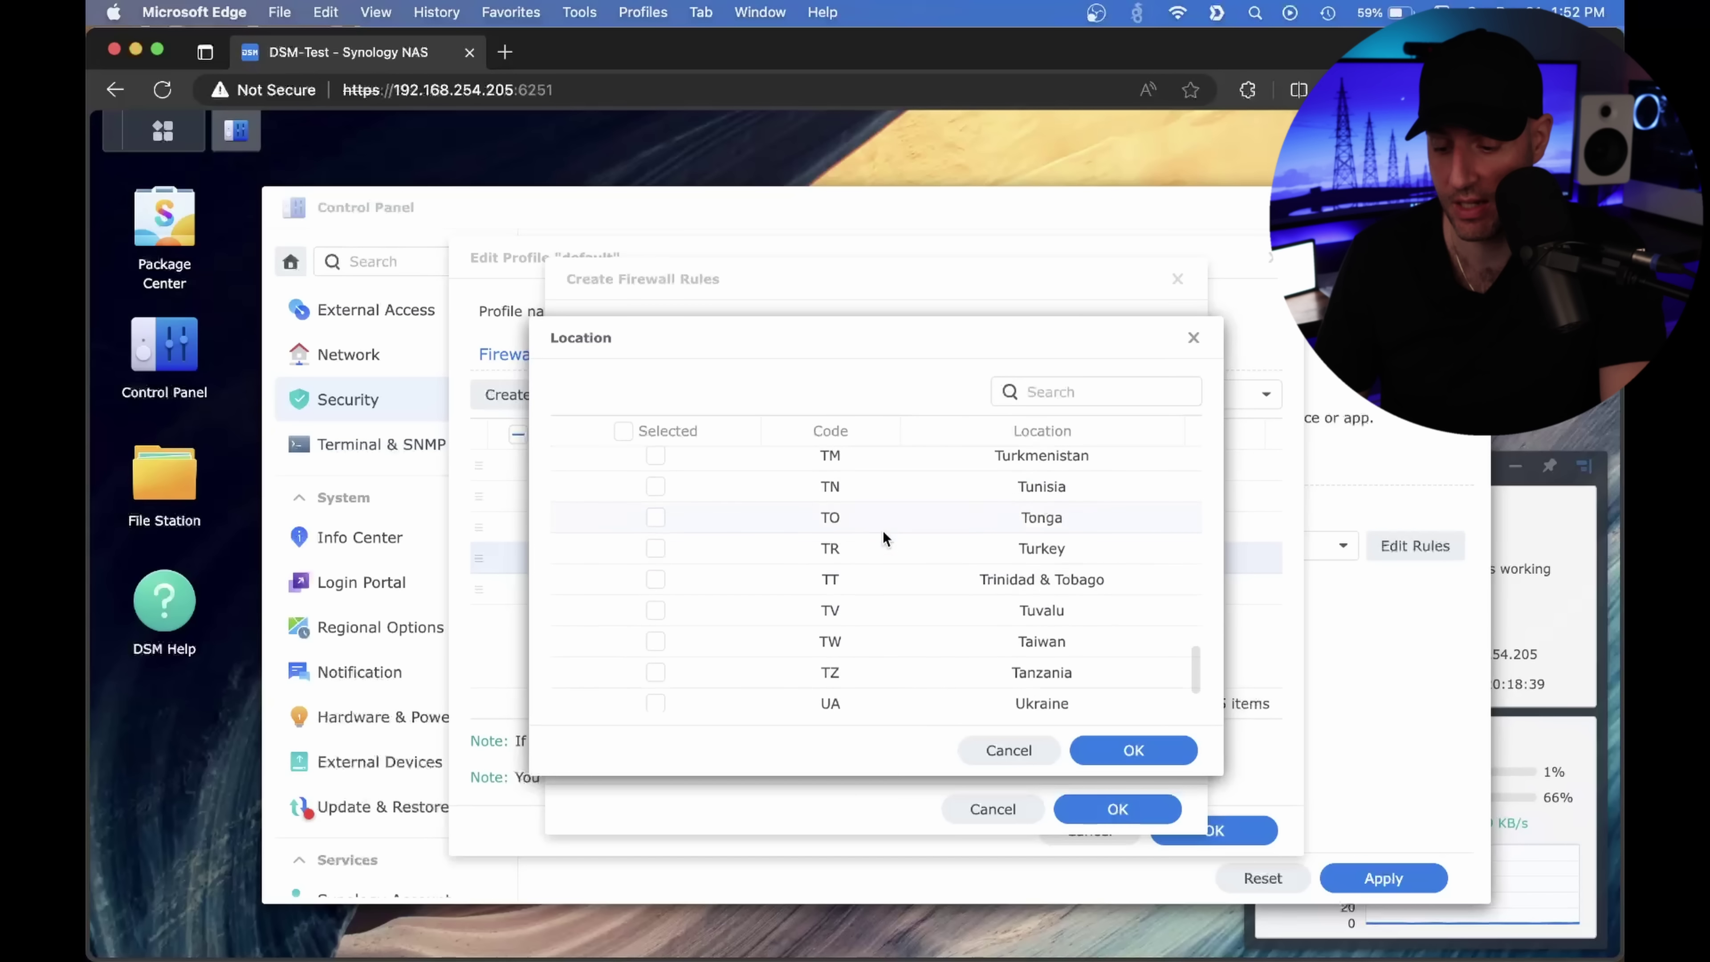
scroll(883, 531, "down", 6)
scroll(883, 531, "down", 1)
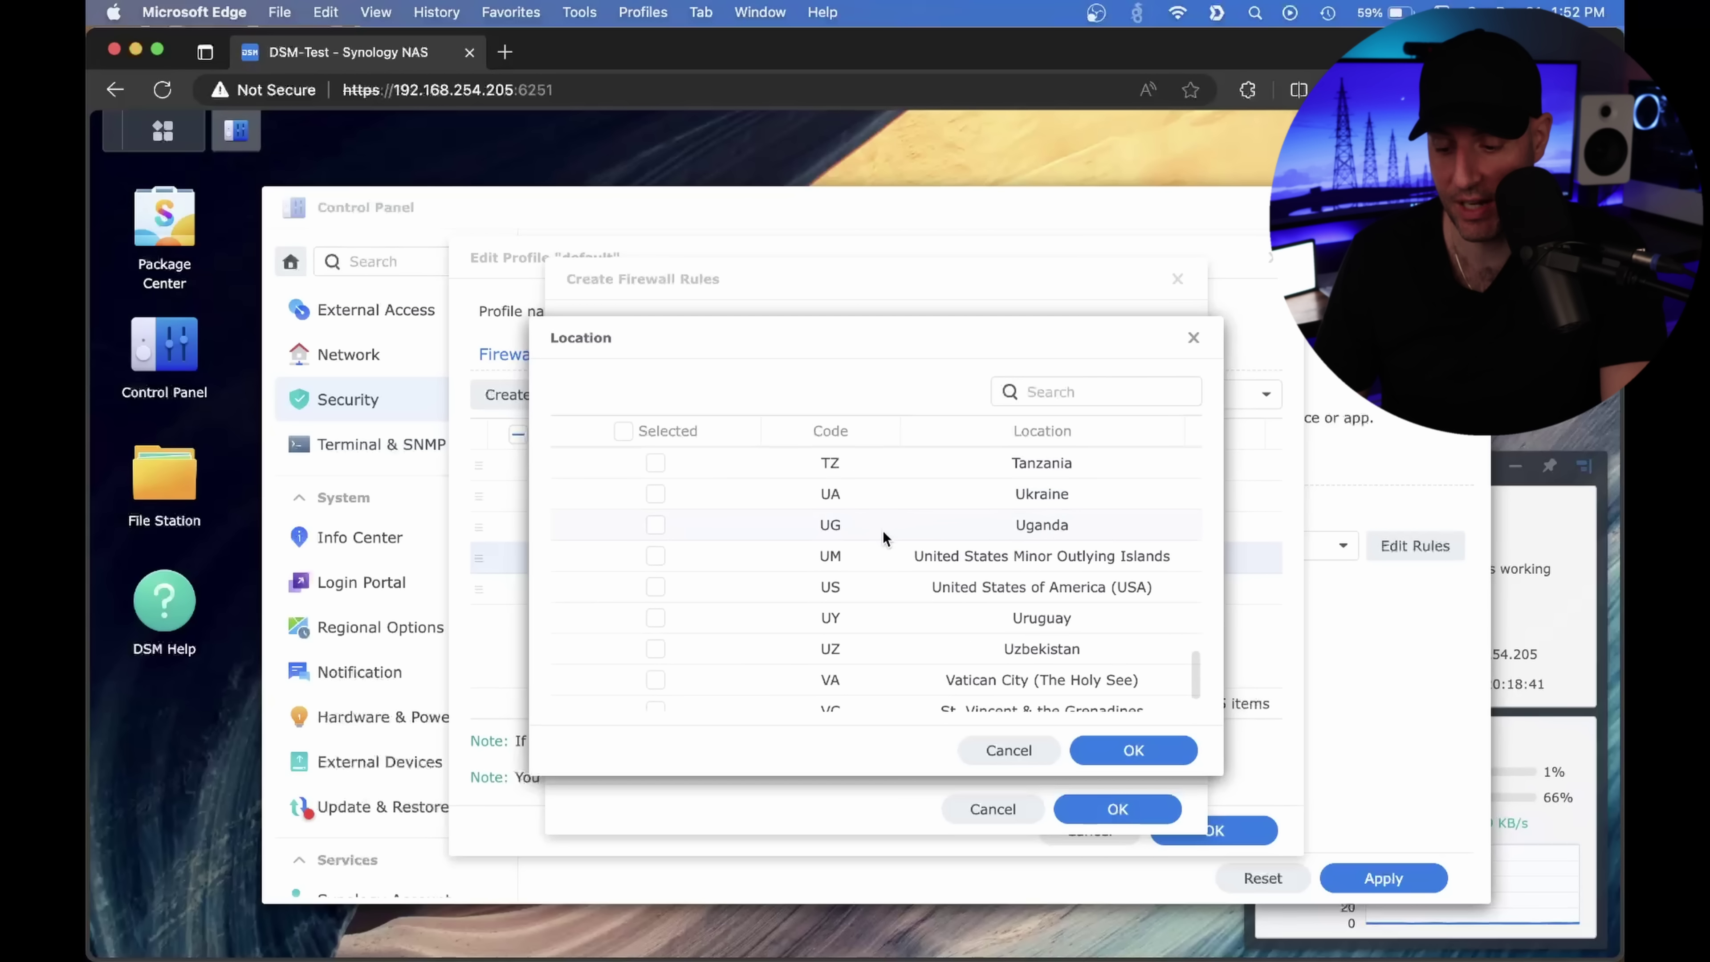
left_click(654, 586)
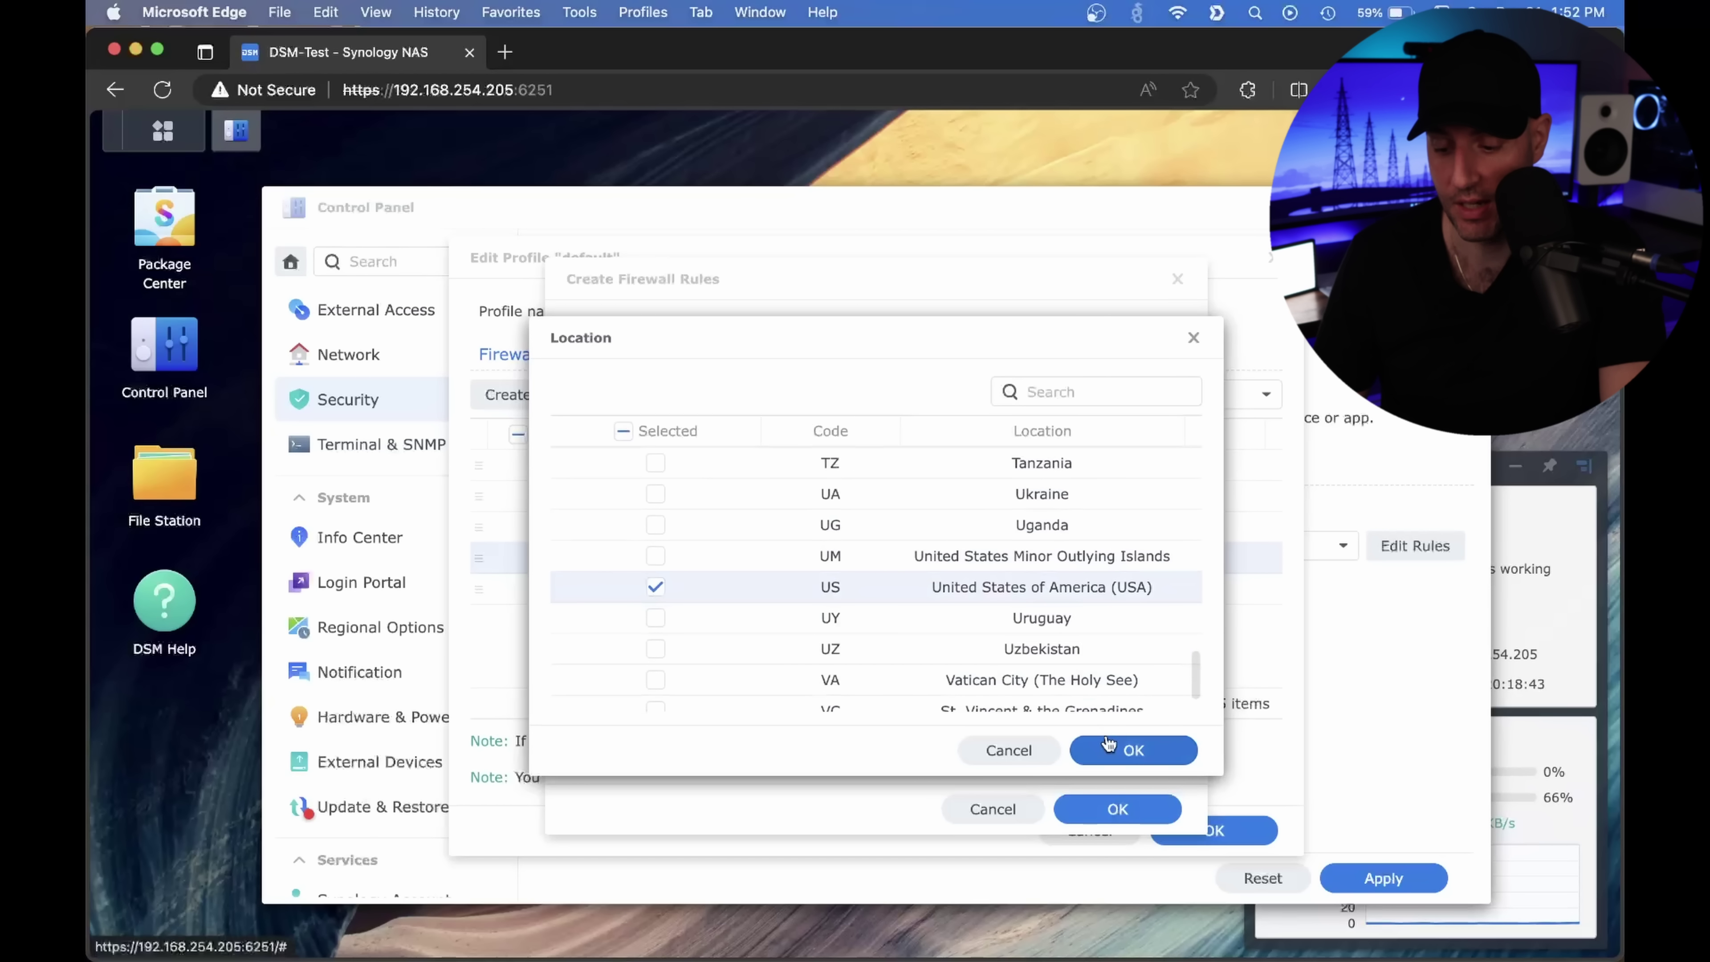
left_click(1110, 746)
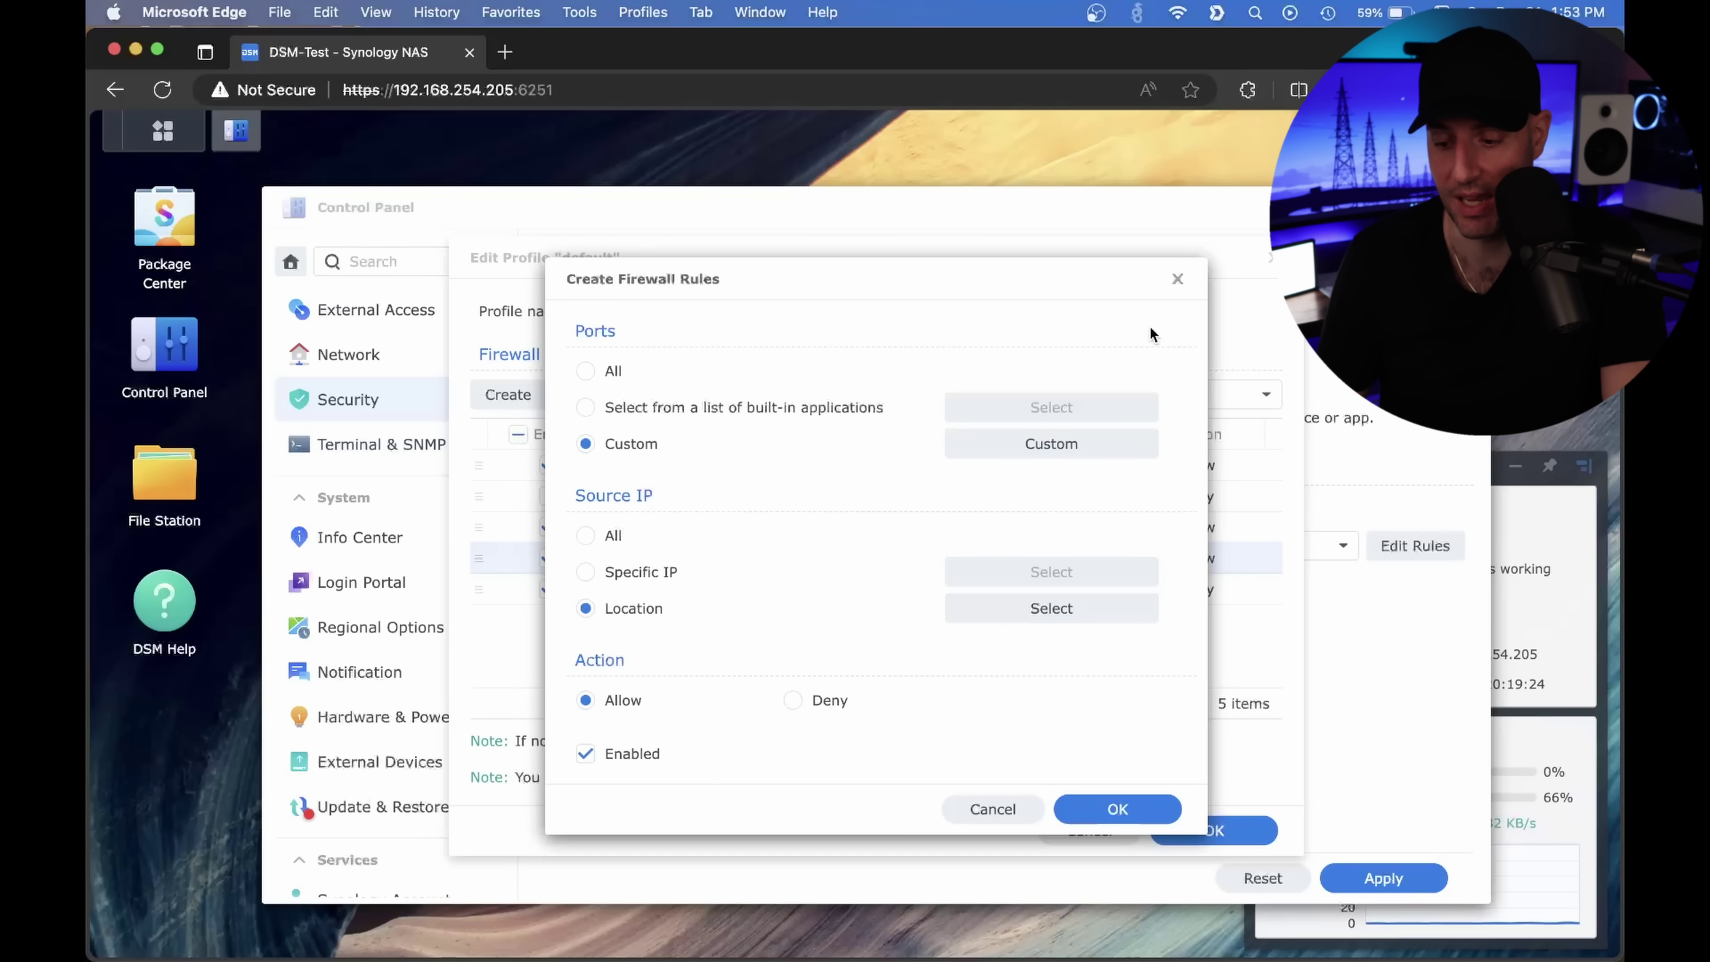
Discard the new custom port rule and close the default firewall profile without saving its changes.
left_click(1176, 279)
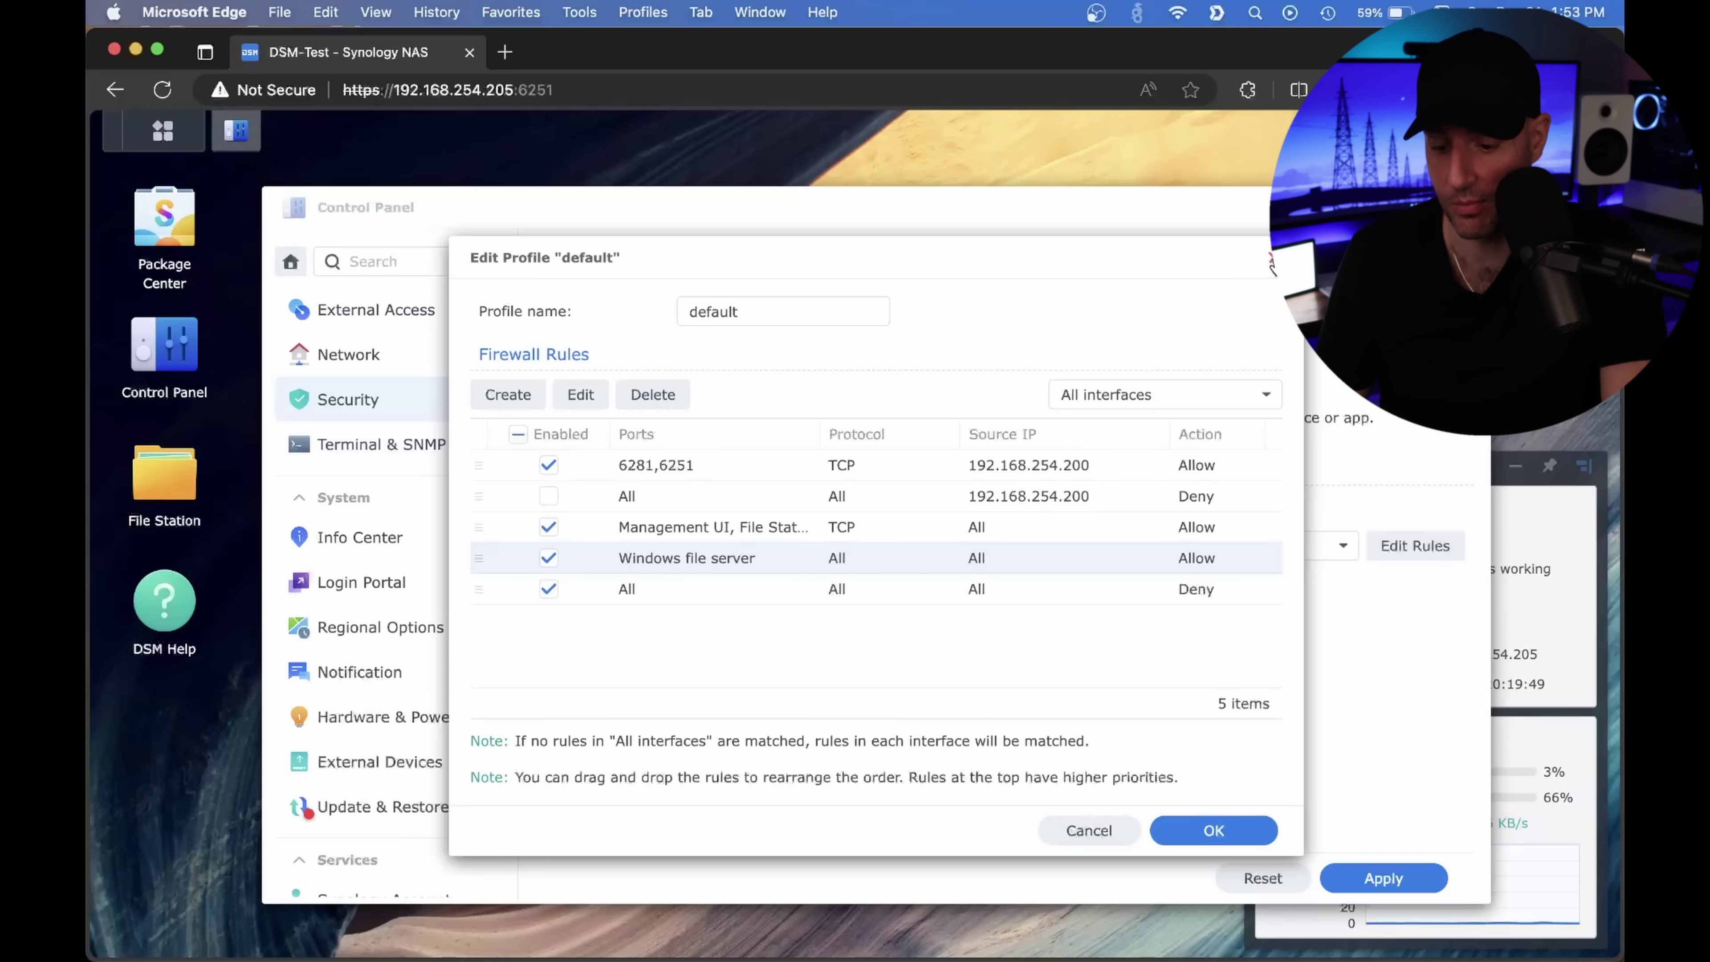
left_click(1270, 262)
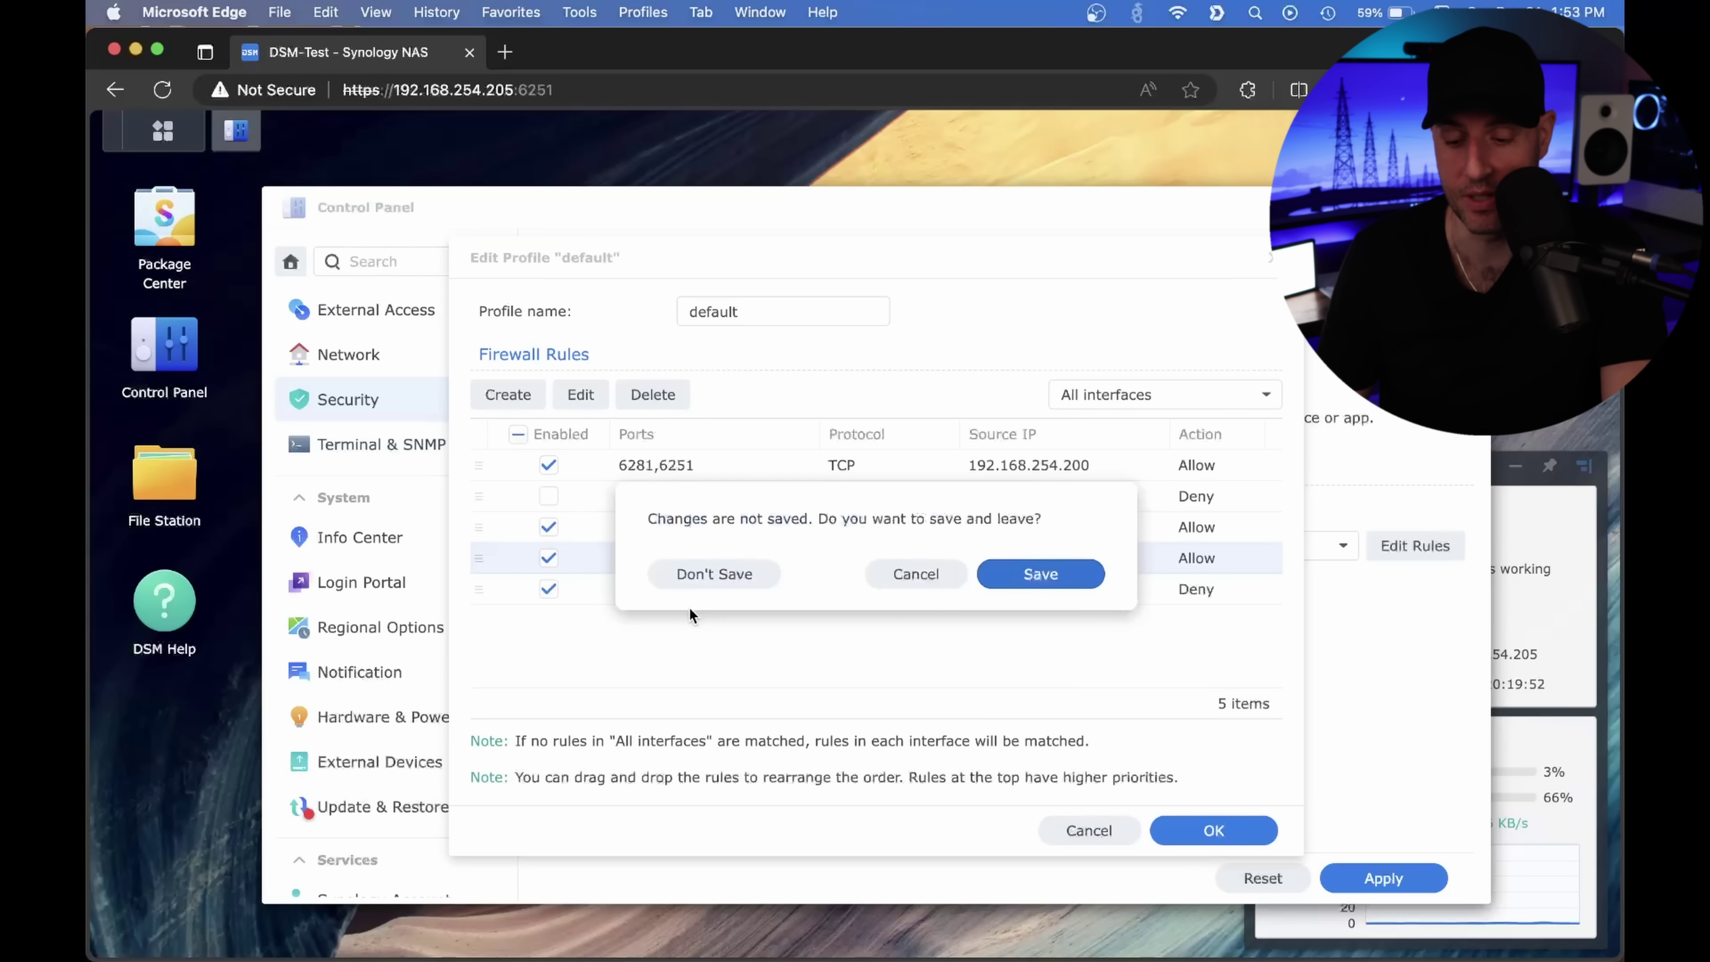
left_click(717, 574)
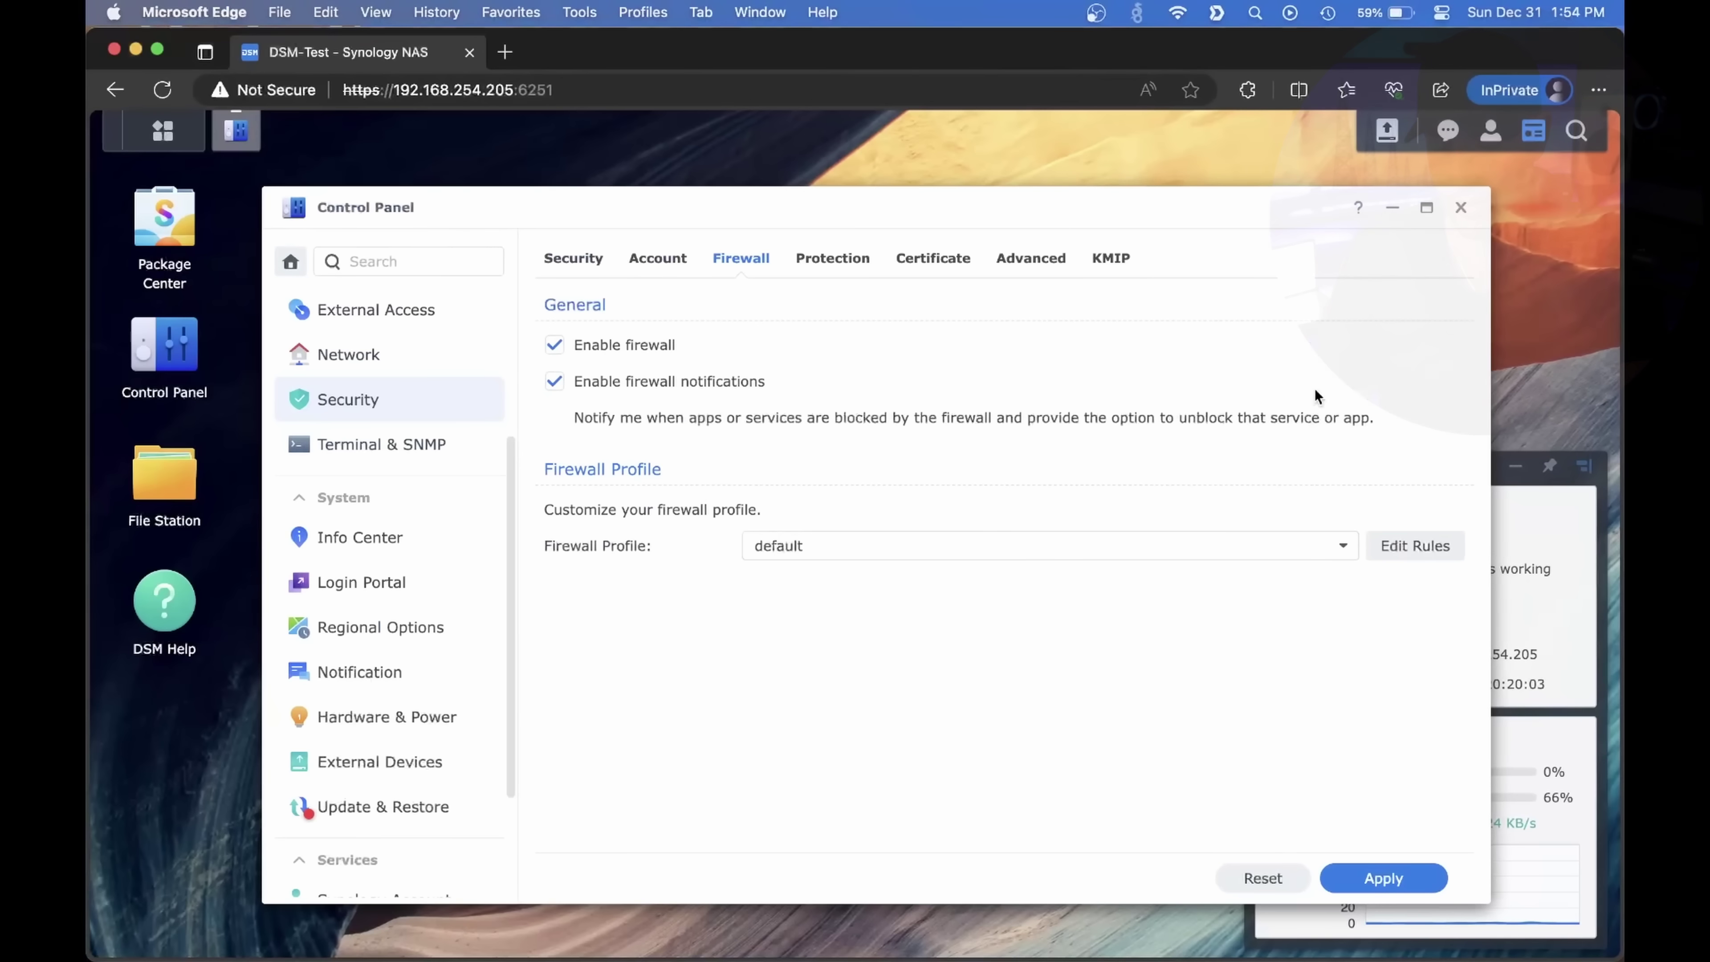
Review the sign-in methods, including 2-factor authentication, in the personal account's security settings, and close the personal settings.
left_click(1490, 131)
left_click(1455, 236)
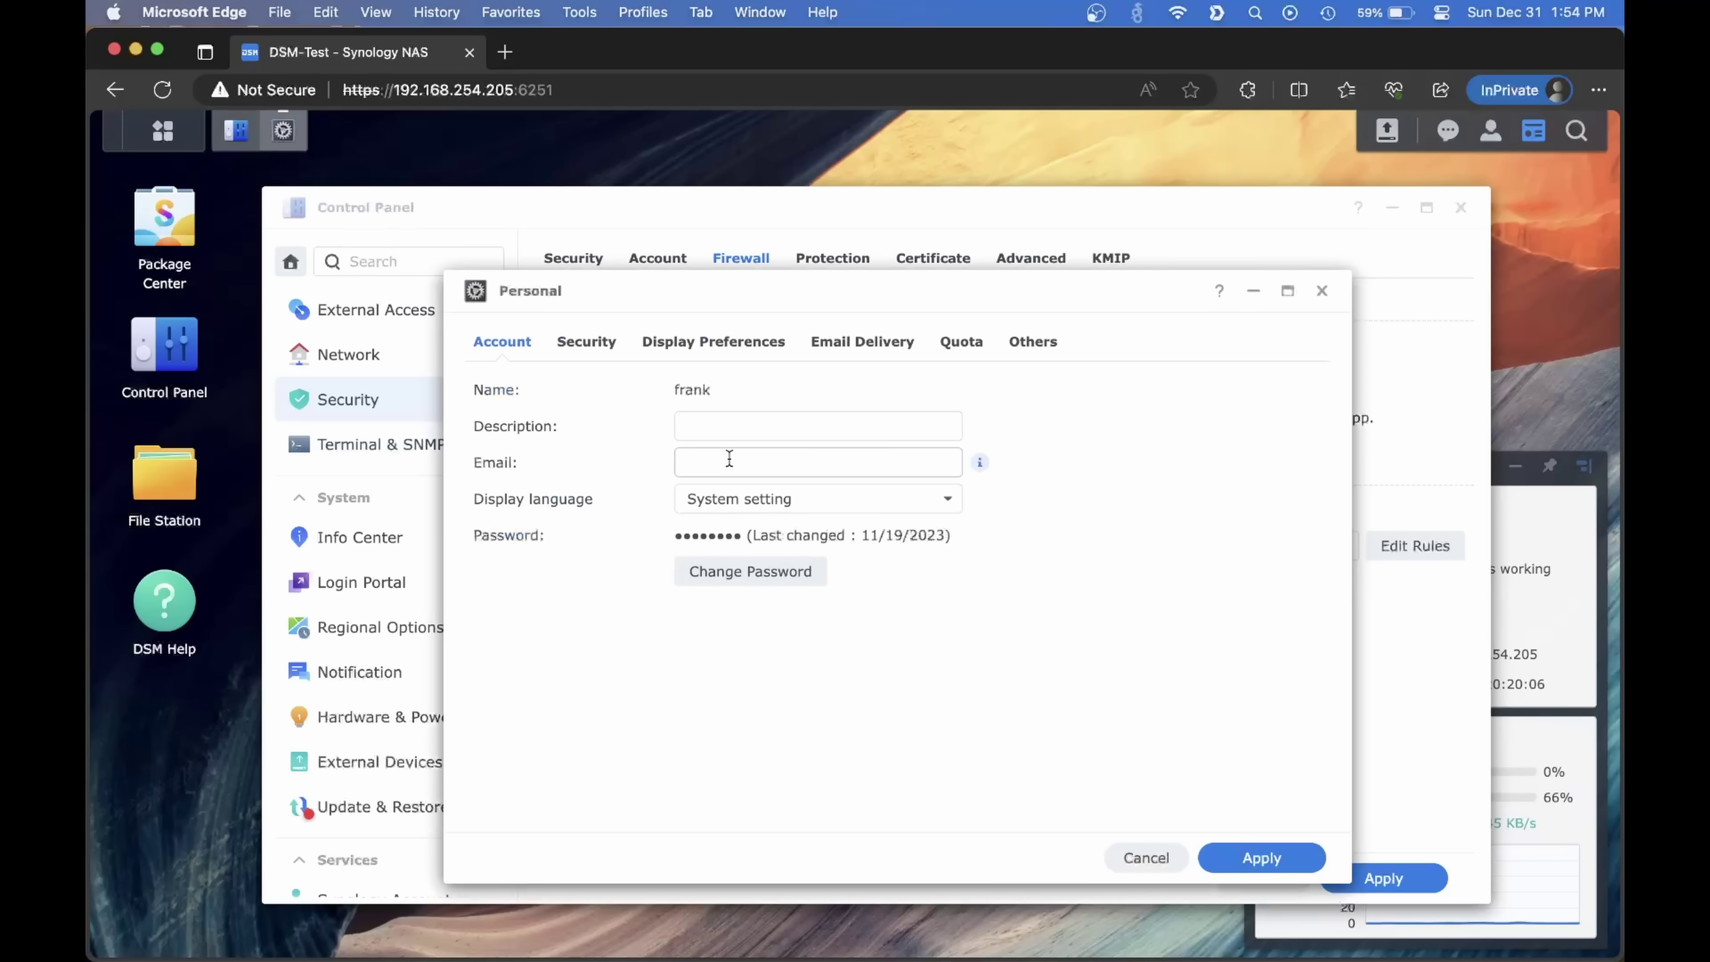
left_click(595, 362)
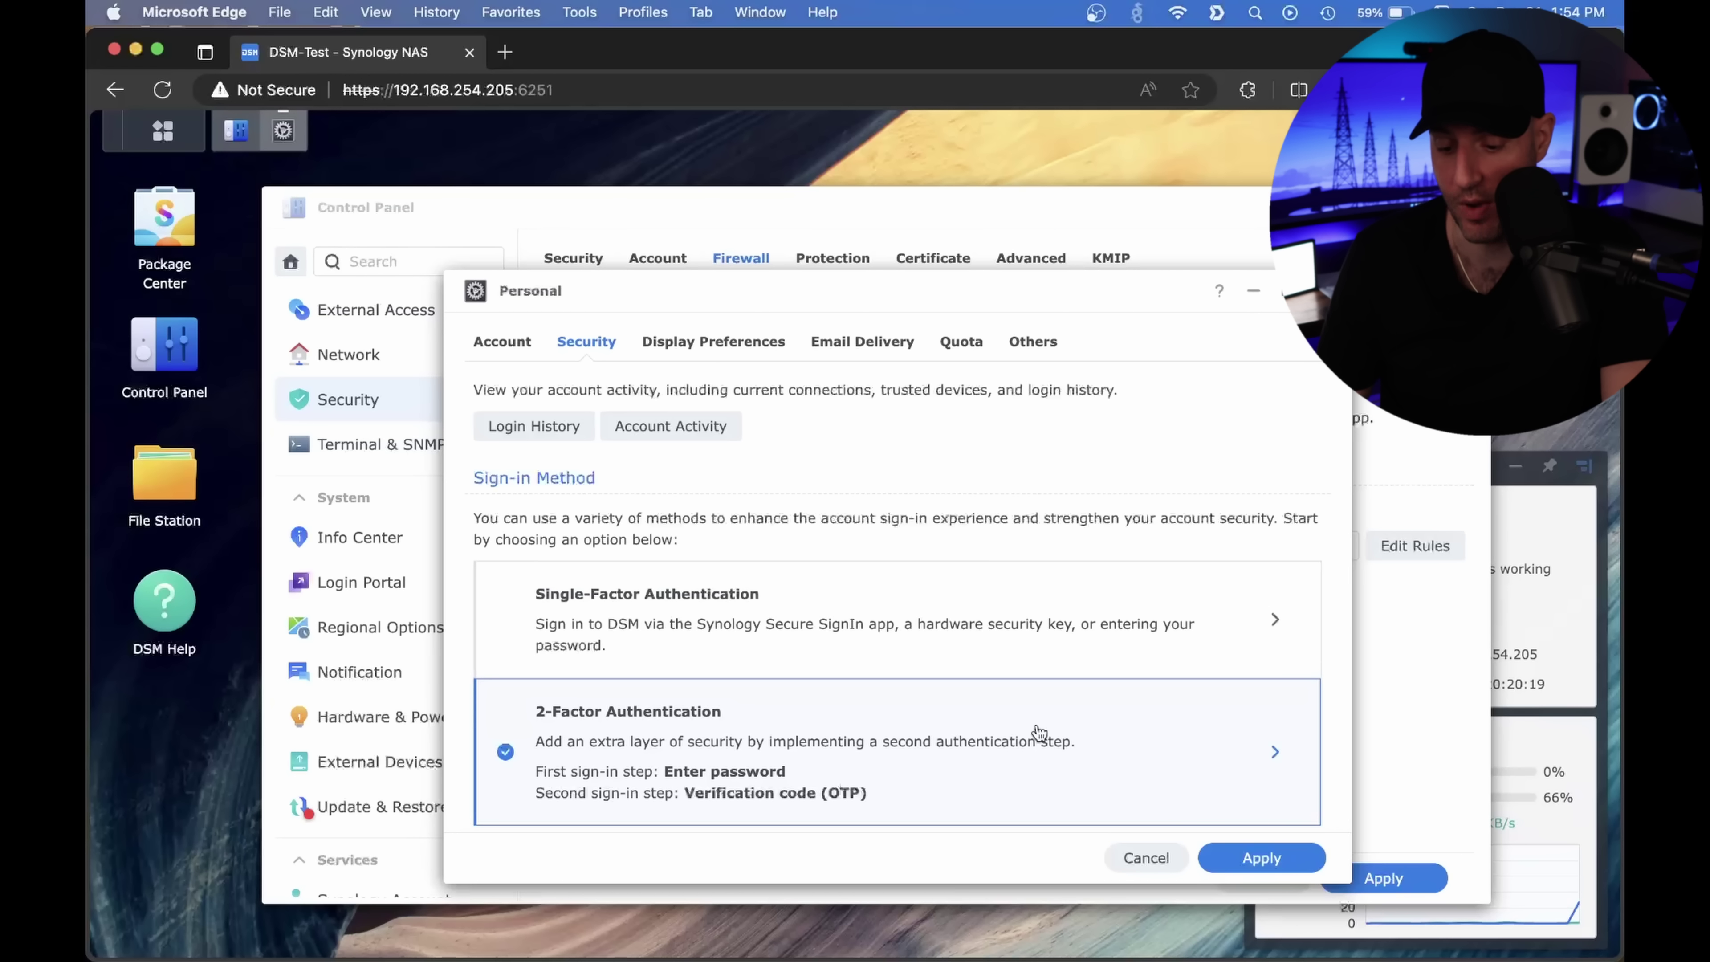
left_click(1322, 291)
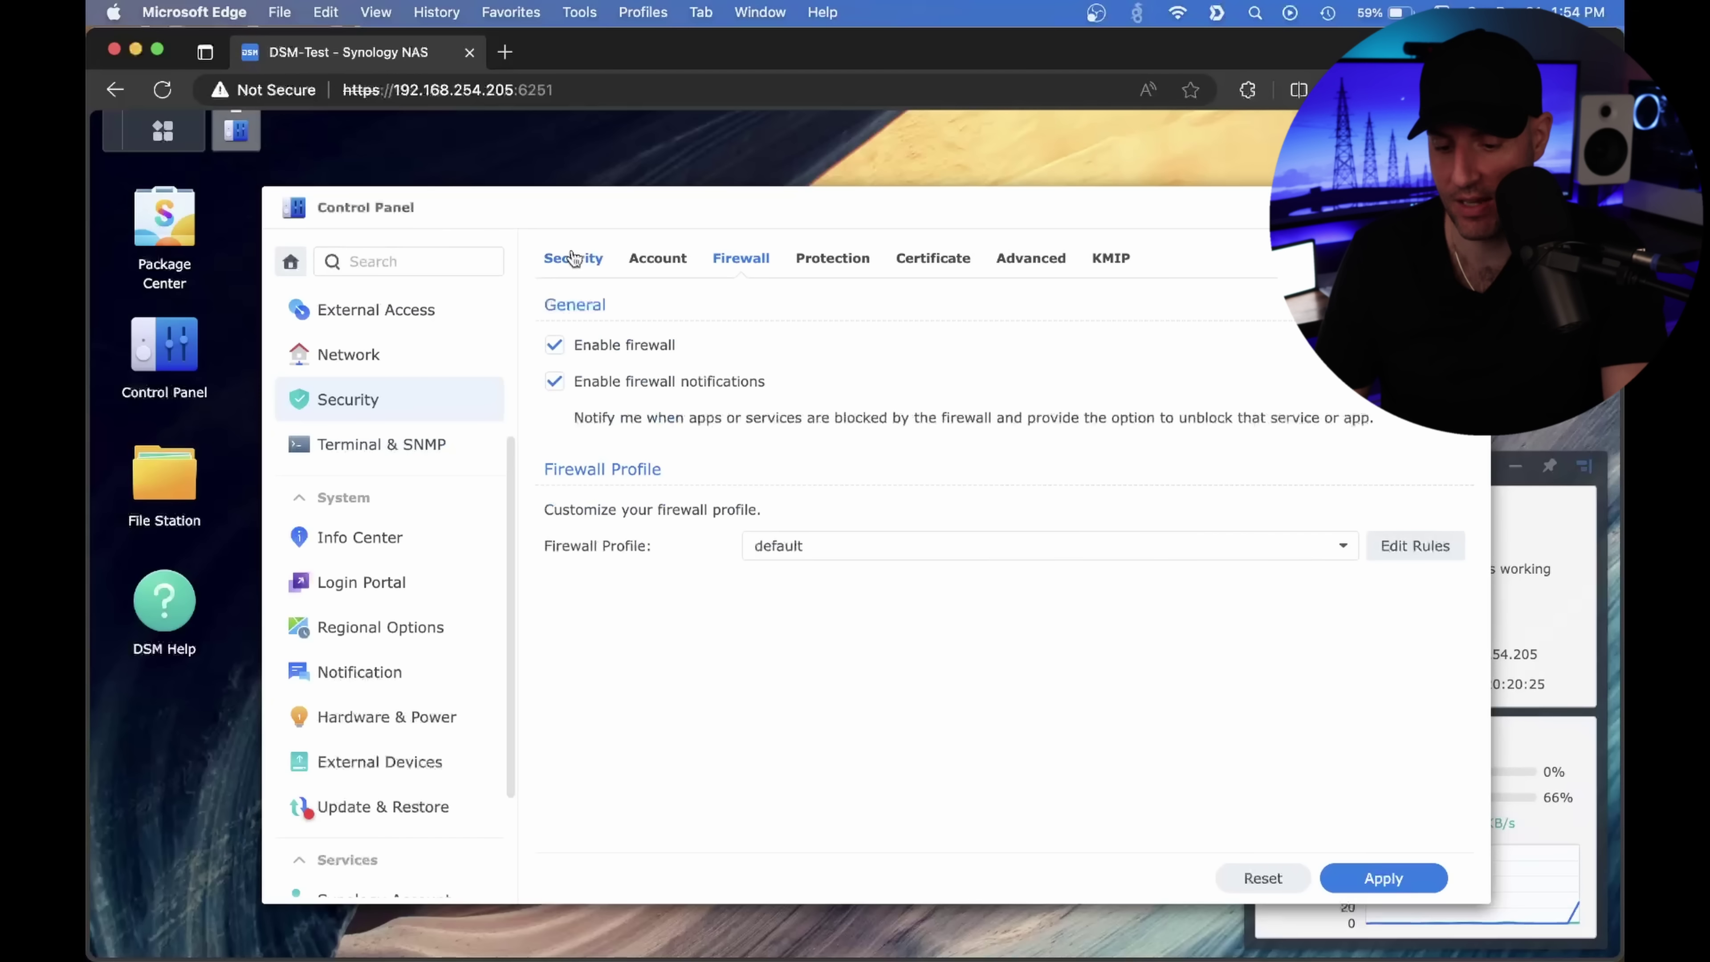
Try to enforce 2-factor authentication for administrator group users in the NAS account security settings, and cancel the email notification setup.
scroll(386, 420, "up", 5)
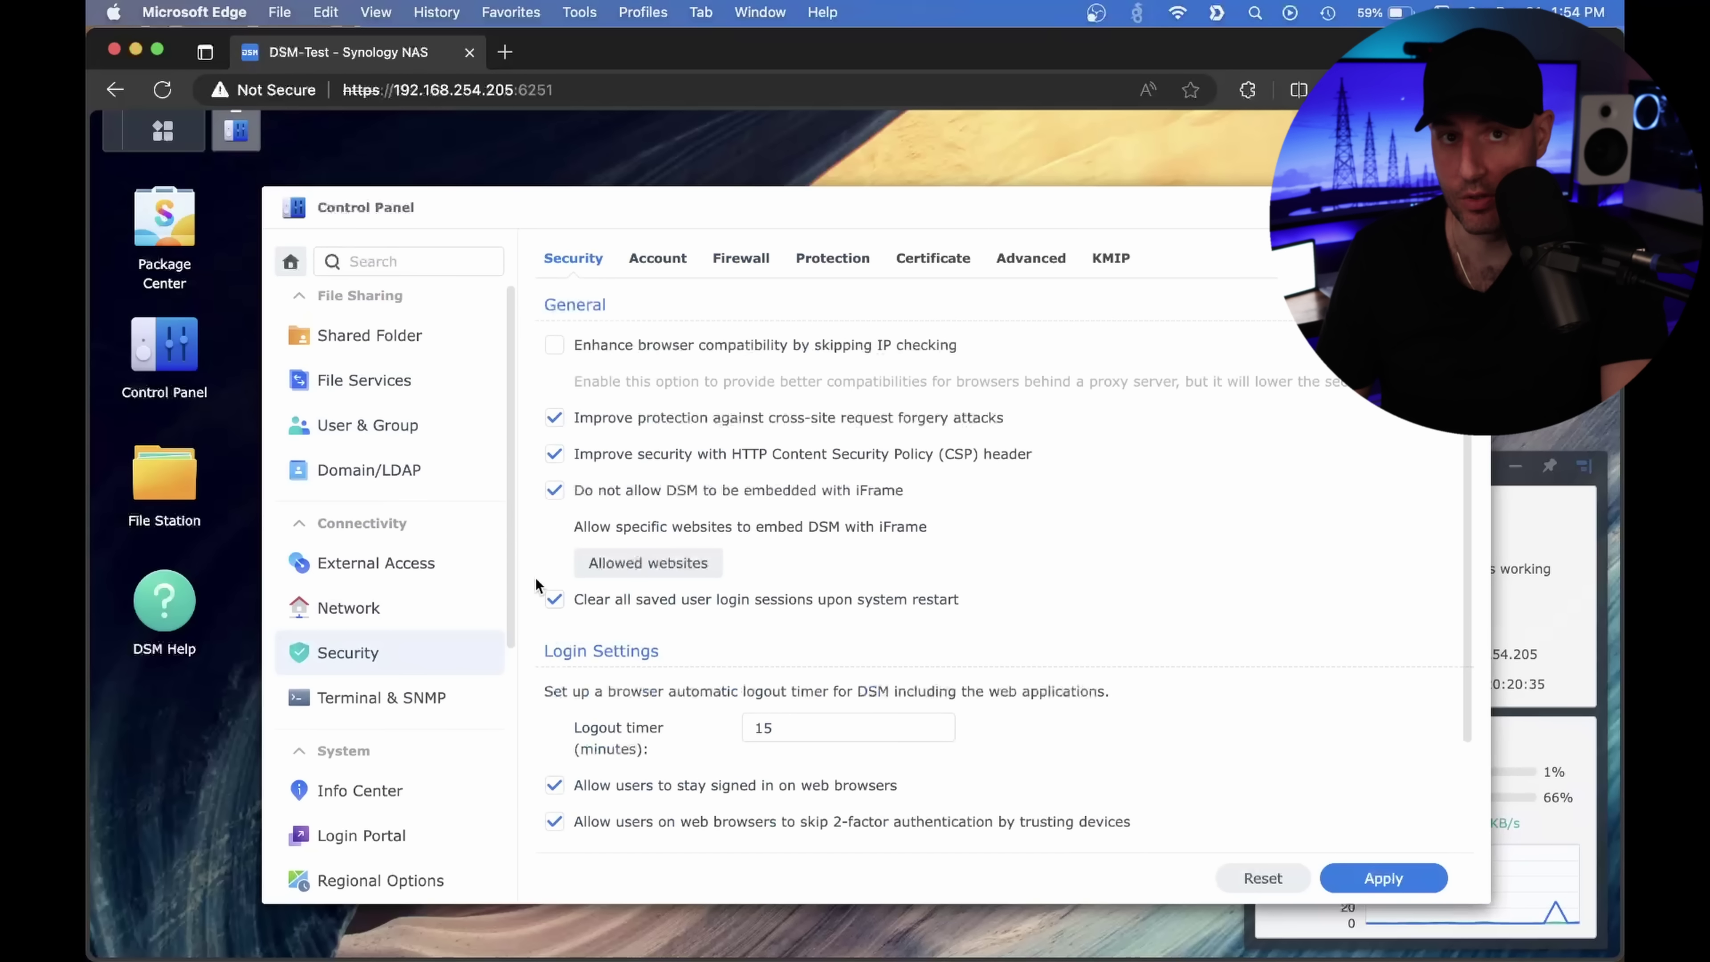
left_click(677, 259)
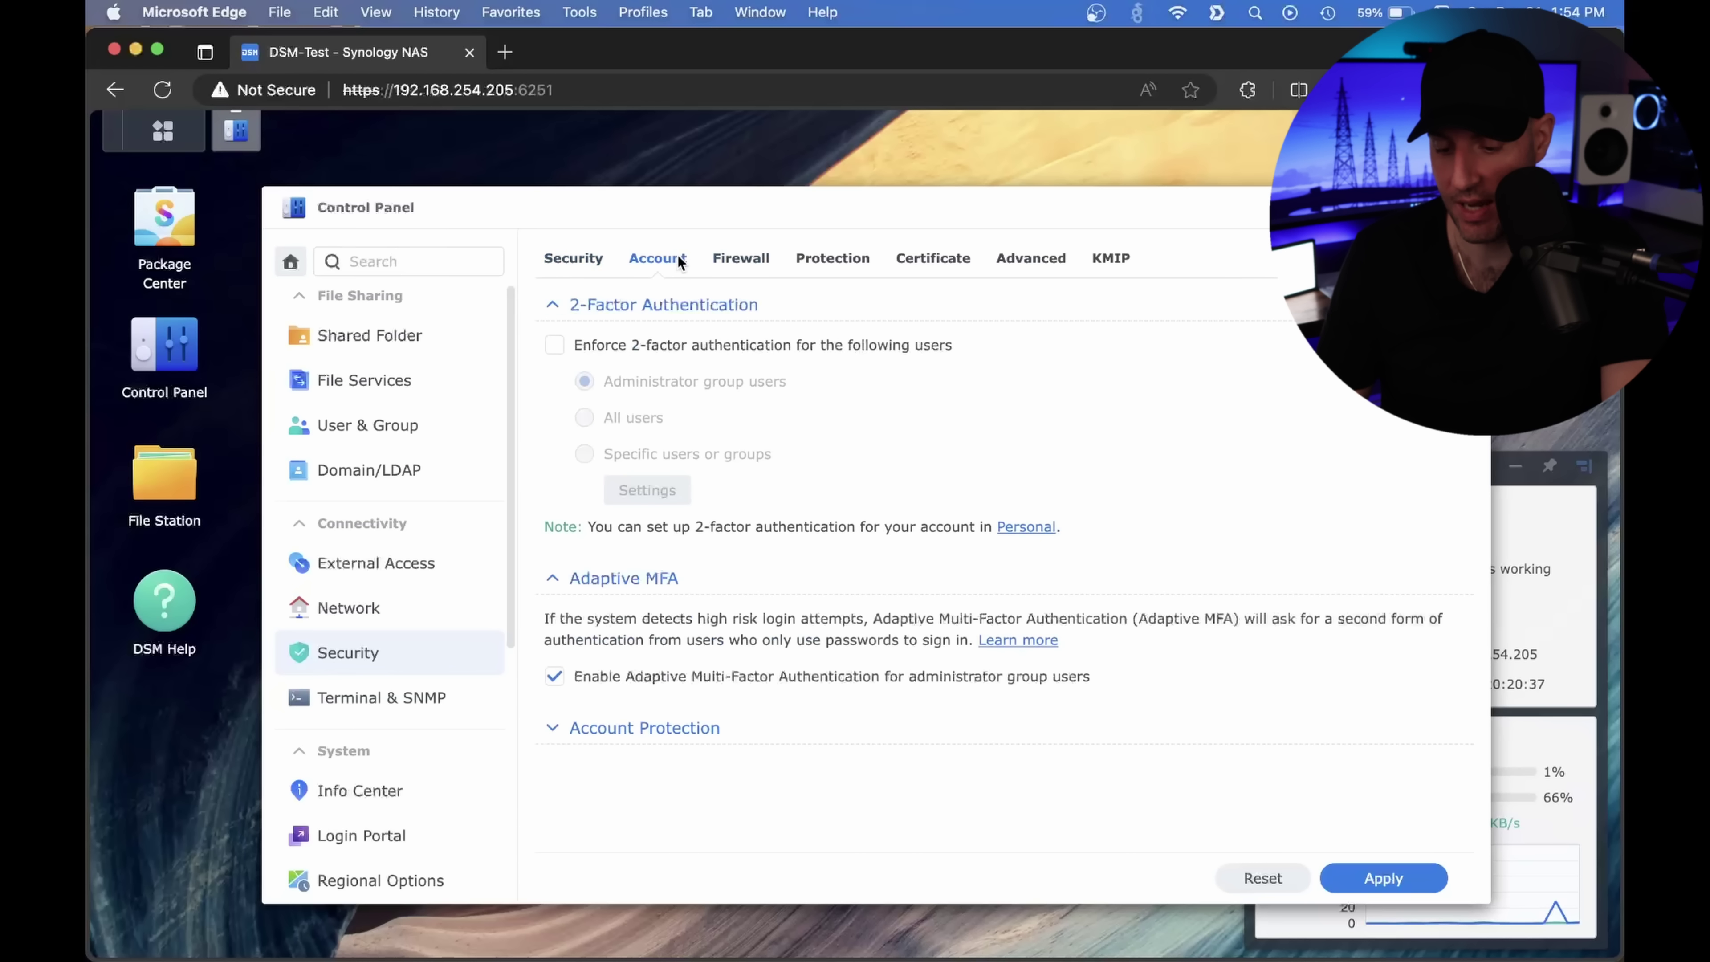
left_click(623, 346)
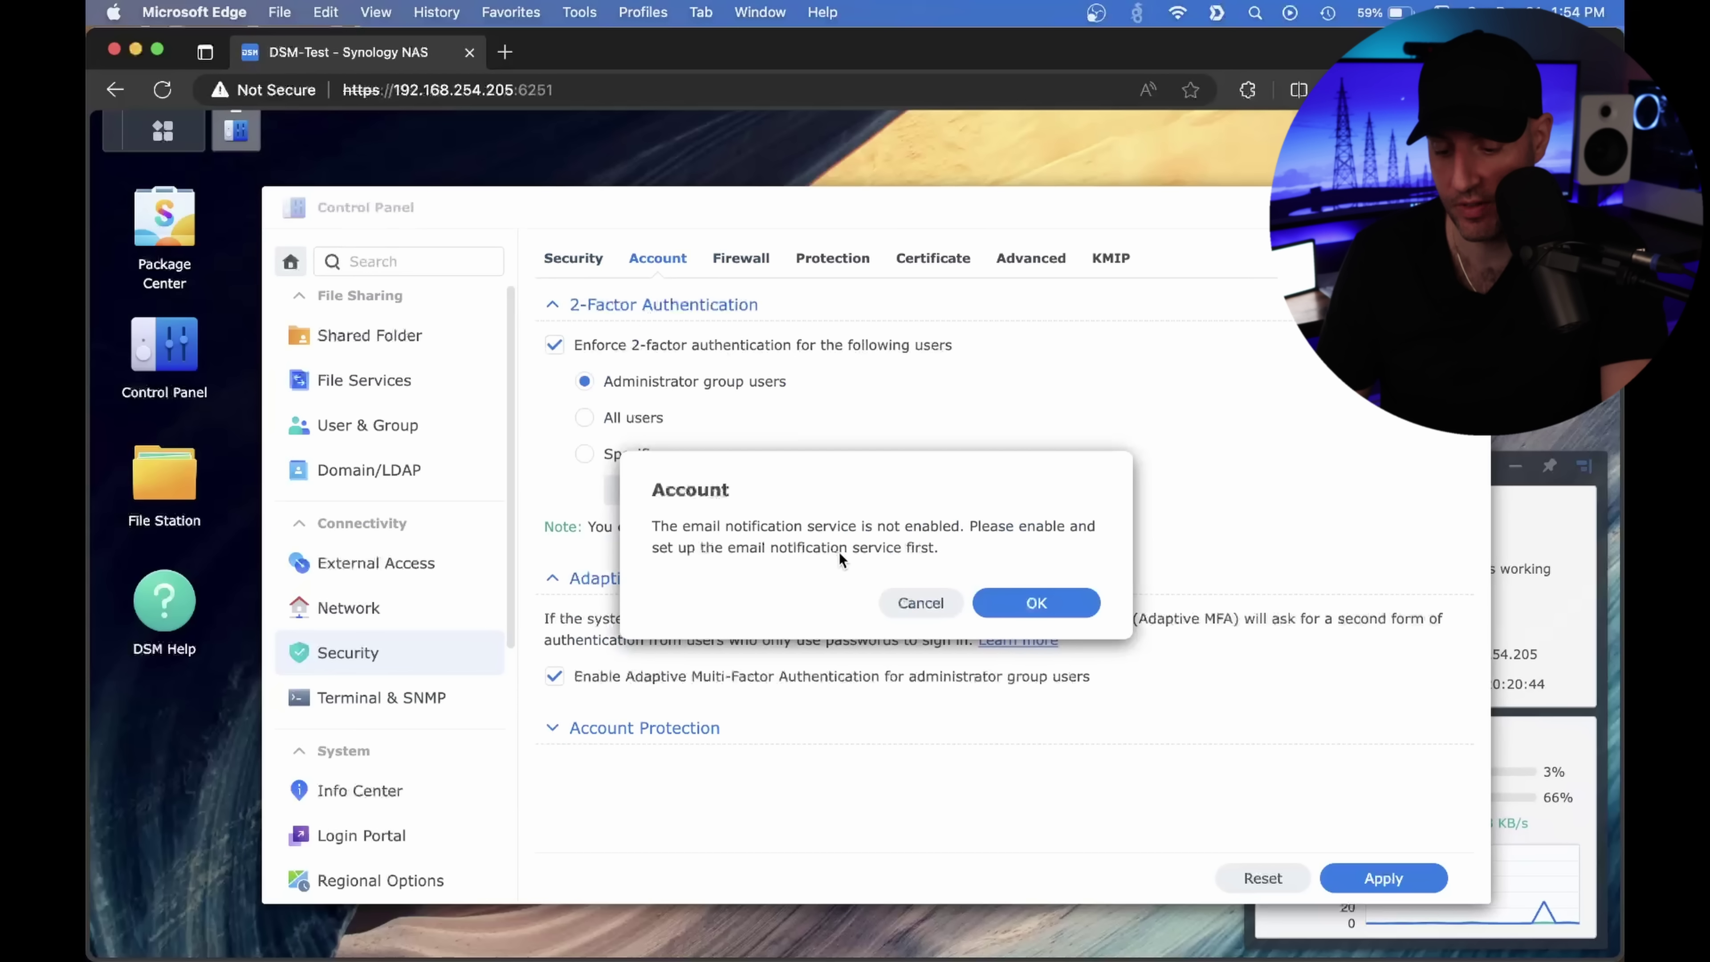
left_click(919, 601)
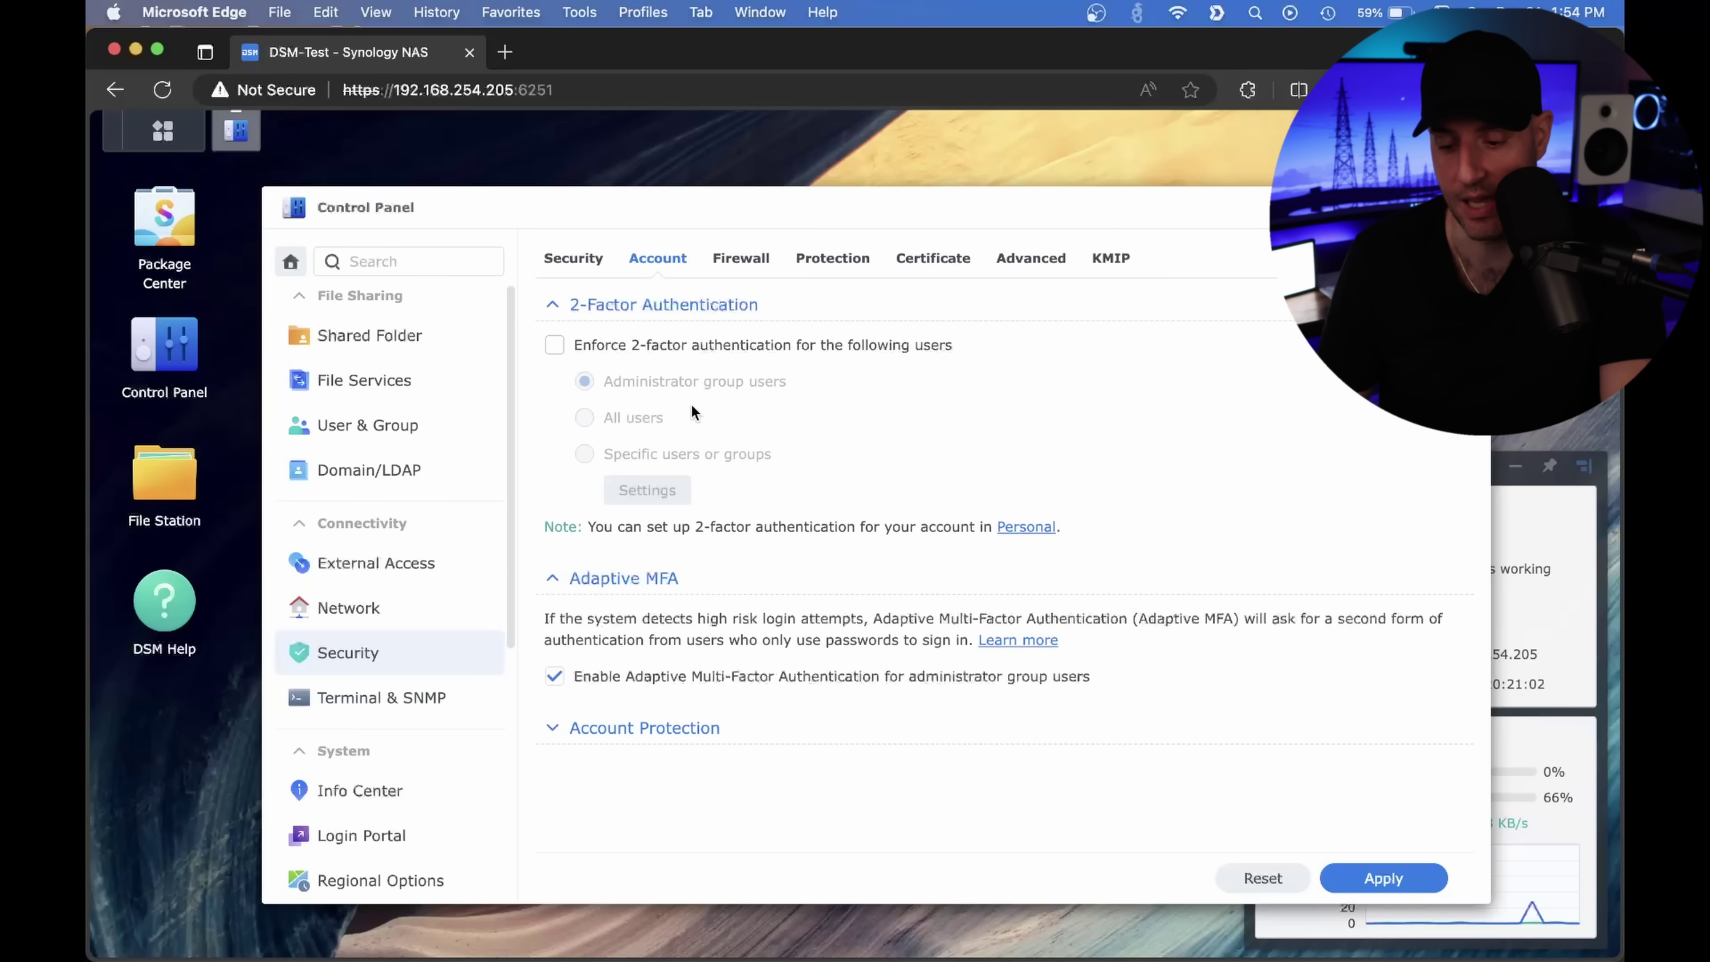
Review the advanced file service options, including Bonjour and SSDP, and the AFP service setting.
left_click(396, 382)
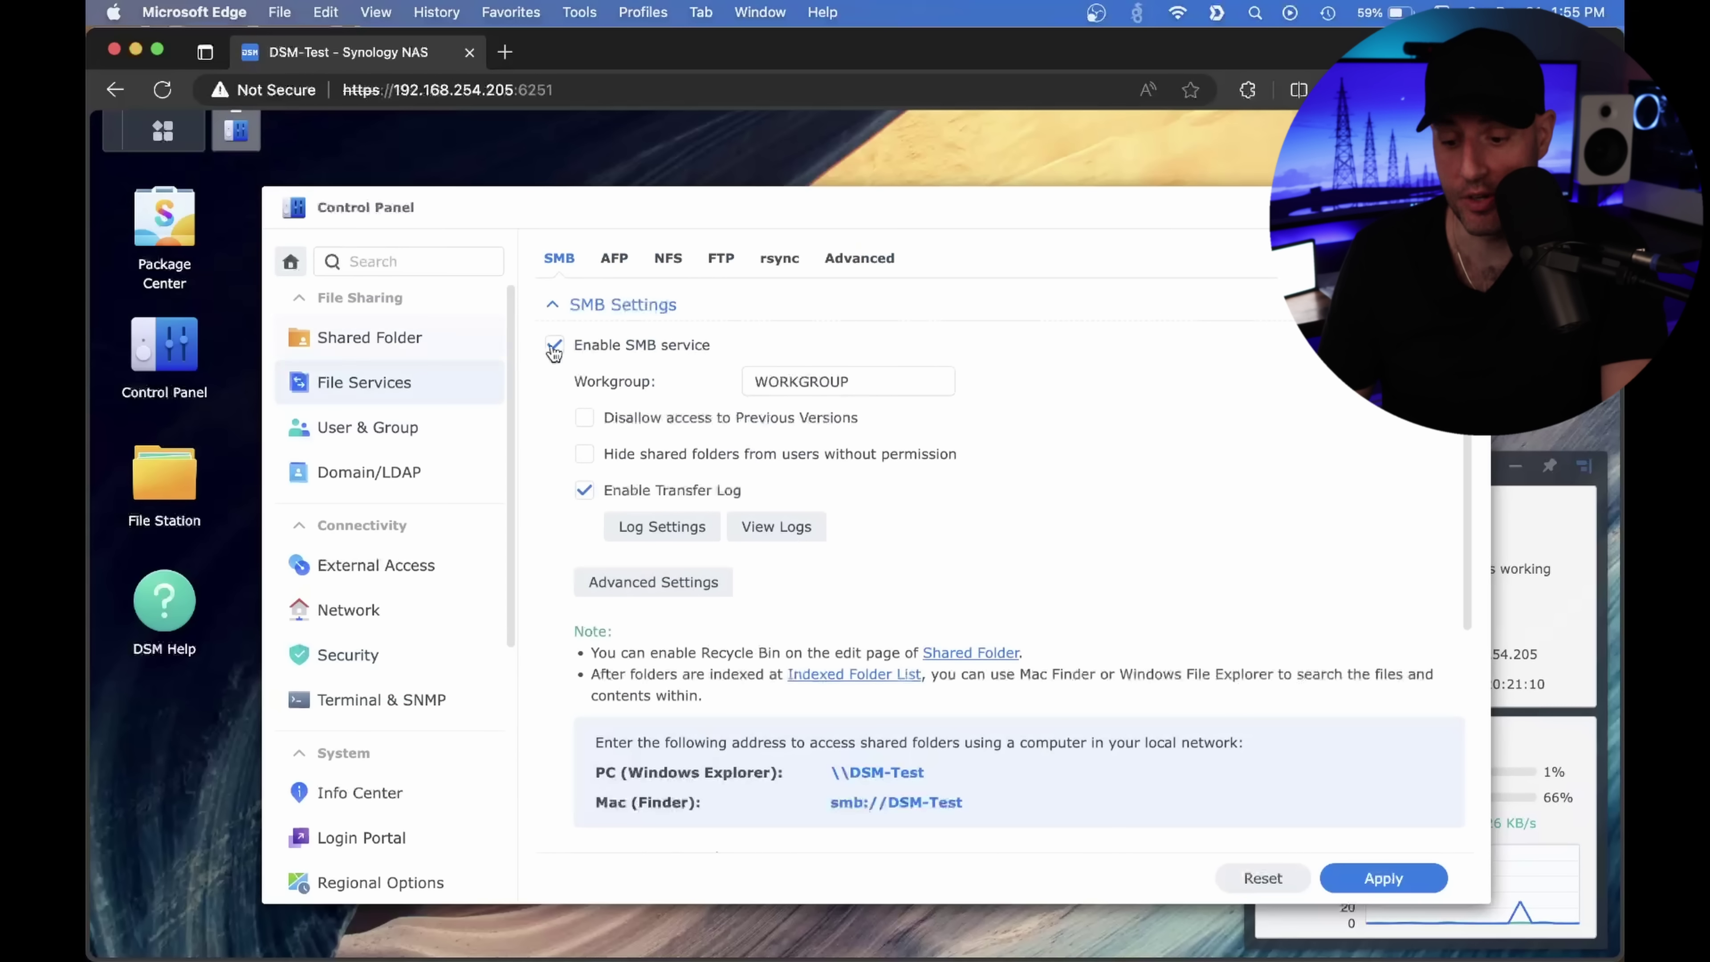
left_click(861, 259)
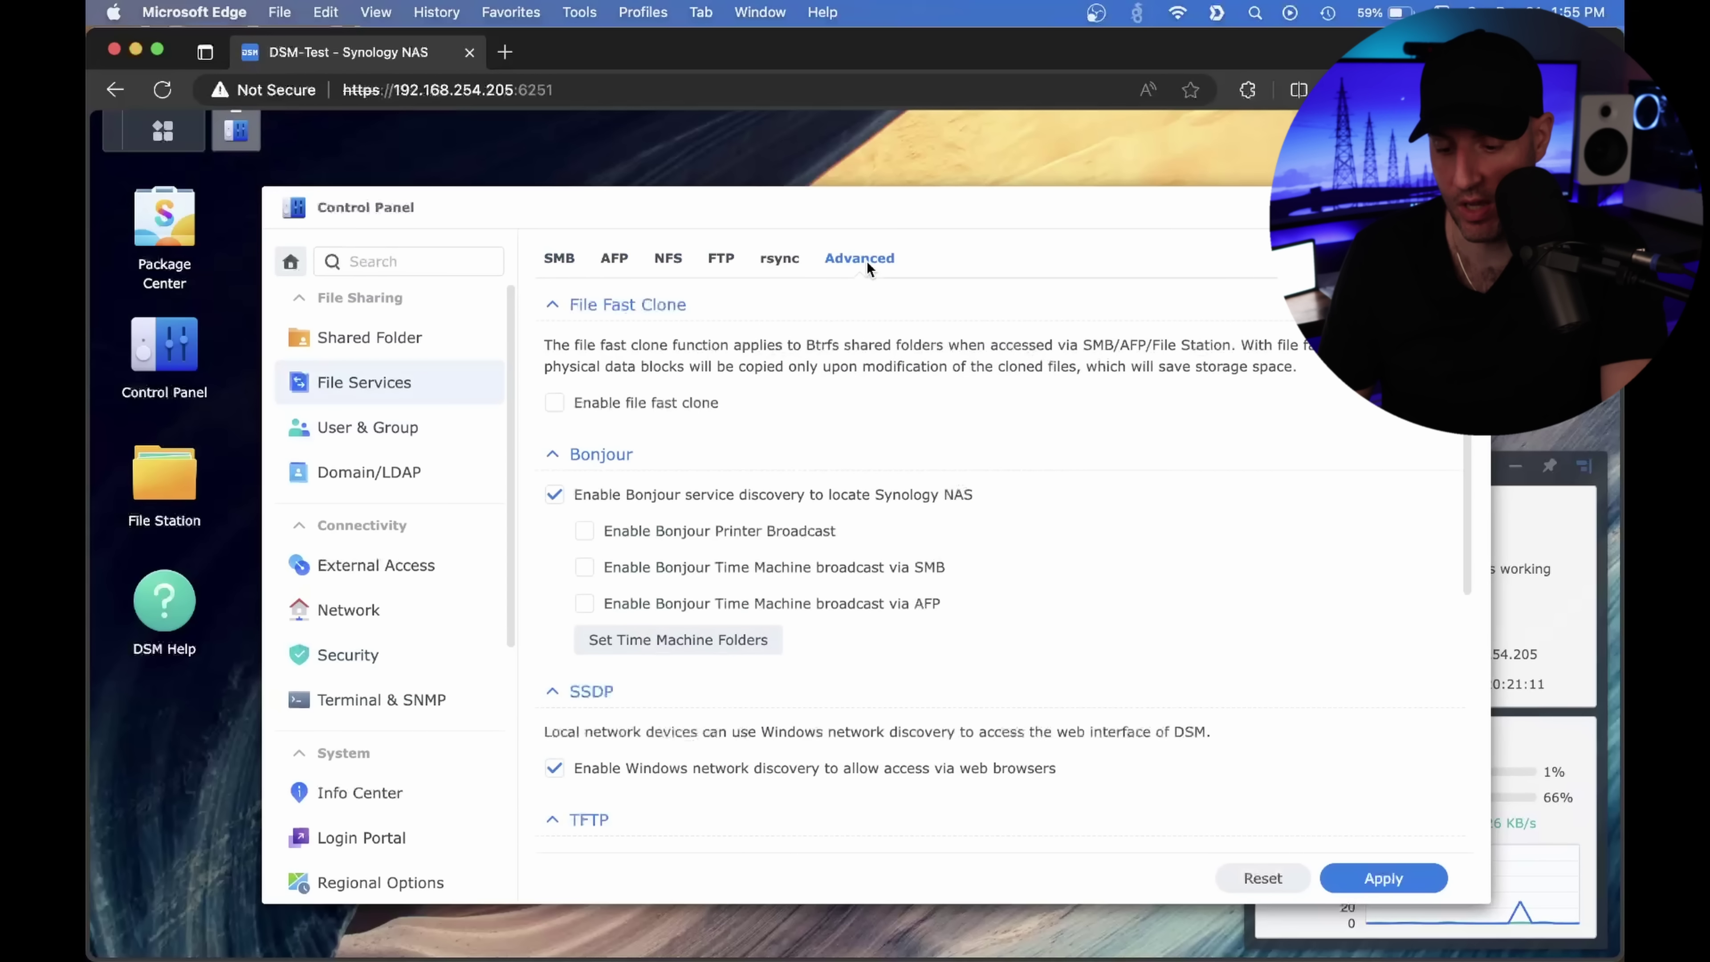
scroll(696, 412, "down", 4)
scroll(697, 419, "down", 4)
scroll(697, 419, "up", 7)
left_click(606, 256)
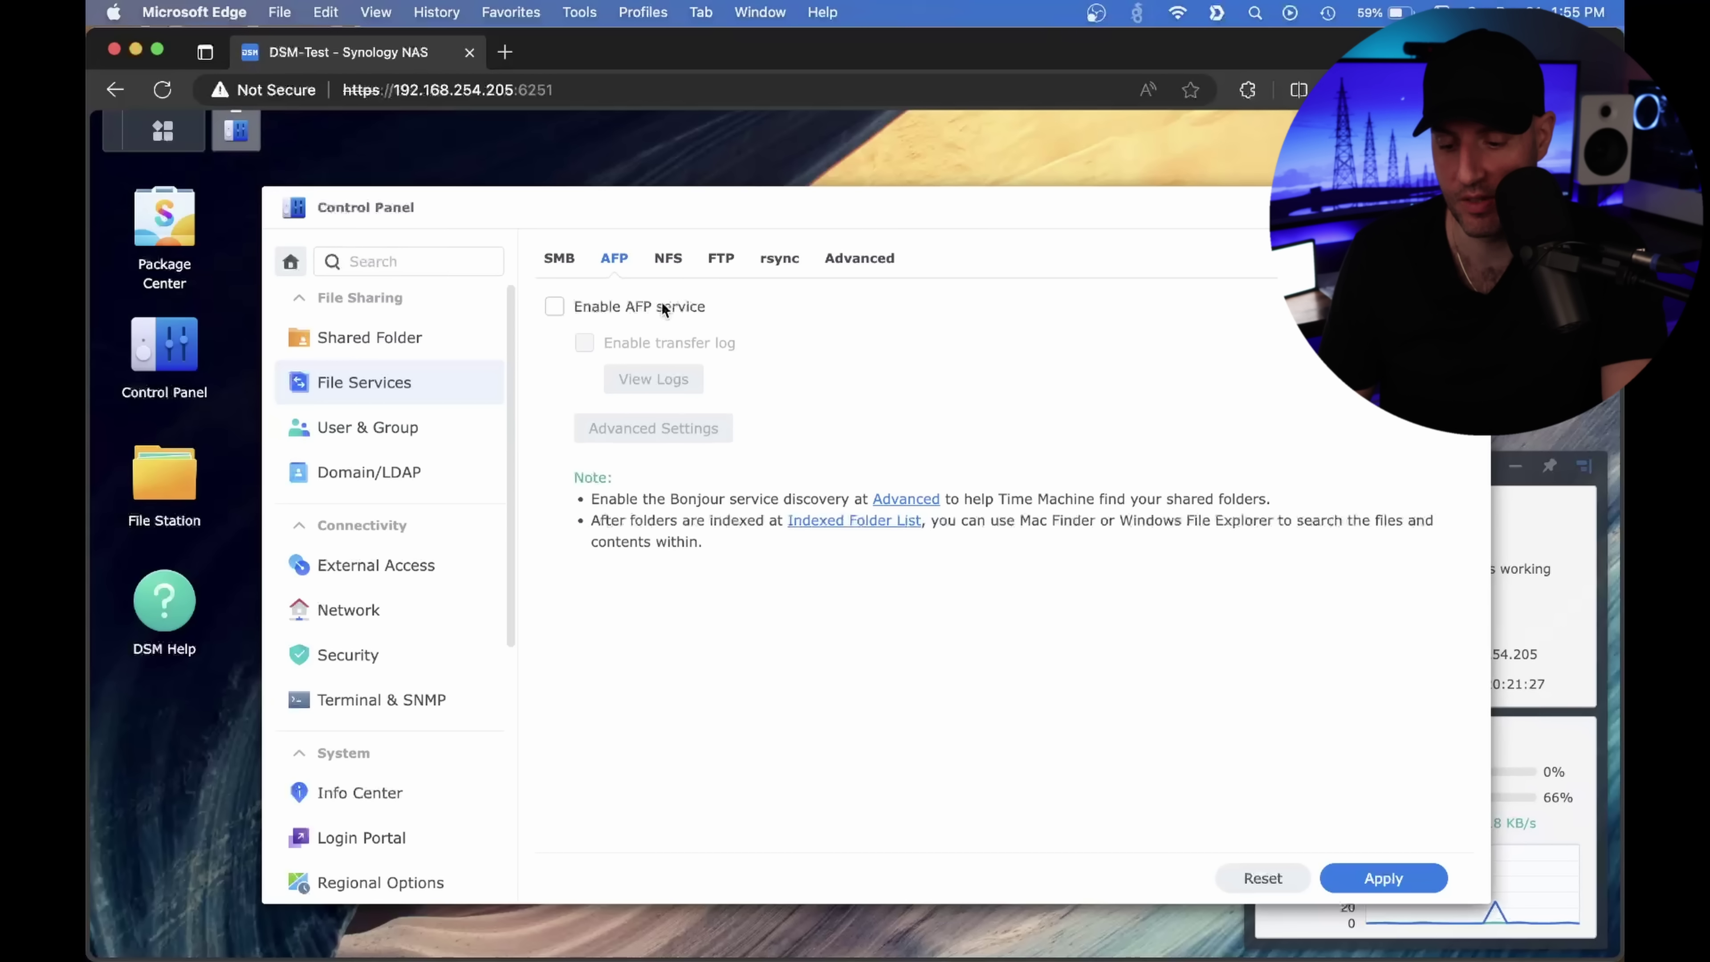
Review the general advanced settings of the SMB service, including the protocol versions, and close them without saving.
left_click(560, 260)
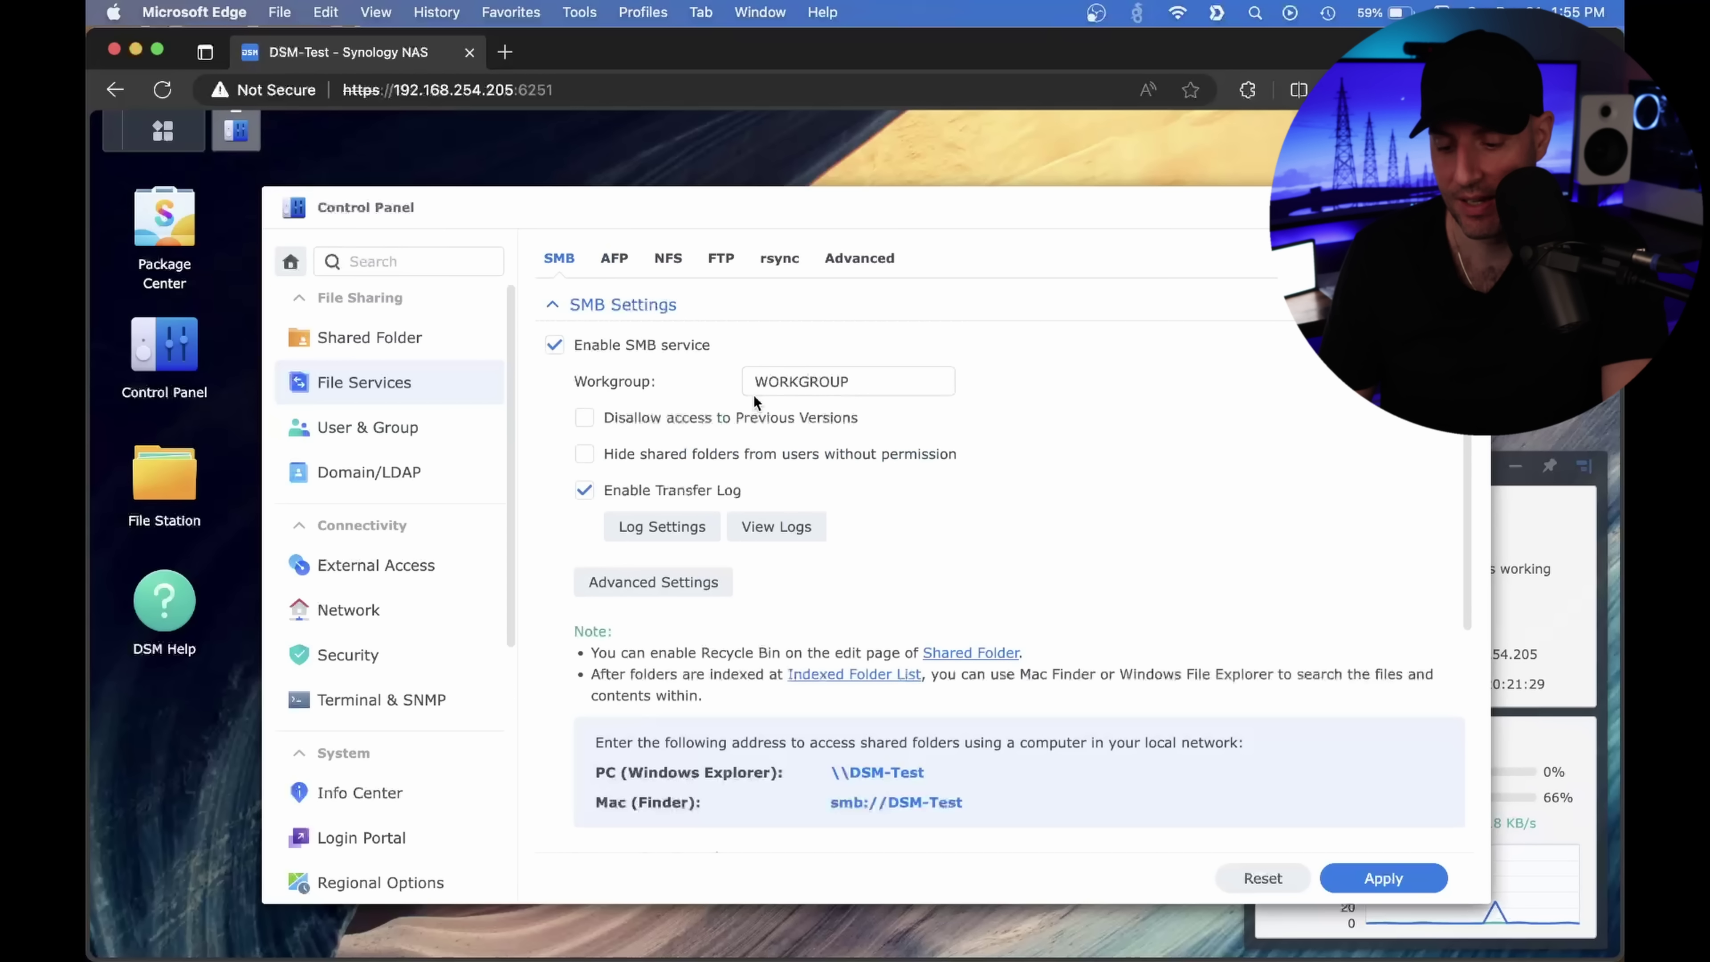
left_click(699, 581)
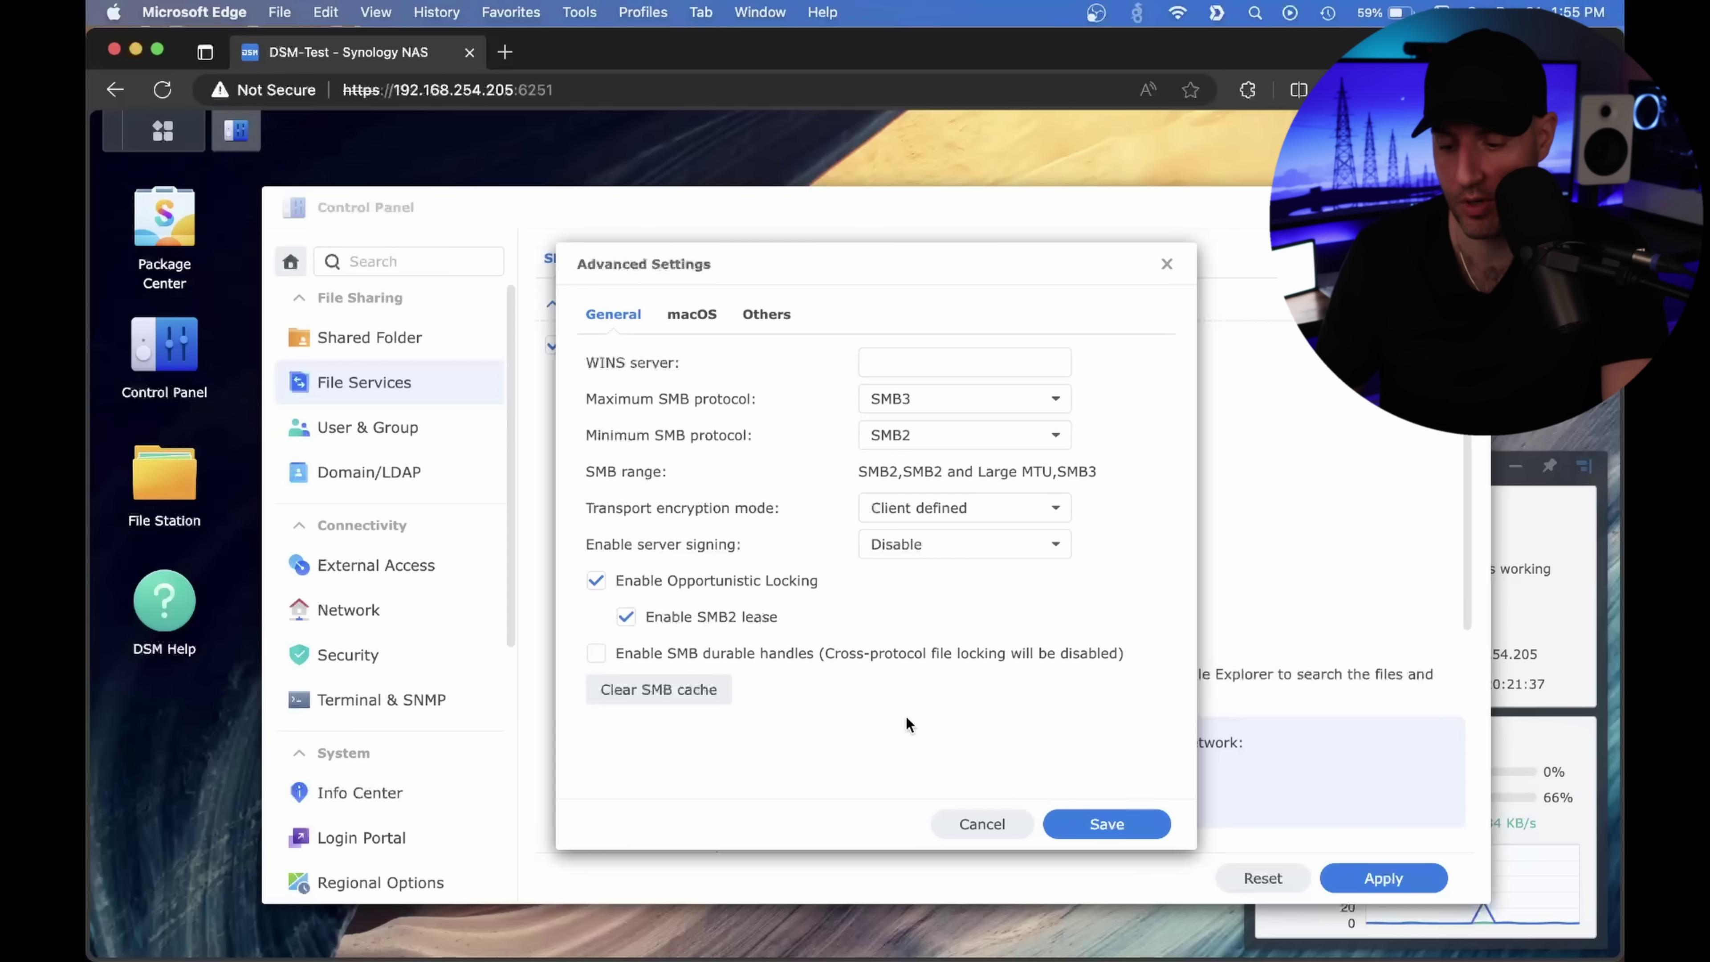
left_click(981, 824)
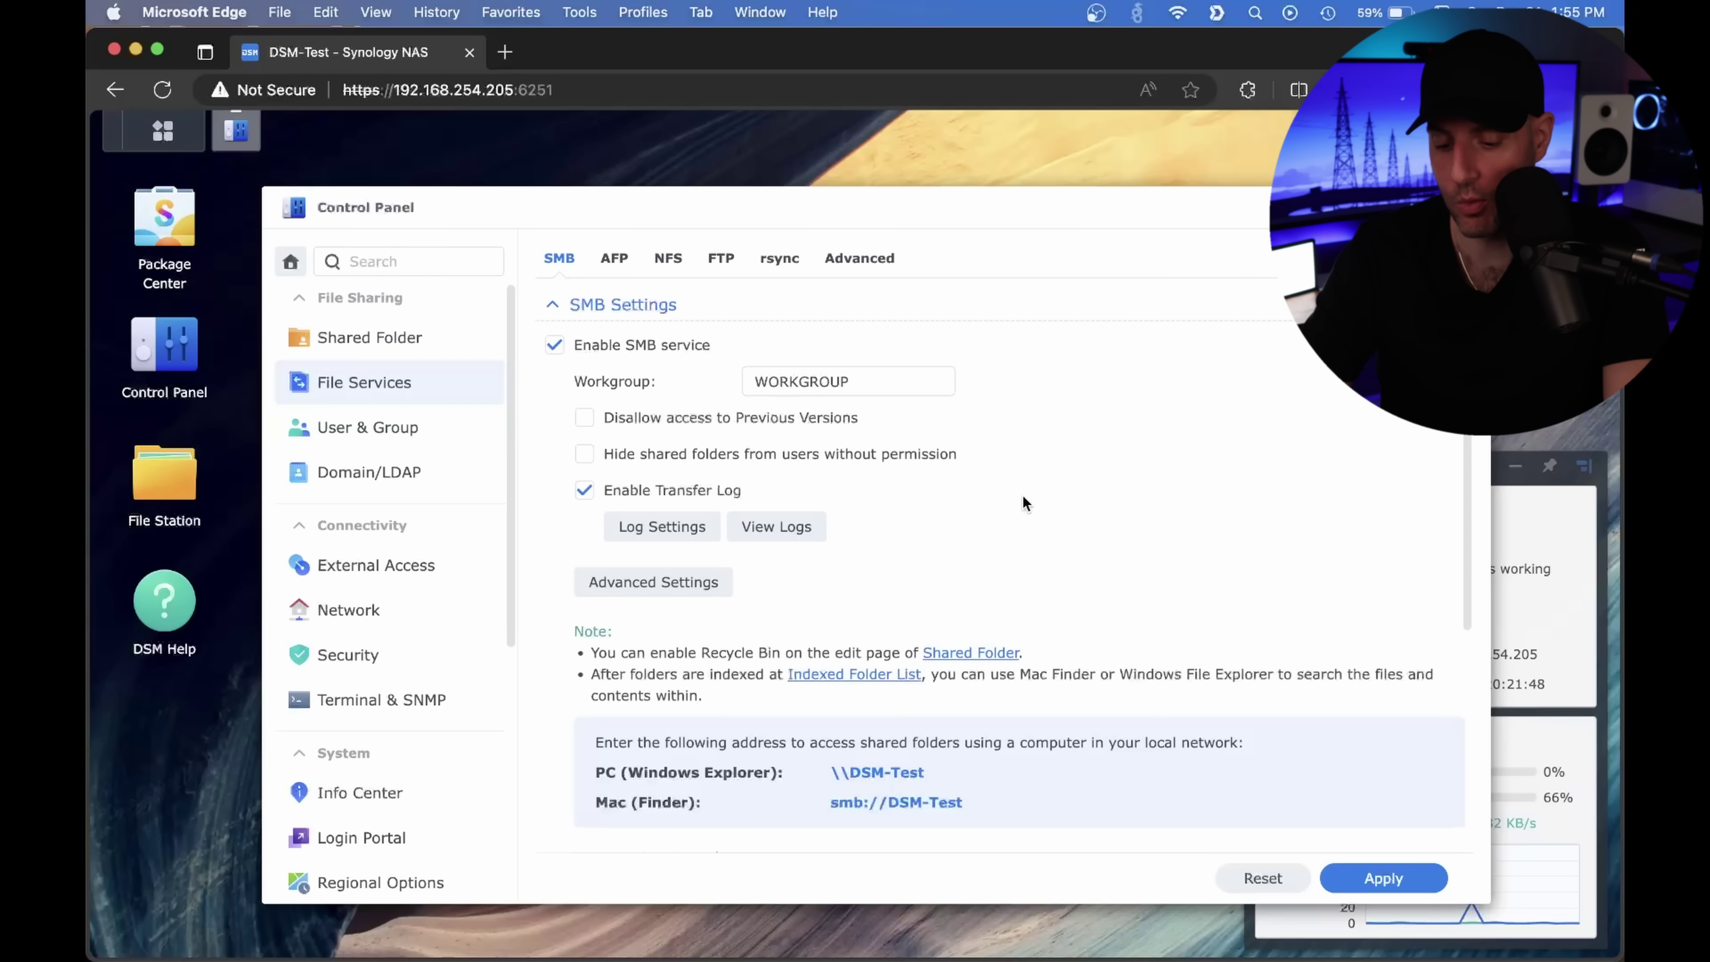
Open the external access router configuration and run the router setup's network connection check.
scroll(428, 452, "down", 2)
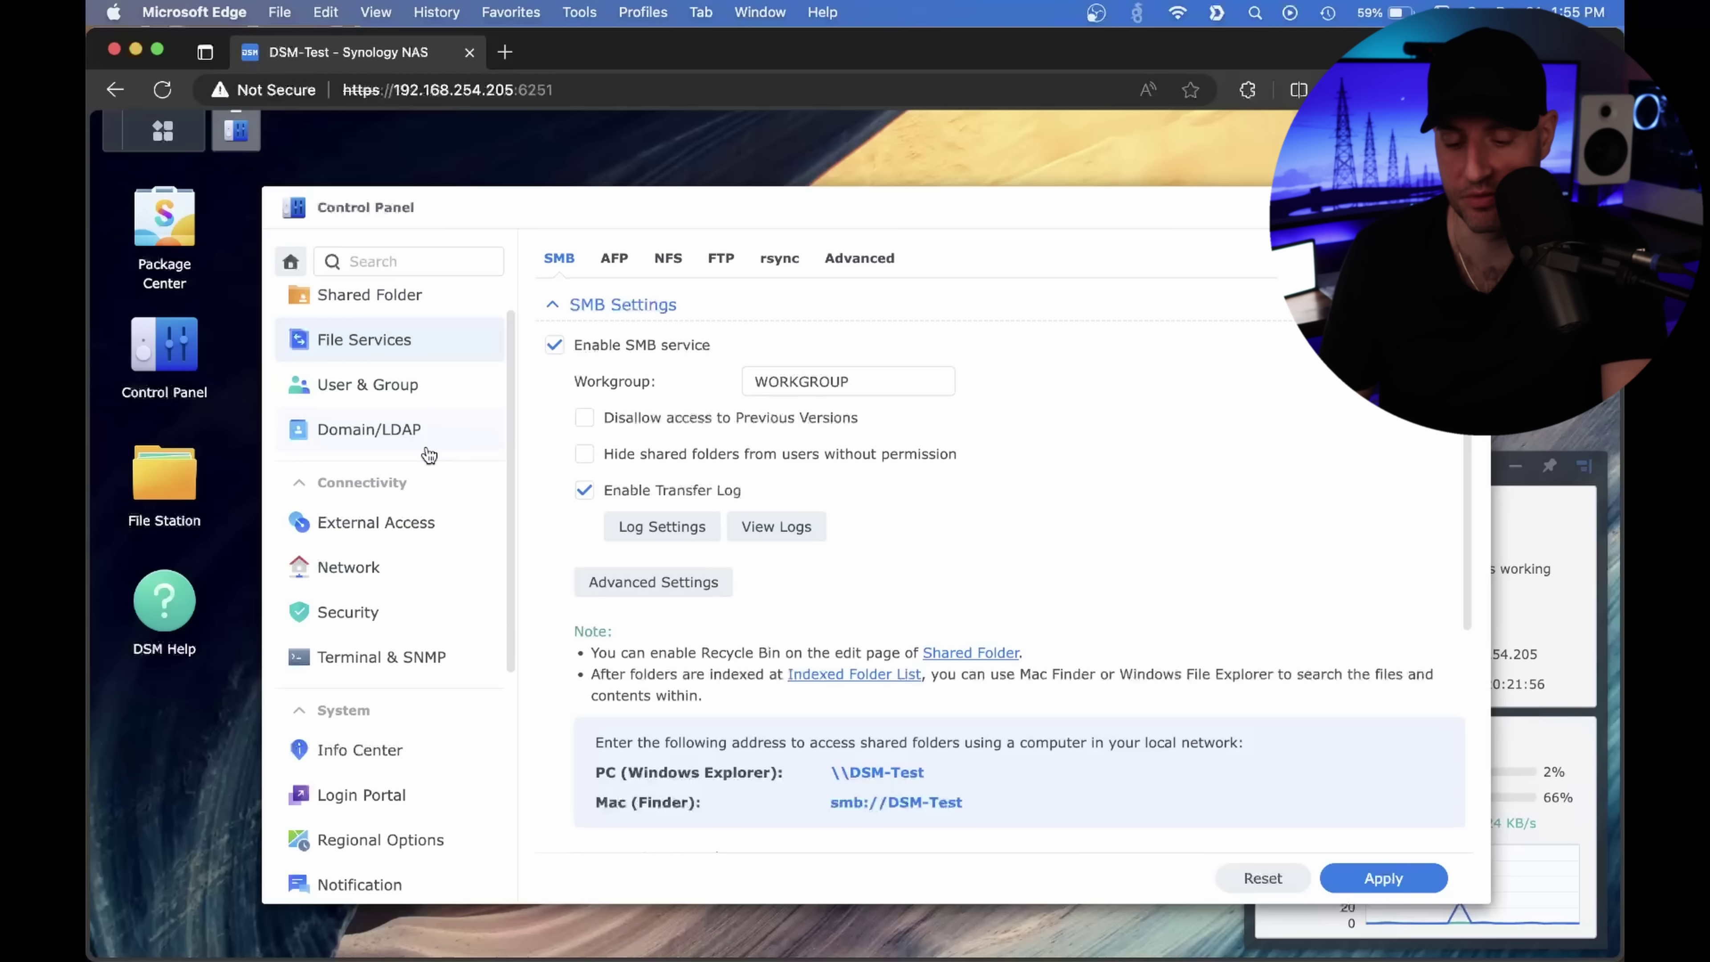
scroll(429, 456, "down", 2)
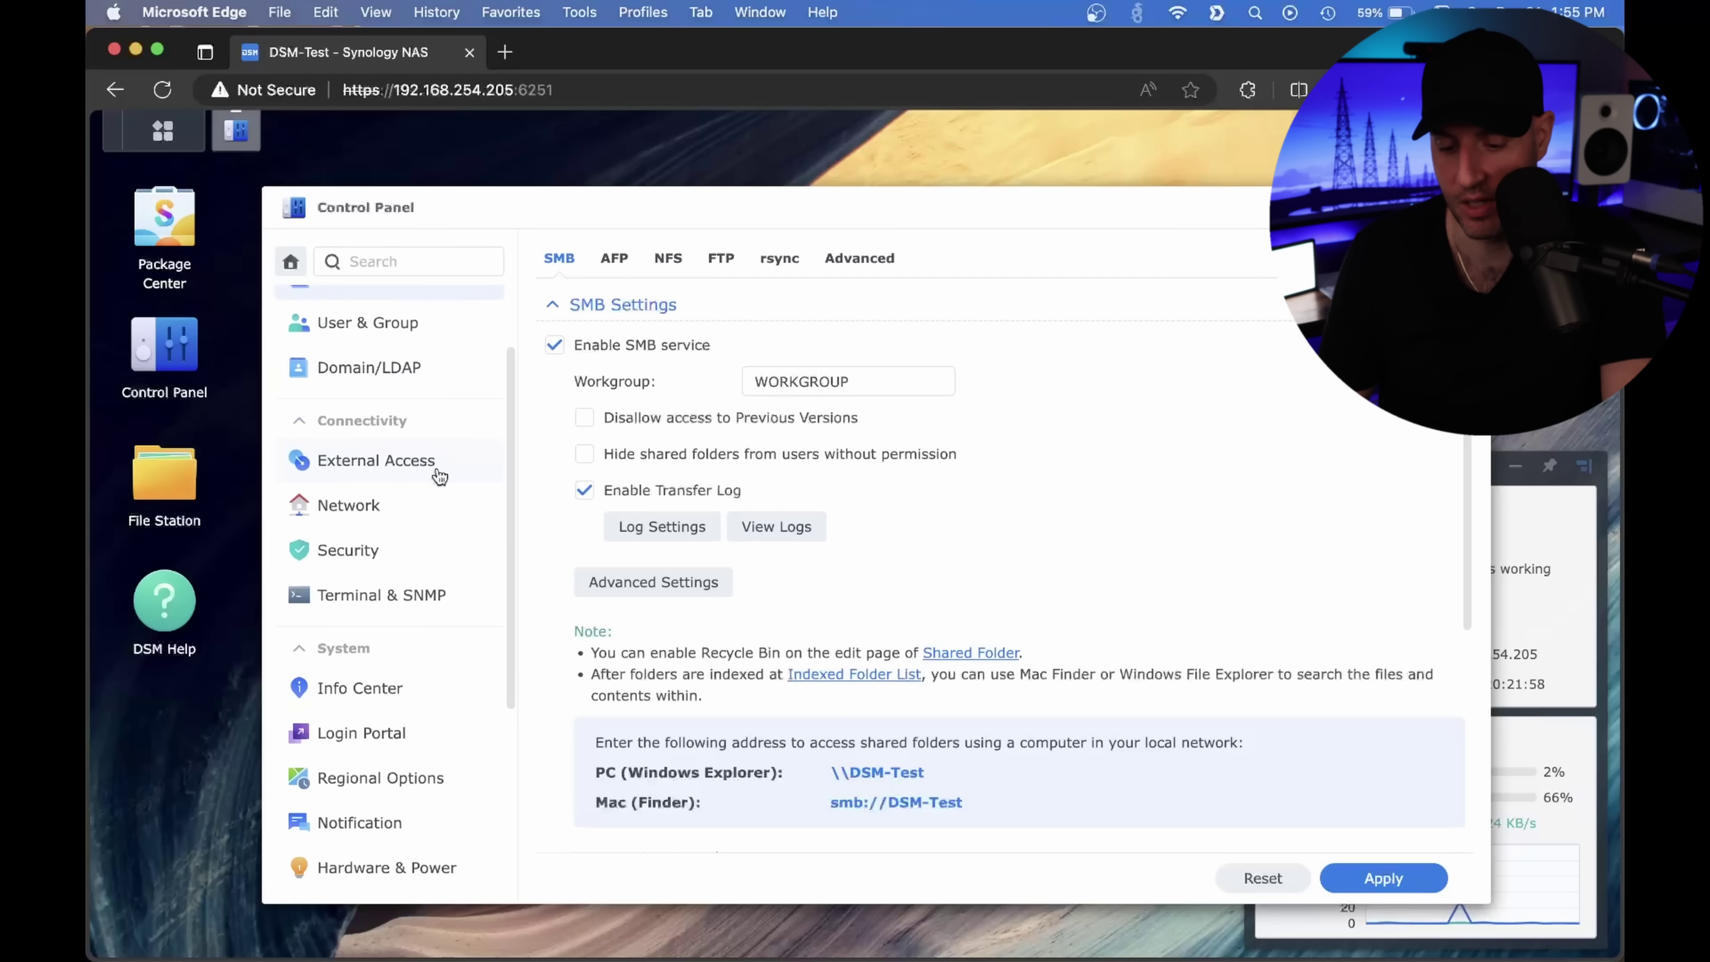
left_click(437, 473)
left_click(833, 263)
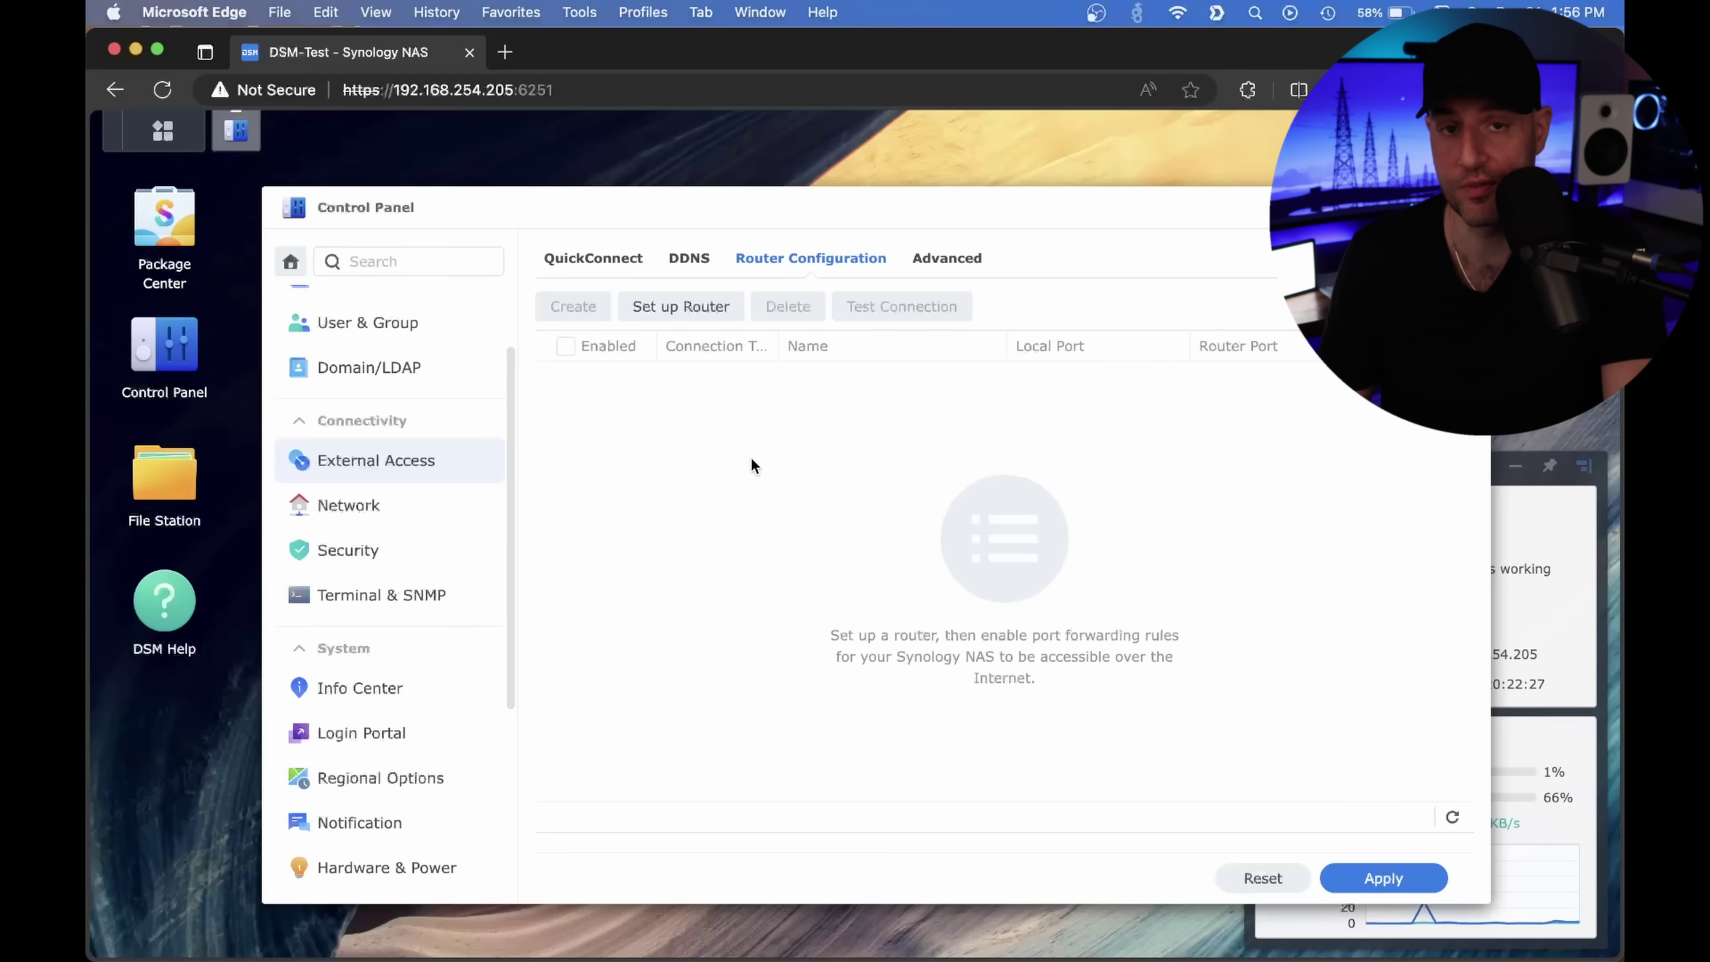
left_click(714, 308)
left_click_drag(703, 280, 775, 353)
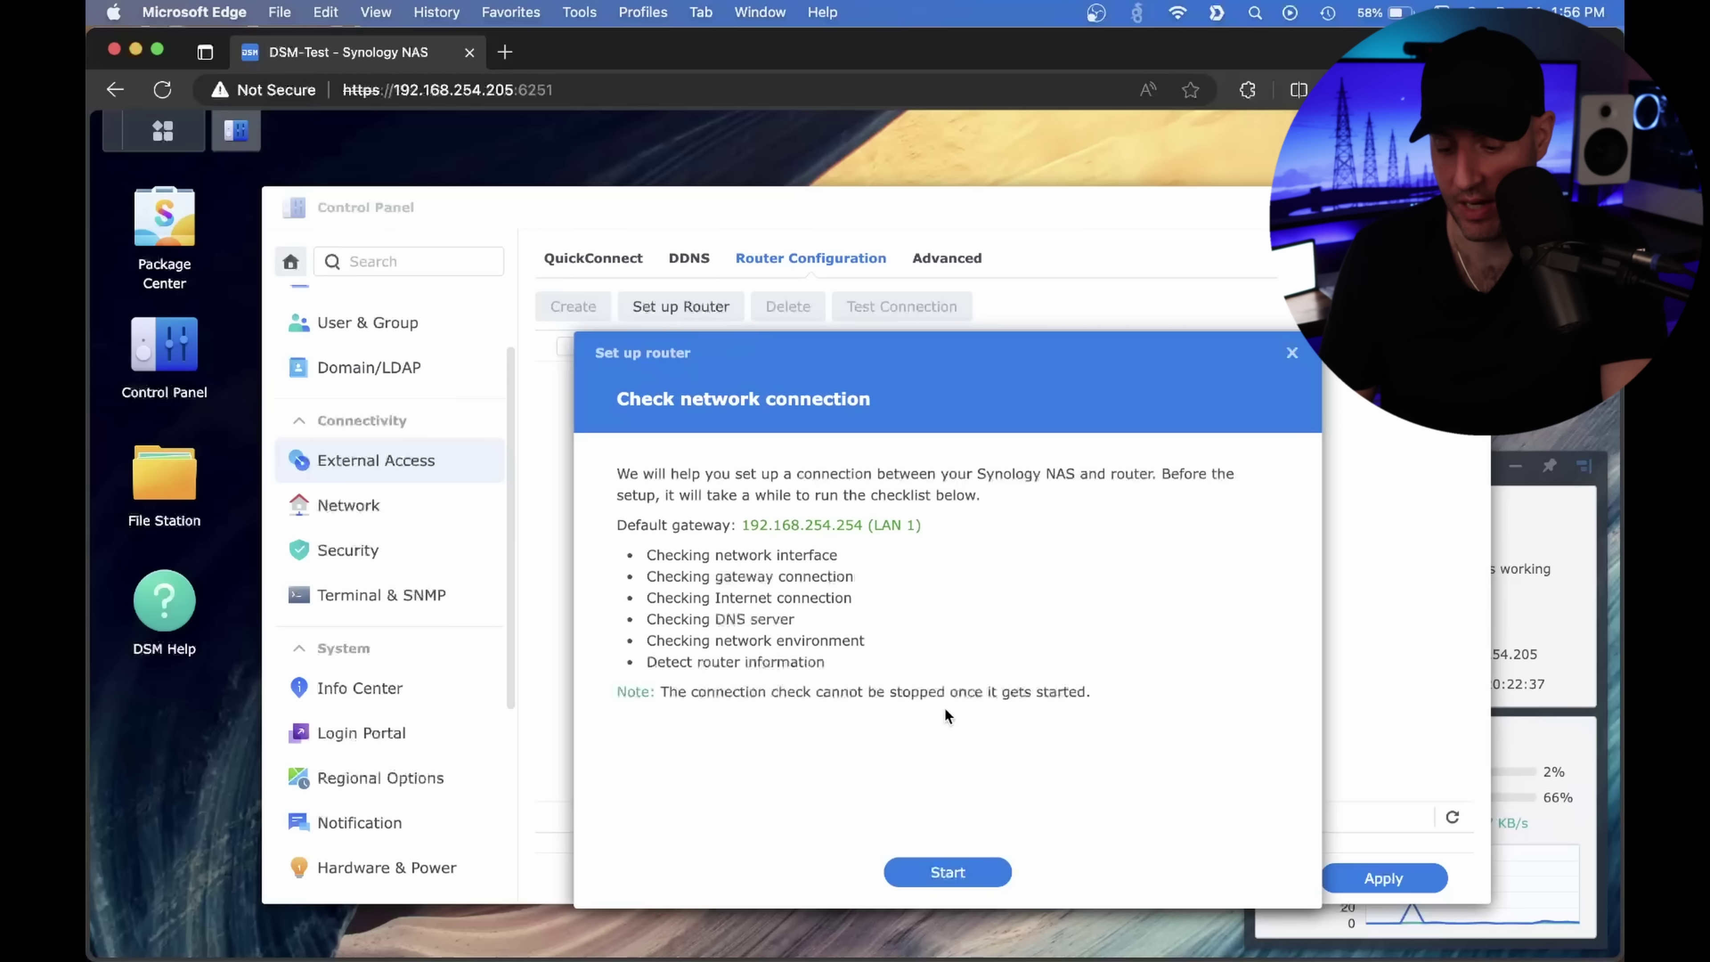
left_click(956, 875)
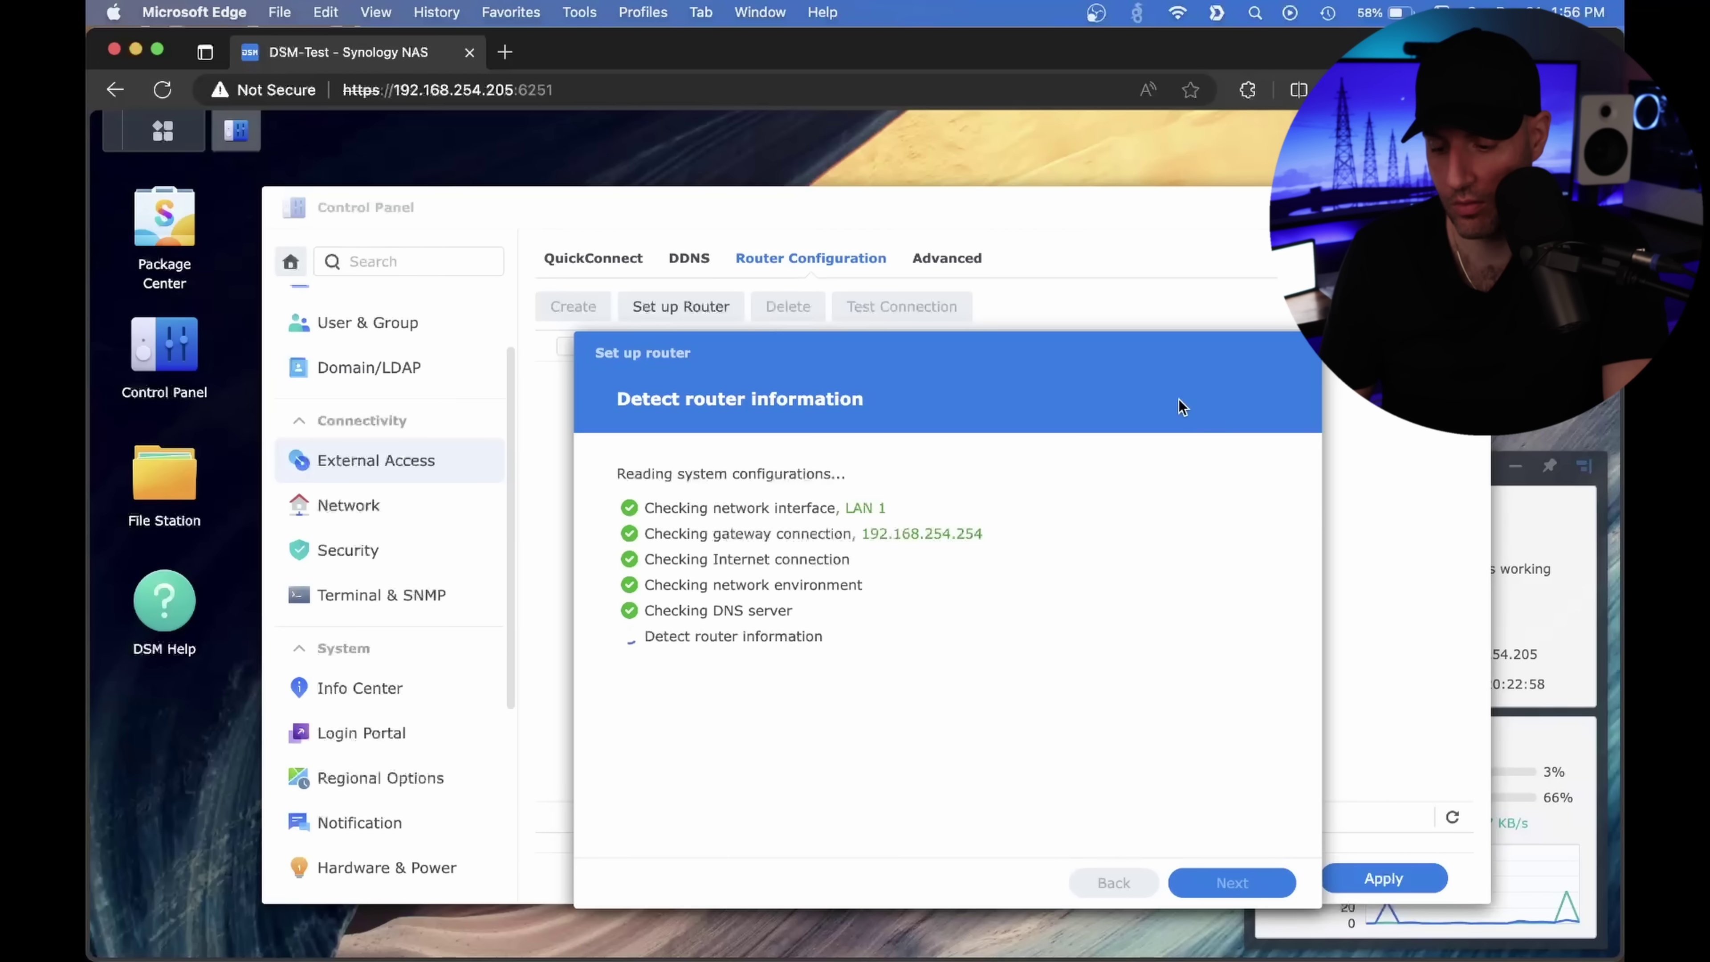
left_click_drag(1142, 354, 1306, 252)
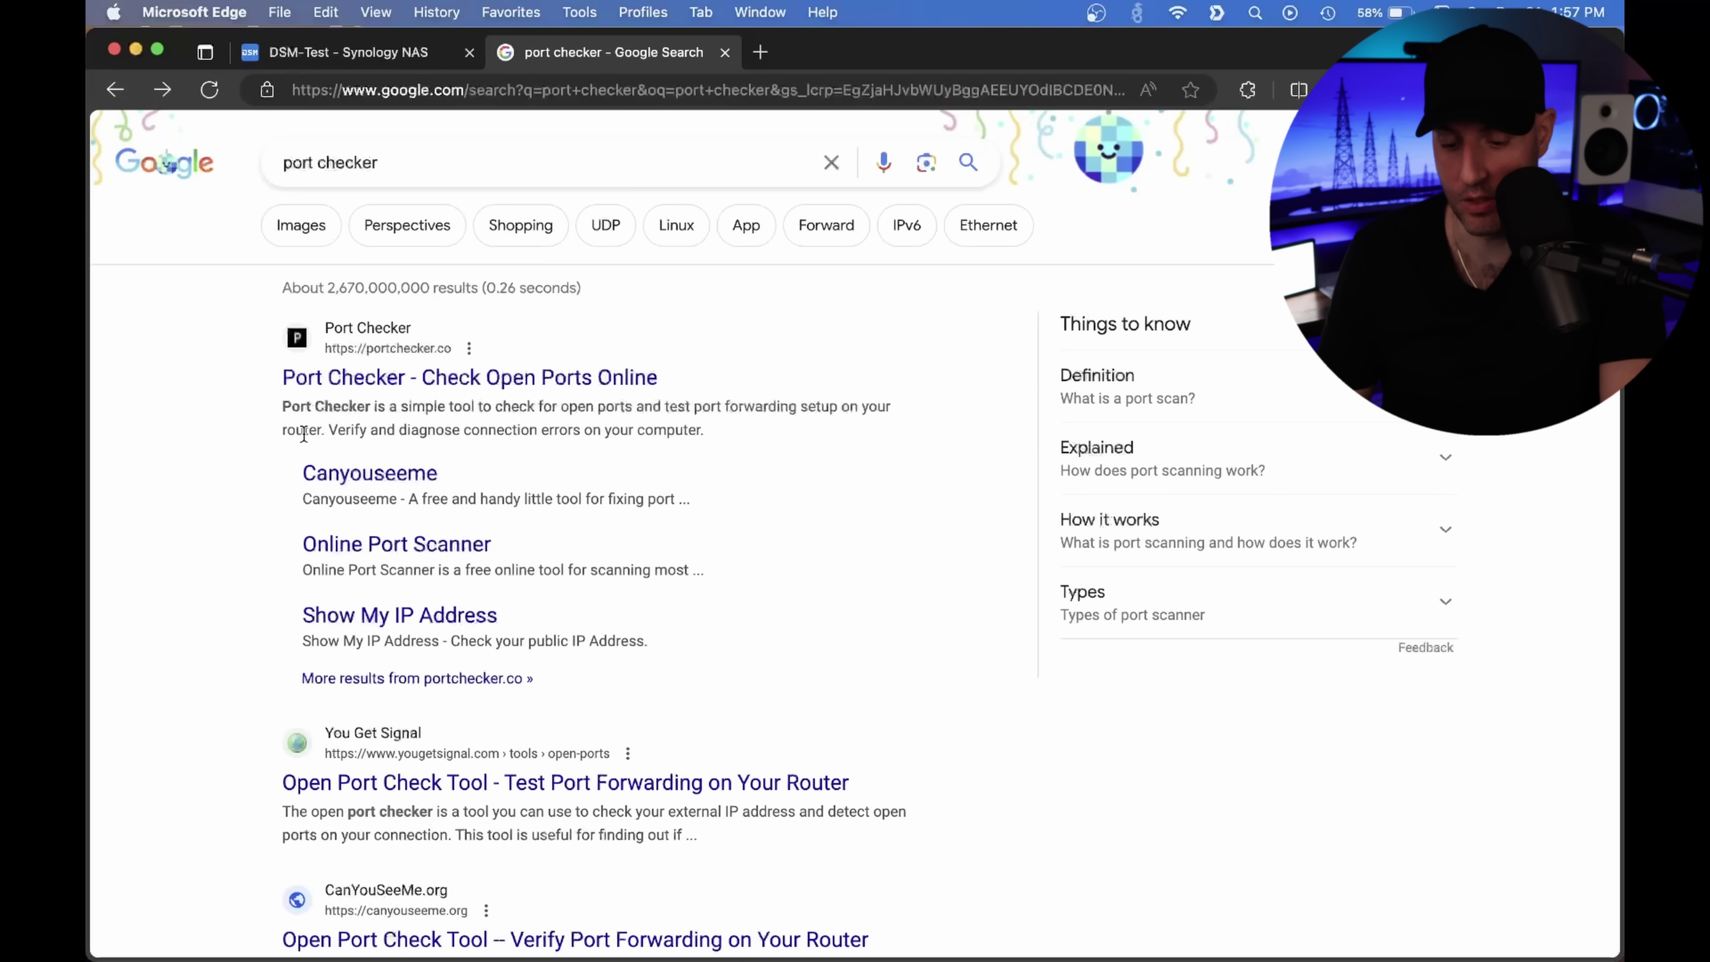
Look through the port checker search results for an online port testing site, and return to the NAS desktop.
scroll(250, 495, "down", 8)
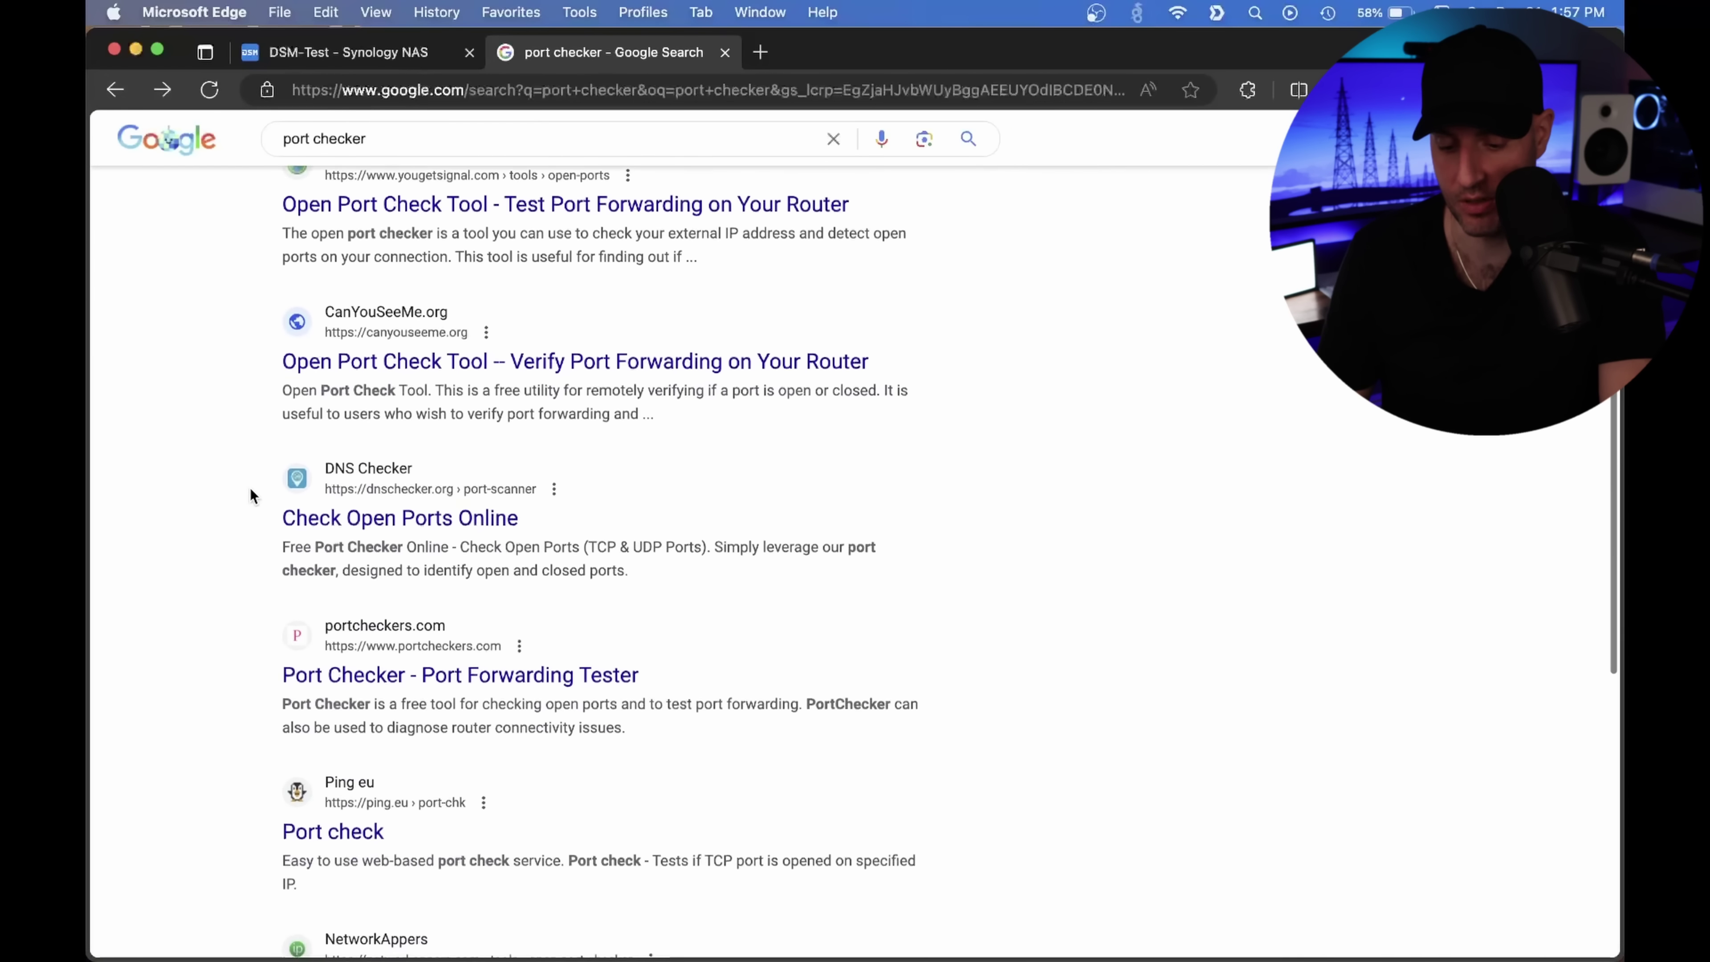
scroll(250, 496, "up", 9)
left_click(350, 57)
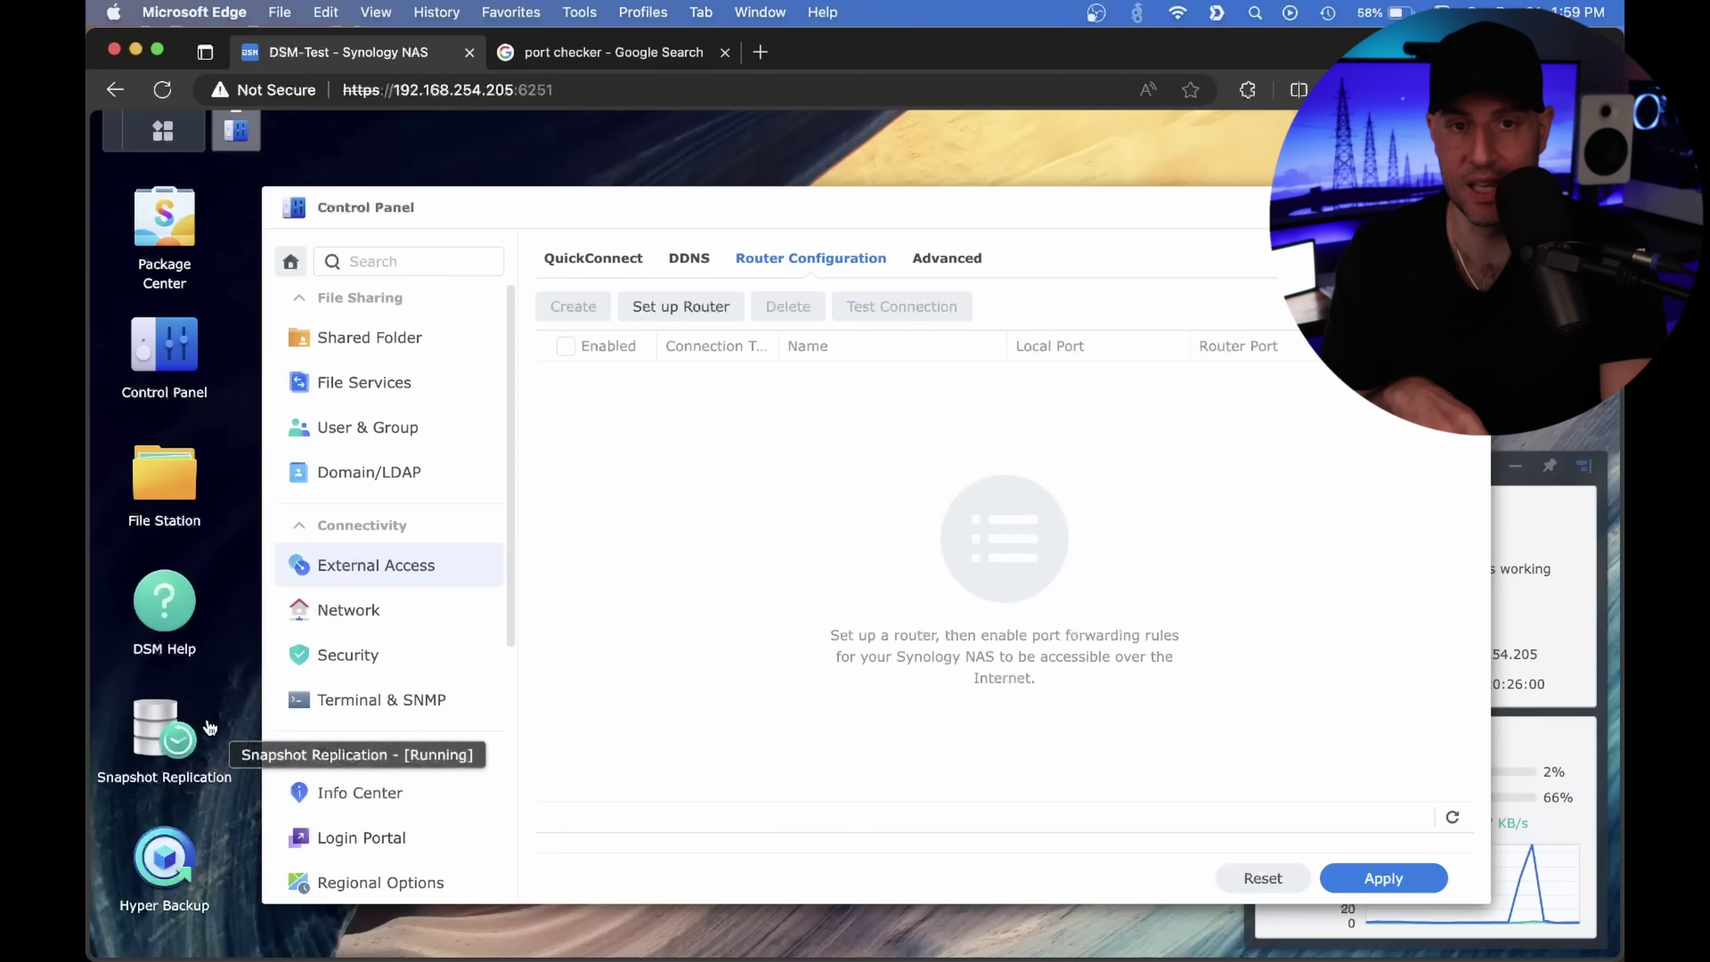
Review the UPS support settings under Hardware & Power.
scroll(374, 606, "down", 3)
scroll(375, 606, "down", 6)
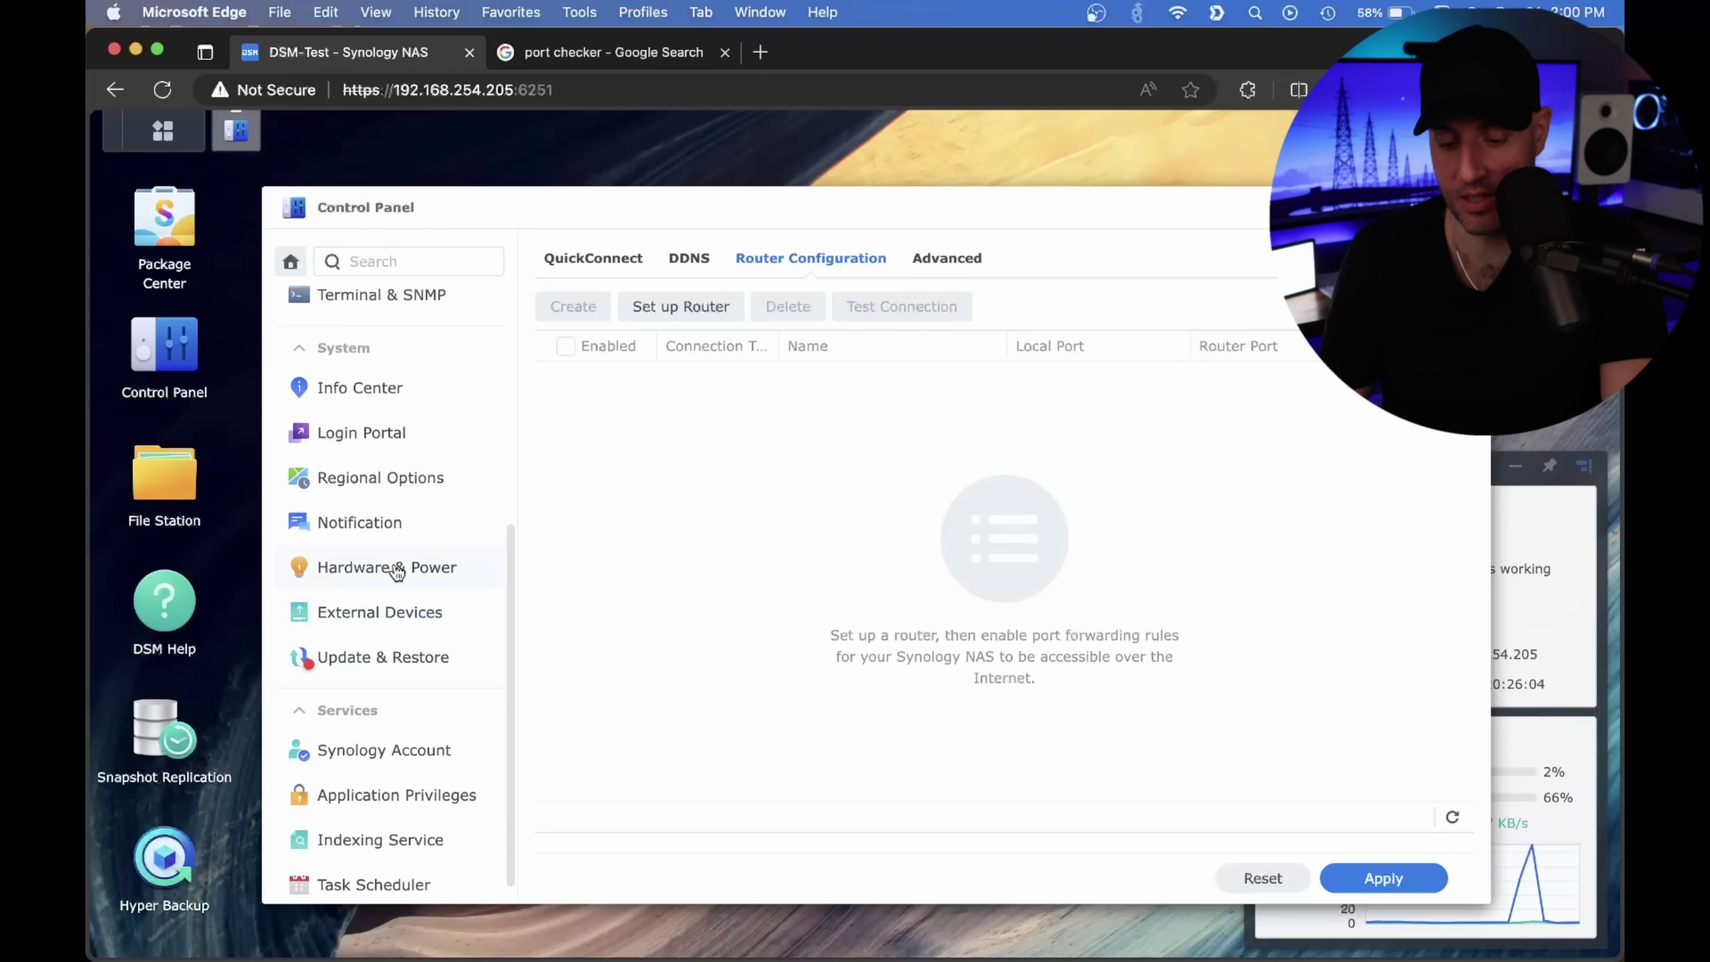
left_click(397, 569)
left_click(928, 259)
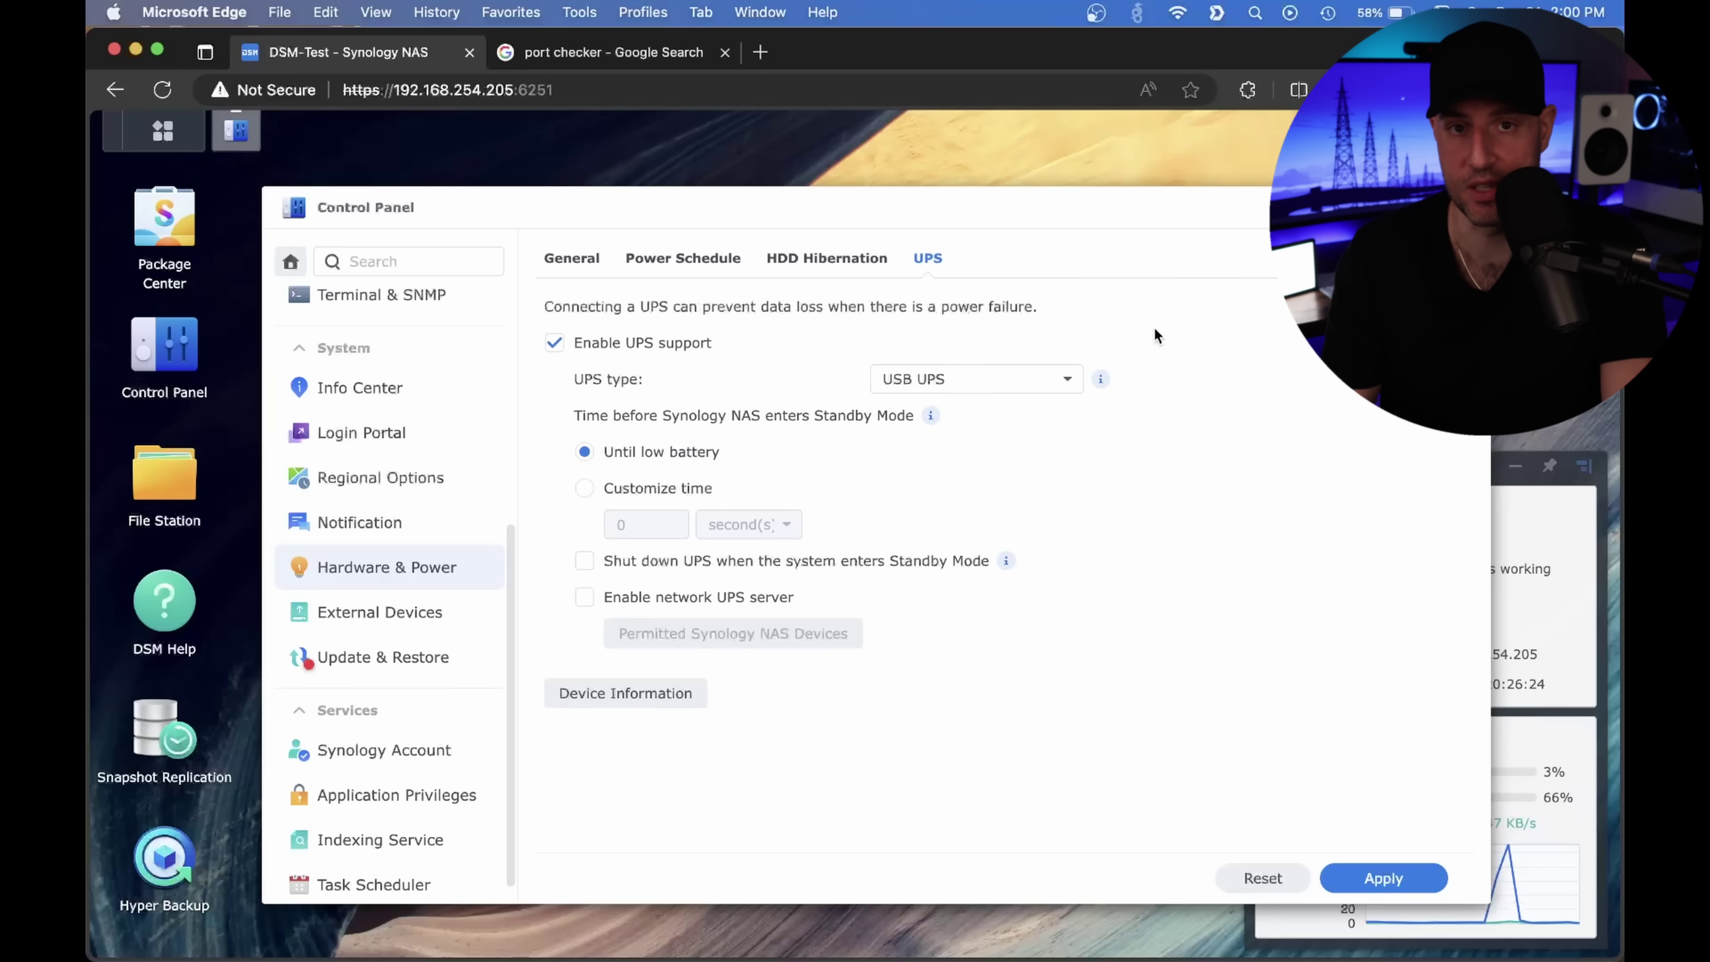
Open Snapshot Replication and examine the snapshot schedule and protection of each shared folder.
left_click(170, 747)
left_click_drag(795, 290, 656, 249)
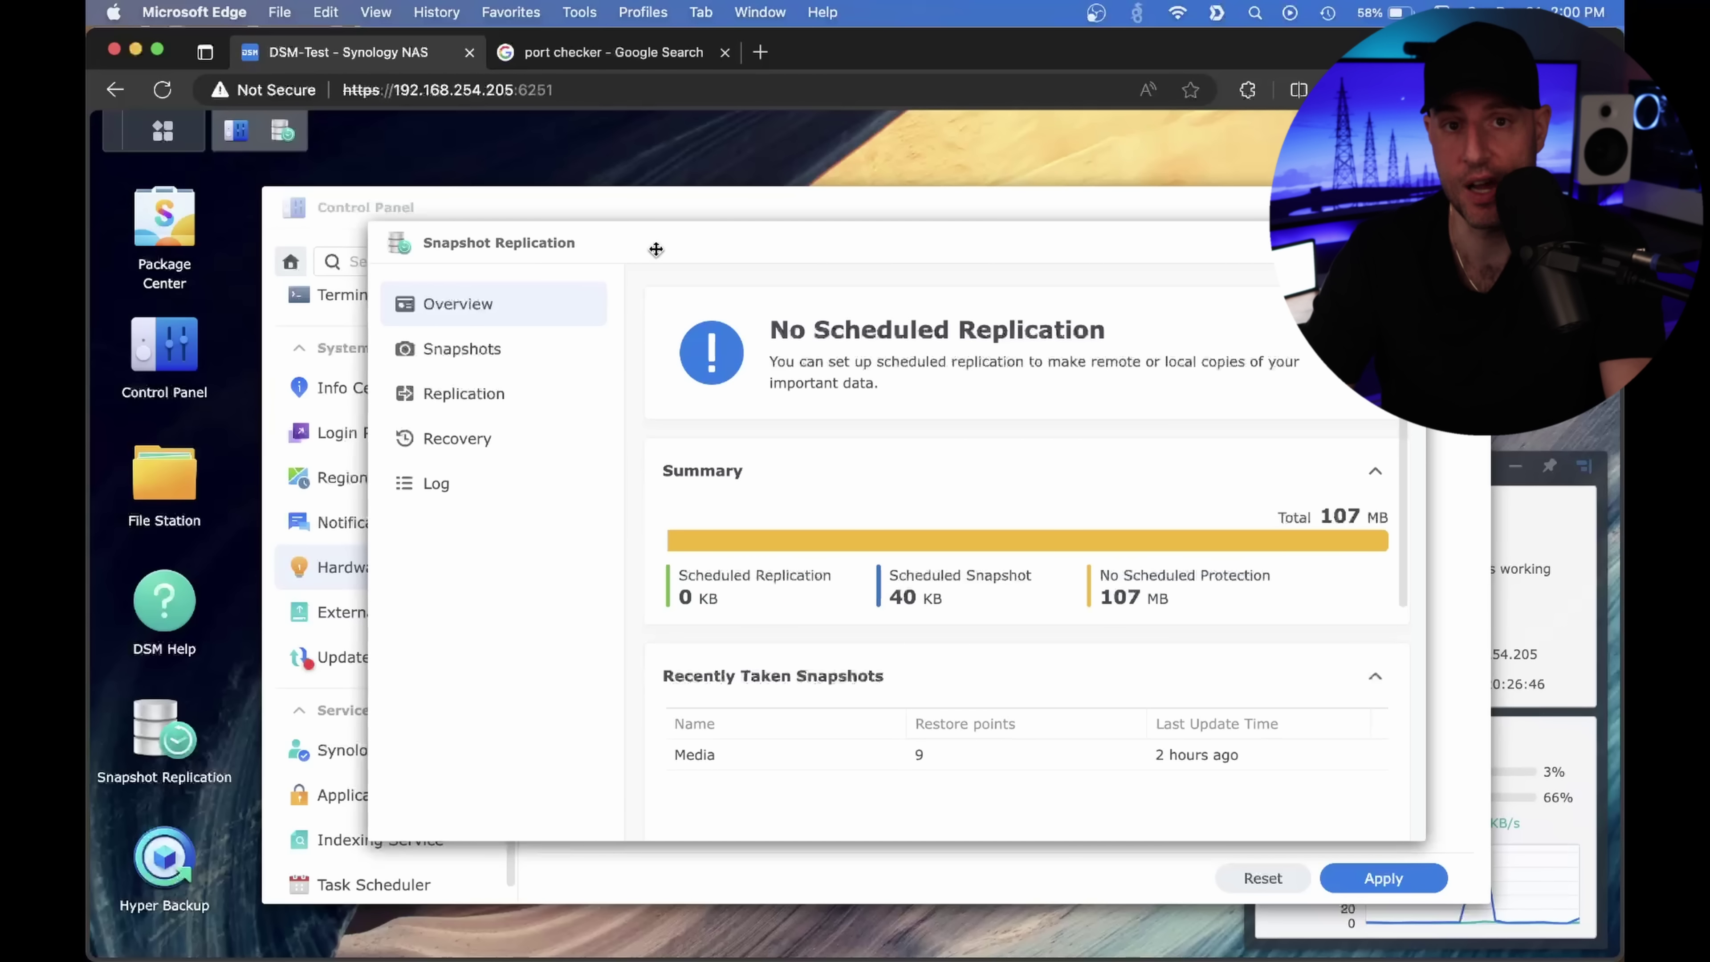
left_click(526, 357)
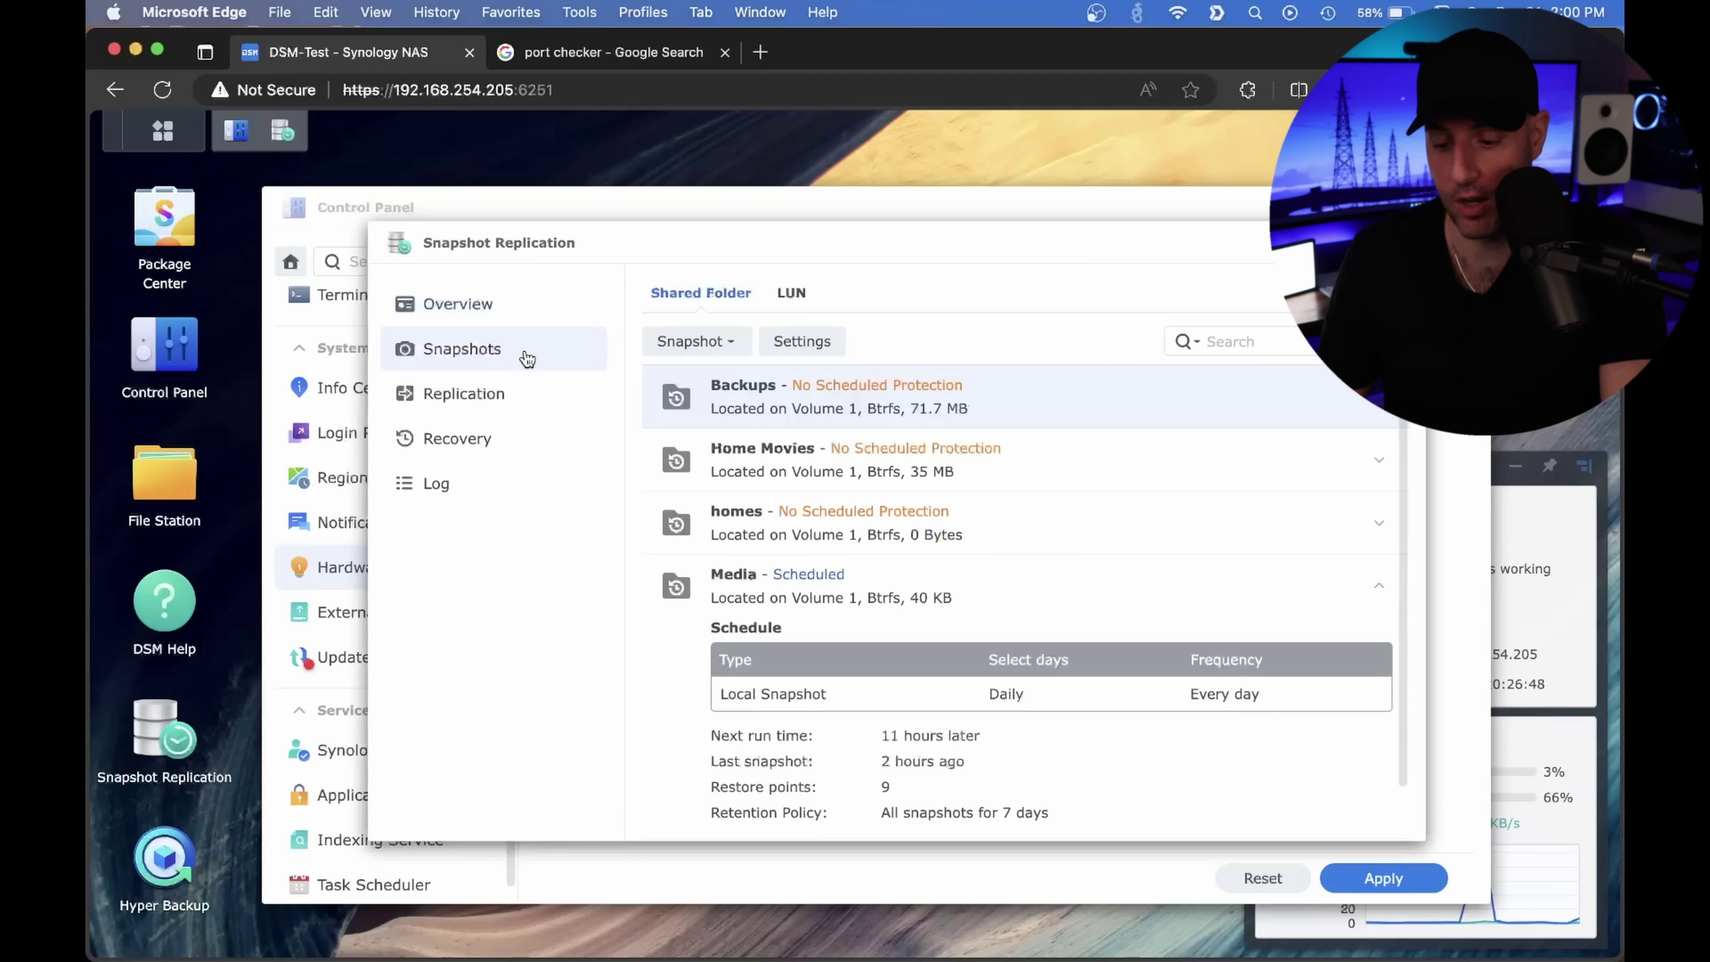
scroll(971, 490, "down", 1)
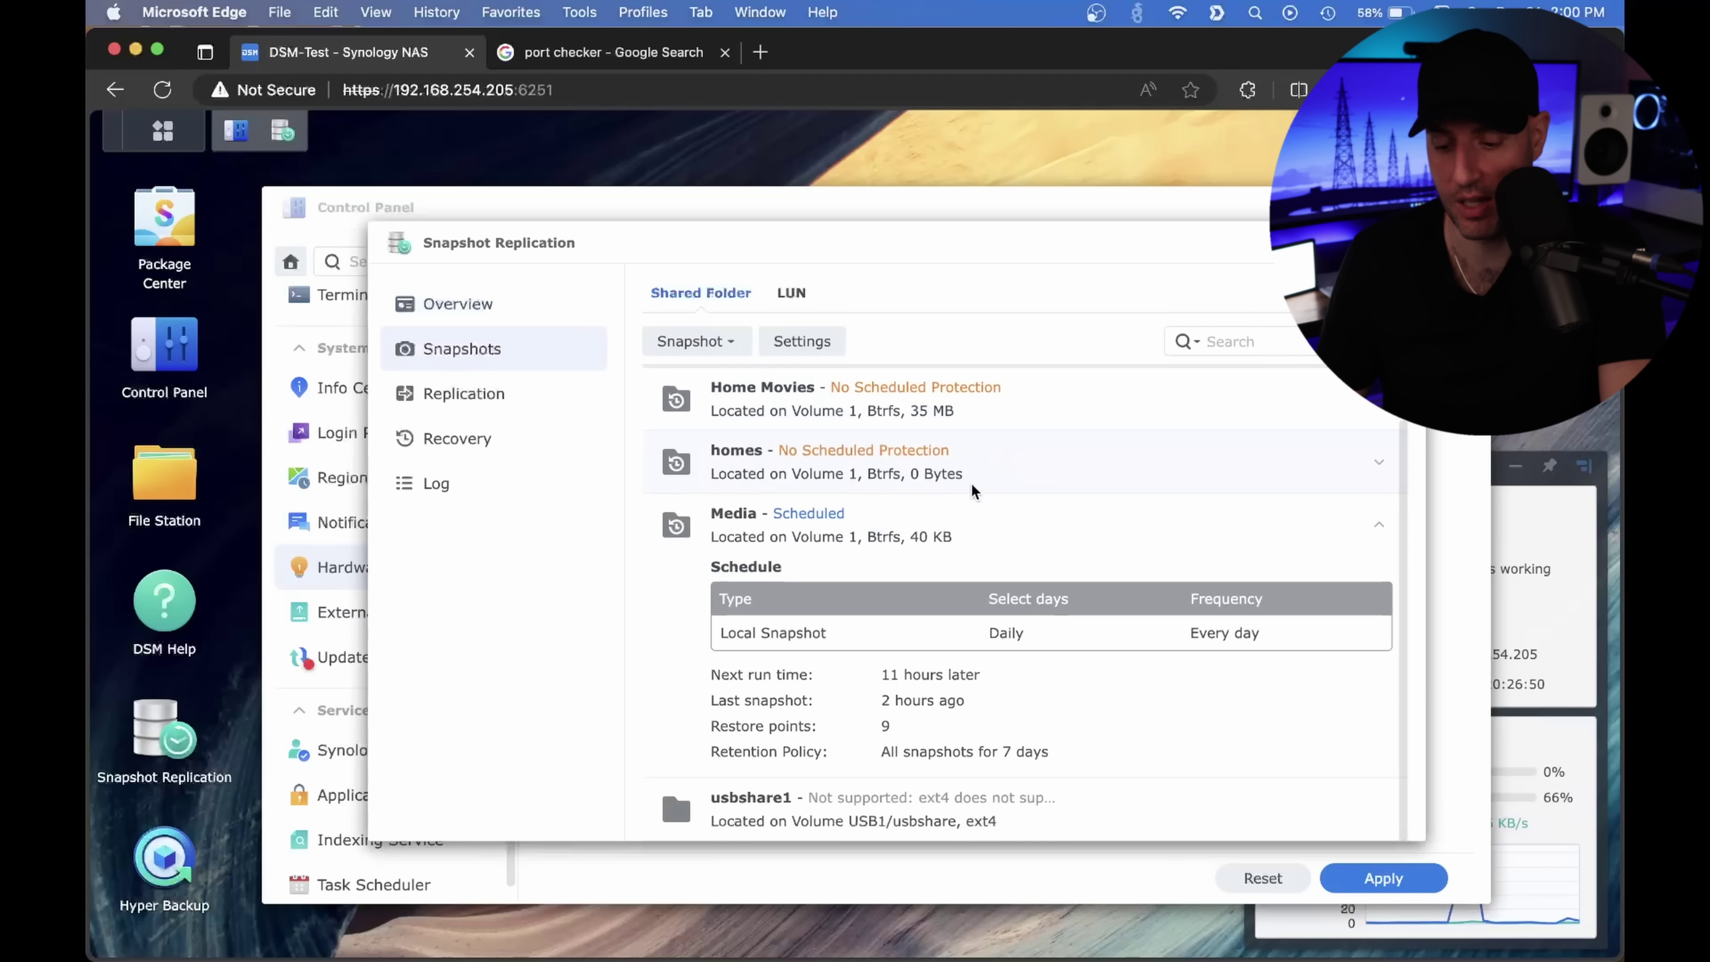
scroll(784, 492, "up", 1)
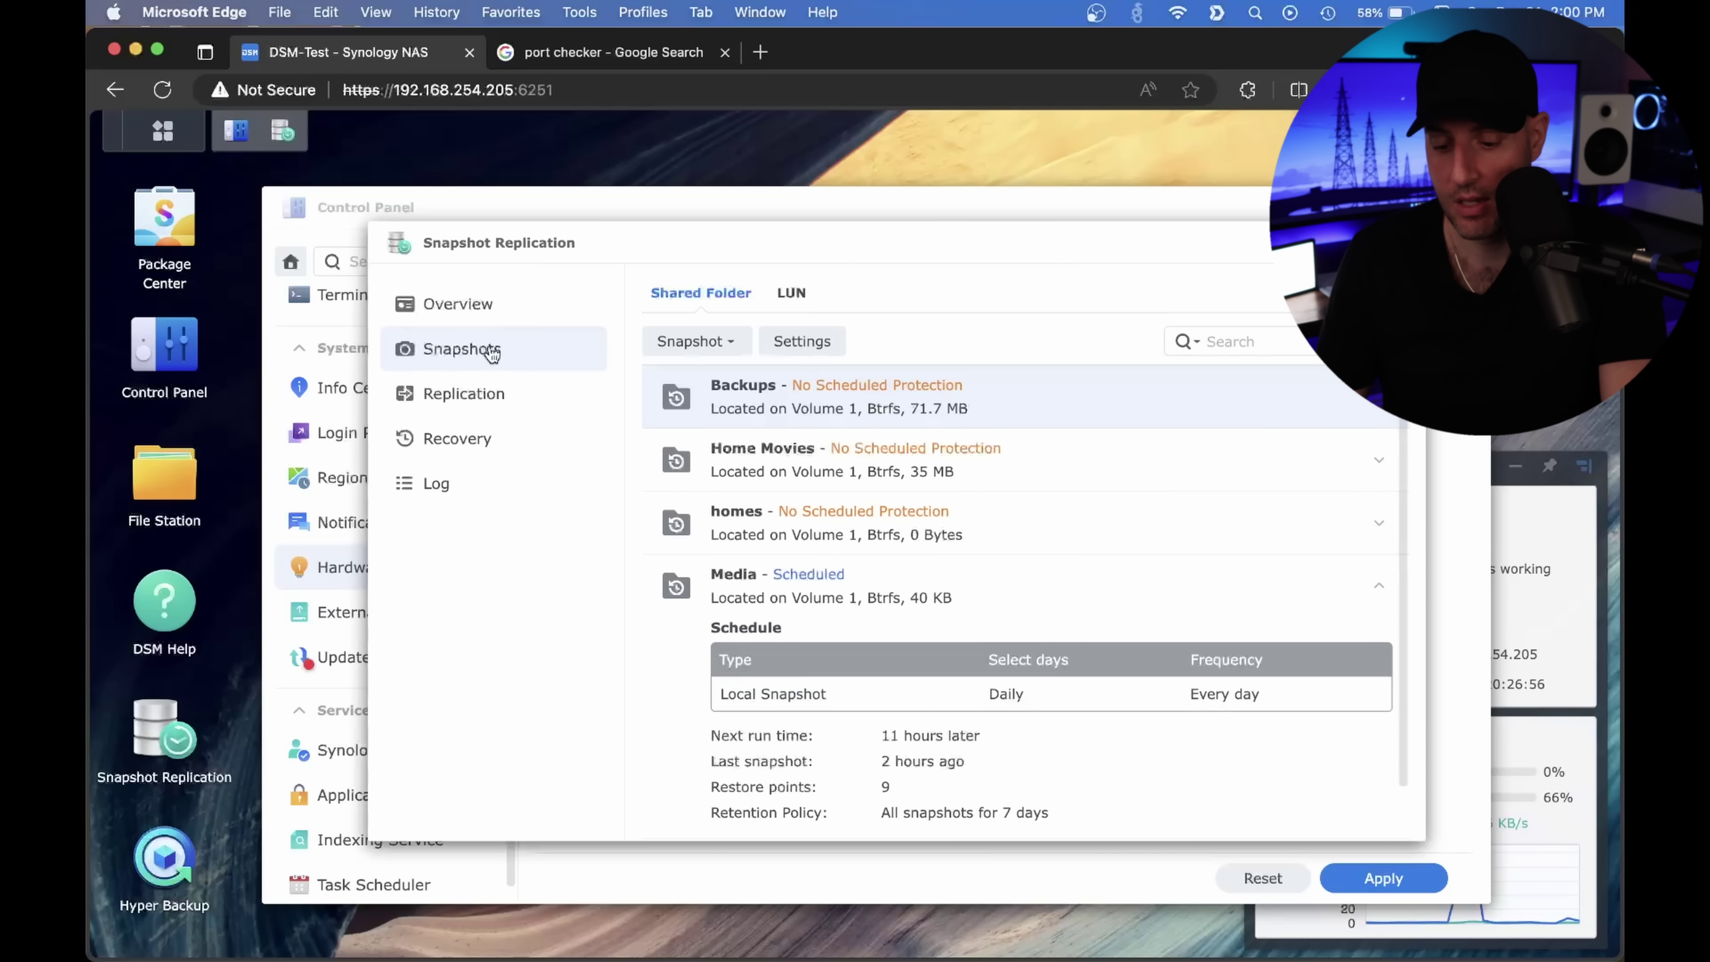
scroll(854, 496, "down", 1)
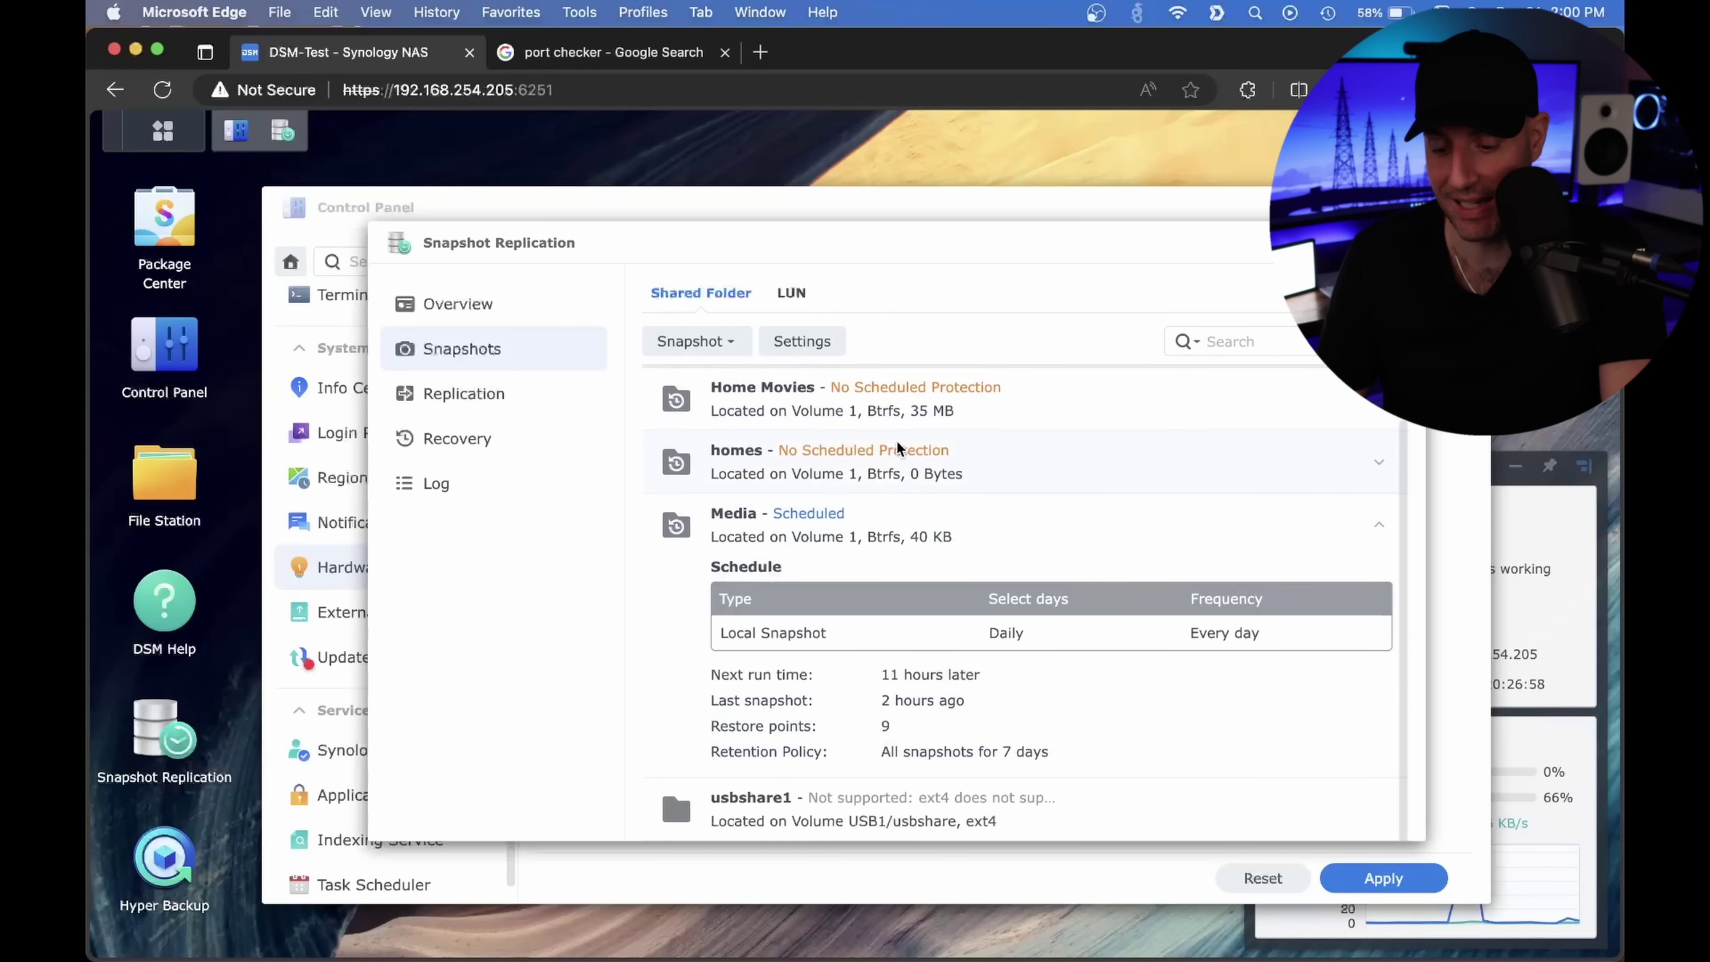
scroll(866, 548, "up", 1)
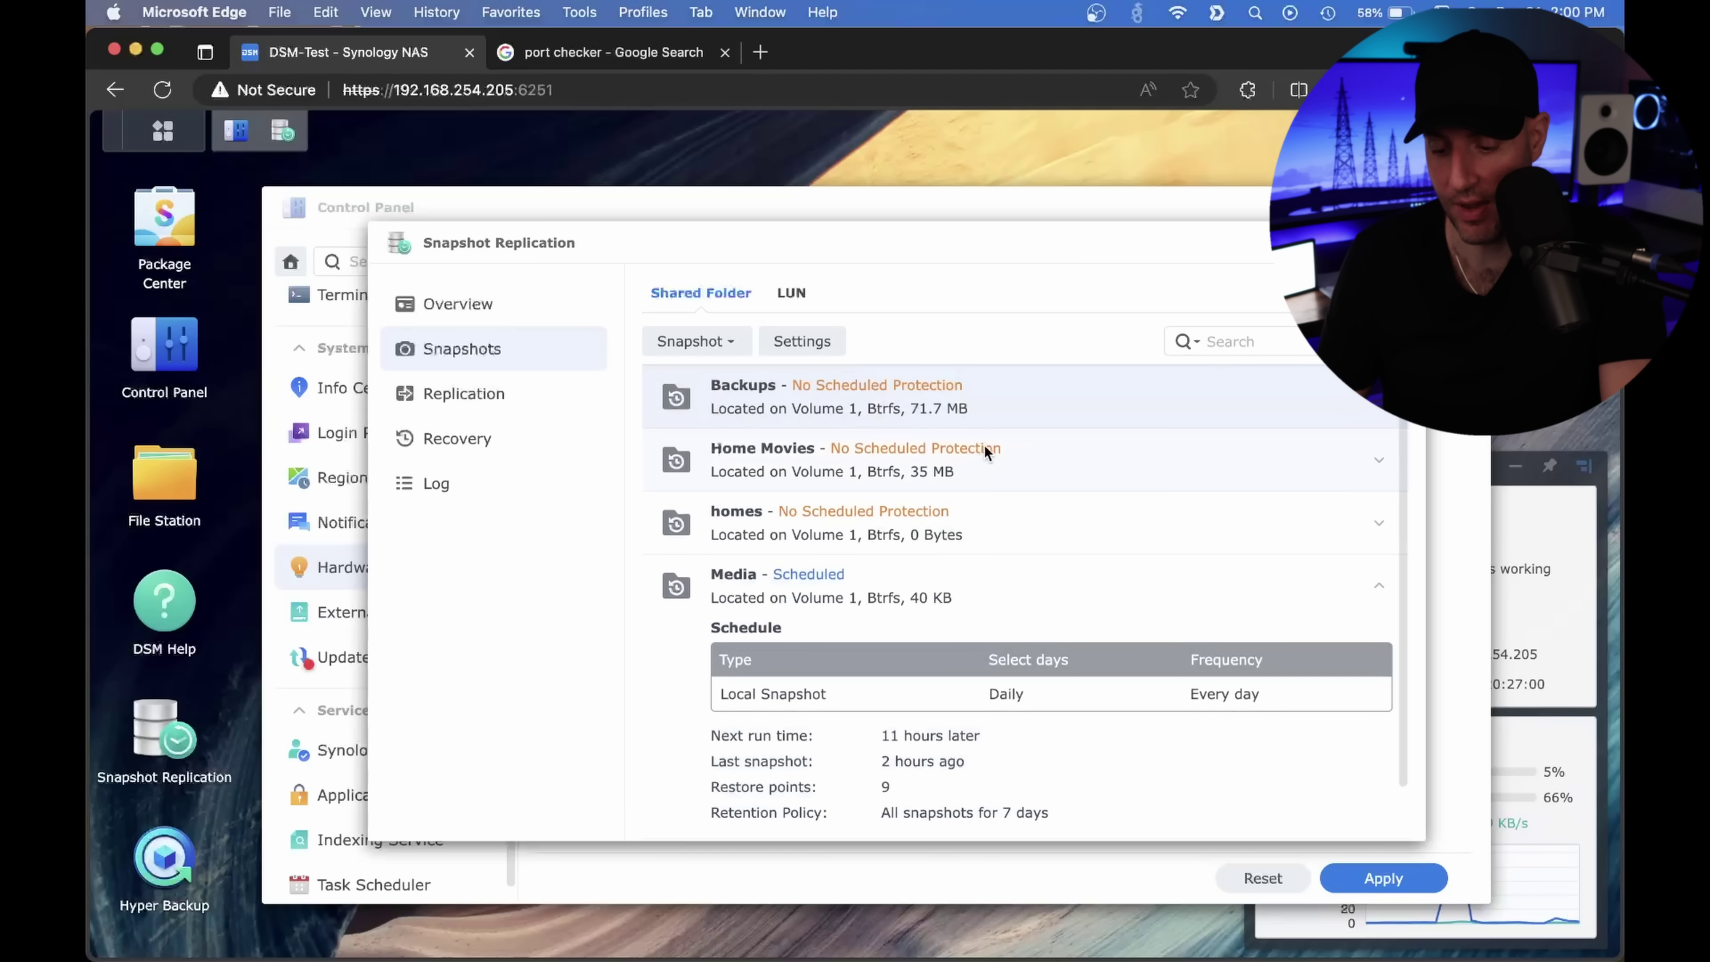
Enable a snapshot schedule and a retention policy in the snapshot settings of the Home Movies shared folder.
left_click(816, 341)
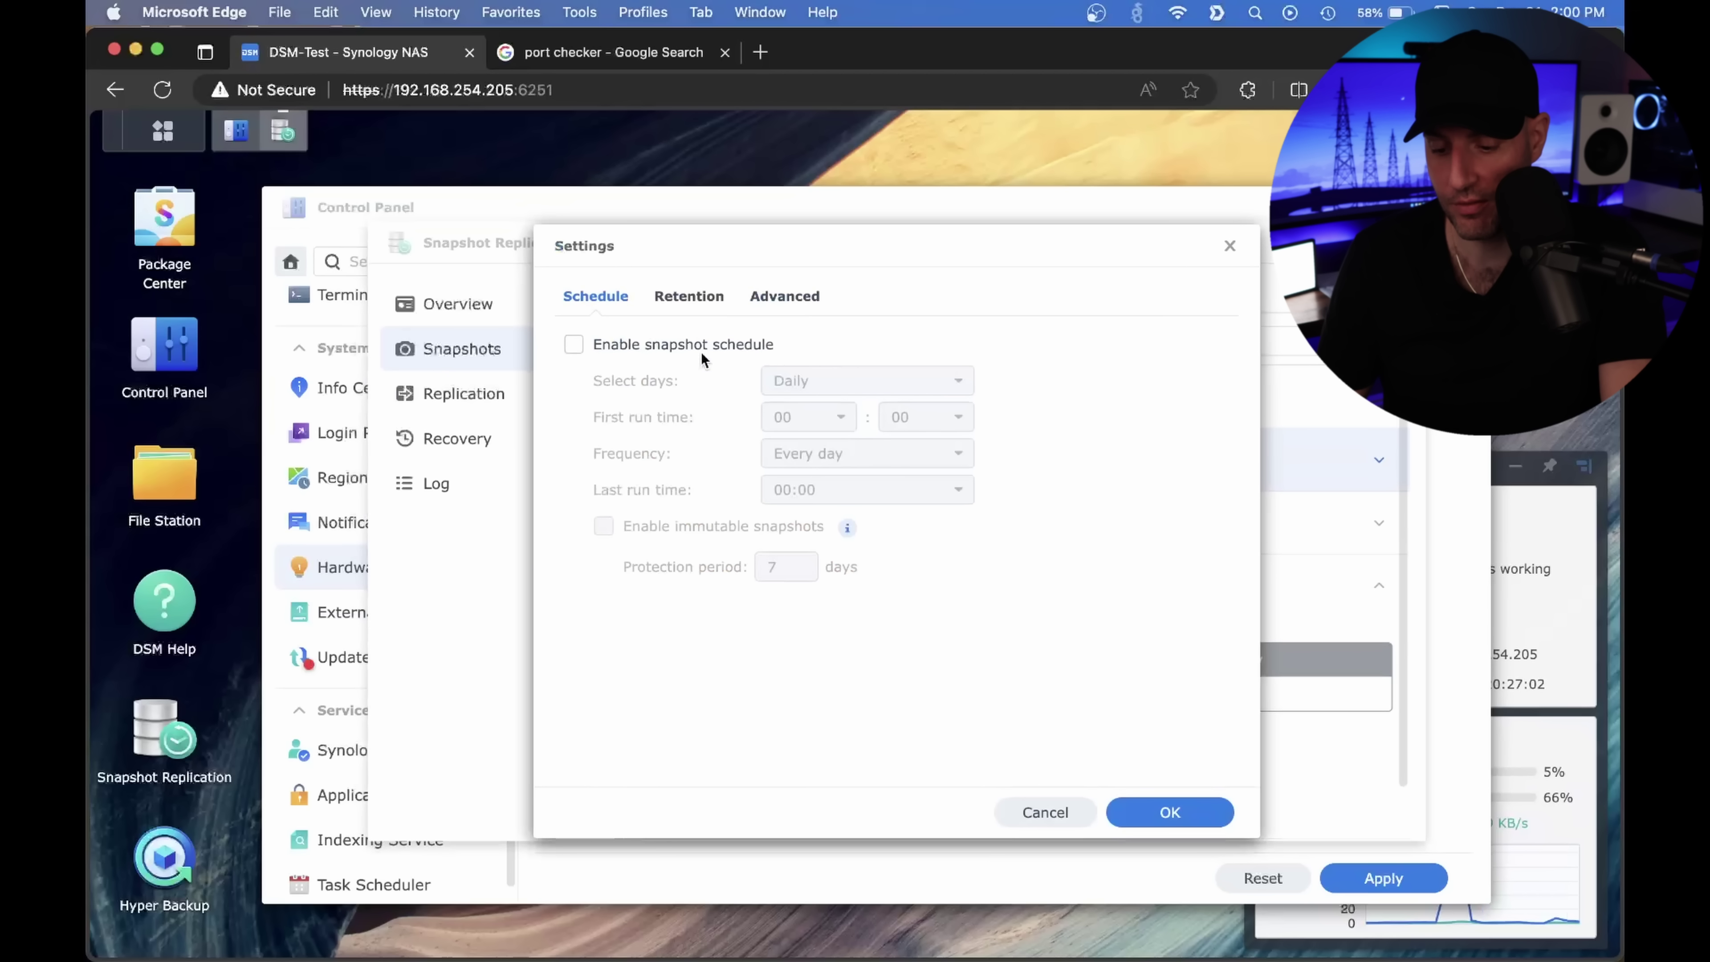
left_click(651, 350)
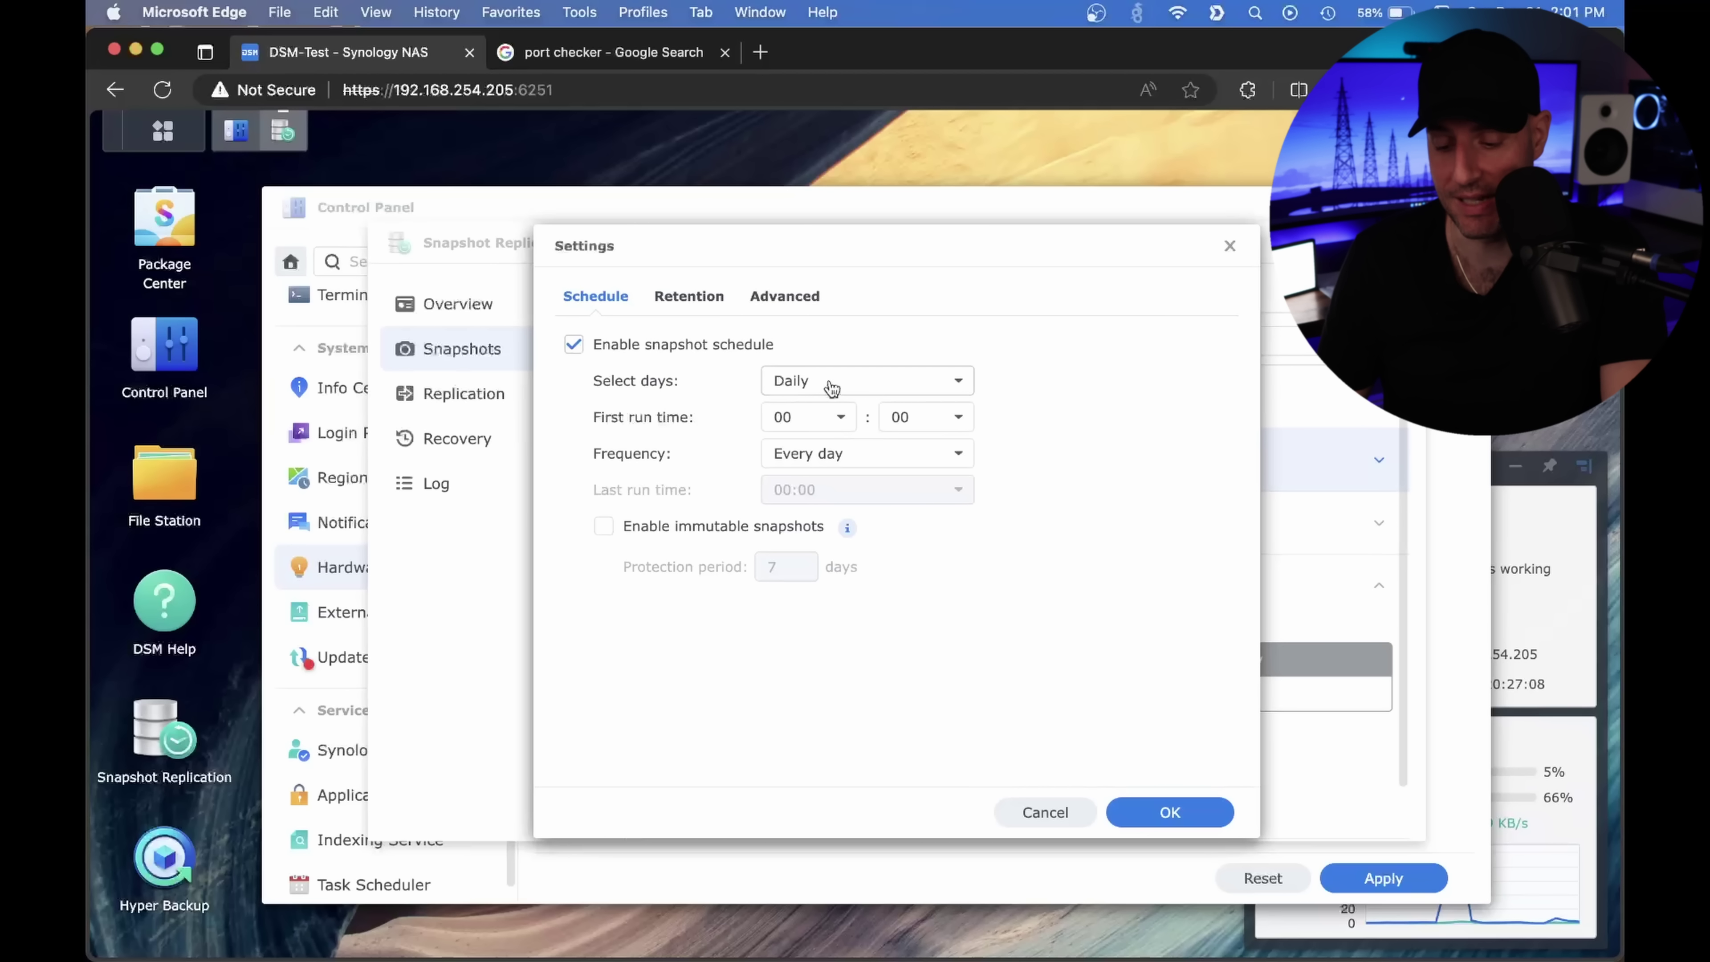
left_click(715, 301)
left_click(682, 403)
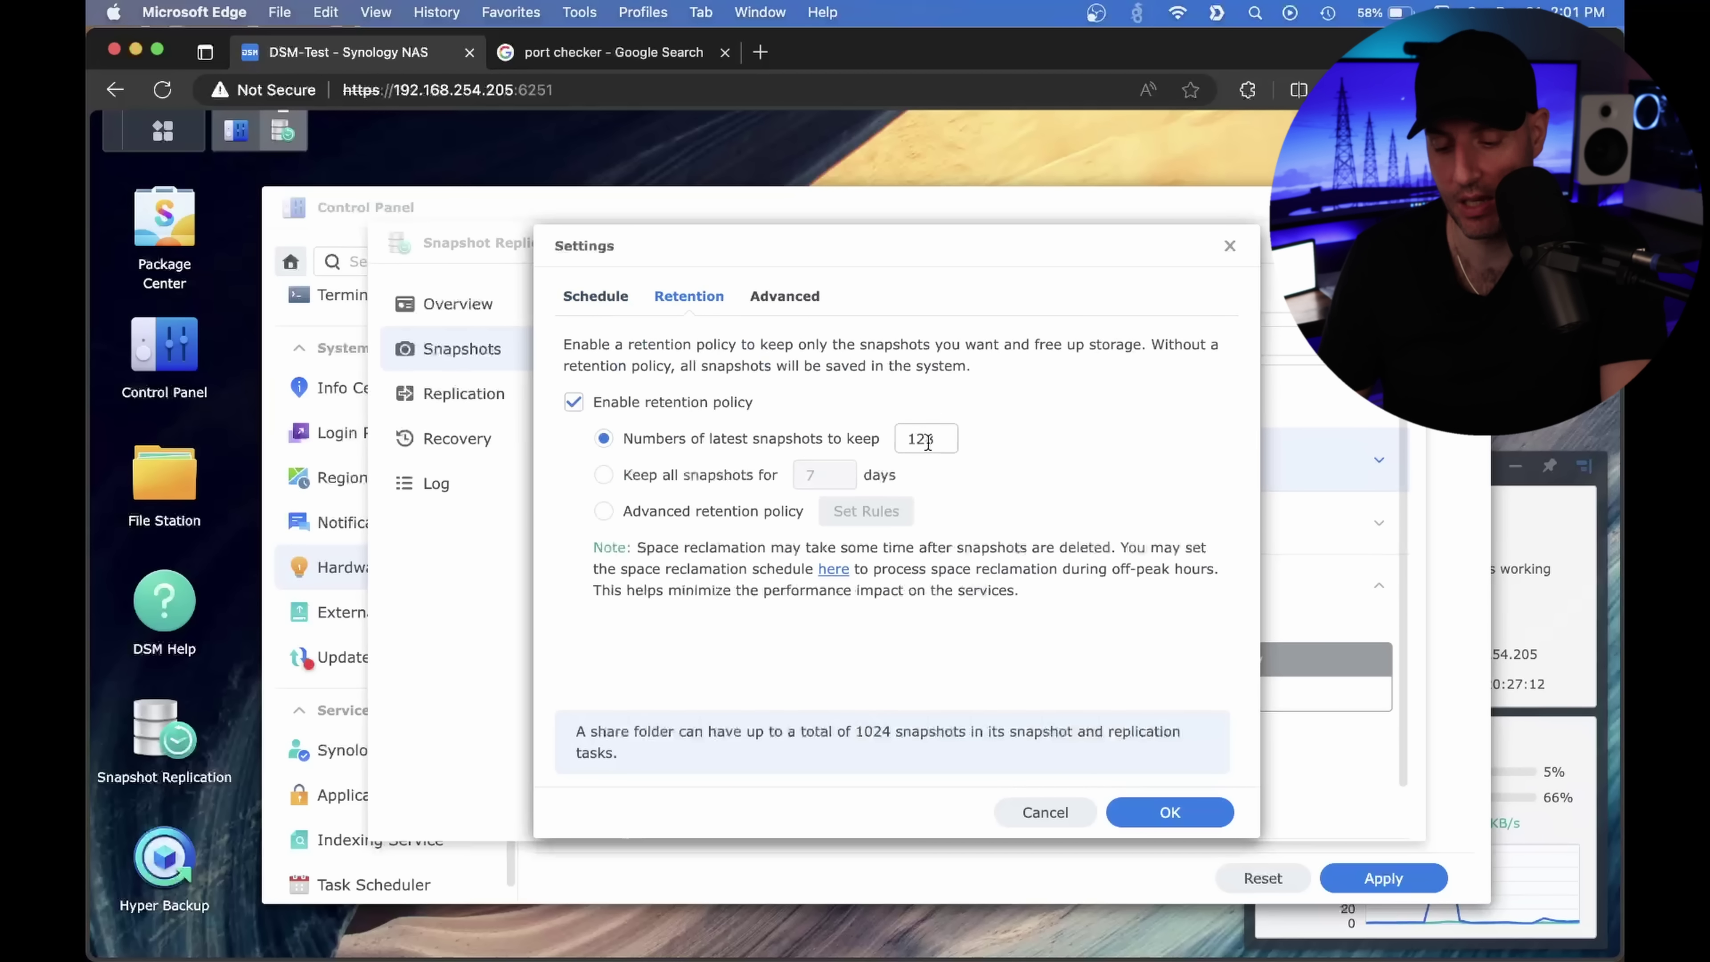
Set the number of latest snapshots to keep to 30, and compare it with the snapshot schedule.
left_click(903, 439)
double_click(902, 439)
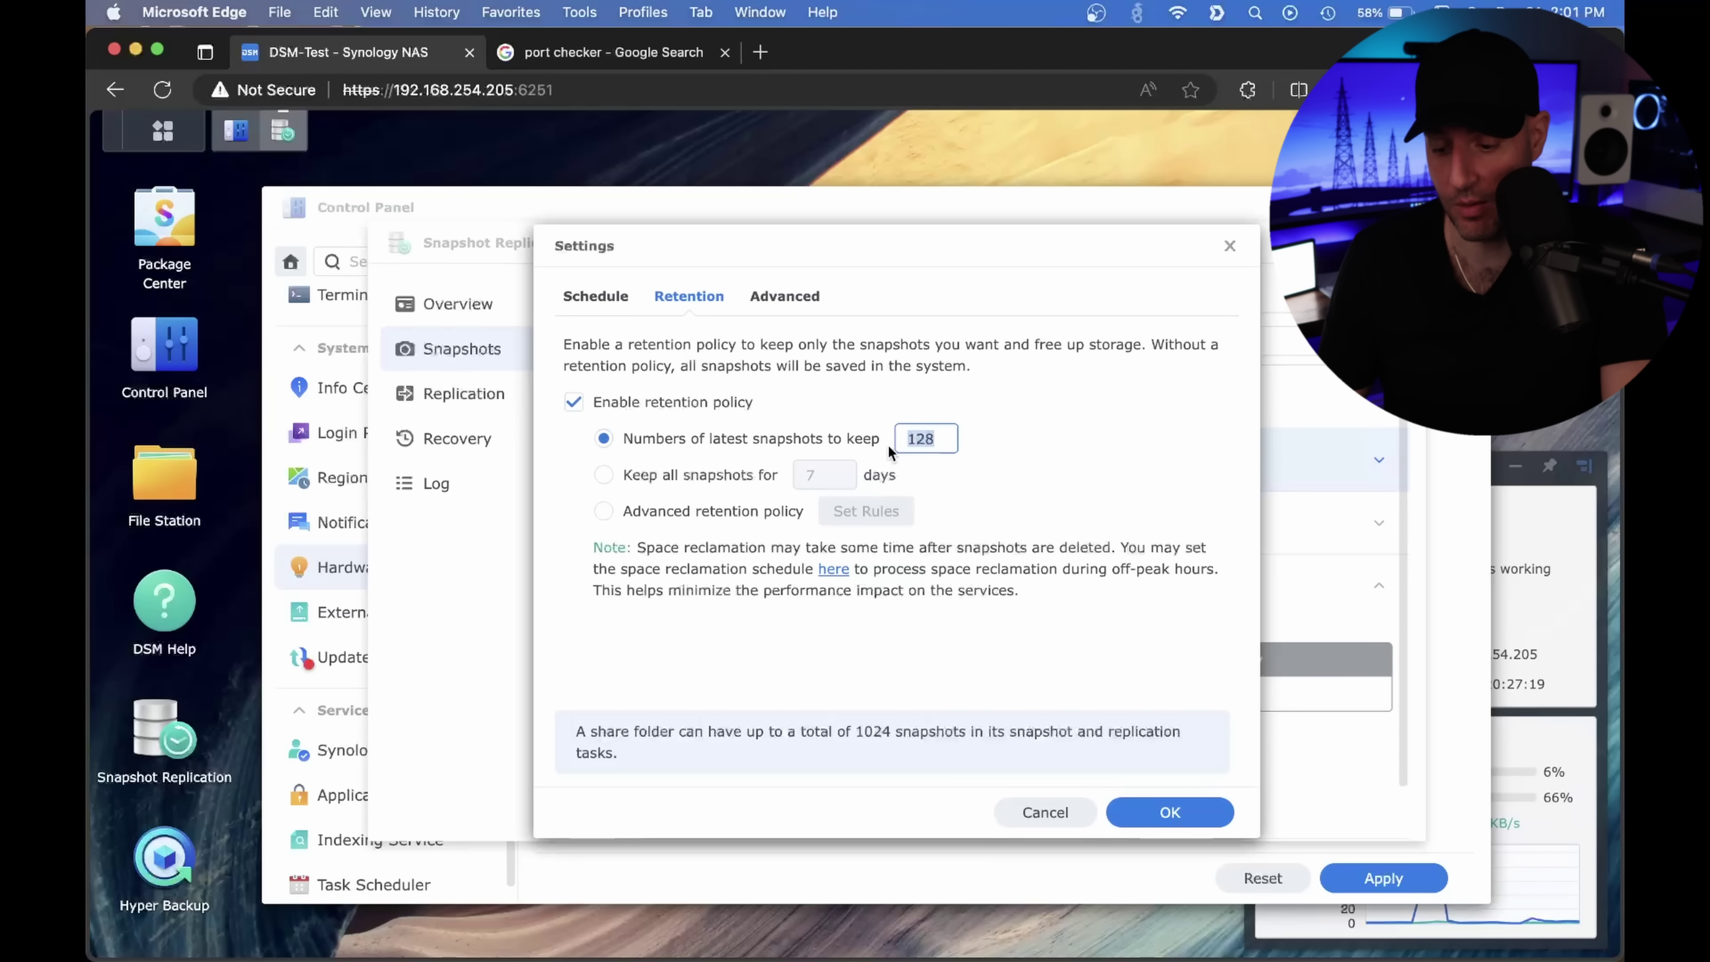
type("30")
left_click(622, 297)
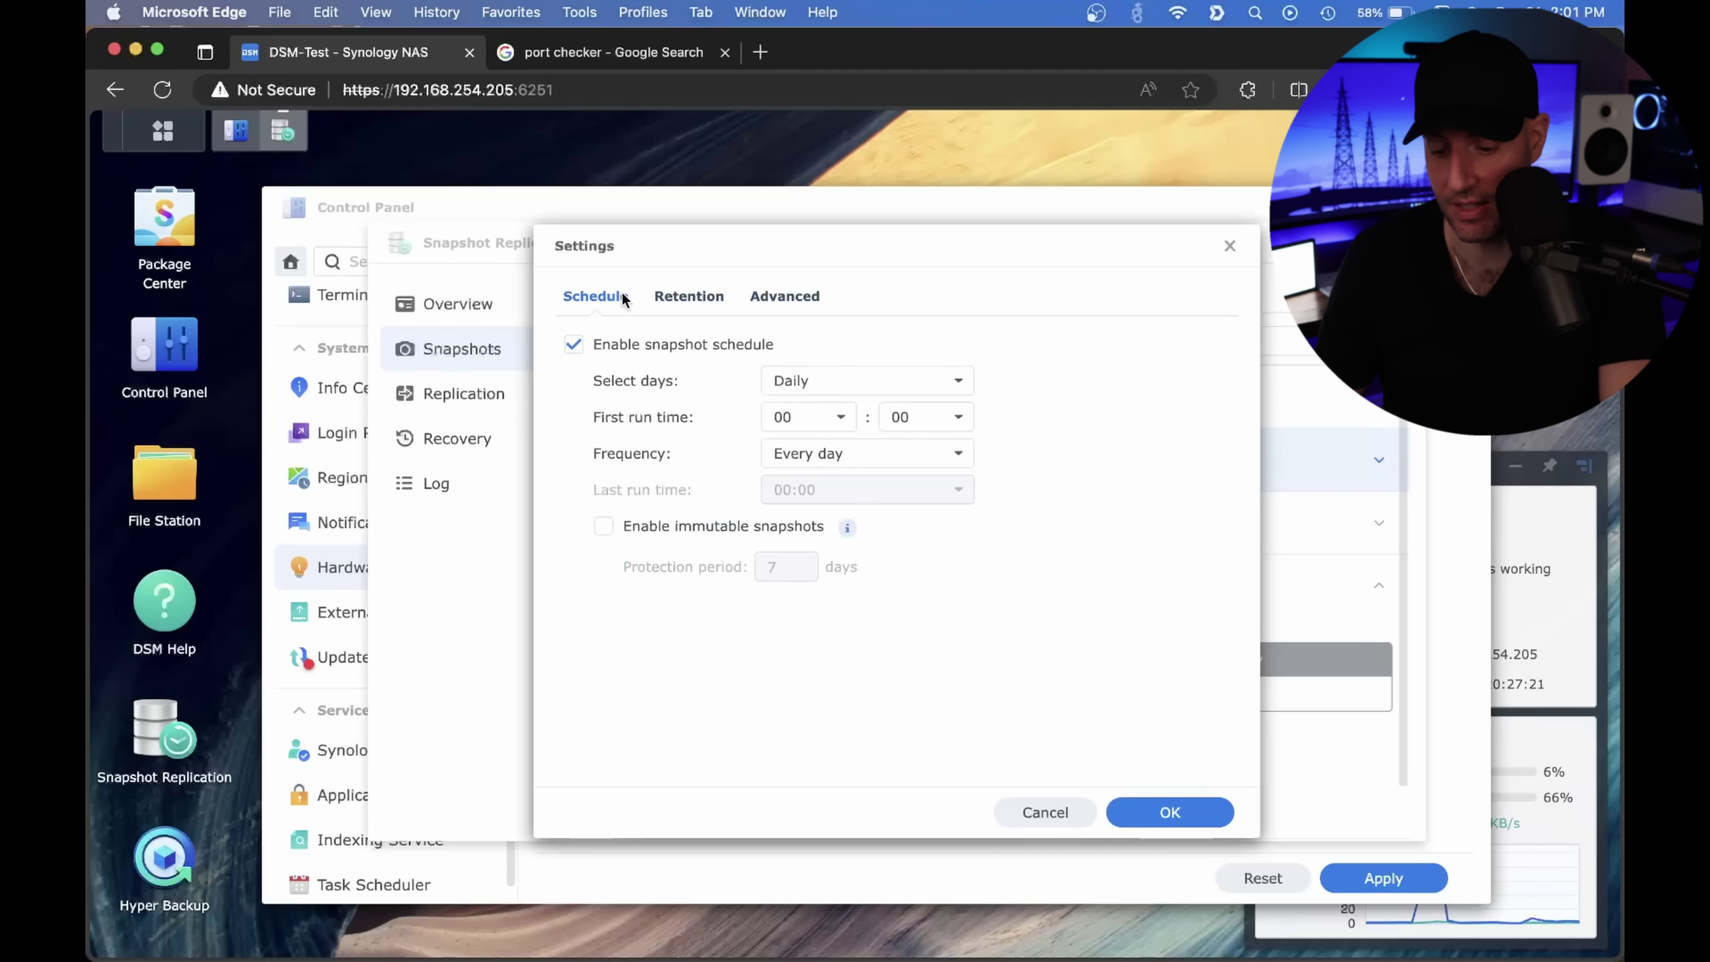
left_click(707, 296)
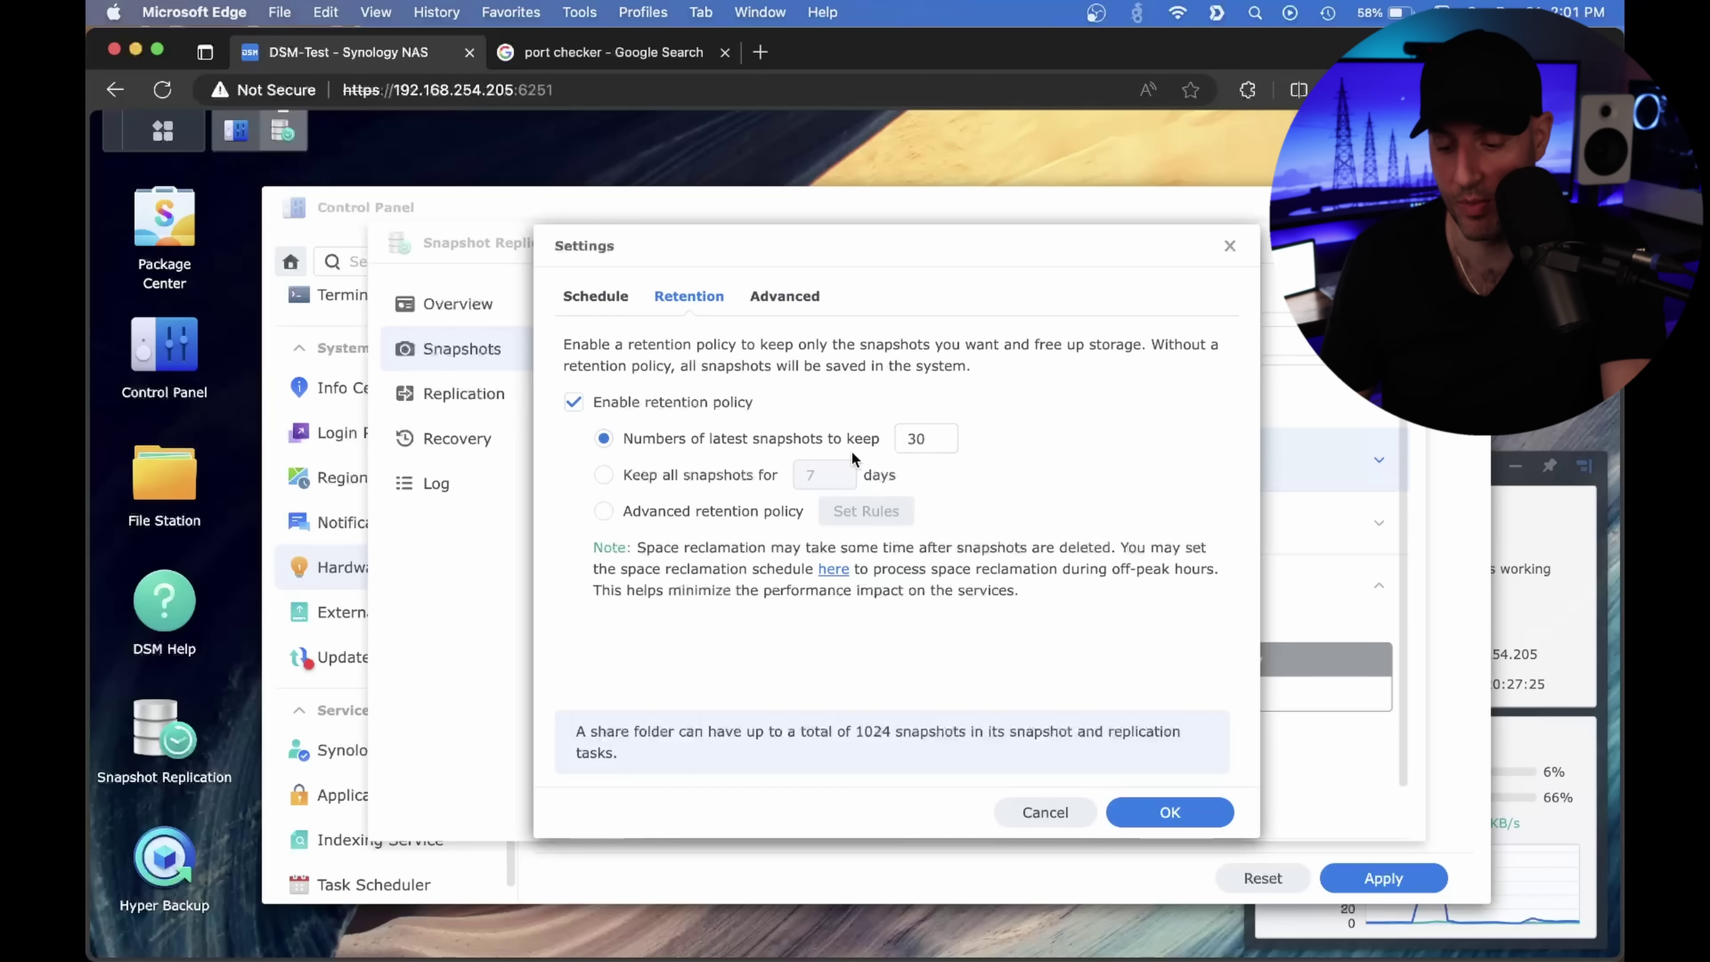
Switch the retention to the advanced retention policy, and review its rules without changing them.
left_click(693, 515)
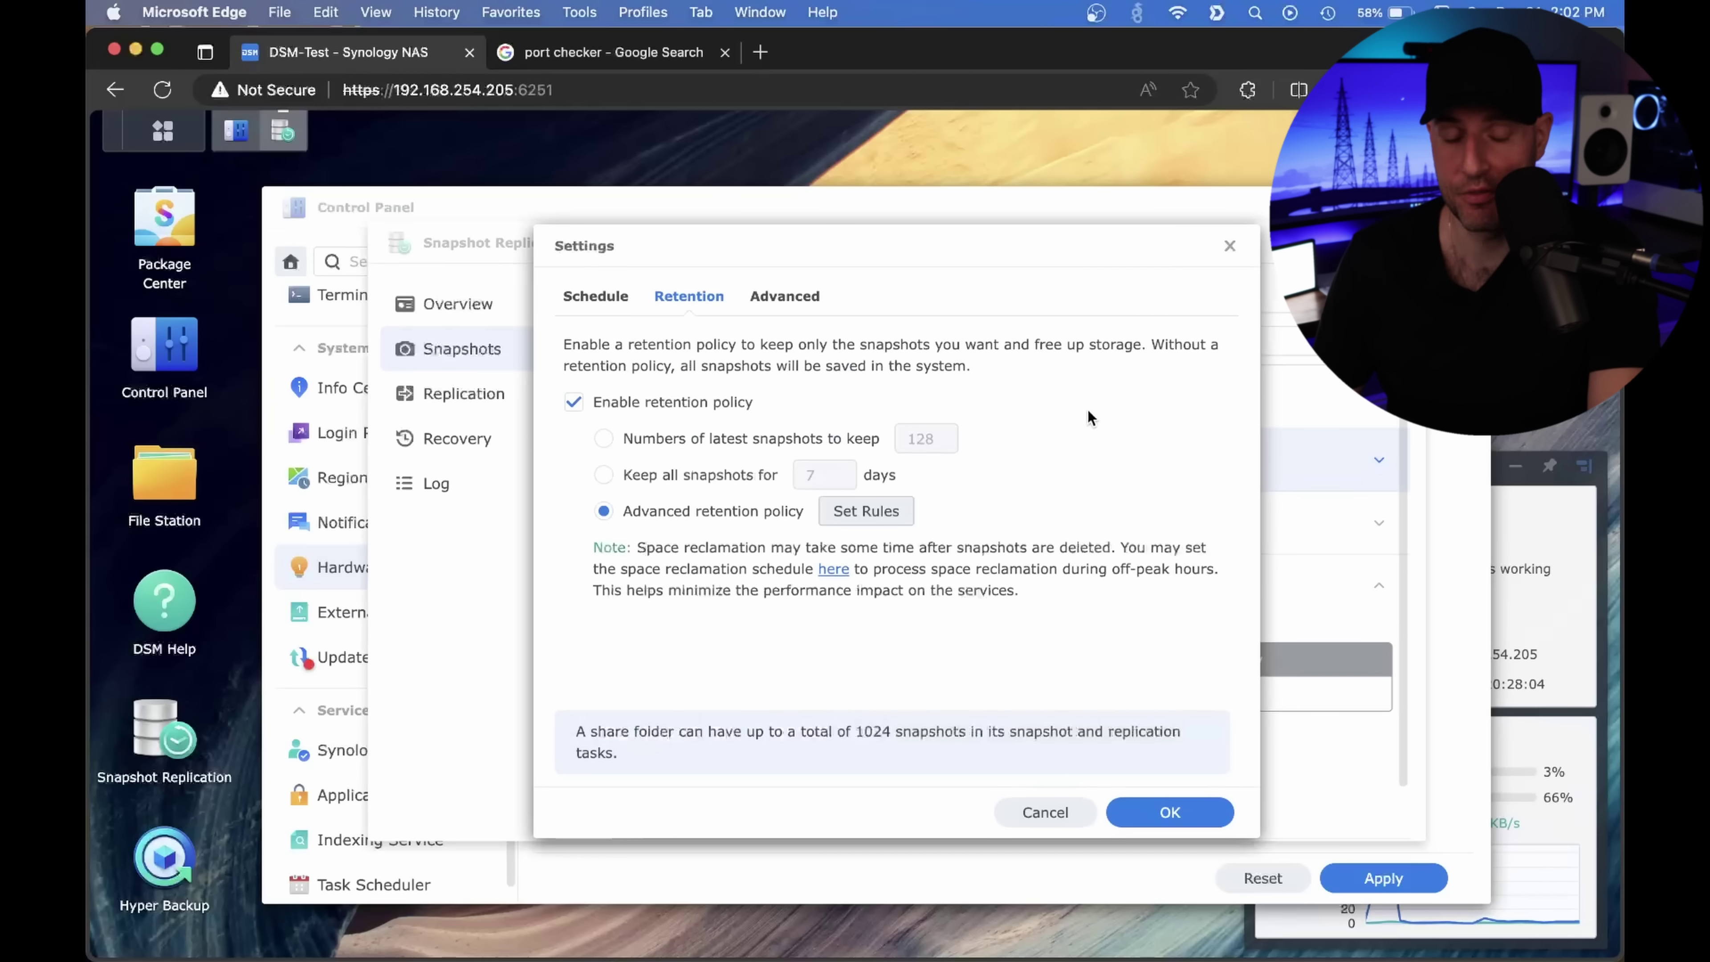
left_click(879, 513)
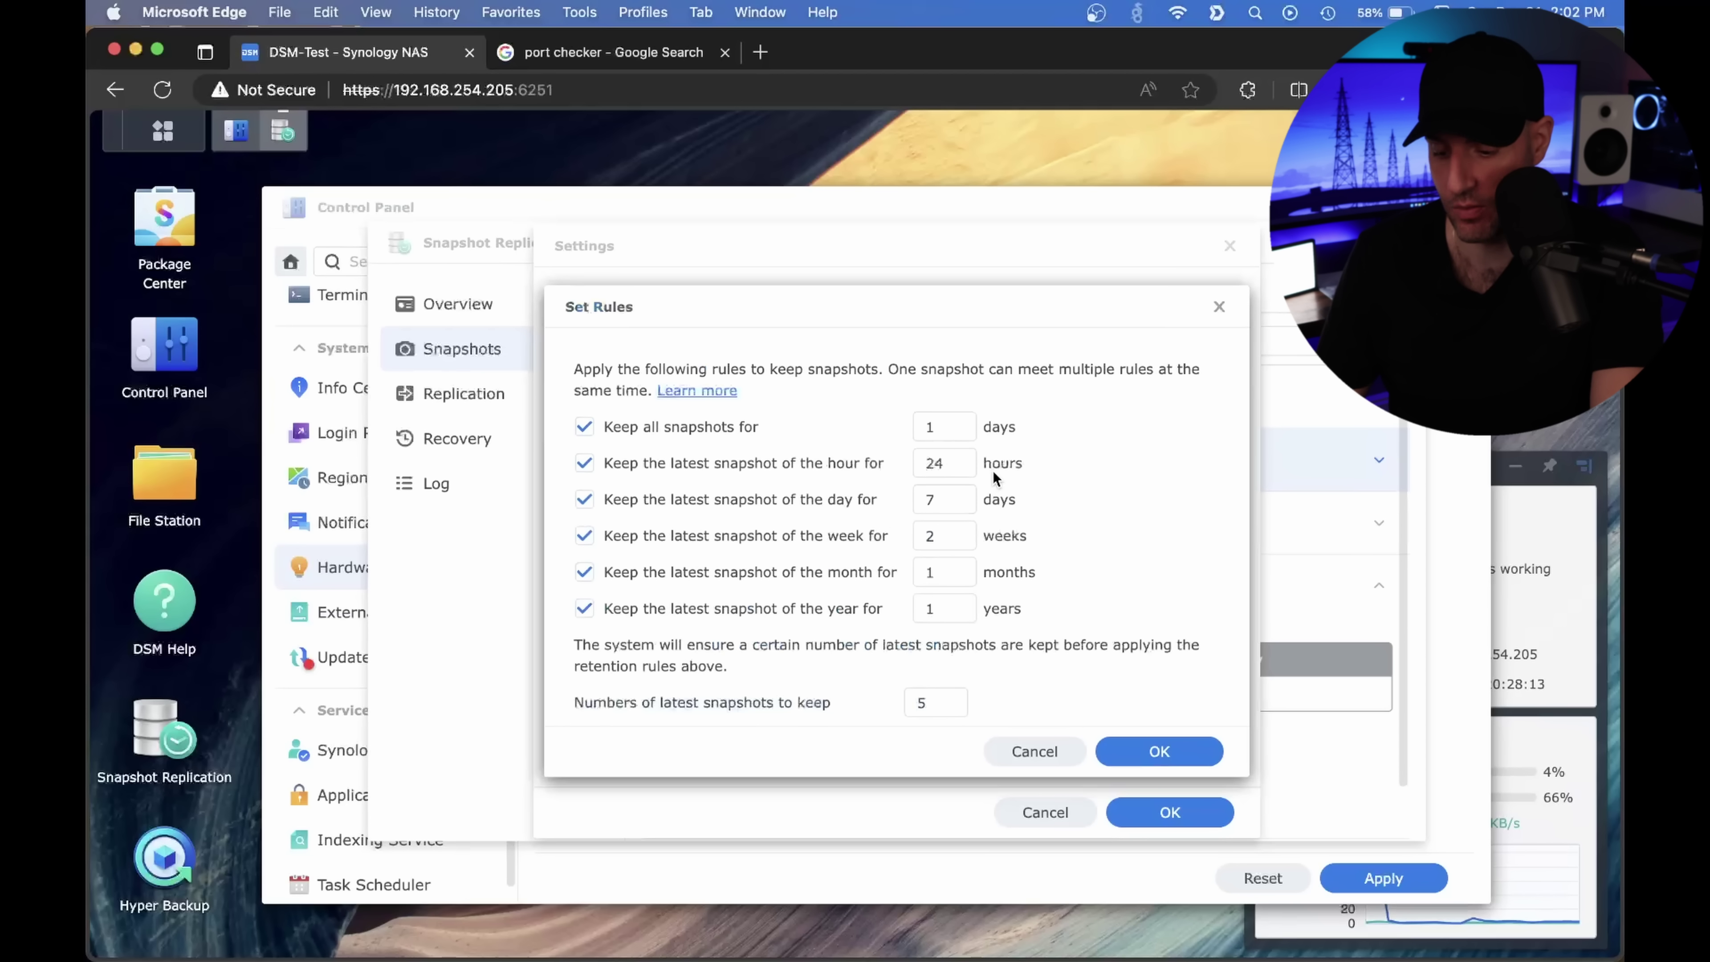
left_click(1027, 748)
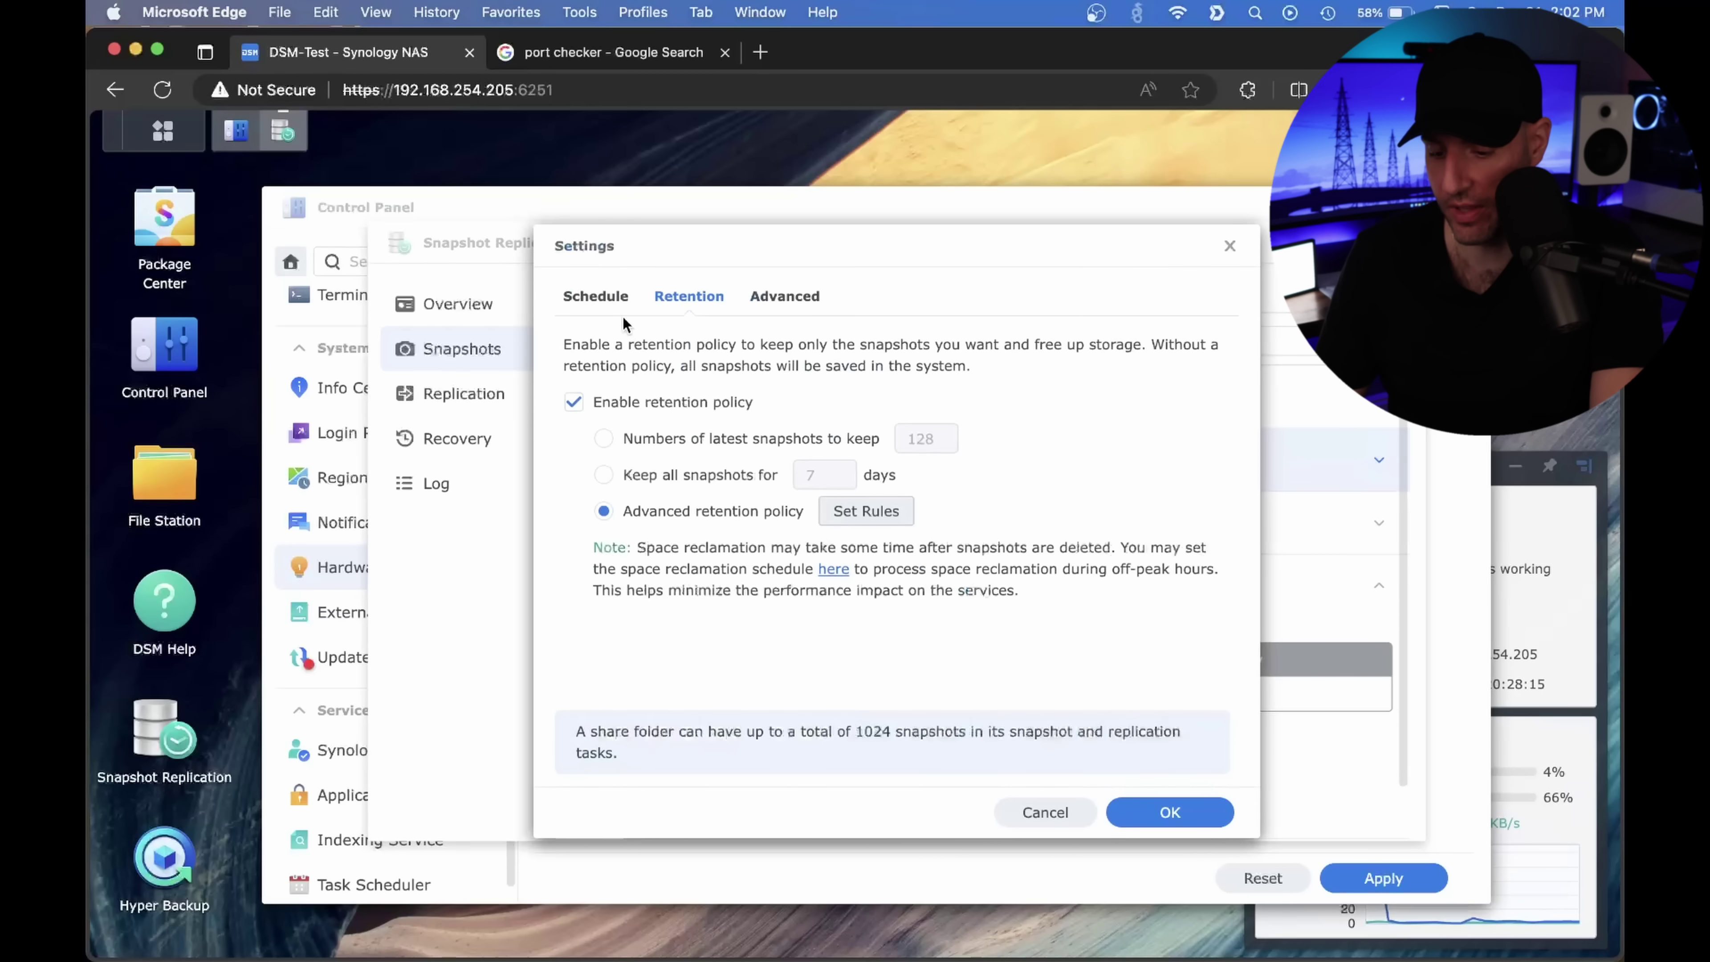
Try enabling immutable snapshots in the Home Movies snapshot schedule, review the protection period, and close the settings without saving.
left_click(618, 298)
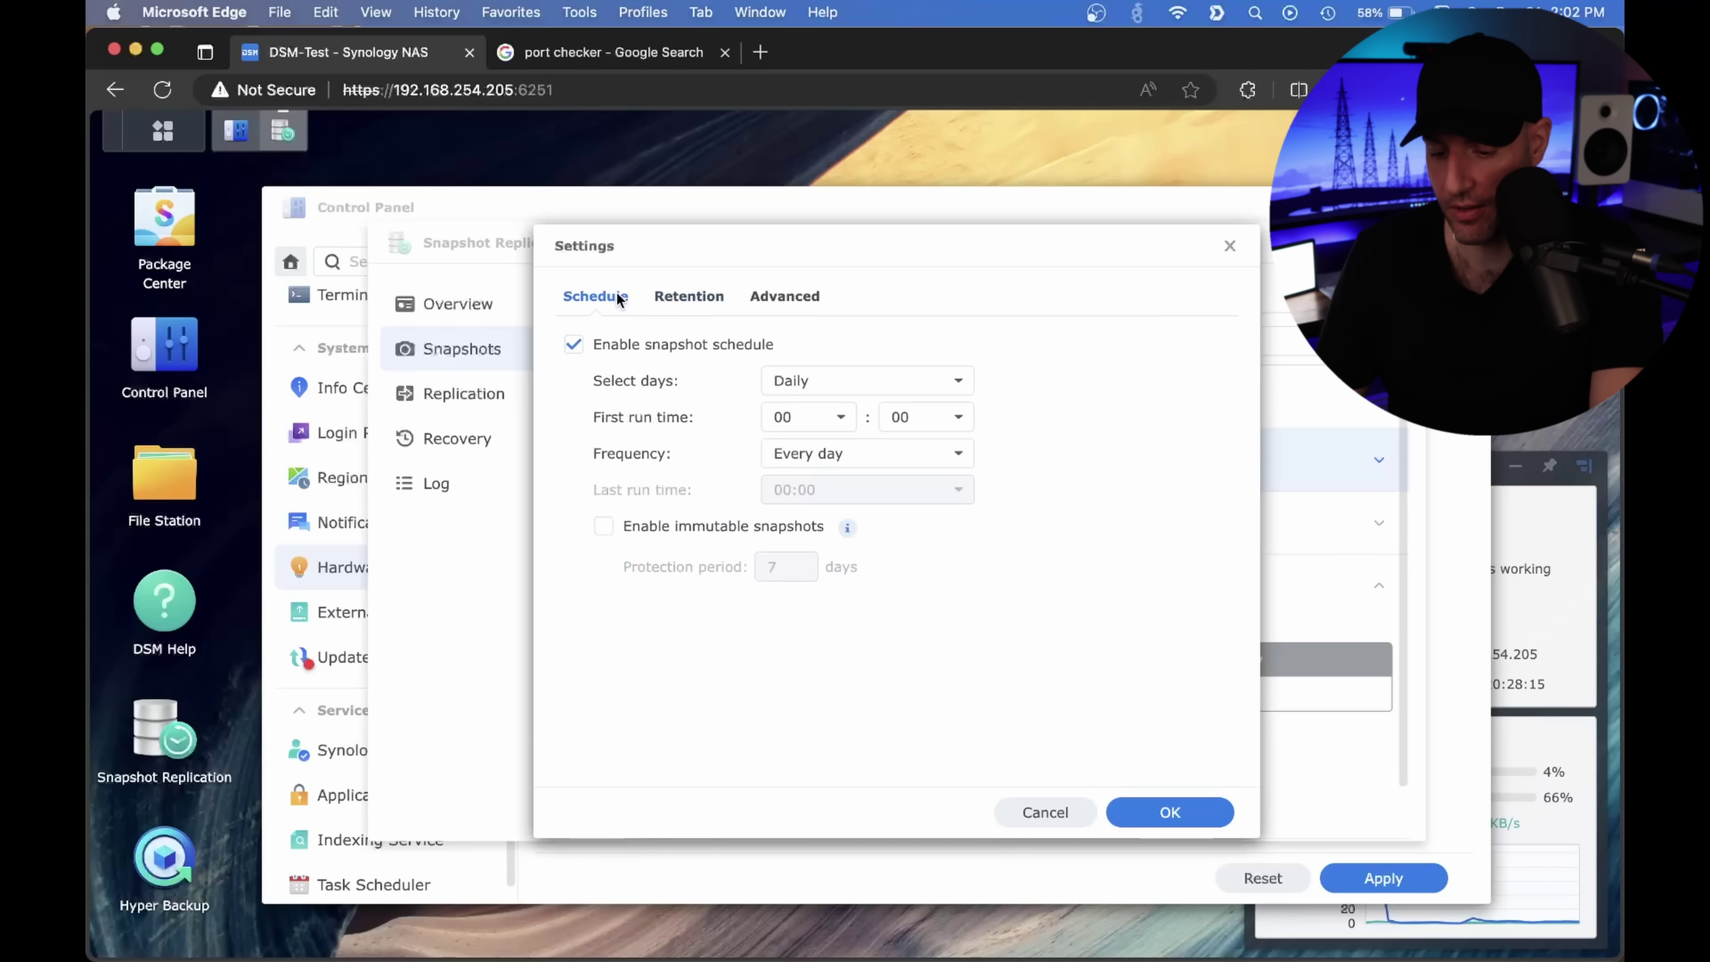
left_click(719, 529)
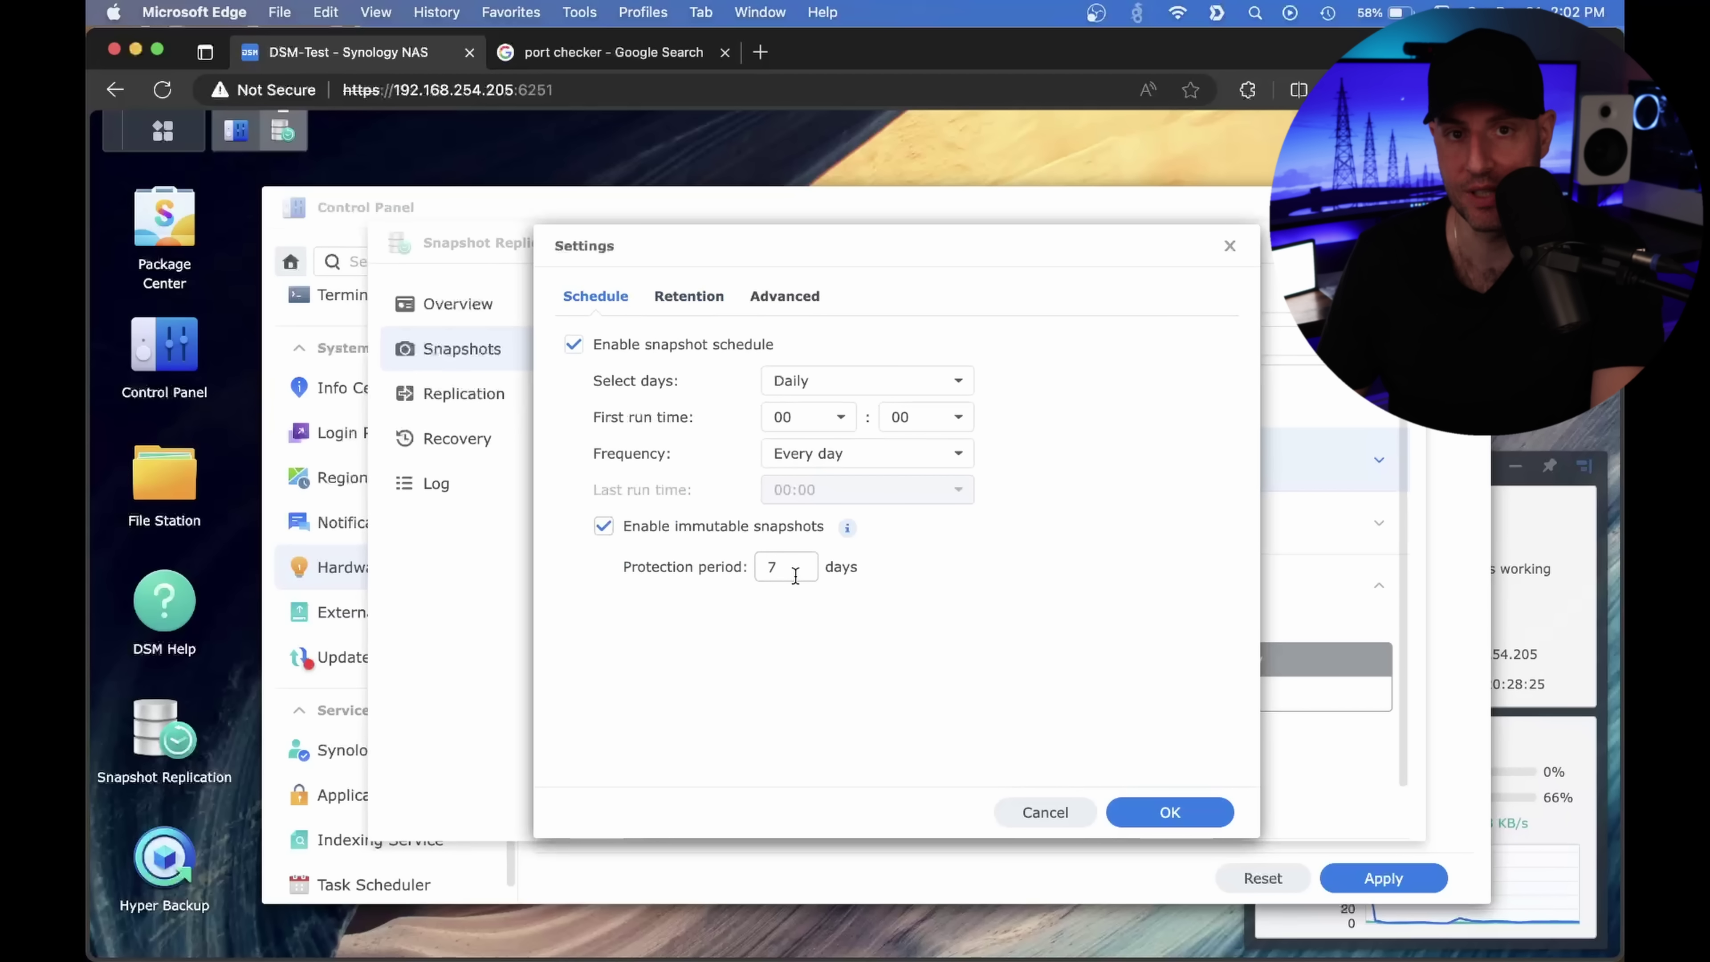
left_click(796, 574)
left_click_drag(789, 574, 757, 570)
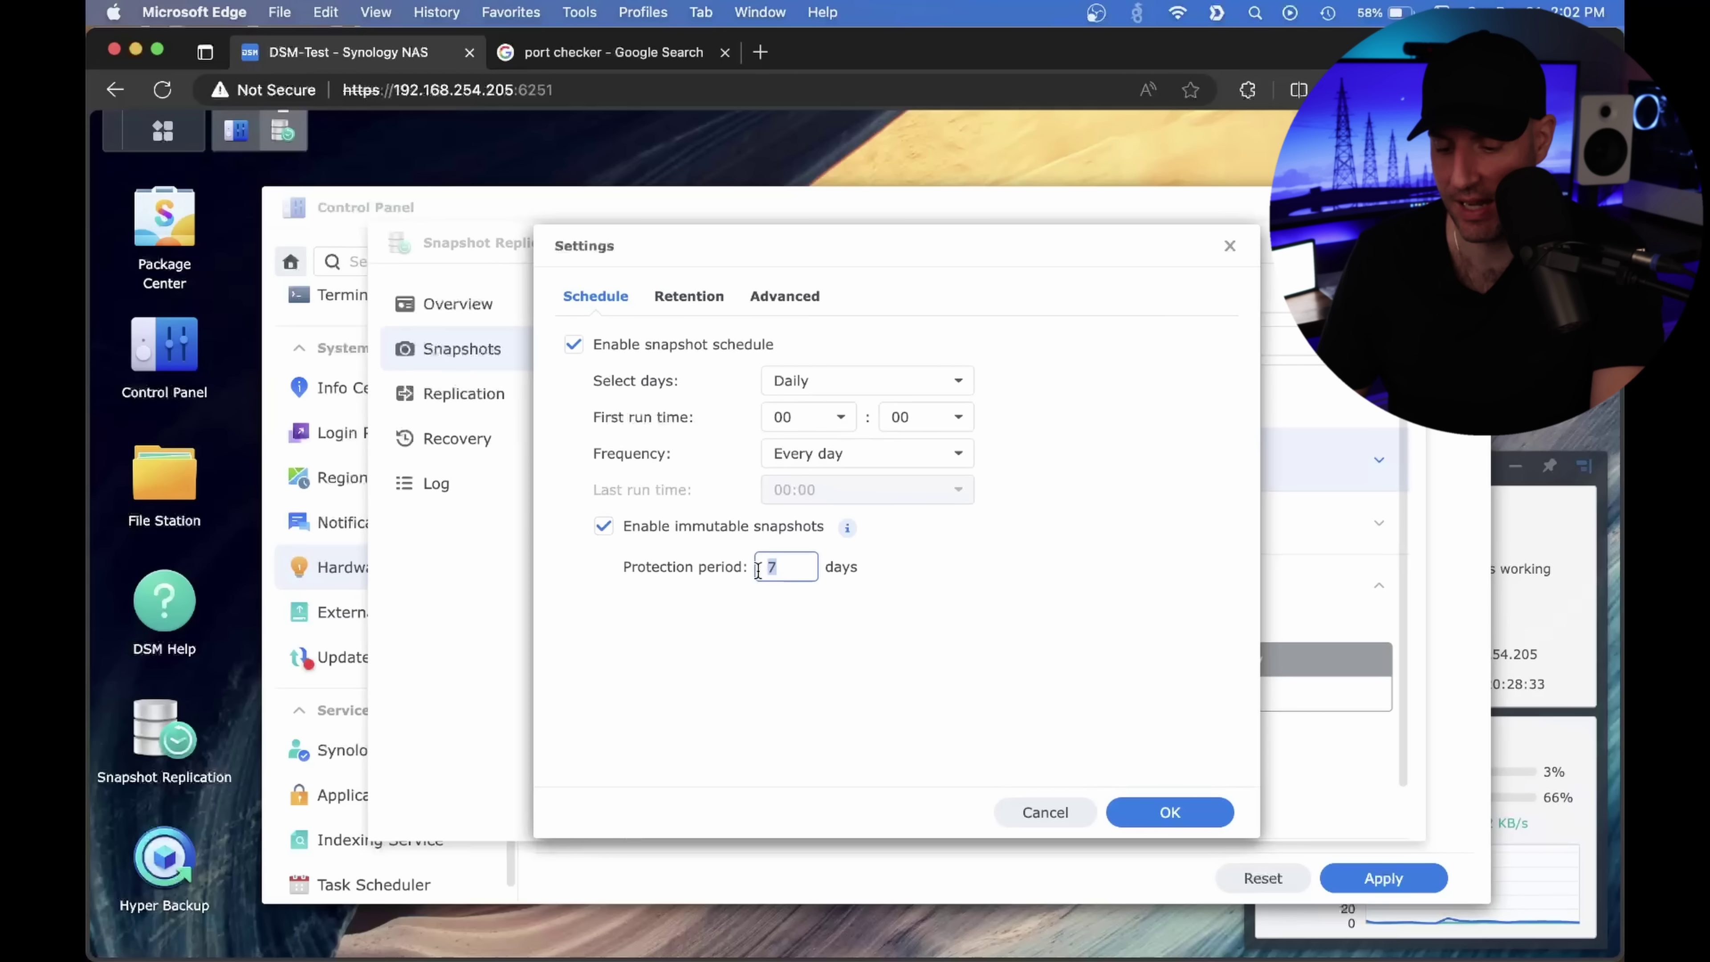
left_click(792, 561)
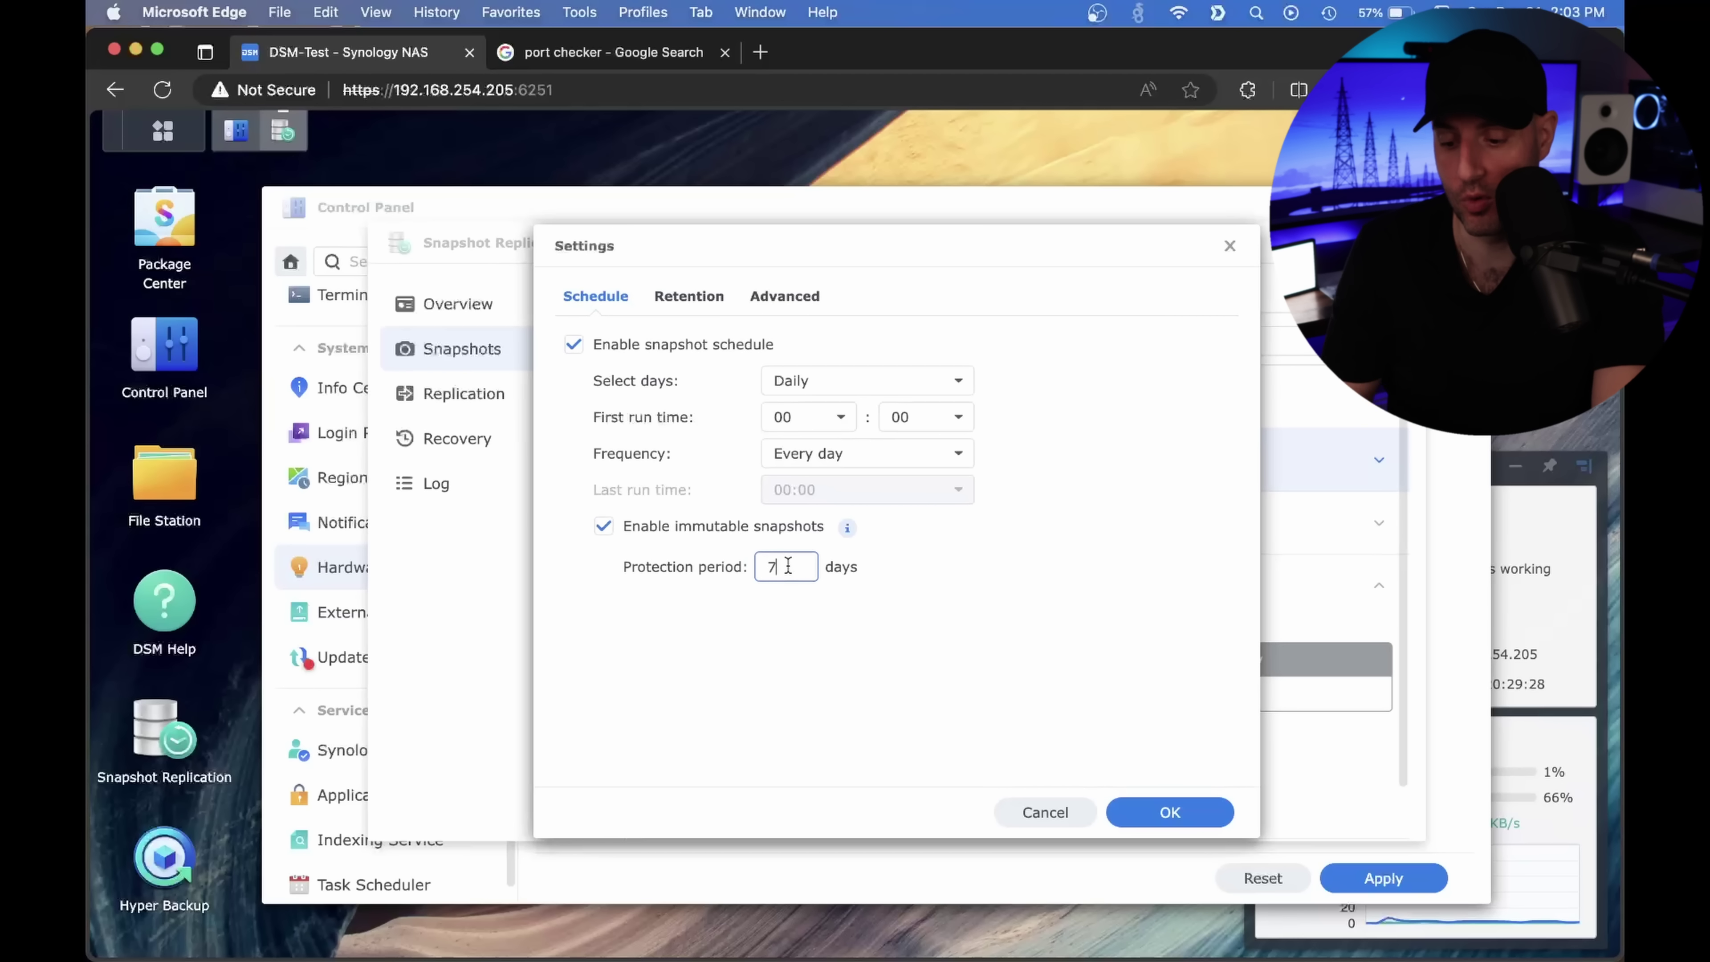
left_click_drag(788, 564, 757, 563)
left_click(791, 648)
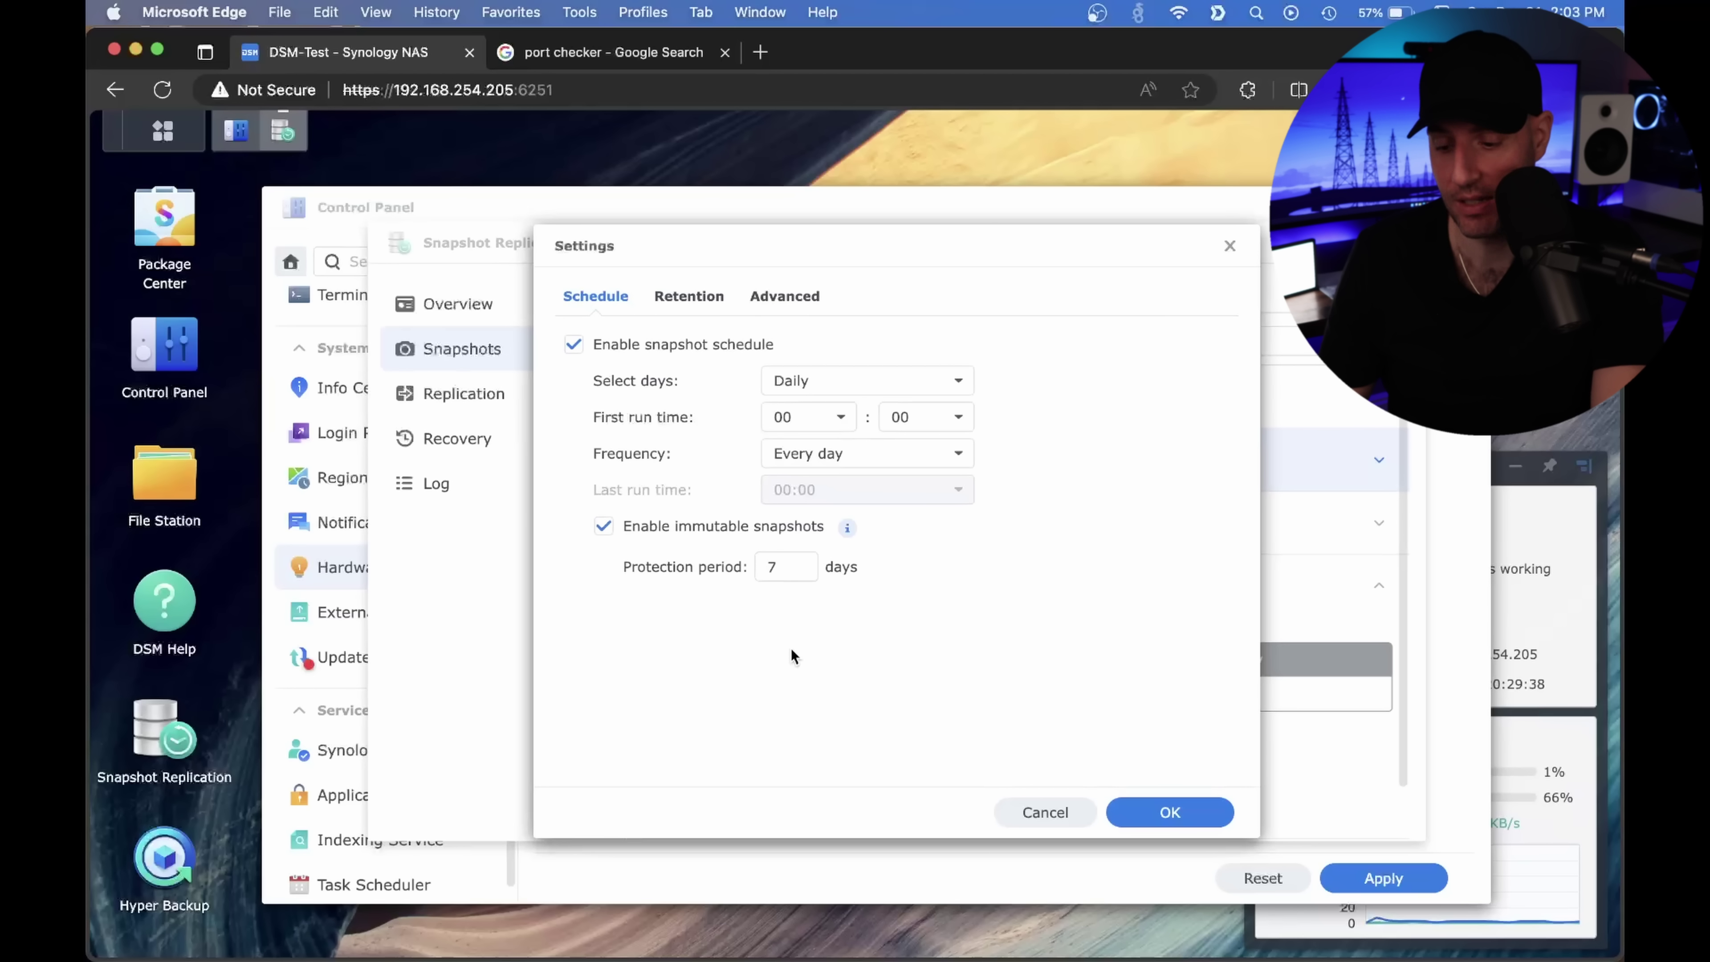
left_click(1231, 248)
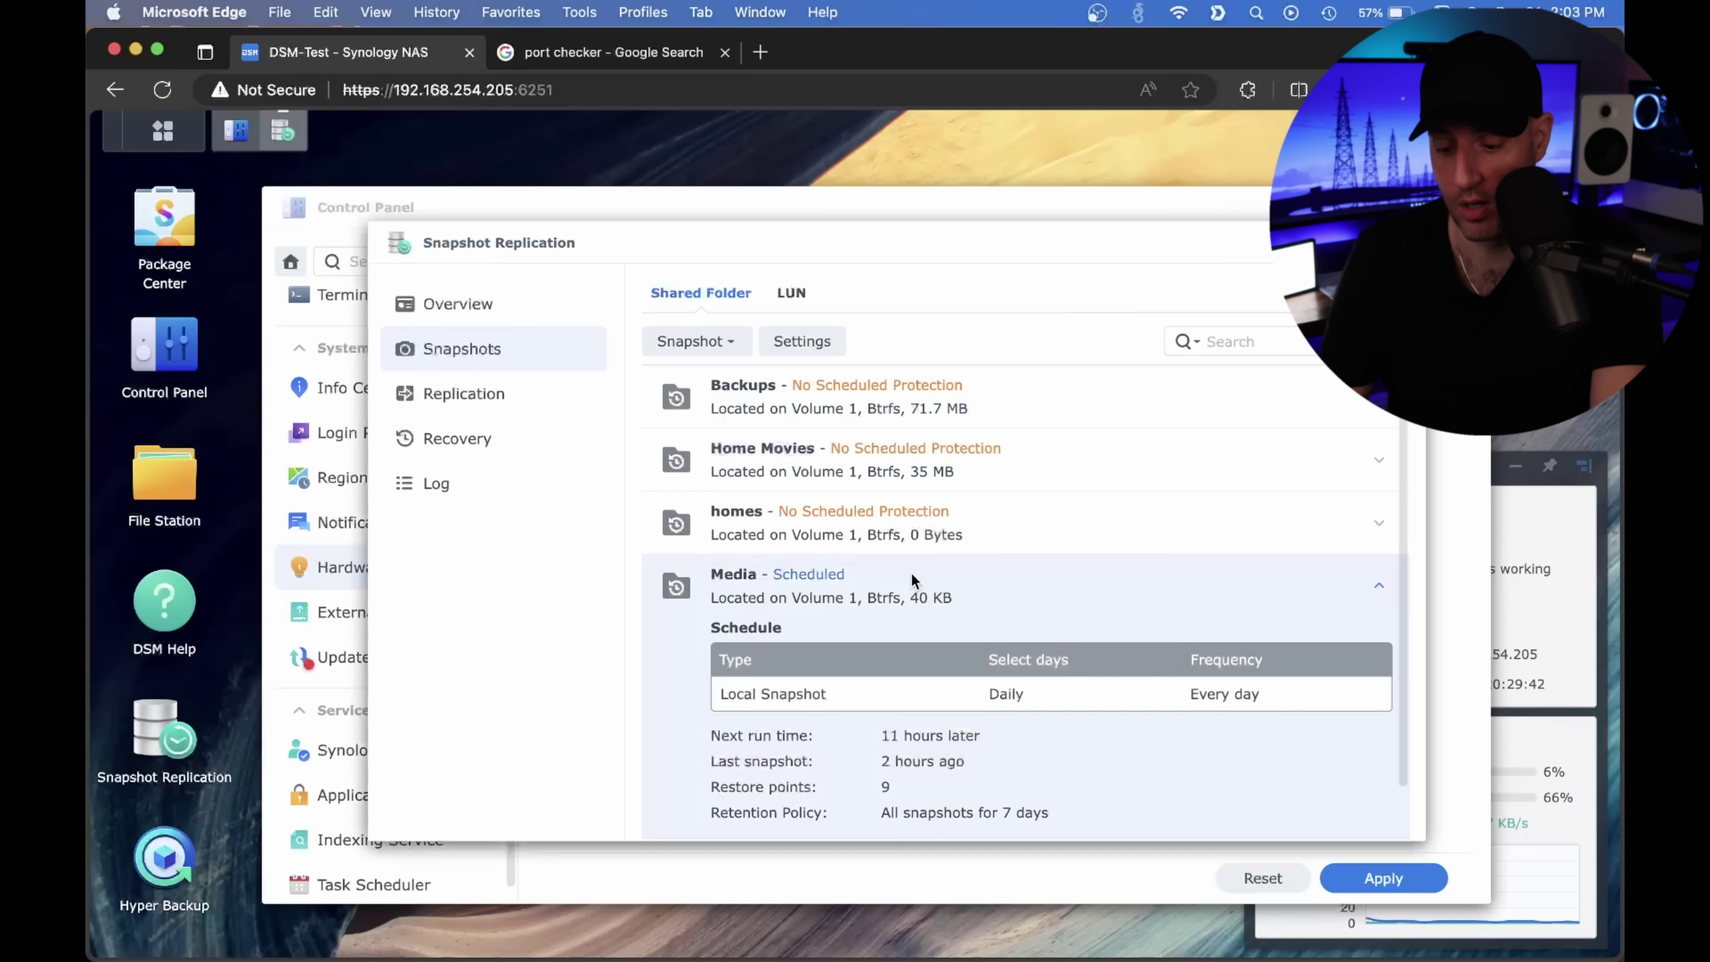
Delete the scheduled snapshots of 12/31/2023 02:00:01 and 12/30/2023 02:00:01 from the Media snapshot list.
left_click(720, 345)
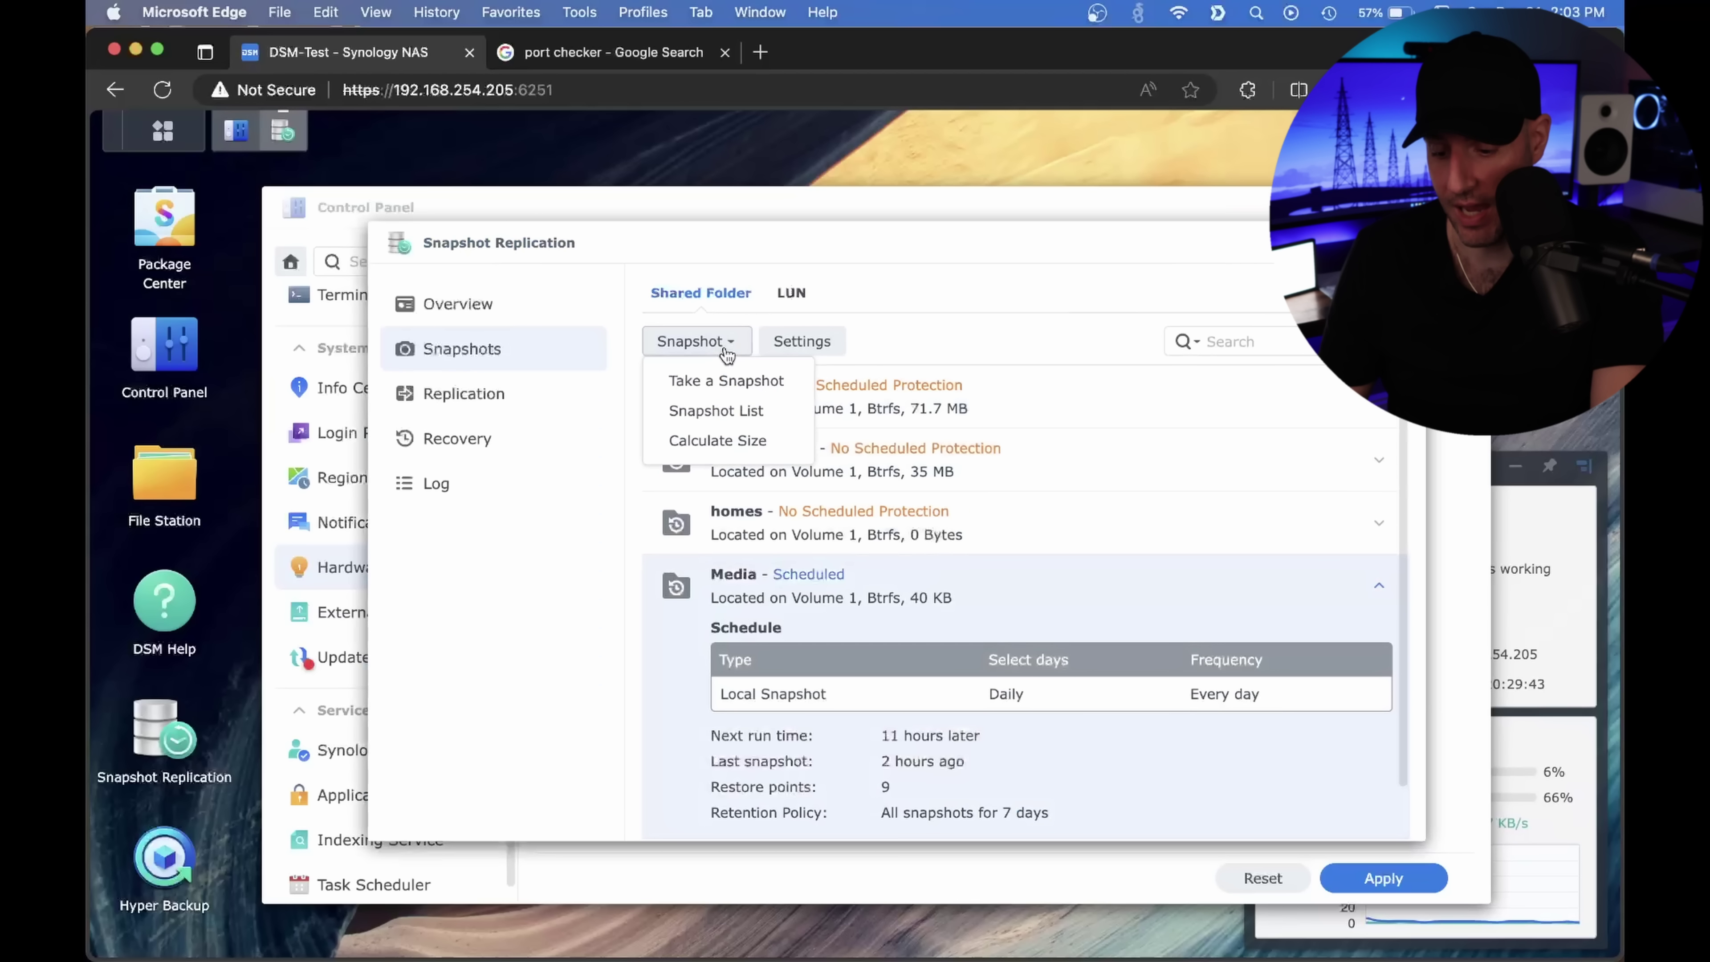
left_click(713, 411)
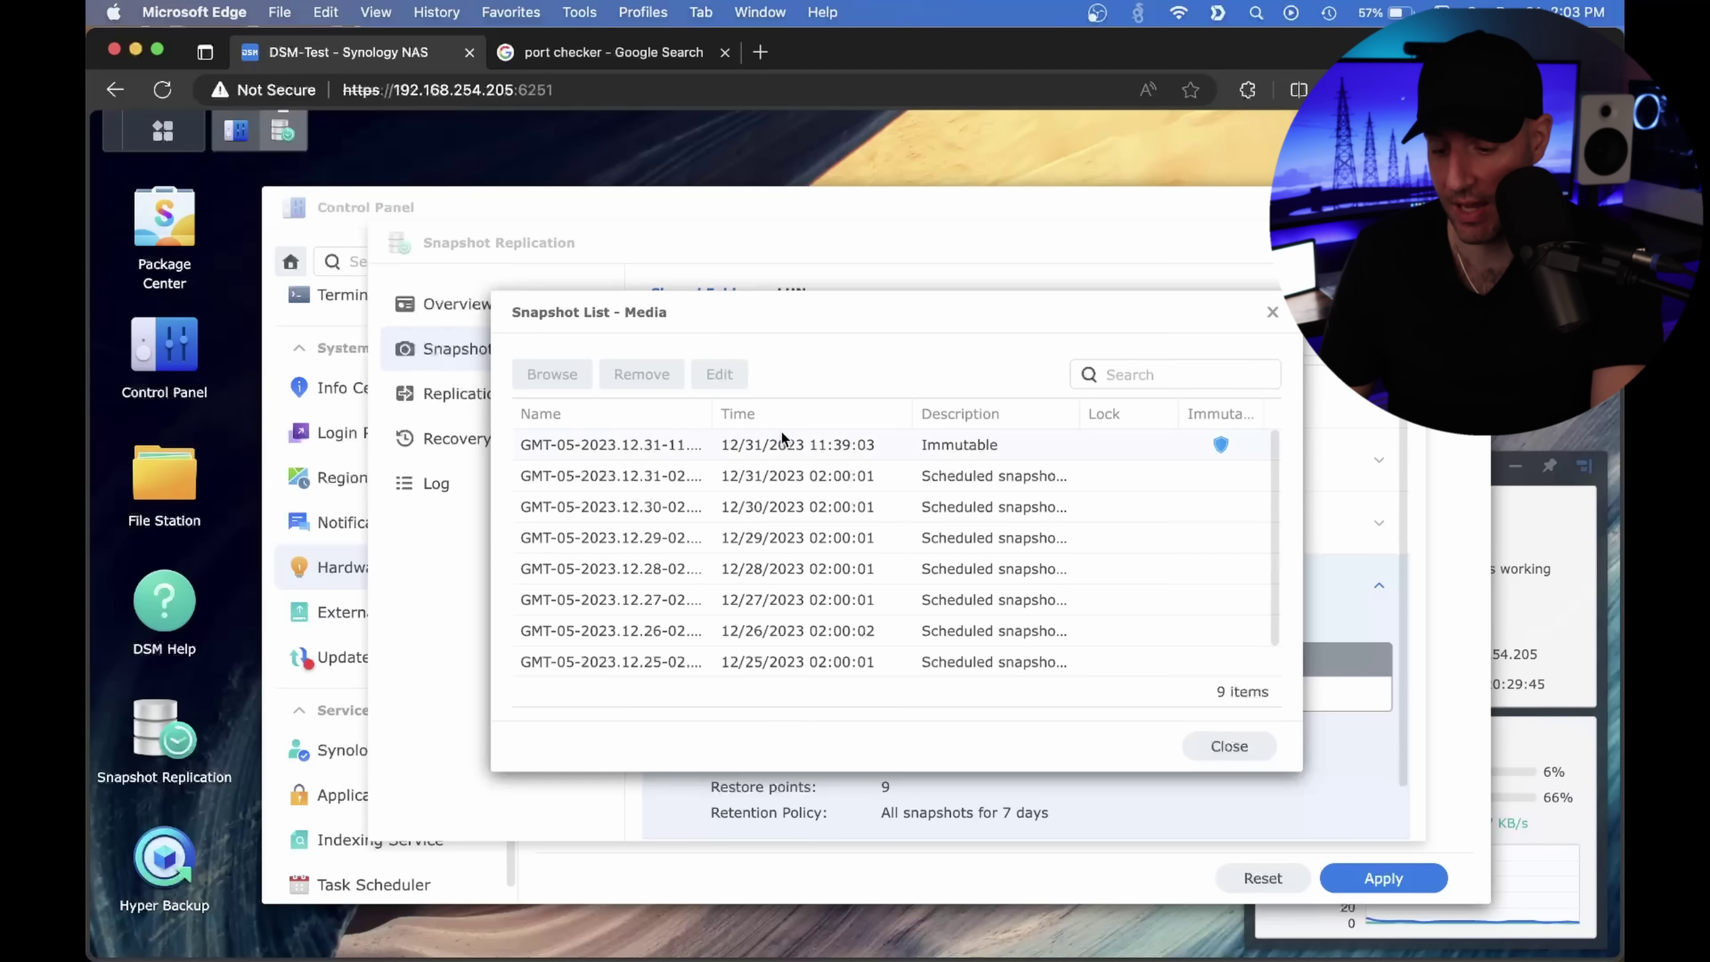
left_click(785, 473)
left_click(641, 373)
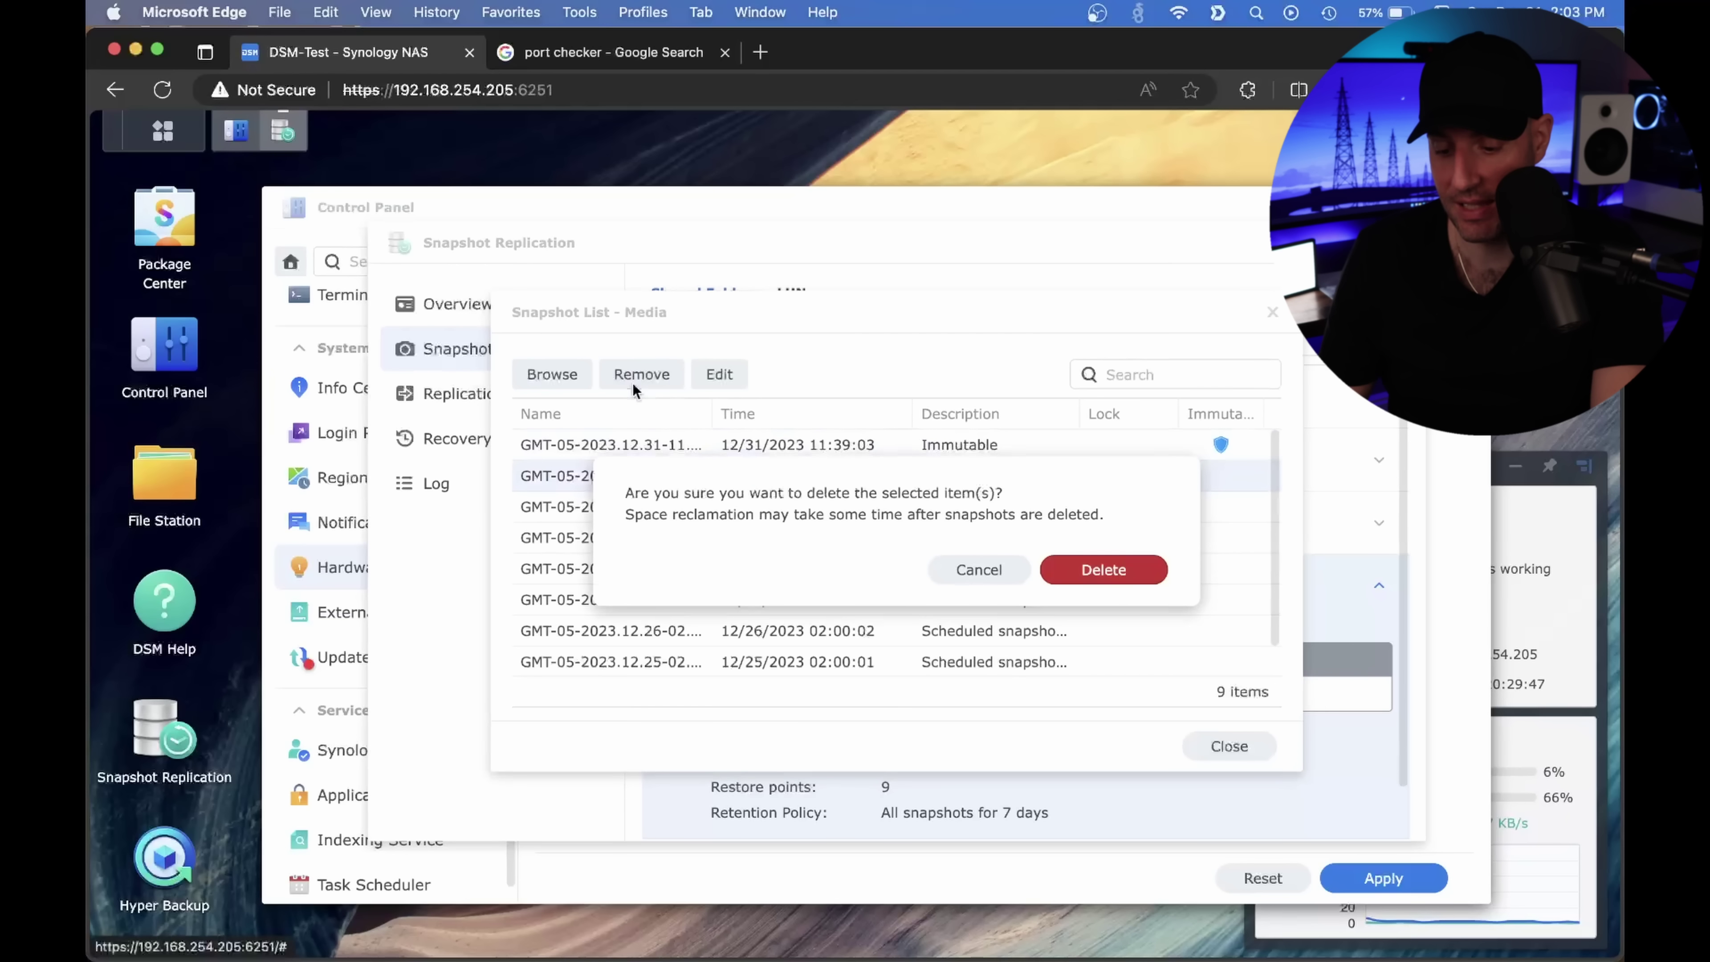
left_click(1096, 577)
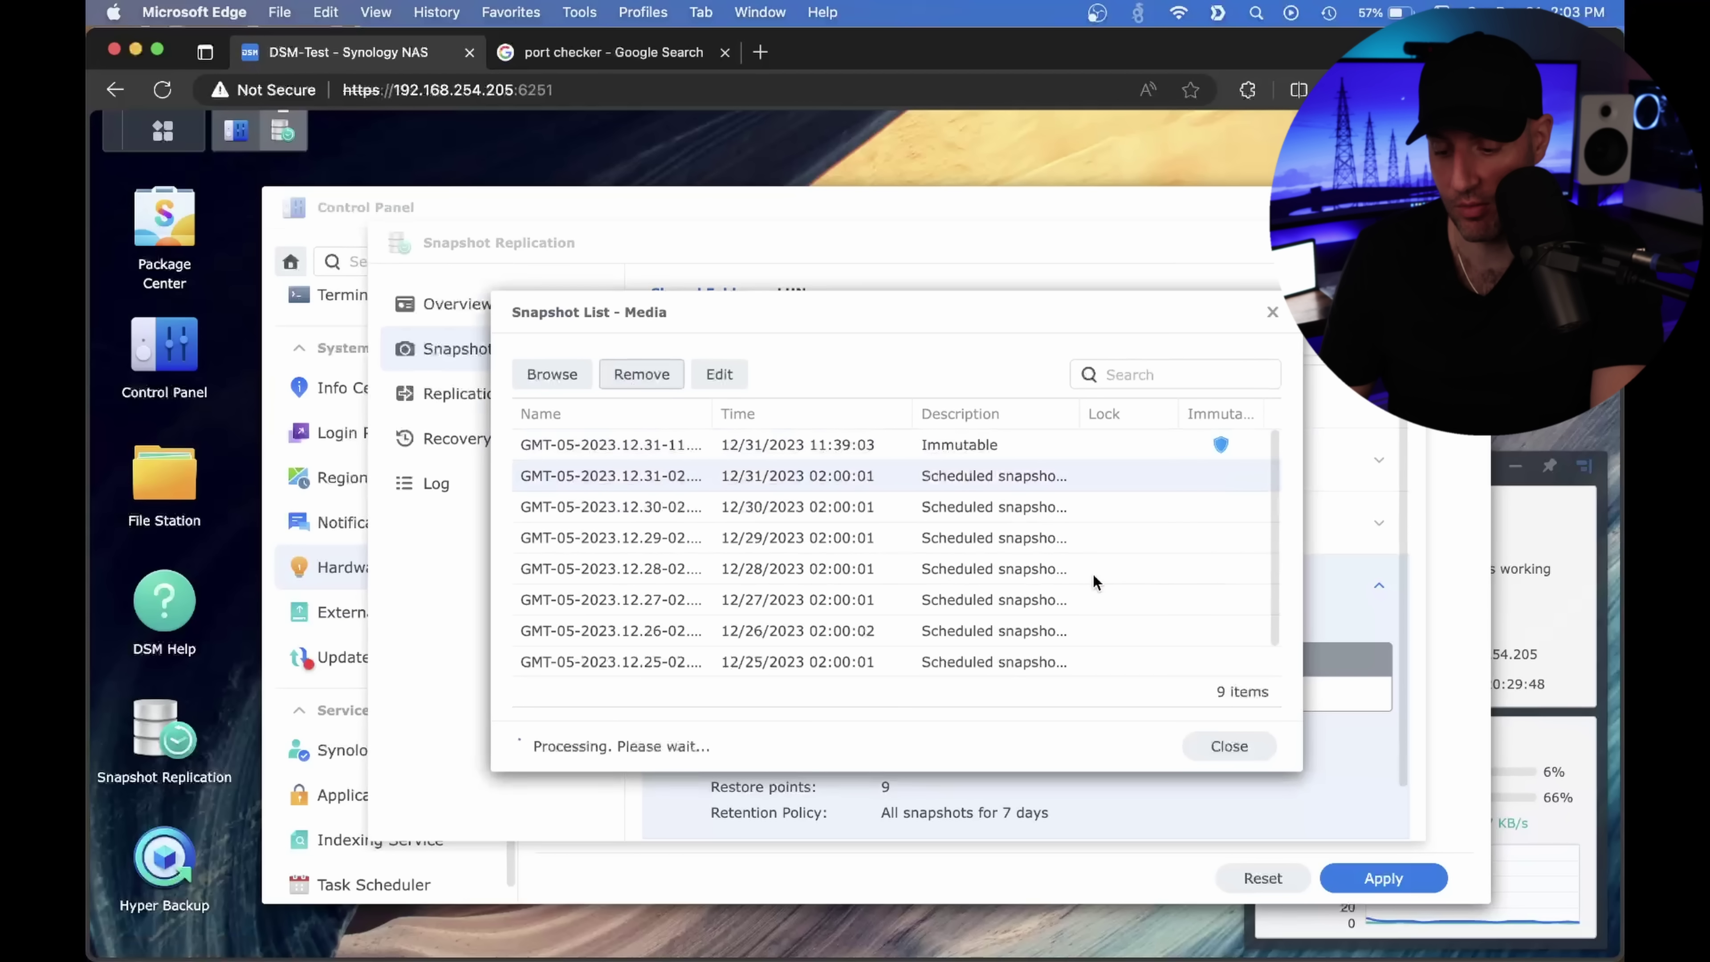
left_click(845, 479)
left_click(651, 372)
left_click(1138, 578)
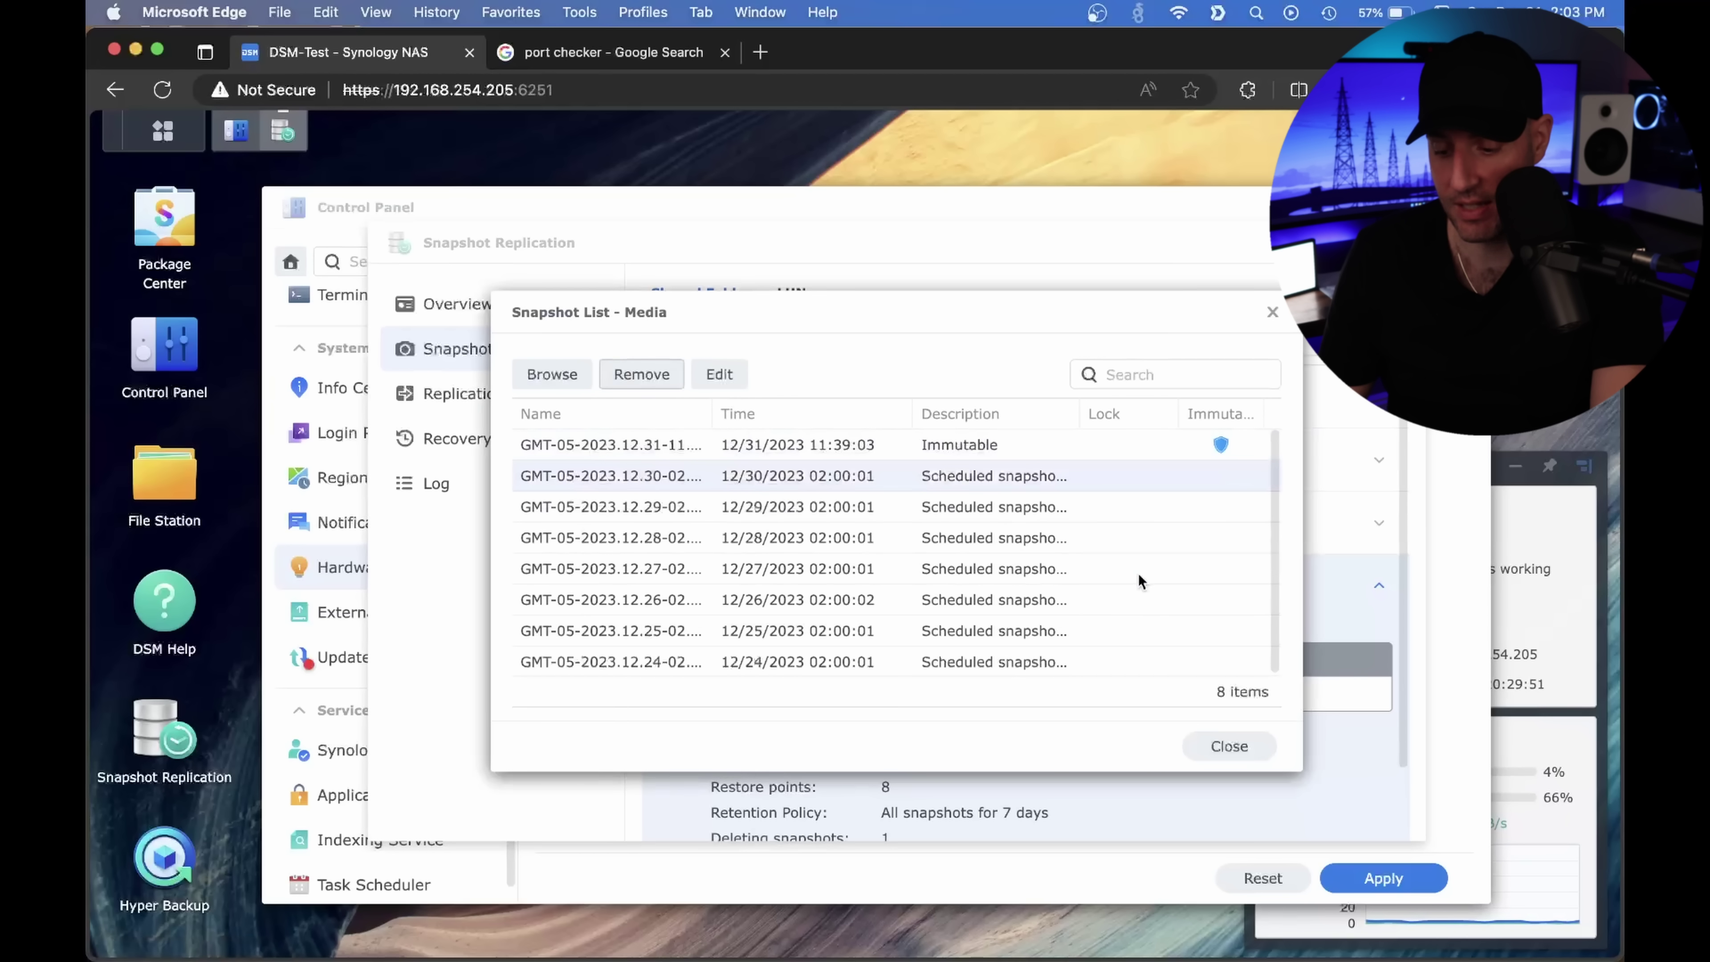
Check whether the immutable Media snapshot can be removed, close the snapshot list, and open the recovery overview.
left_click(962, 443)
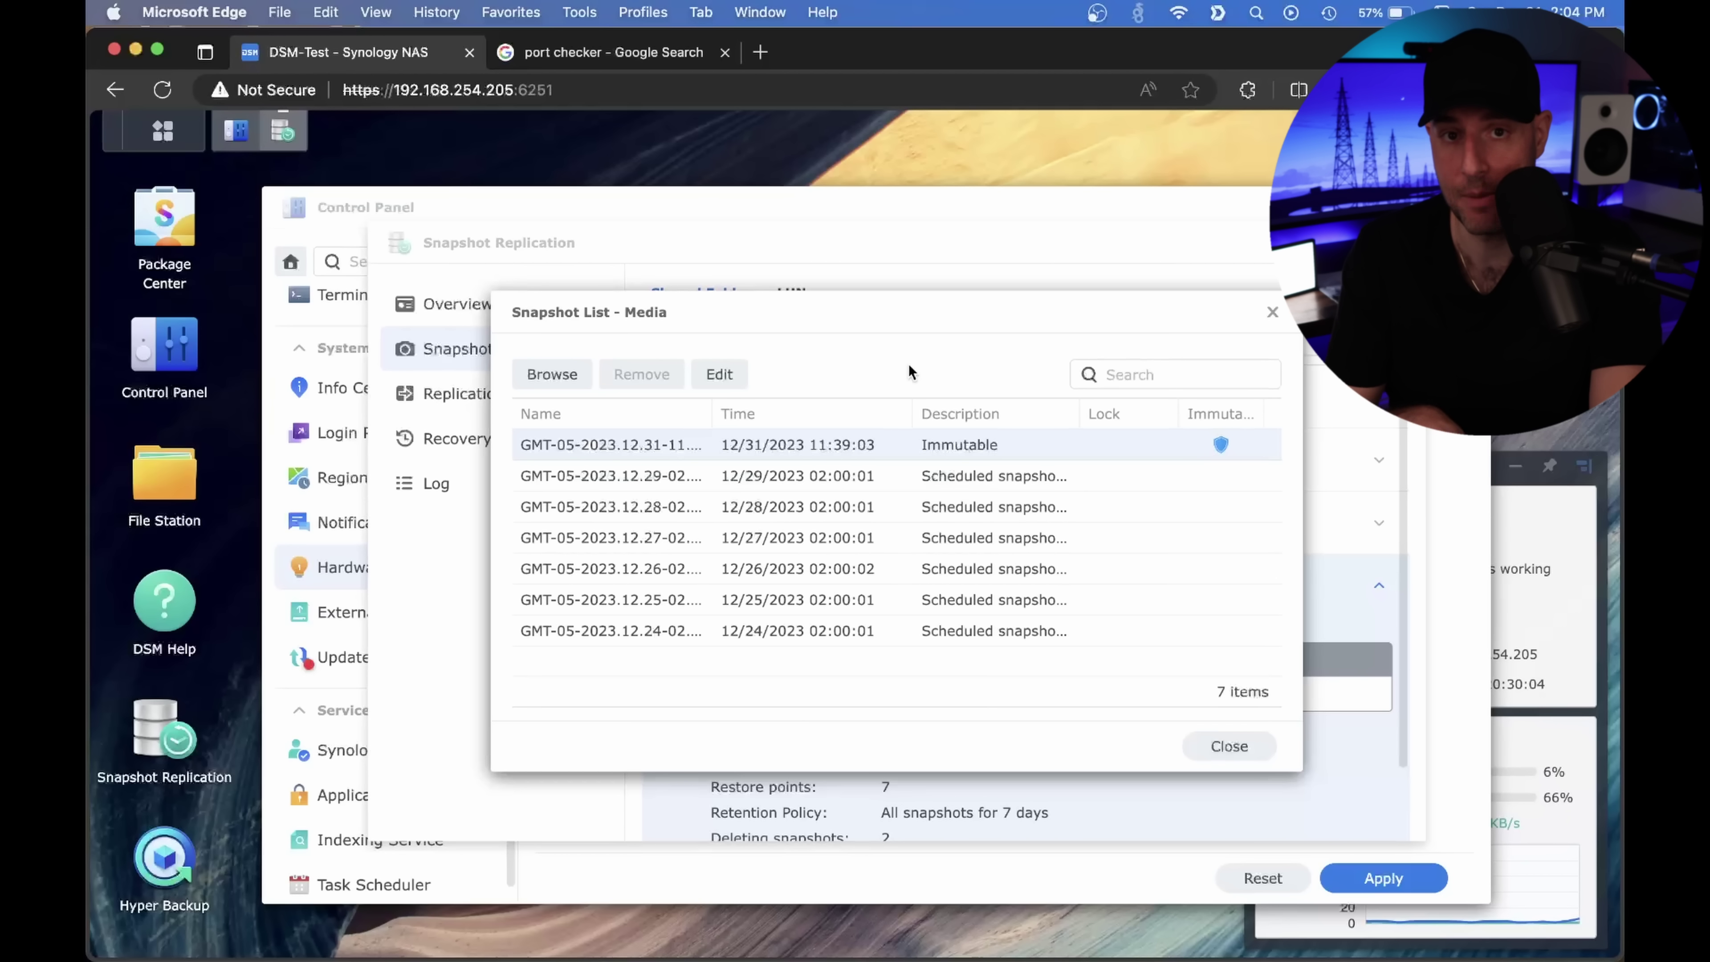
mouse_move(1221, 445)
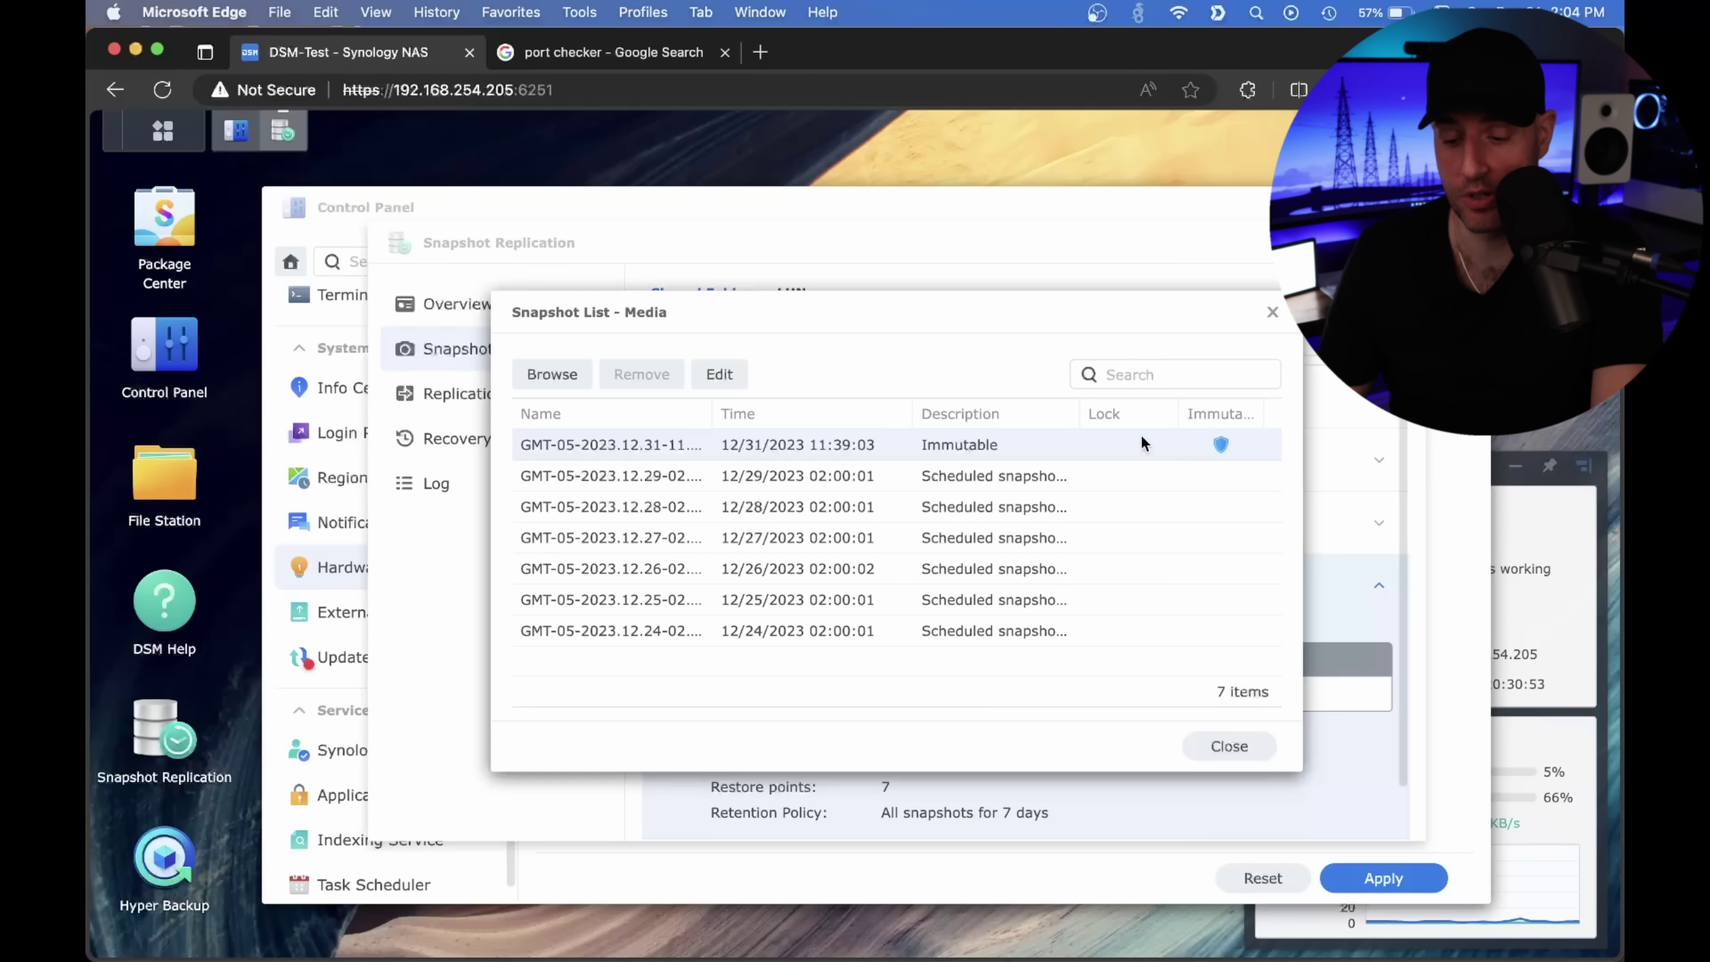
left_click(1271, 317)
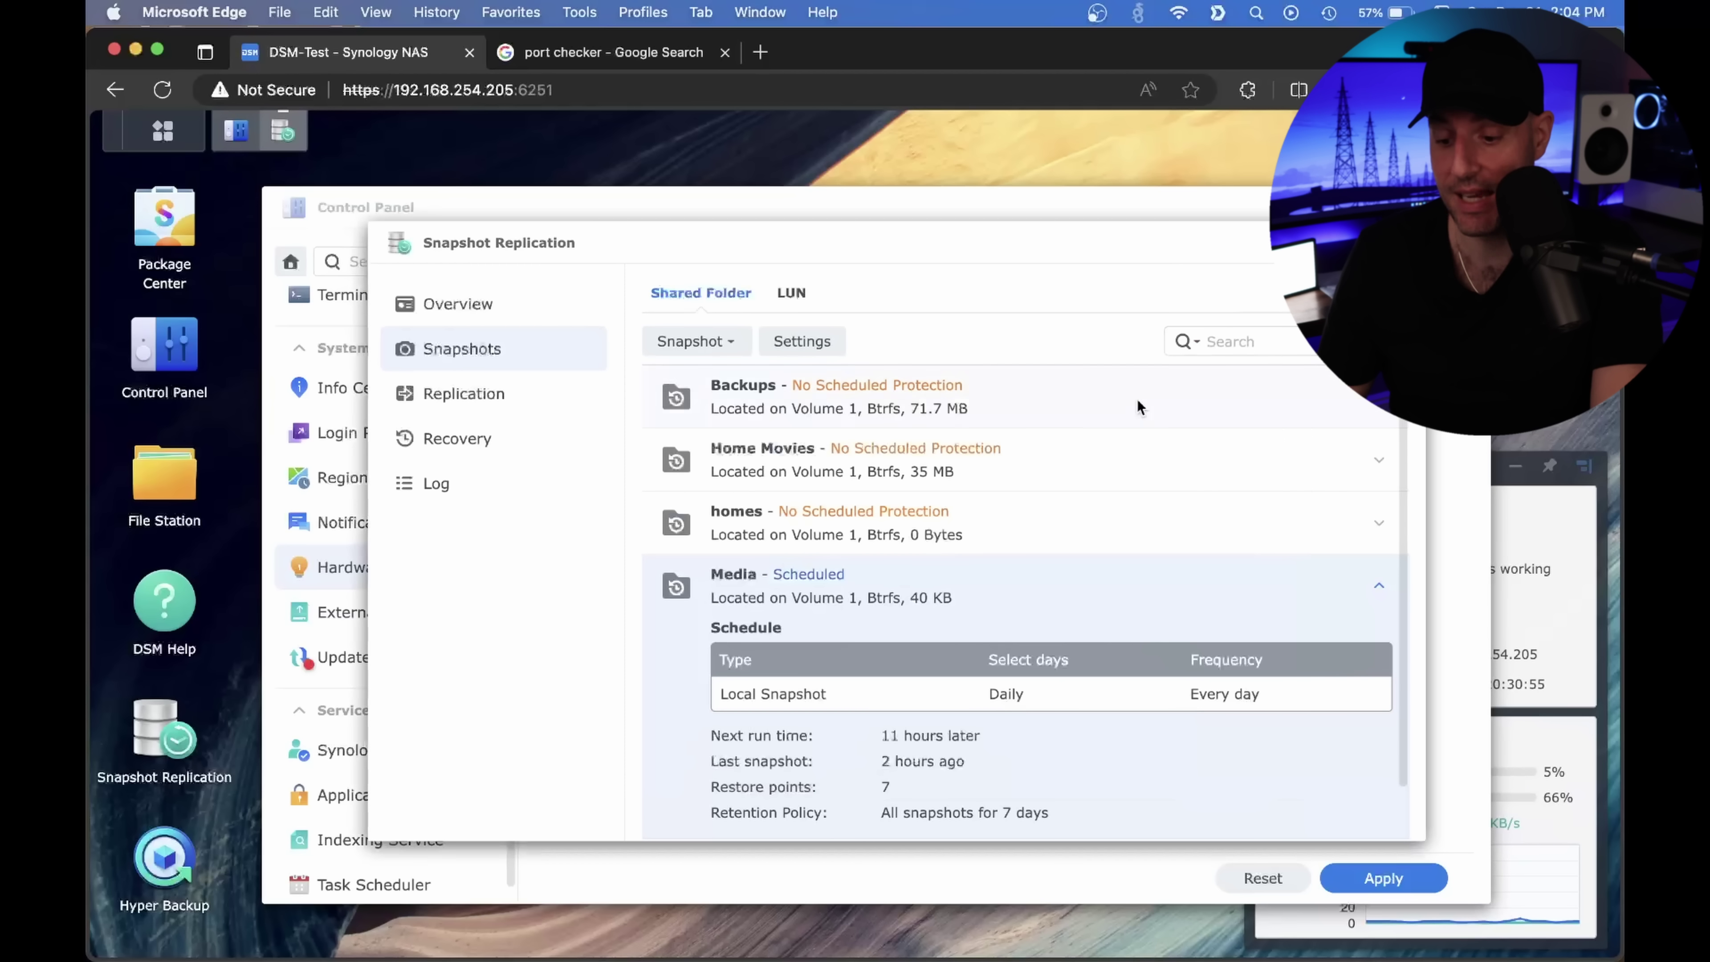
scroll(1085, 498, "down", 2)
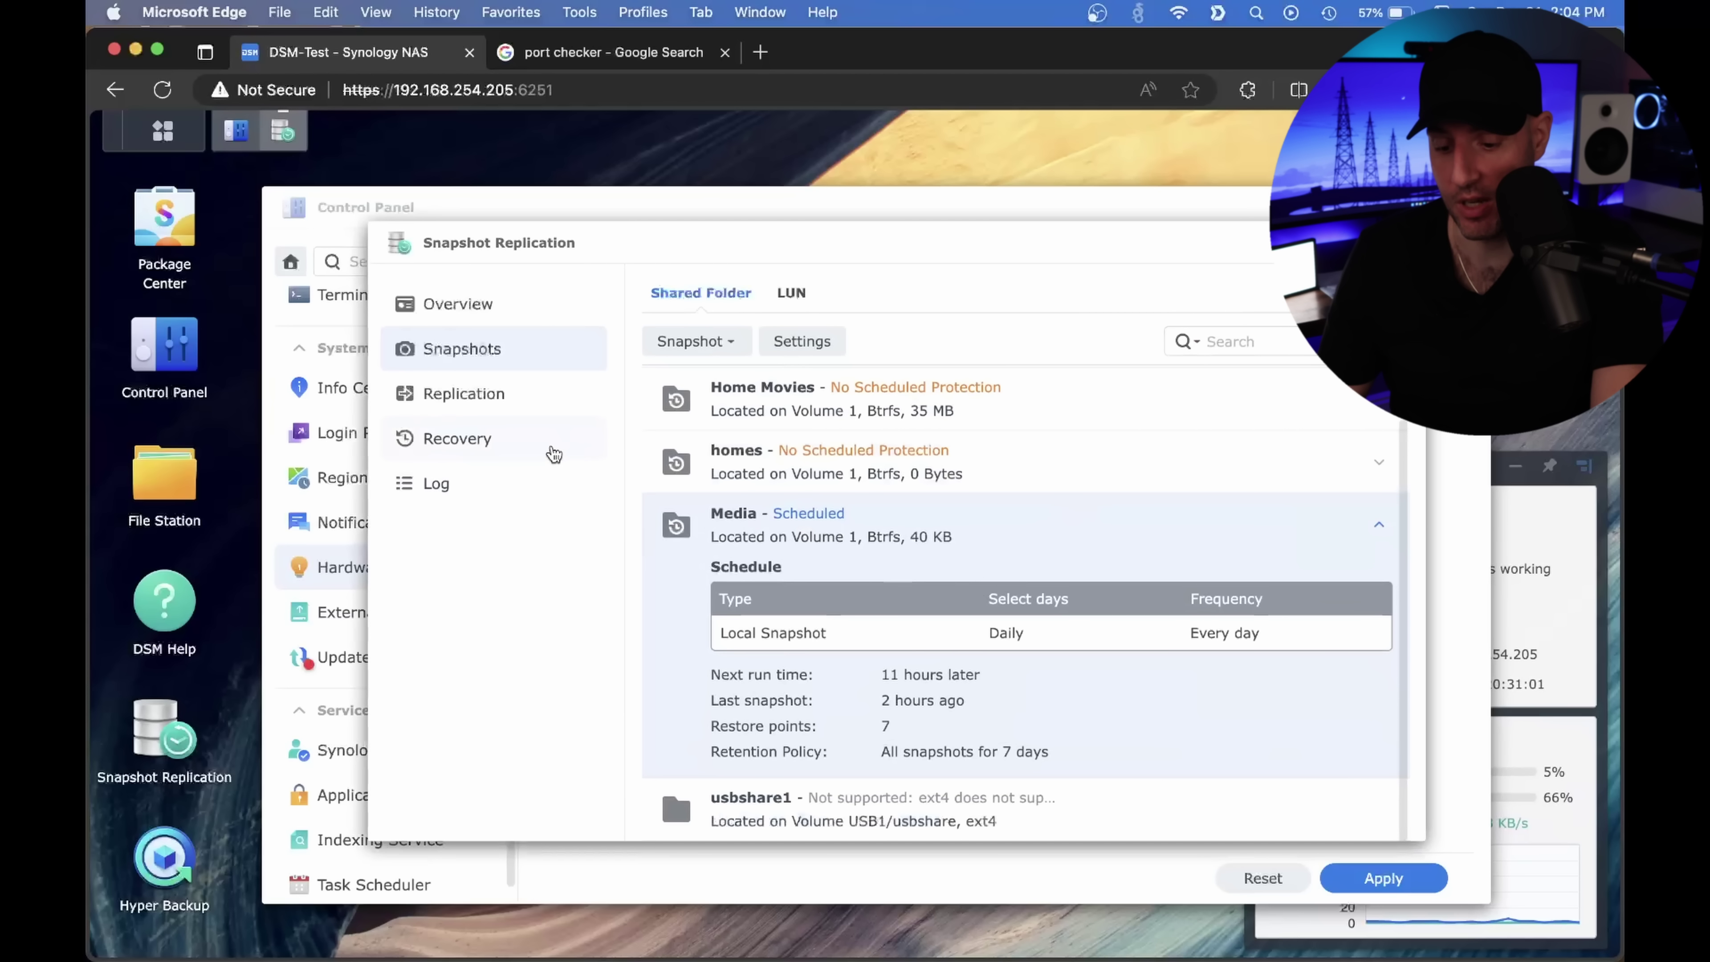
left_click(535, 451)
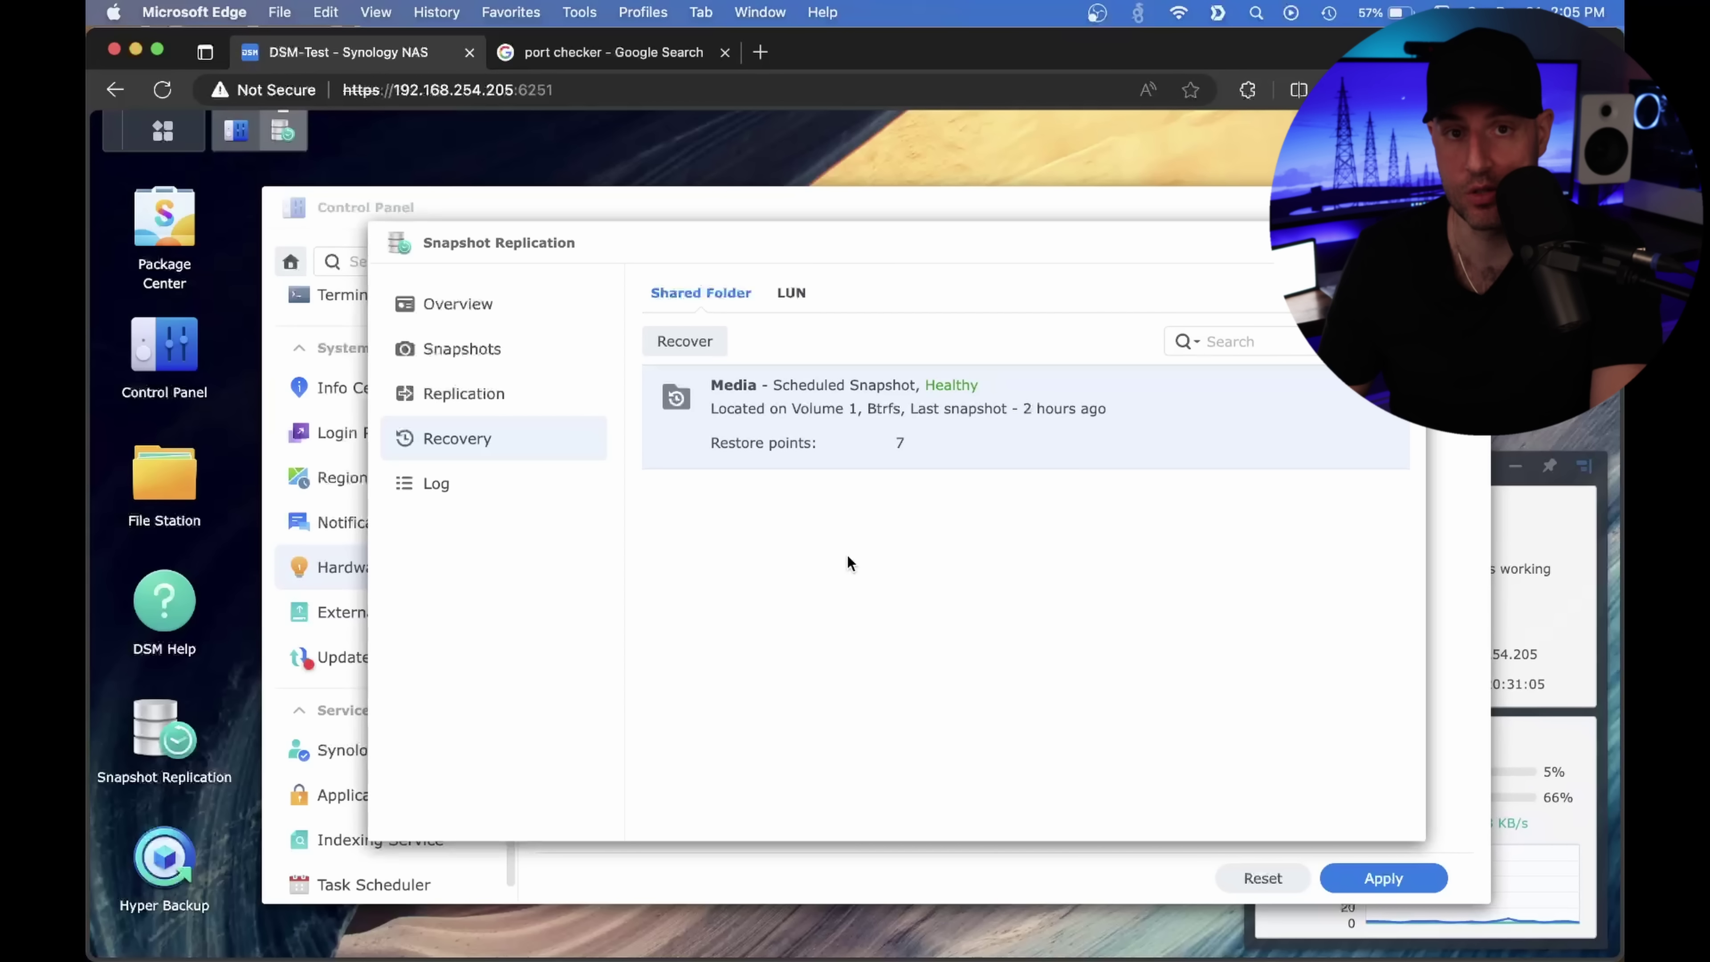
Delete the Movies, Music and TV Shows folders from the Media shared folder in File Station.
left_click(183, 483)
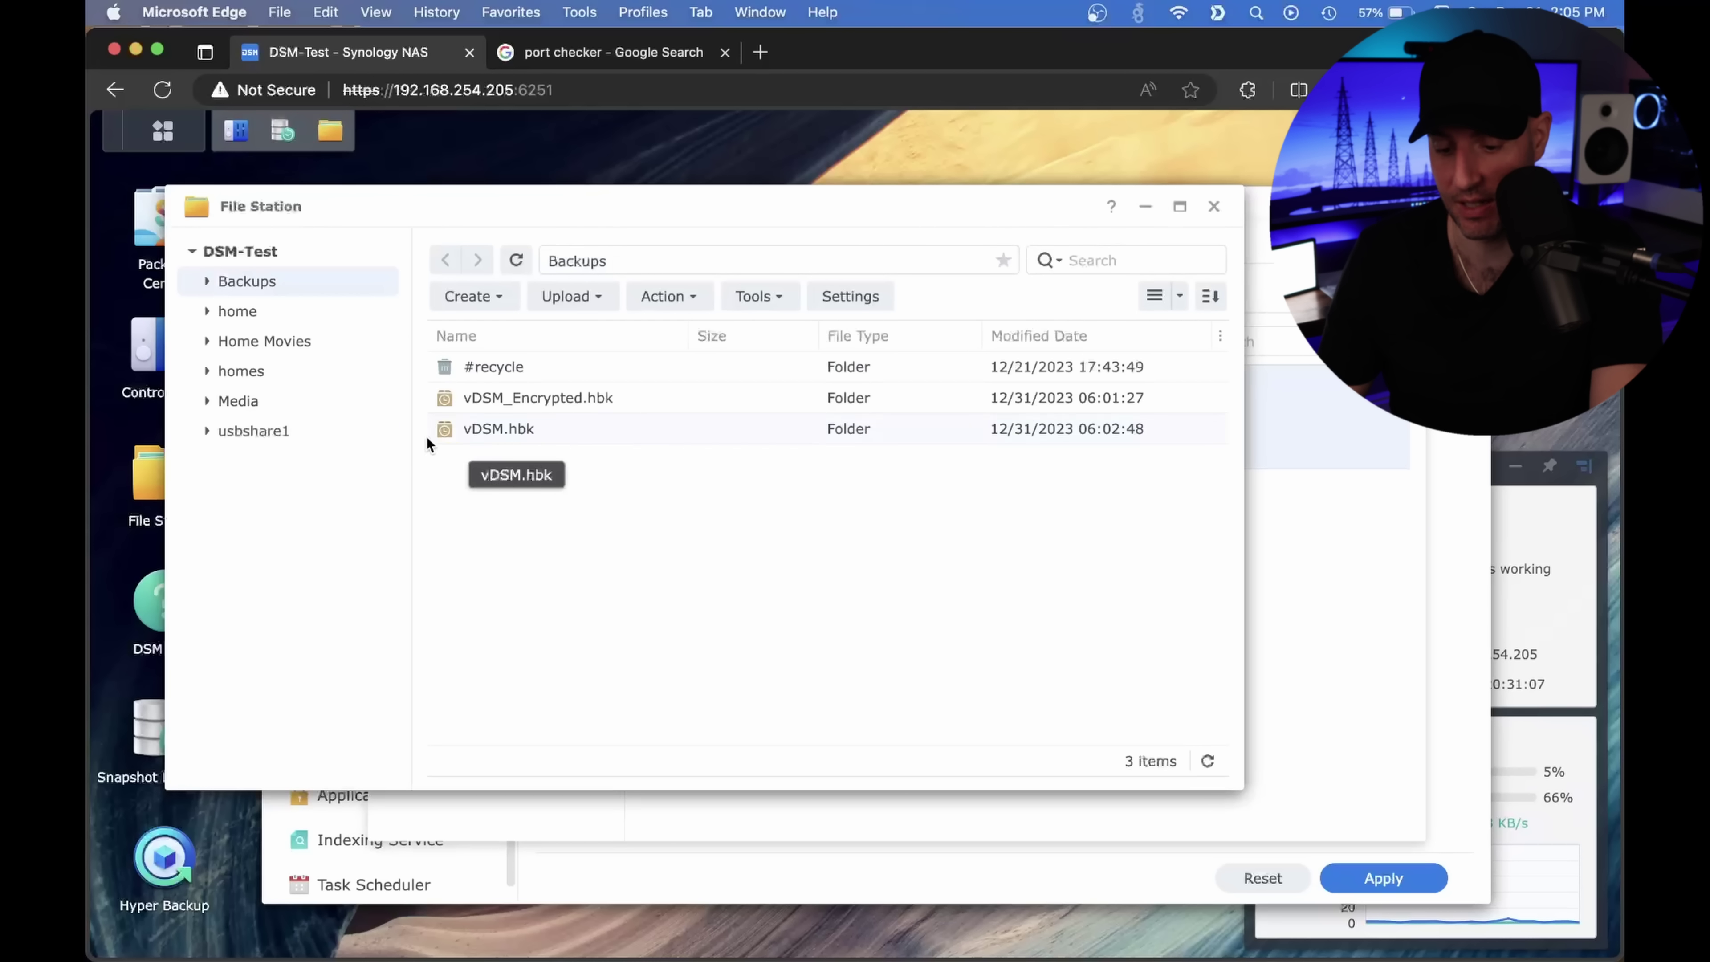
left_click(276, 405)
left_click(501, 436)
left_click(514, 491, "shift")
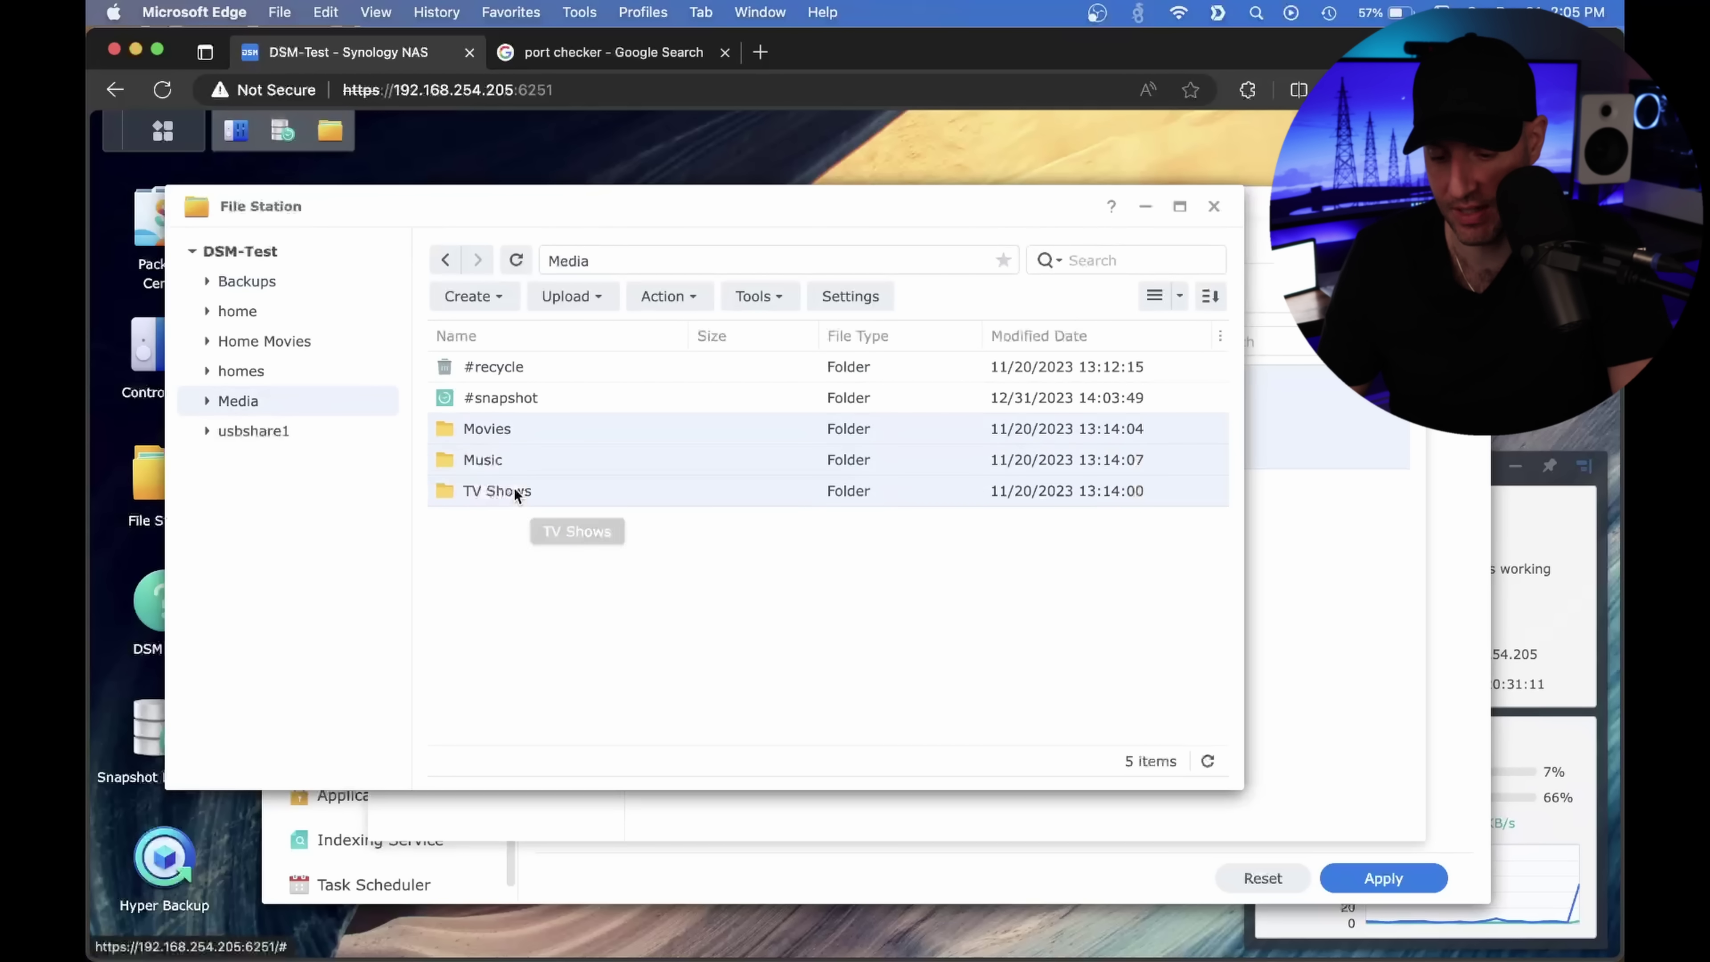
right_click(514, 487)
left_click(607, 799)
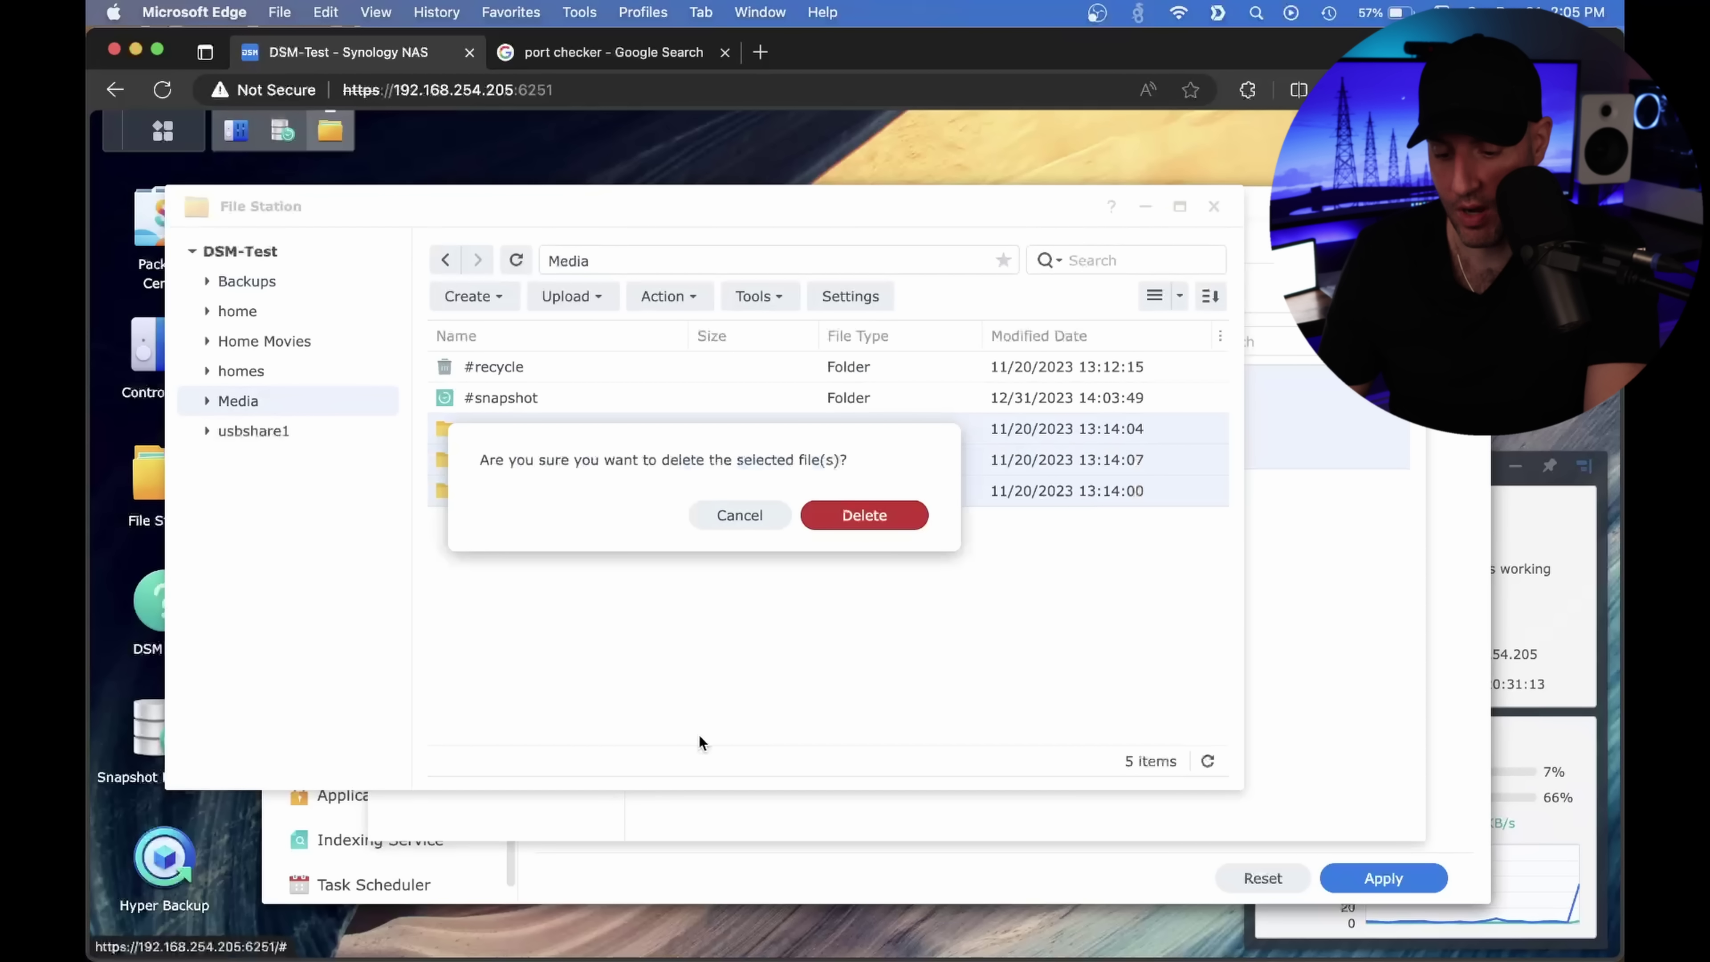
left_click(909, 516)
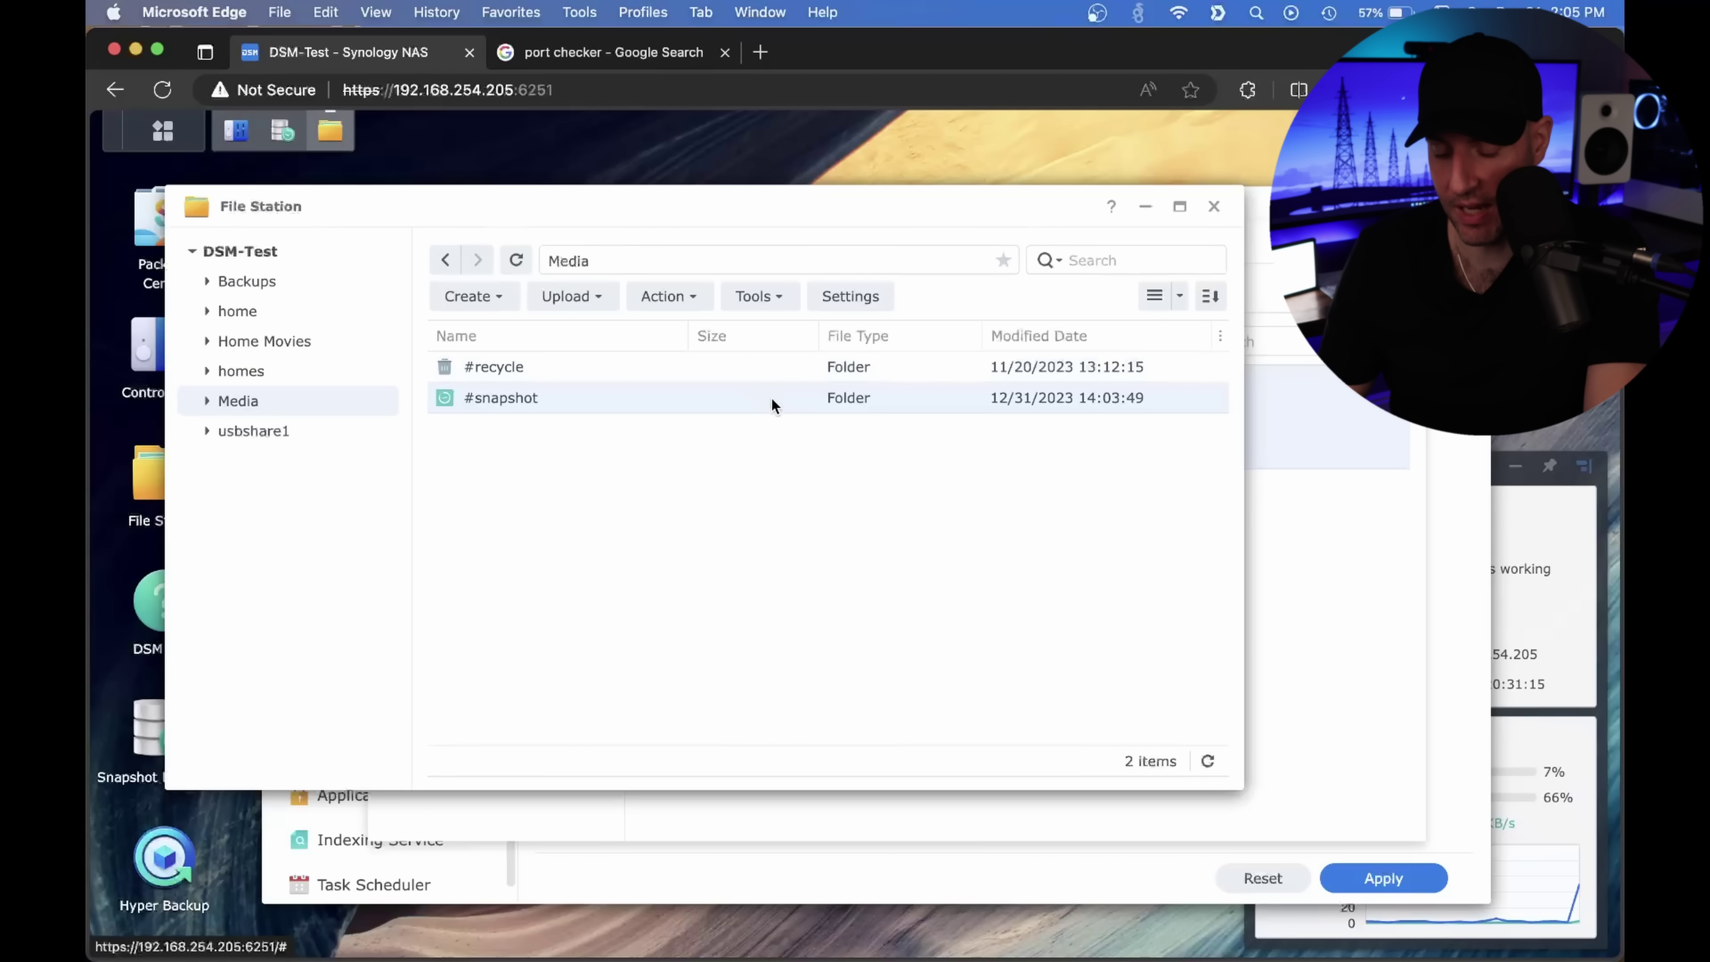
Restore the Media shared folder to its immutable 12/31/2023 11:39:03 snapshot, without taking a snapshot before restoring.
left_click(1253, 647)
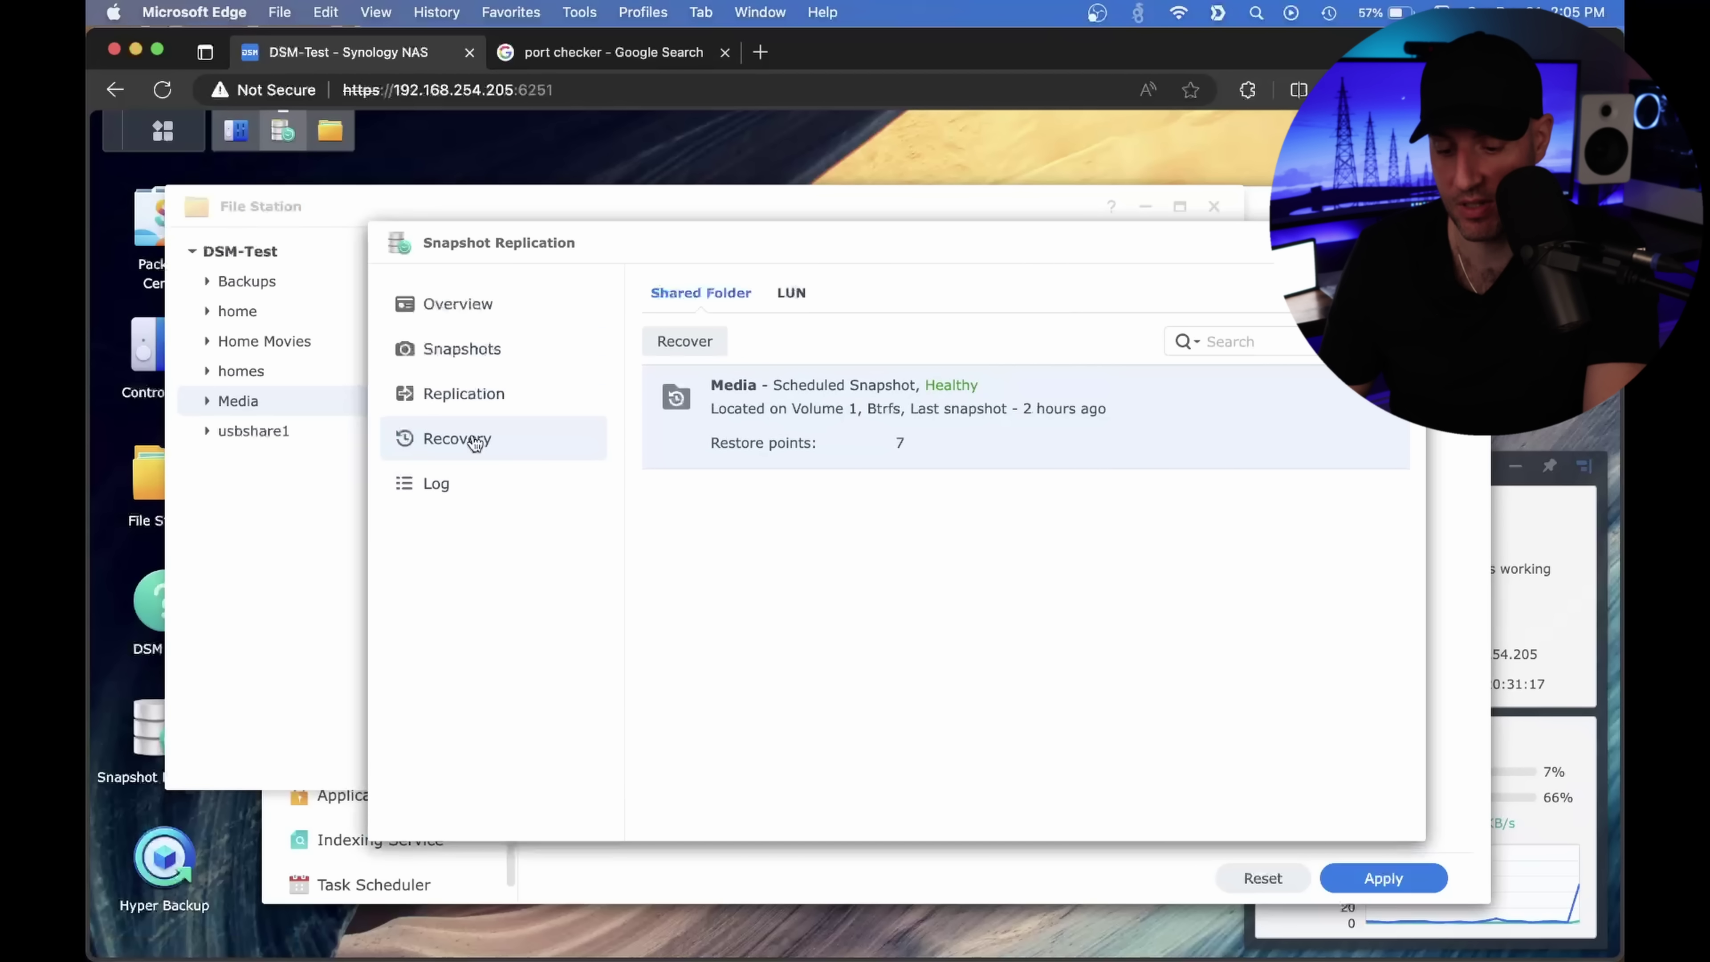
left_click(687, 343)
left_click(840, 439)
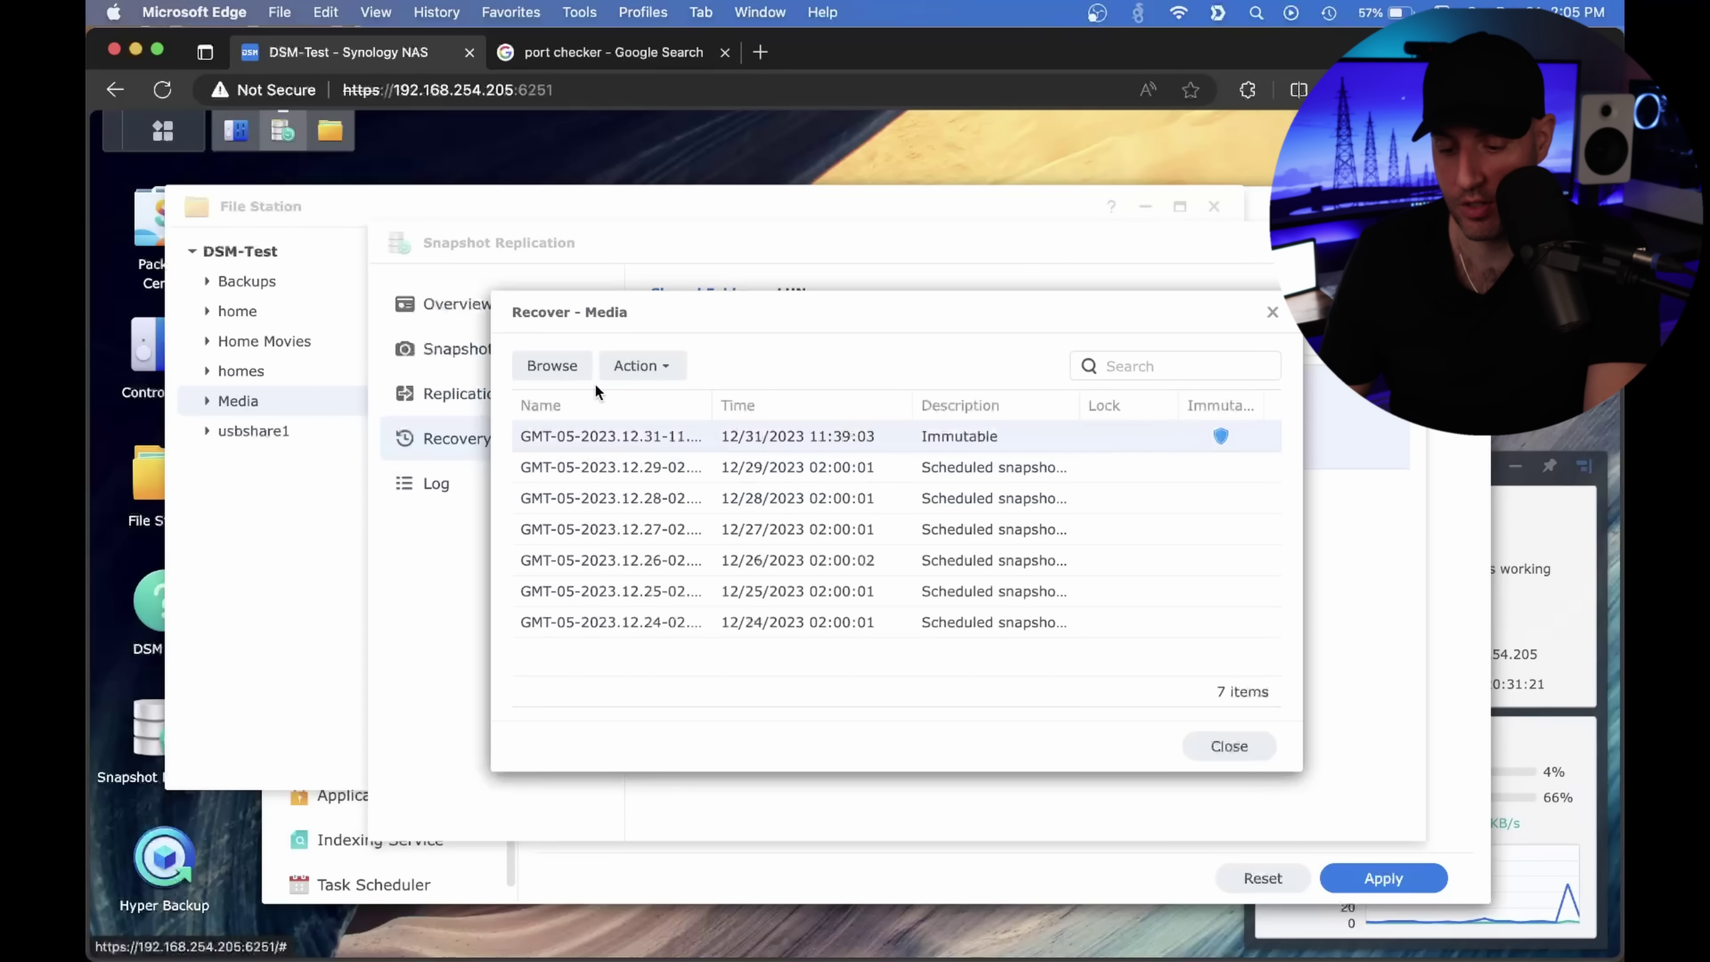
left_click(638, 369)
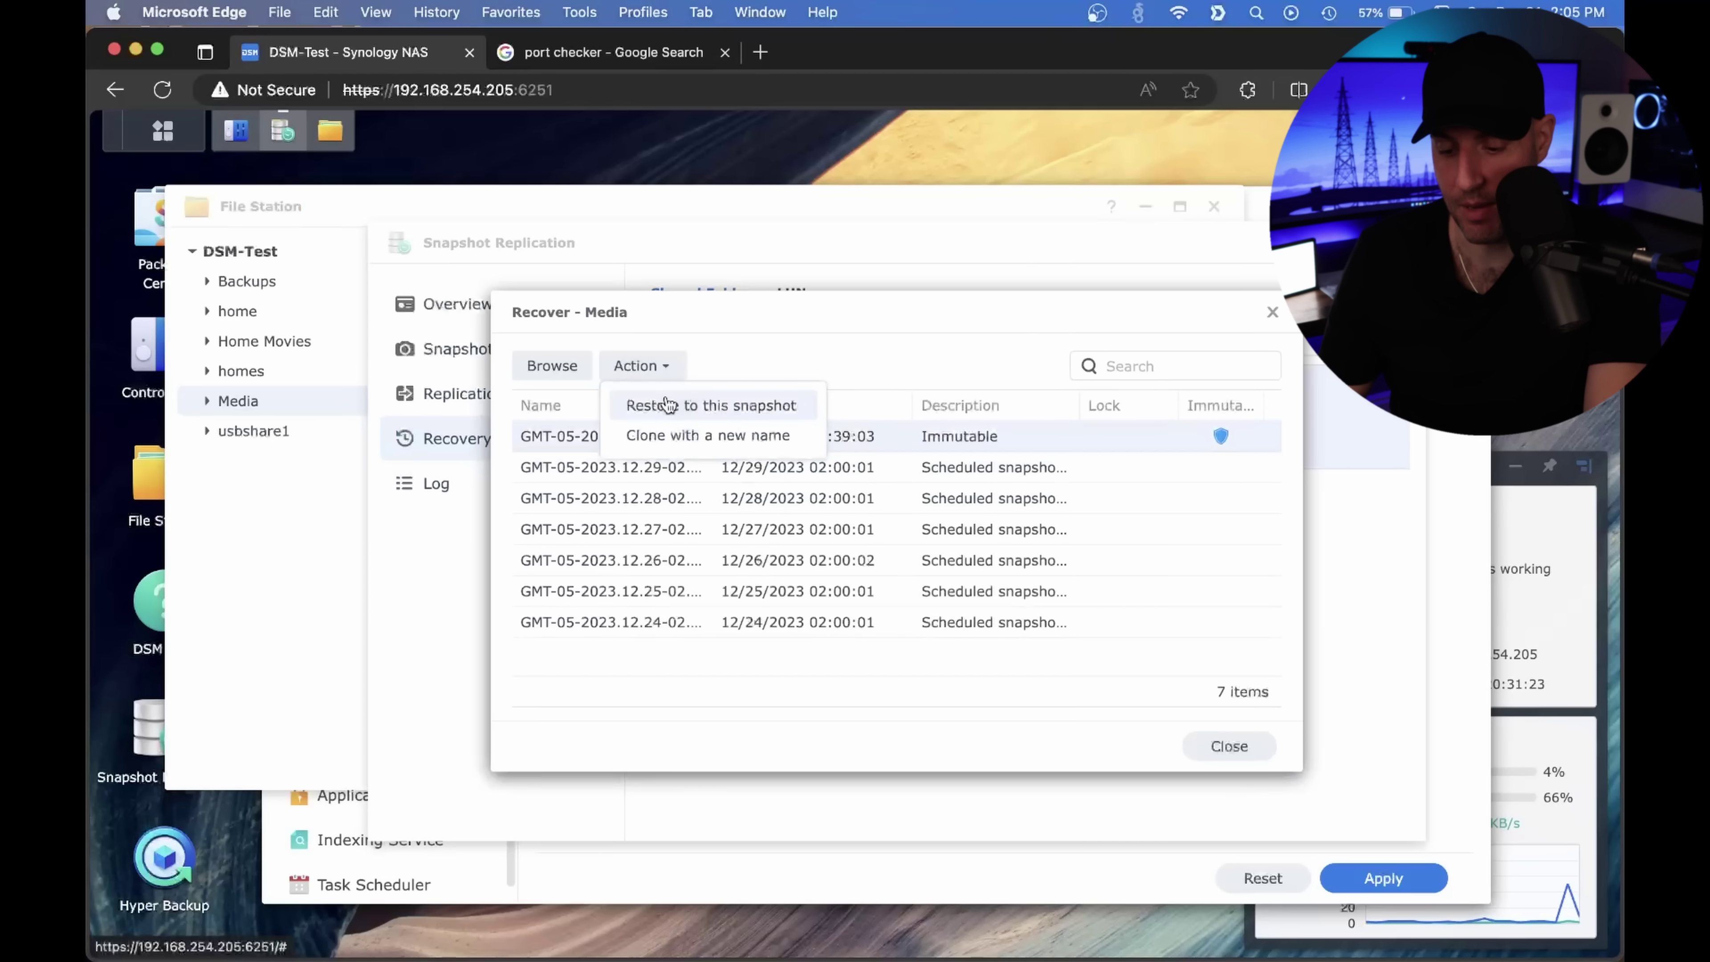
left_click(668, 405)
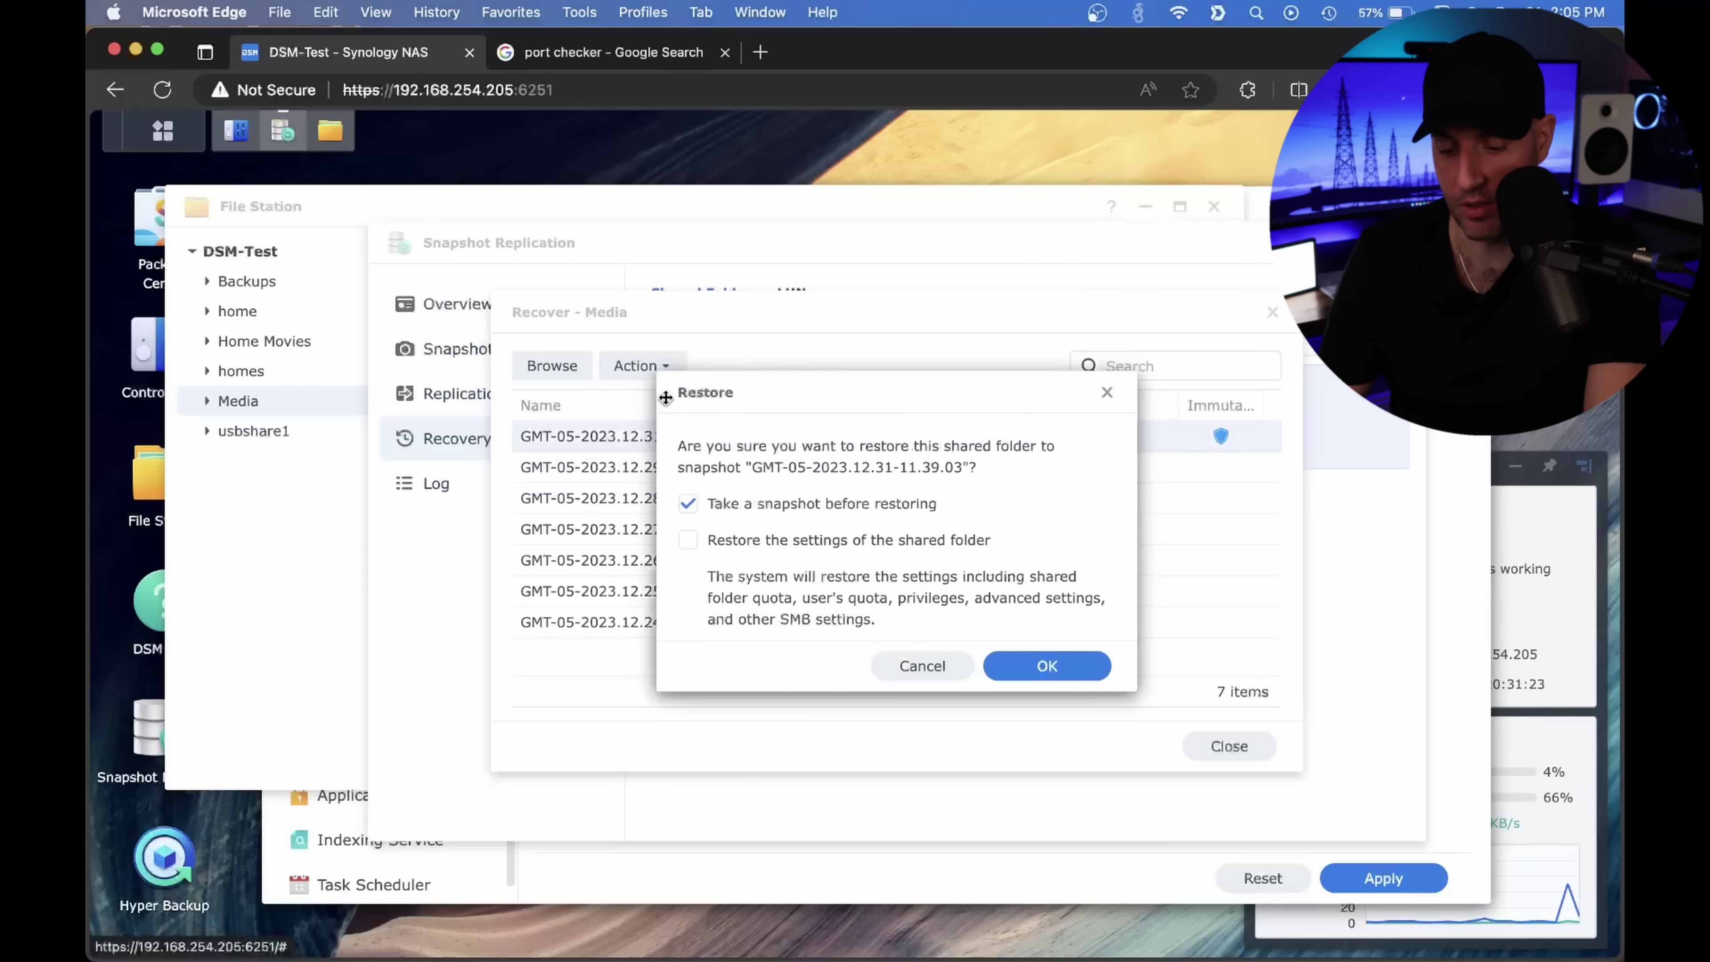
left_click(886, 506)
left_click(1061, 660)
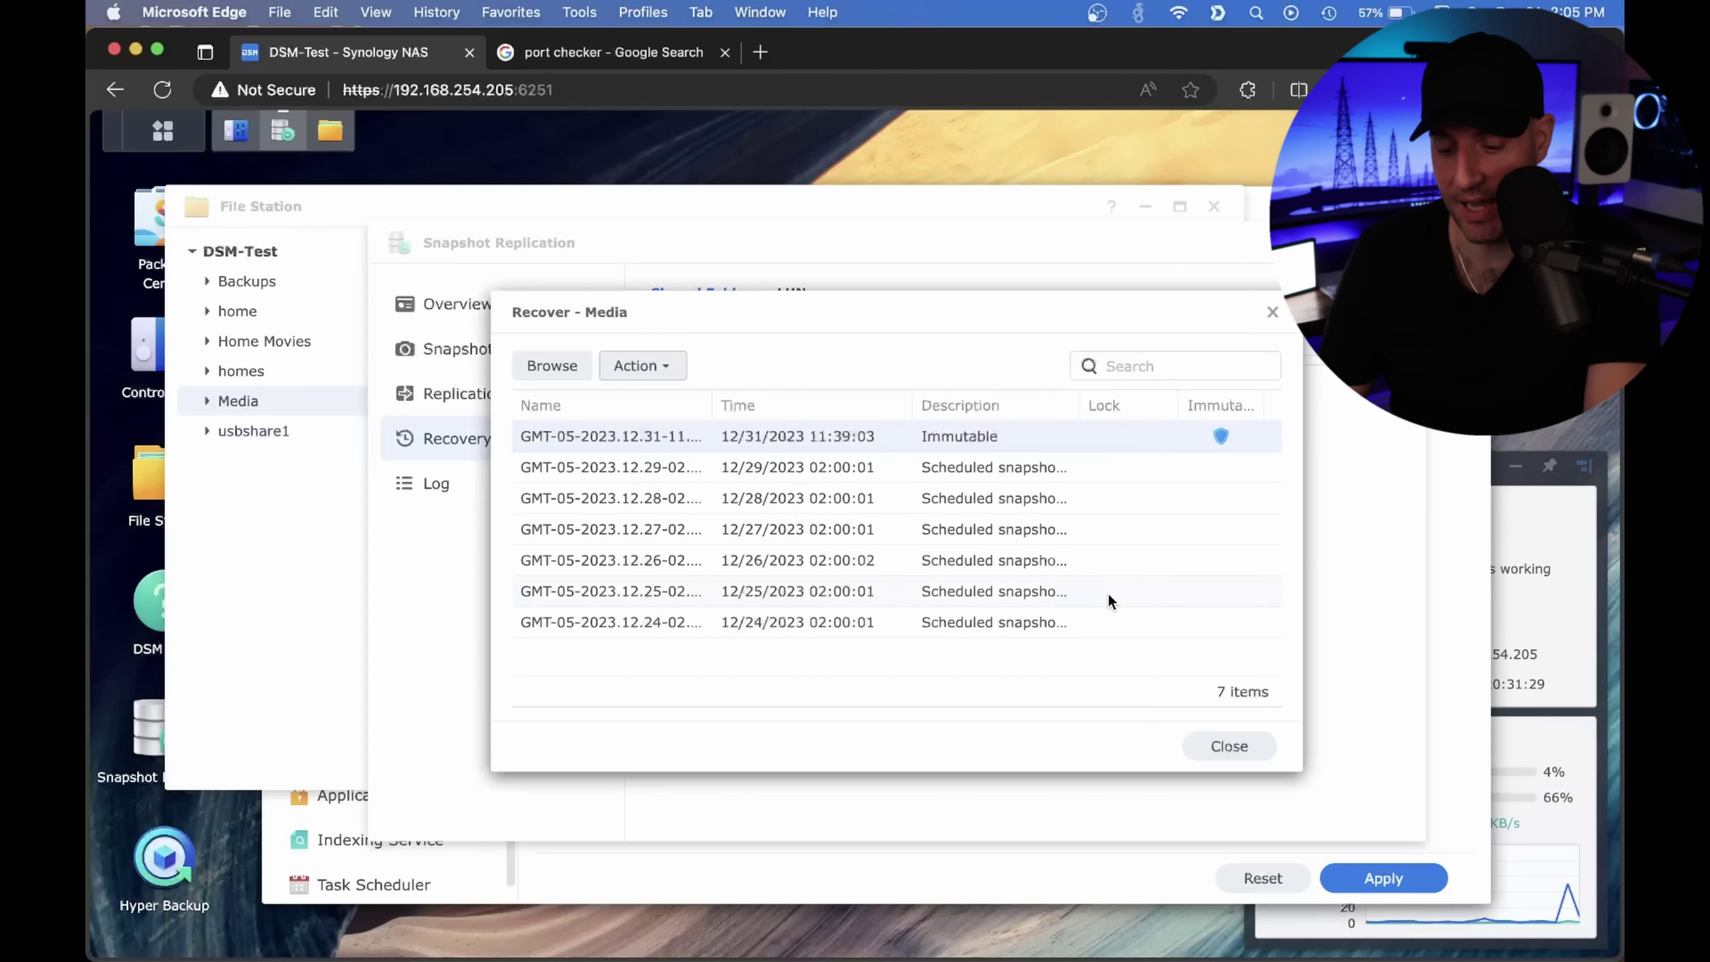
Refresh the Media folder in File Station to check its restored contents, and close the Media recovery list.
left_click(316, 554)
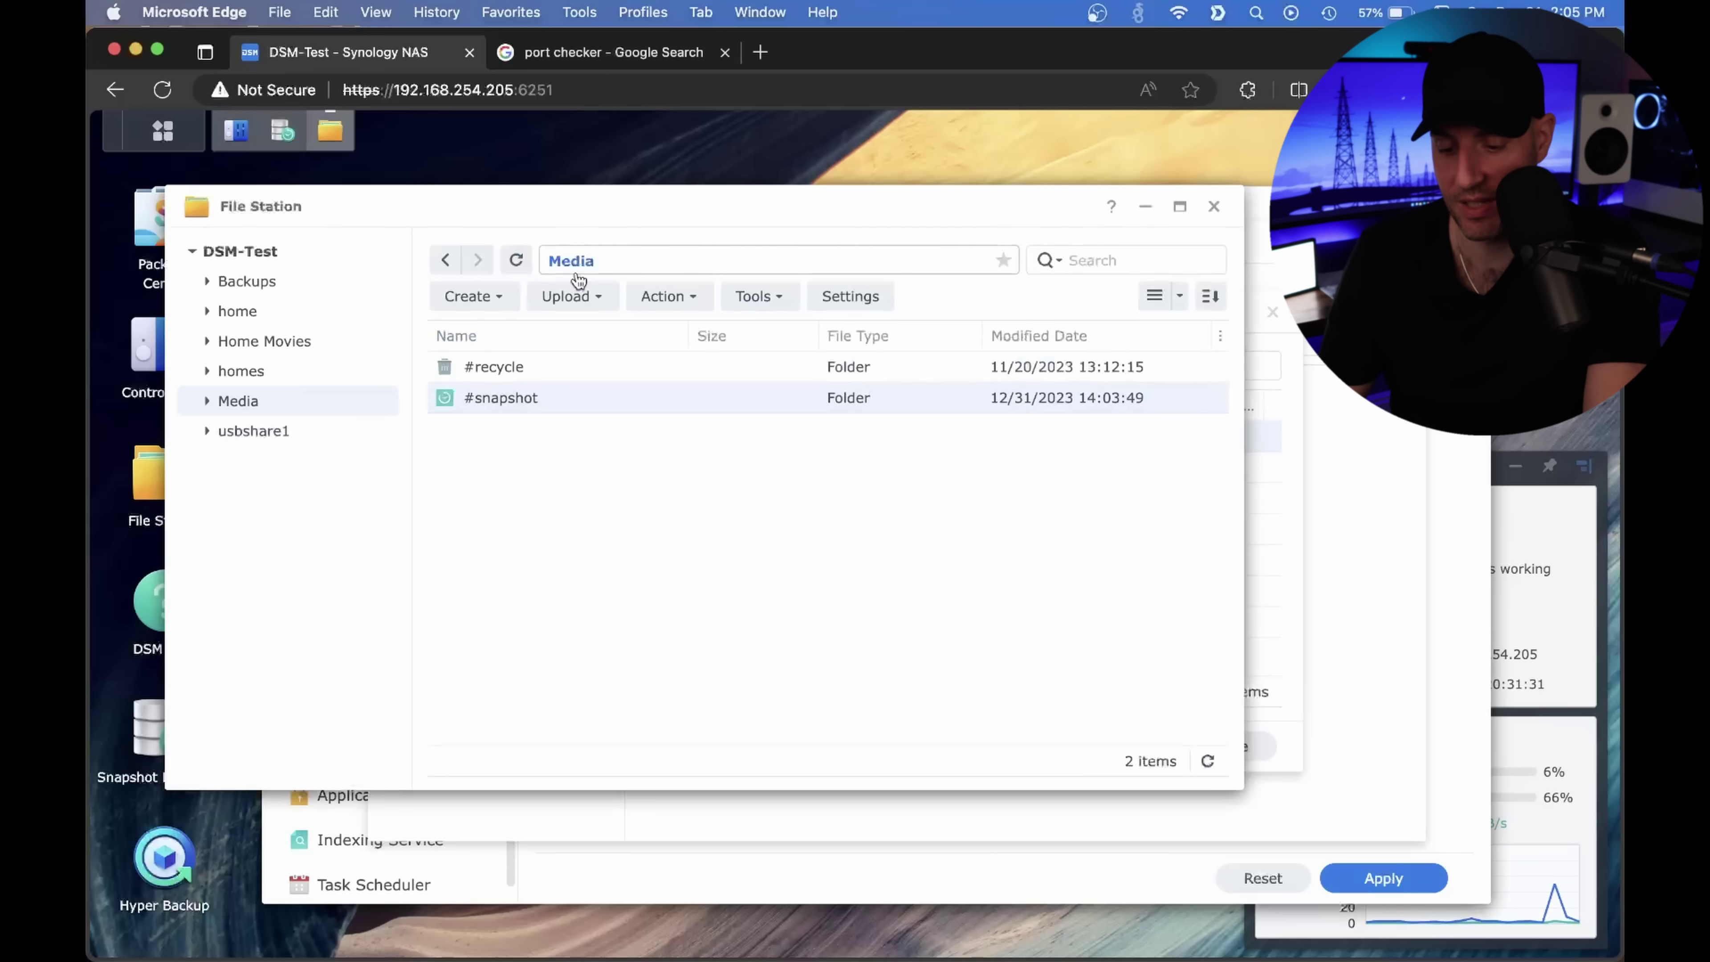
left_click(515, 259)
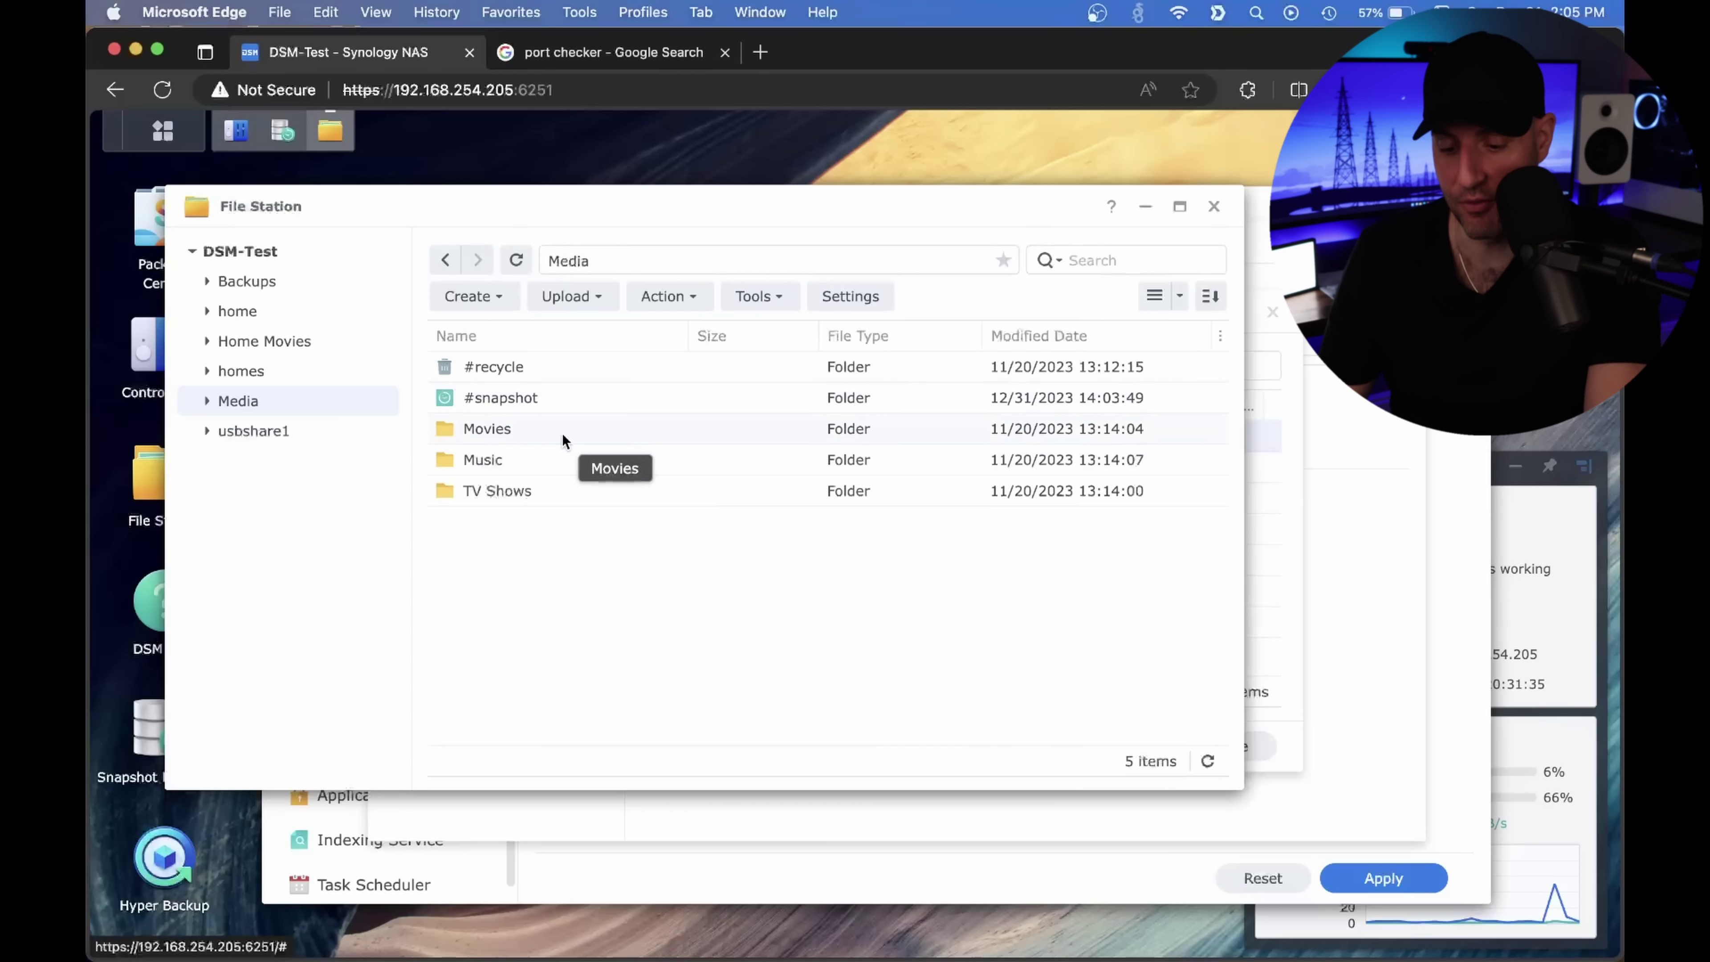
left_click(725, 795)
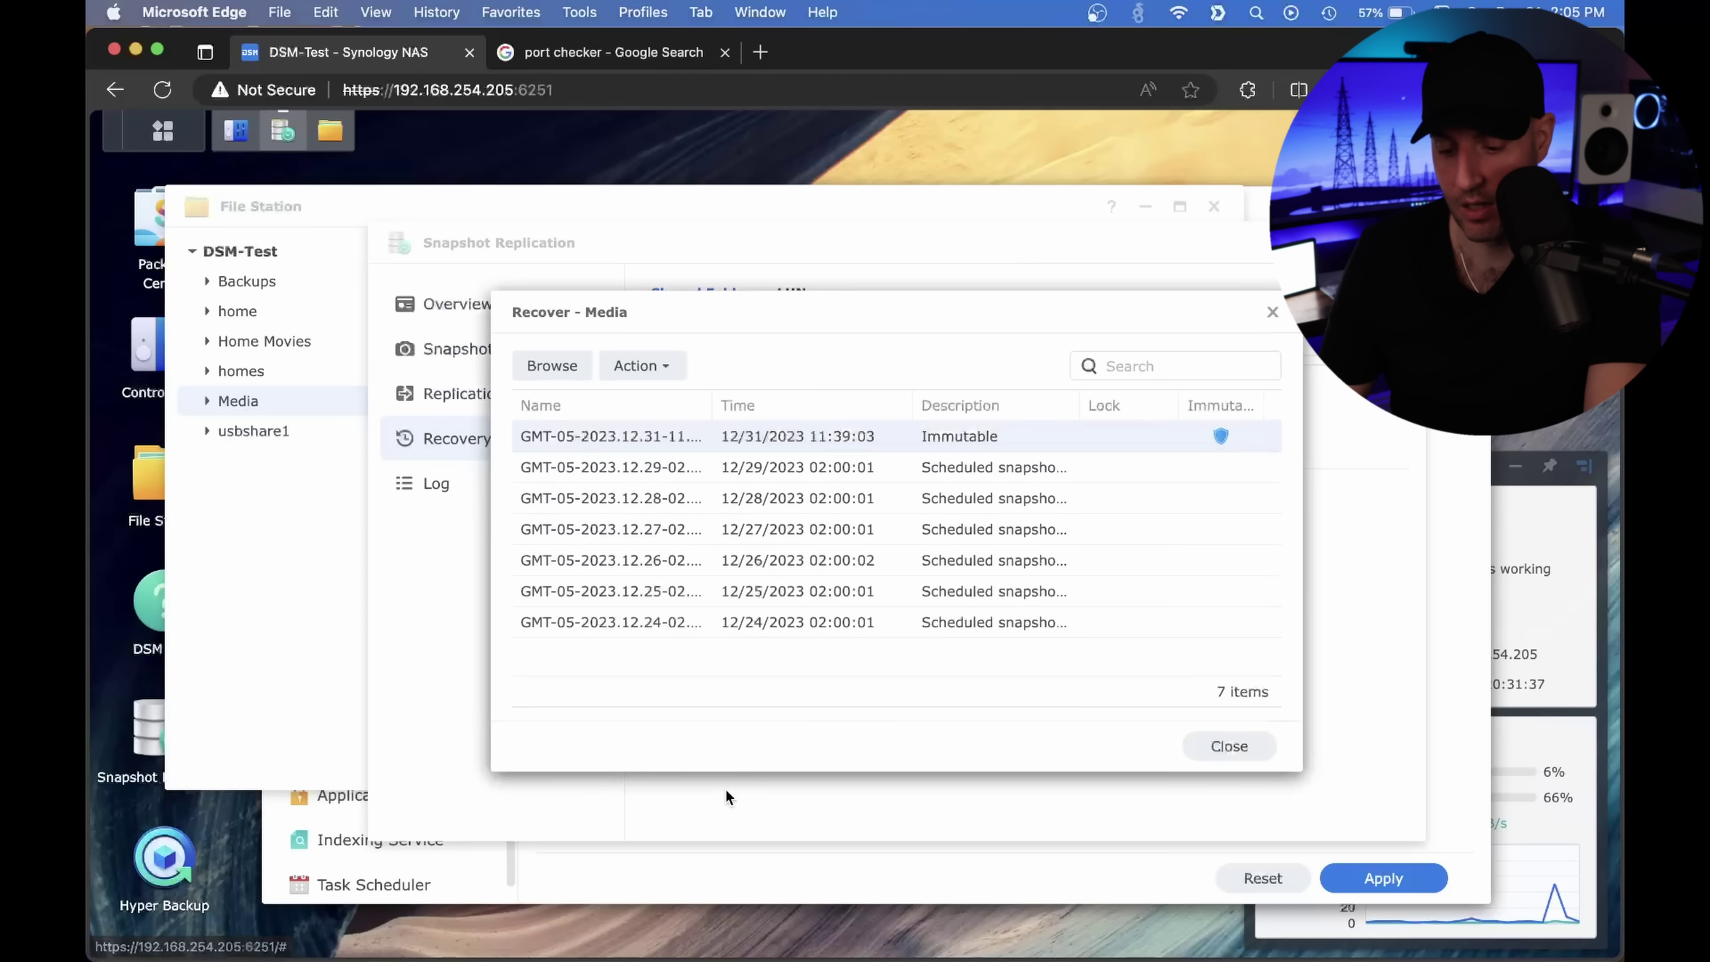
left_click(1272, 313)
Open the advanced snapshot settings of the Media shared folder and examine the snapshot visibility option.
left_click(532, 361)
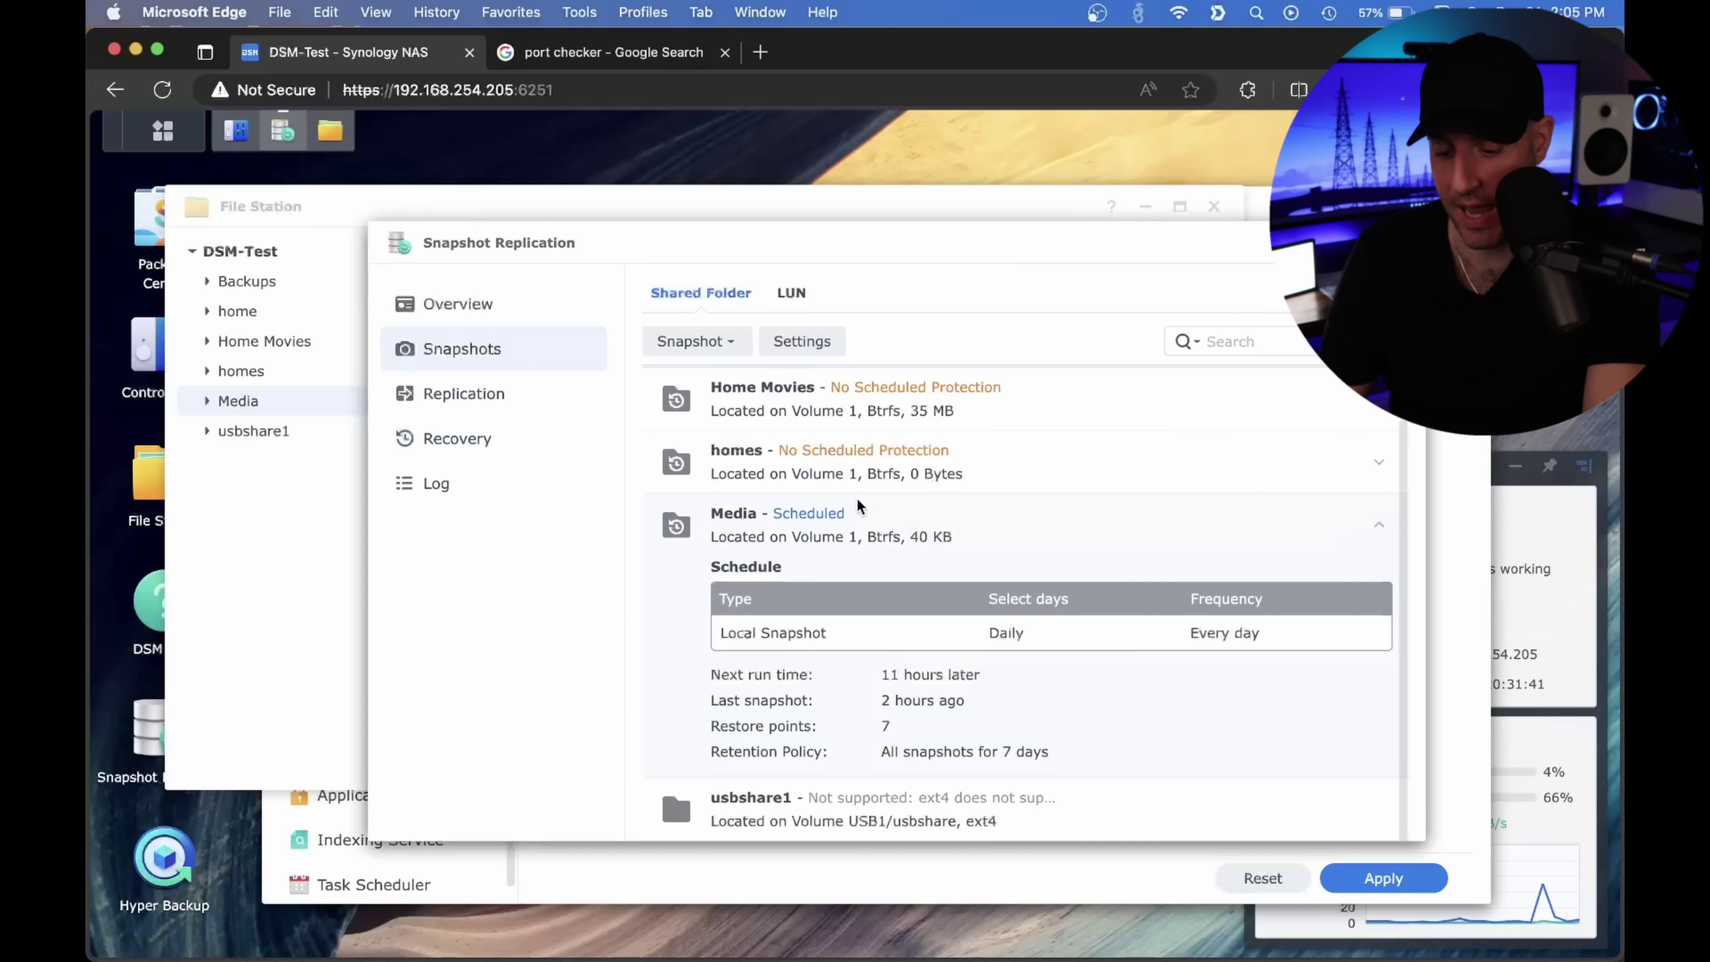
left_click(802, 341)
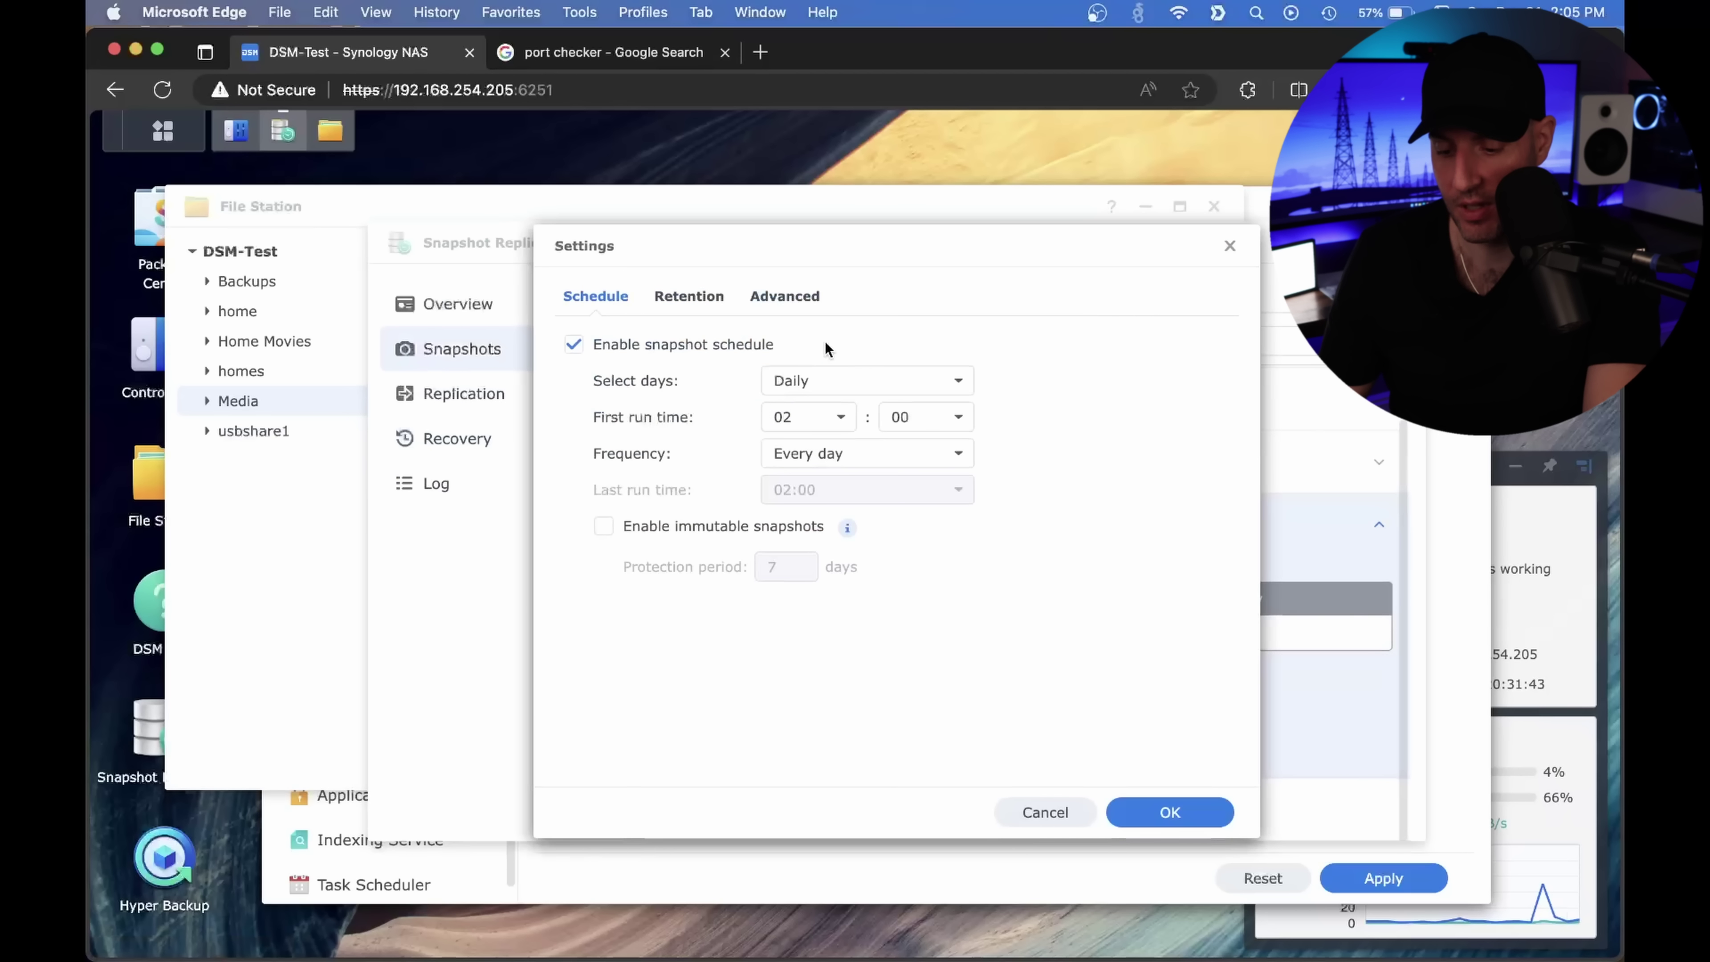
left_click(796, 310)
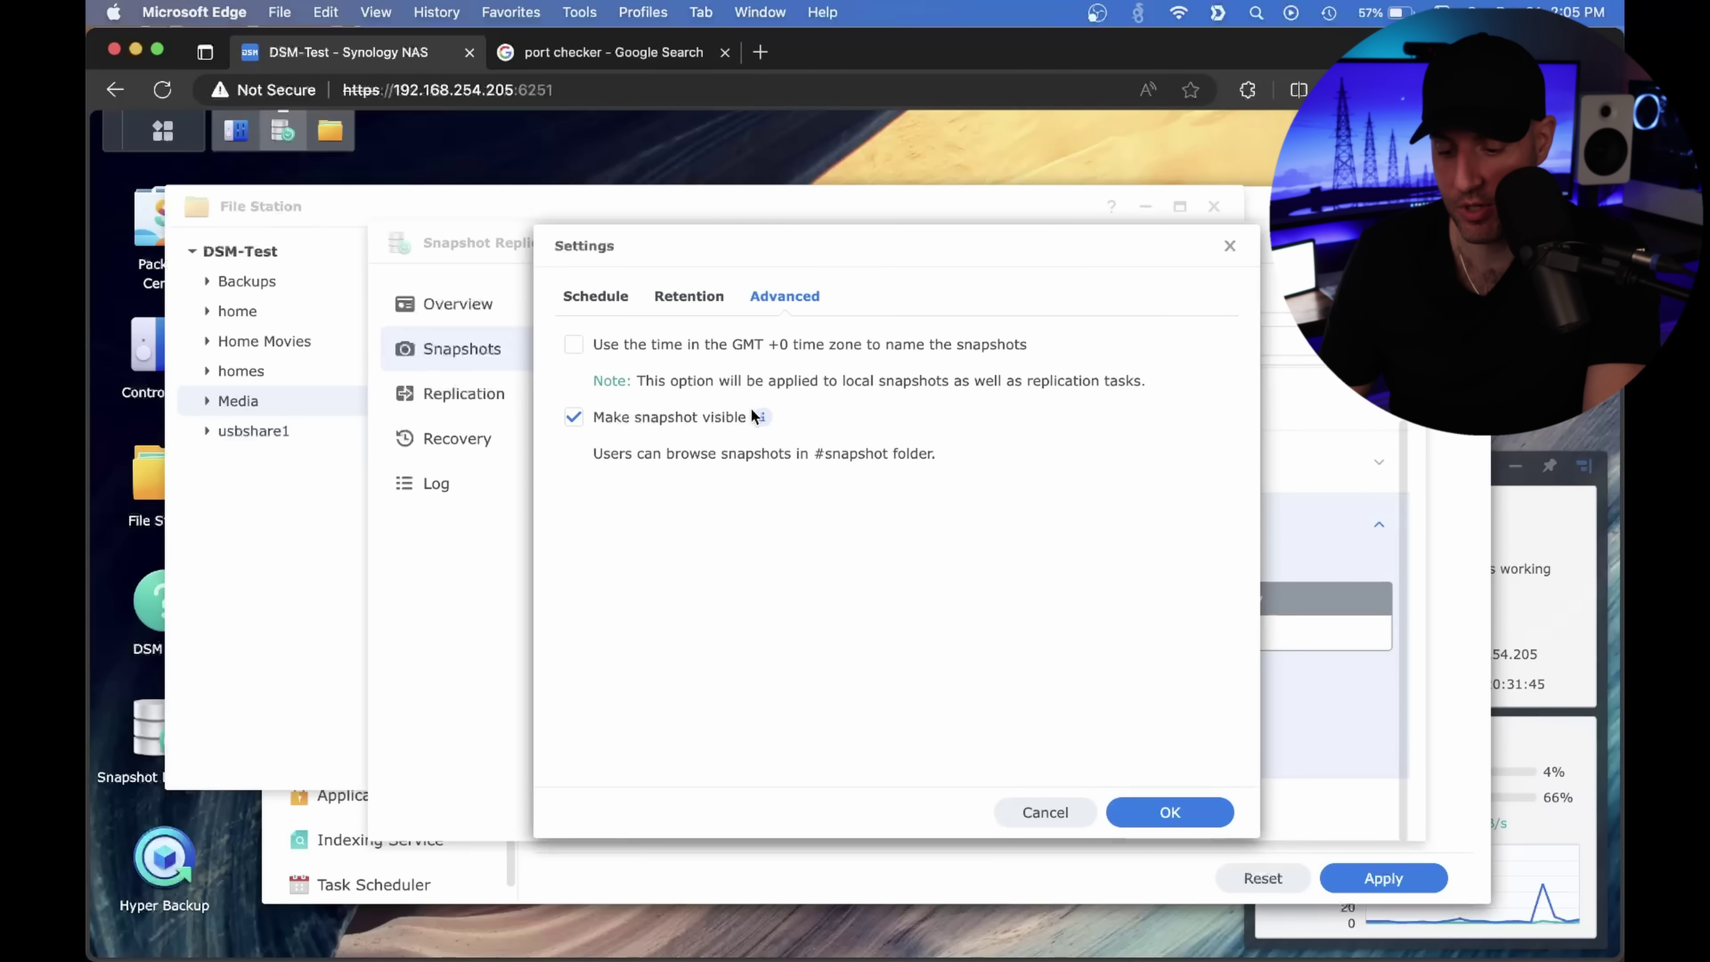
mouse_move(771, 421)
Browse Media's #snapshot folder in File Station, look into Movies inside the GMT-05-2023.12.24-02.00.01 snapshot, and return to the snapshot settings.
left_click(221, 539)
double_click(505, 398)
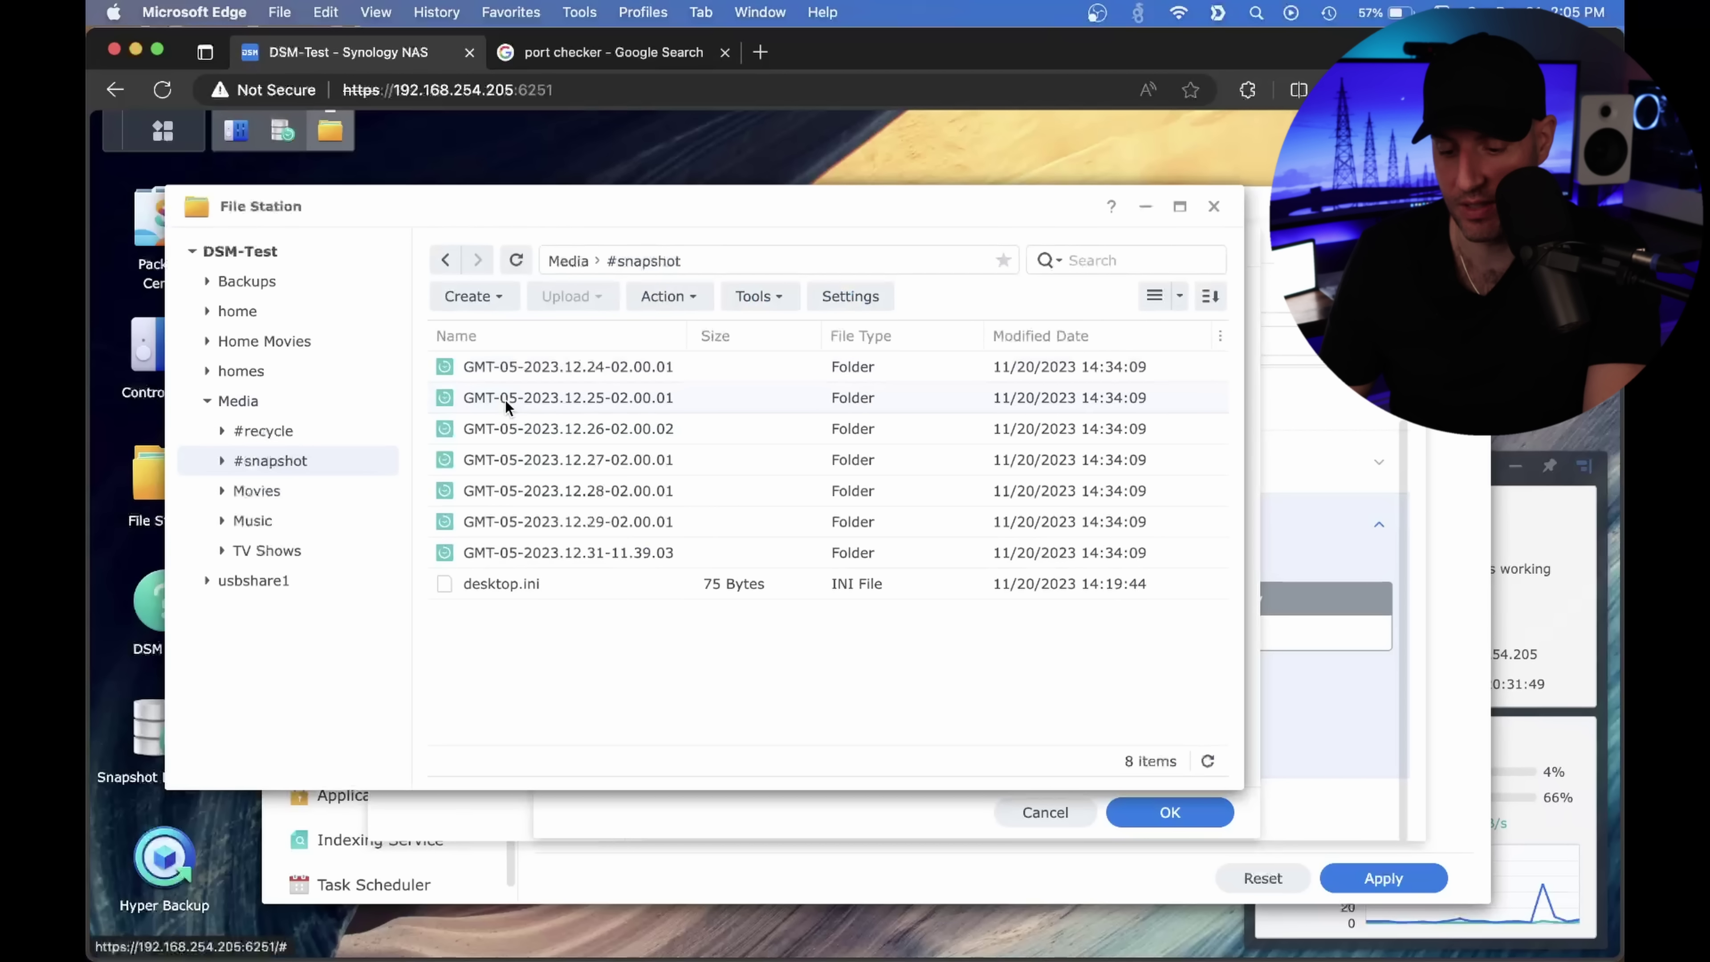
double_click(541, 375)
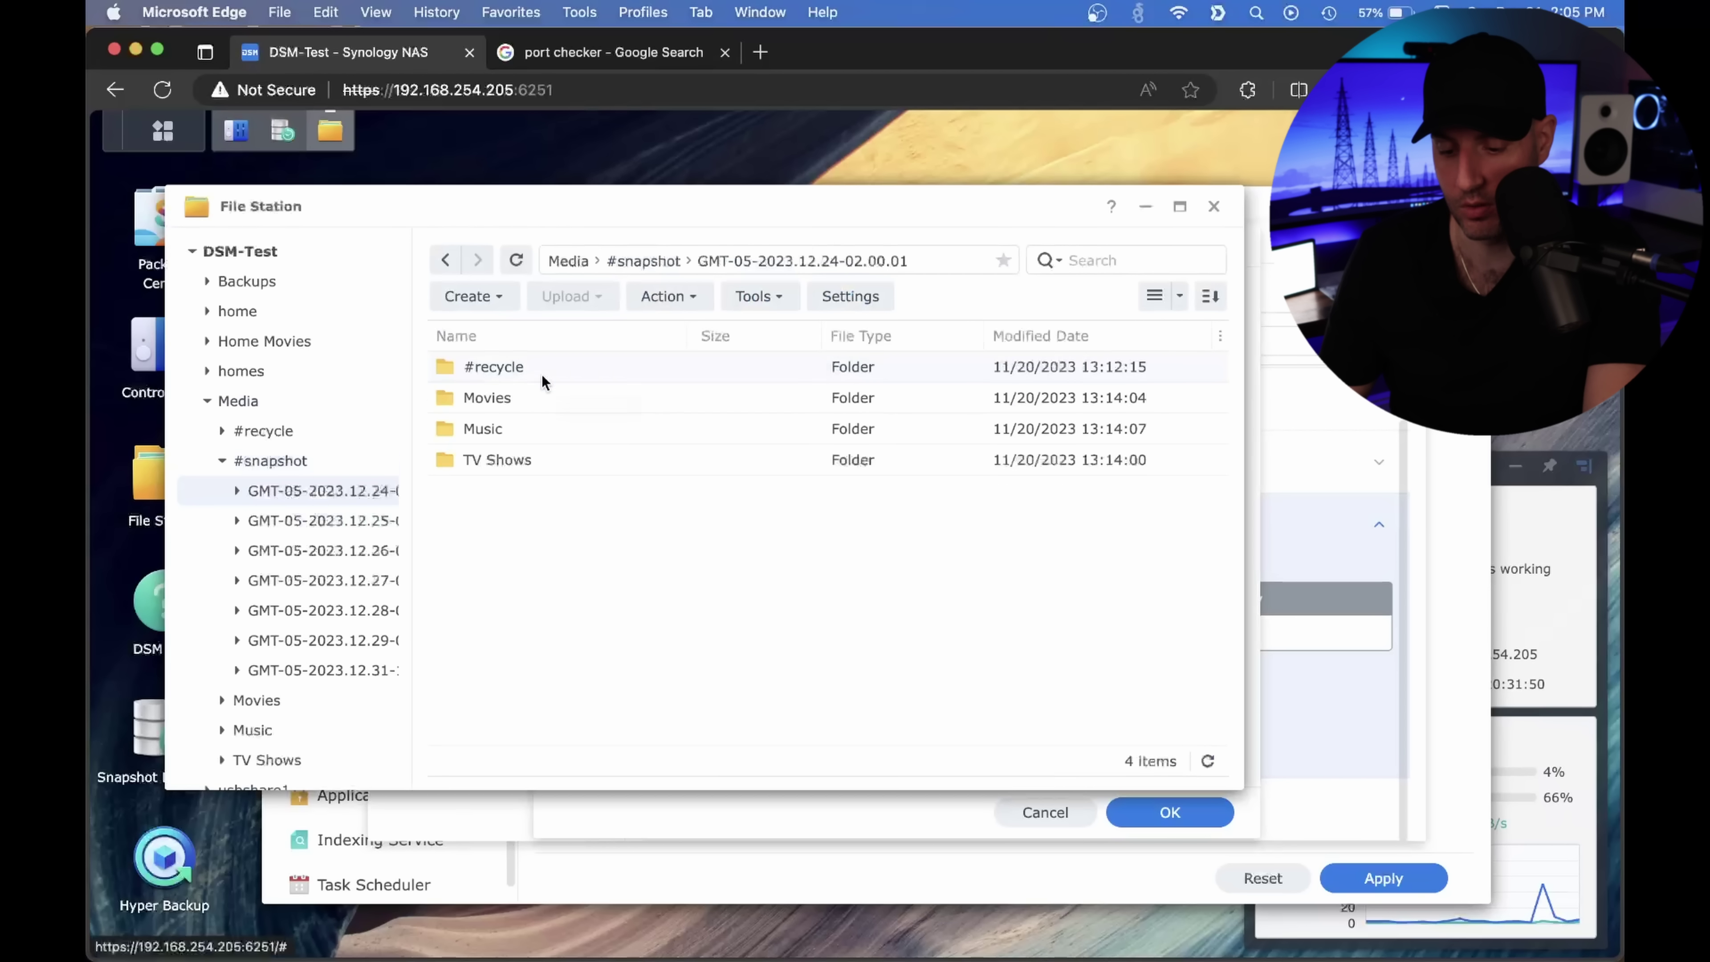
double_click(542, 408)
left_click(753, 261)
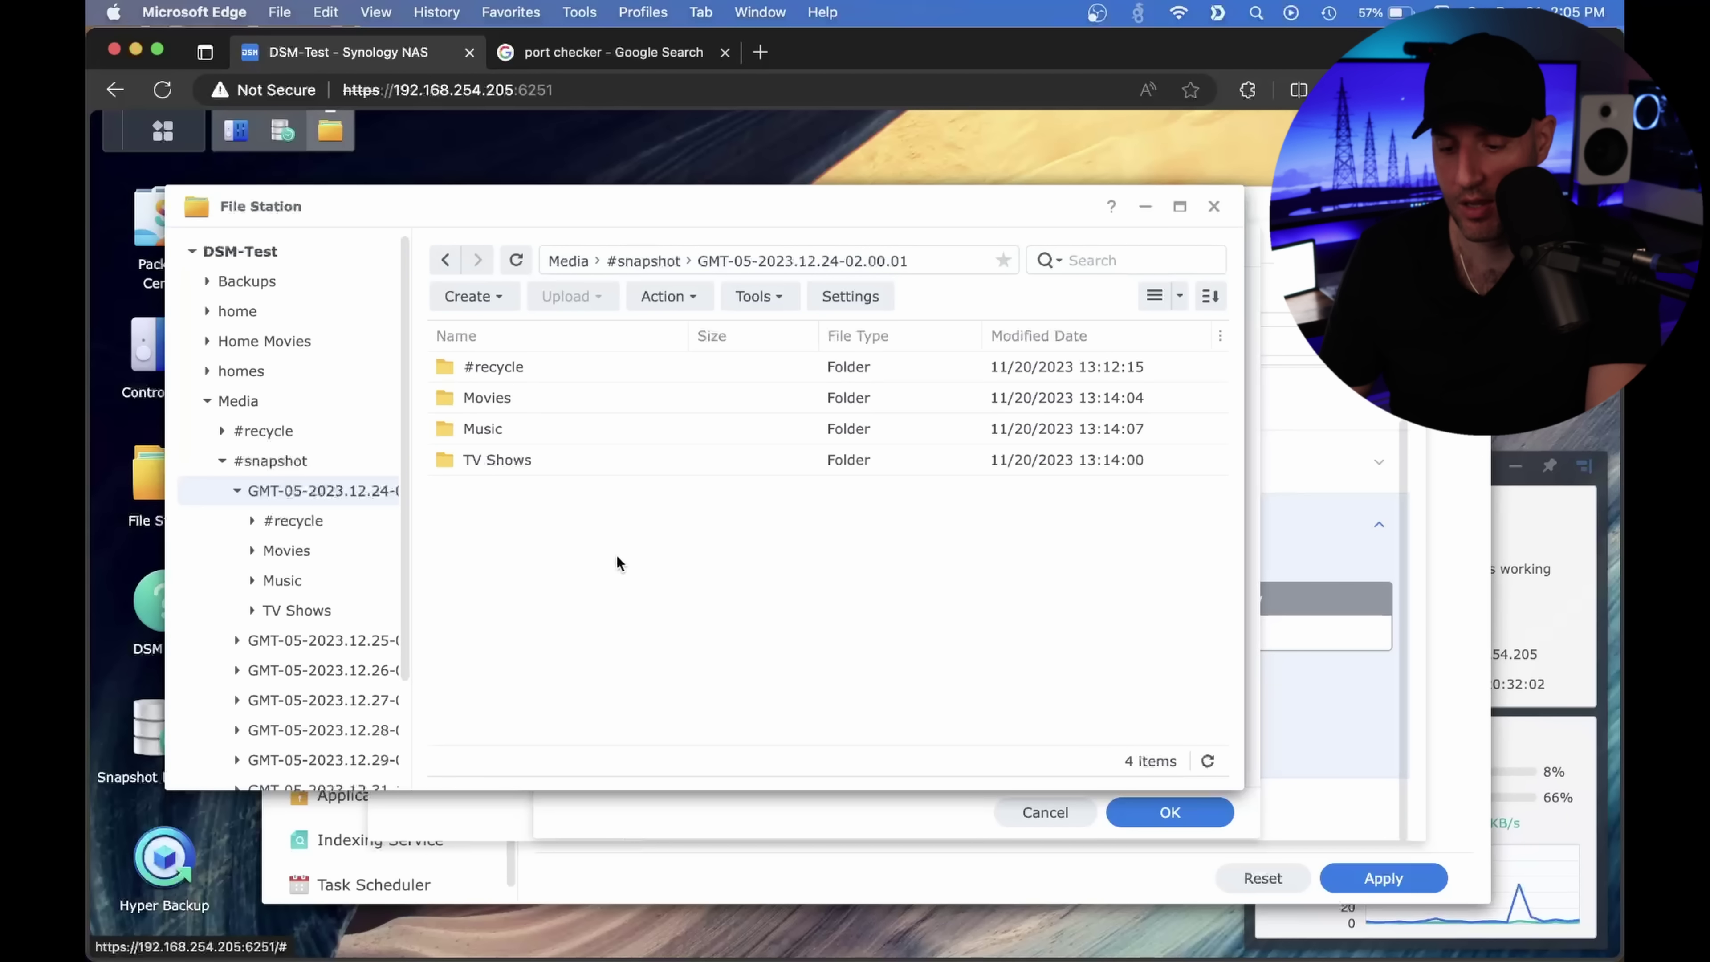
left_click(1289, 407)
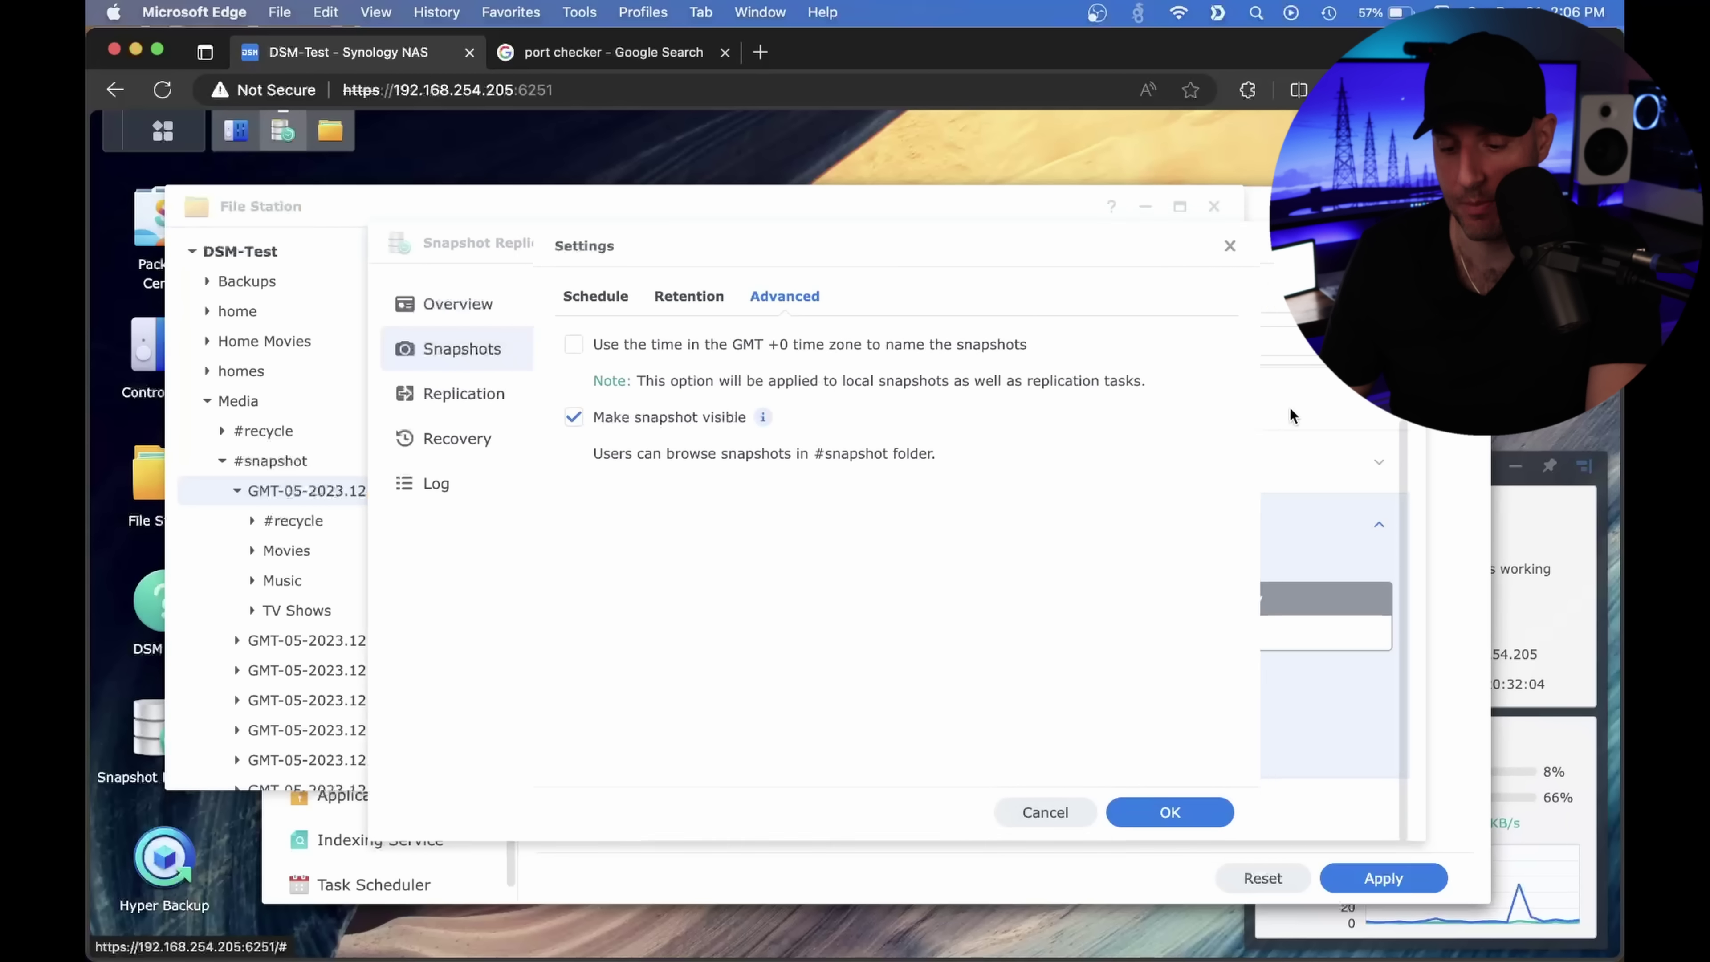
Cancel the Media snapshot settings, close all open windows, and open Hyper Backup.
left_click(1061, 826)
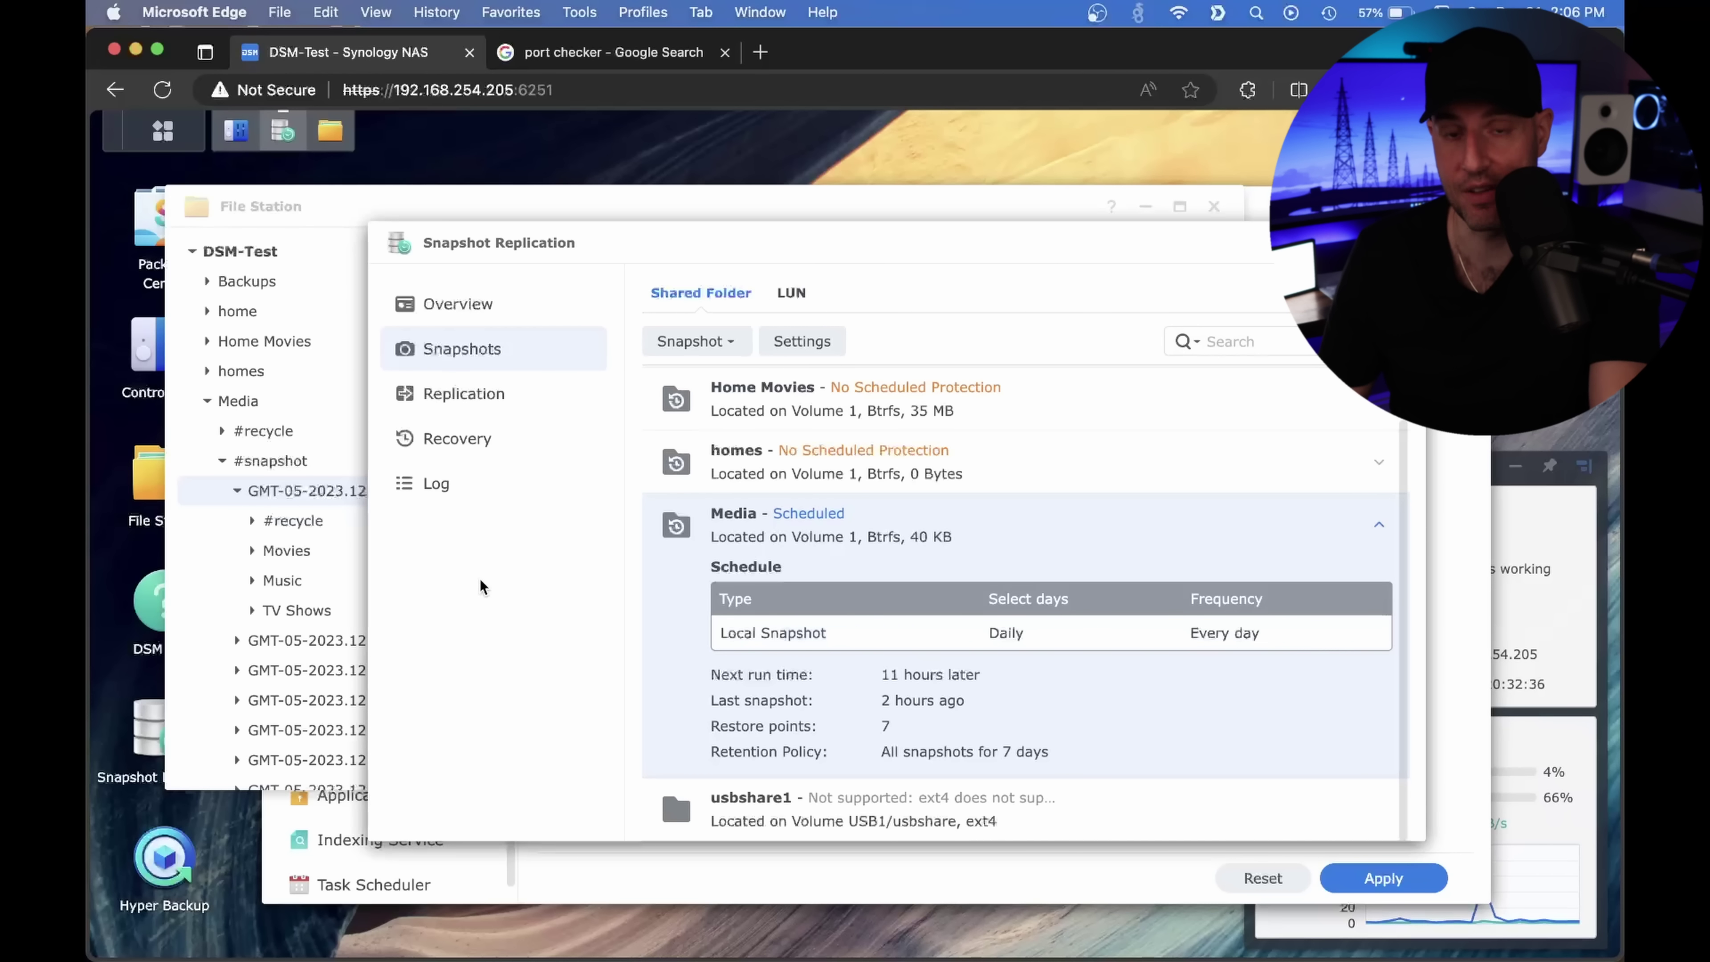
left_click(1396, 243)
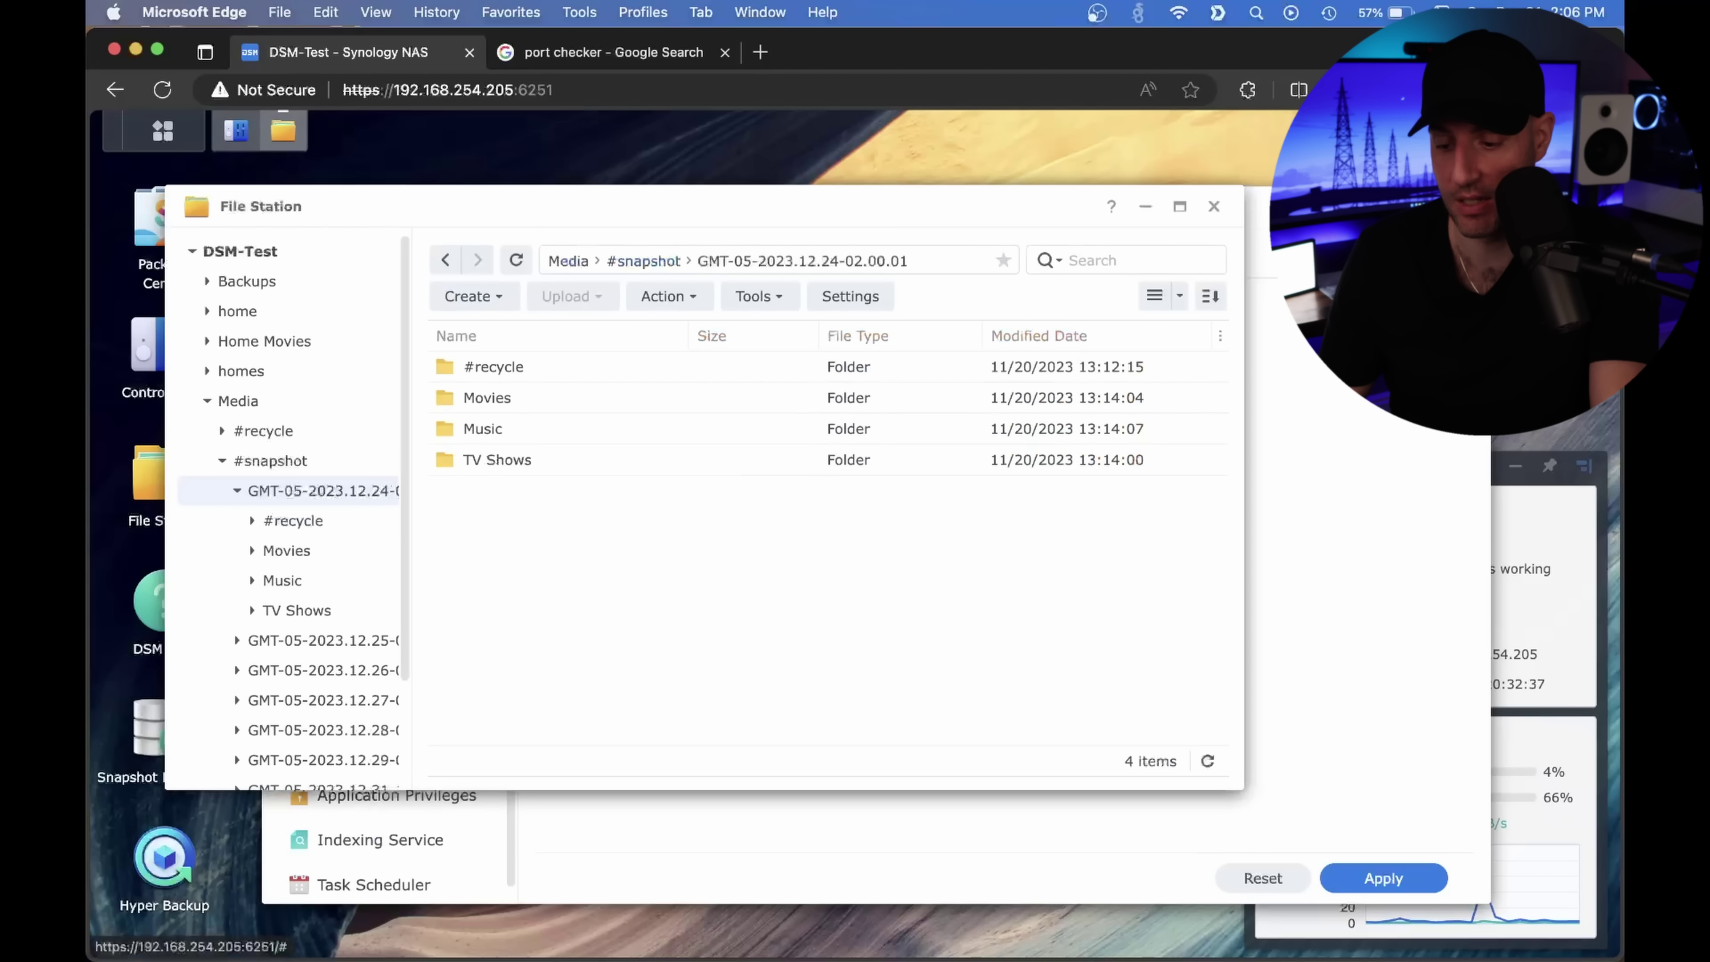
left_click(1215, 208)
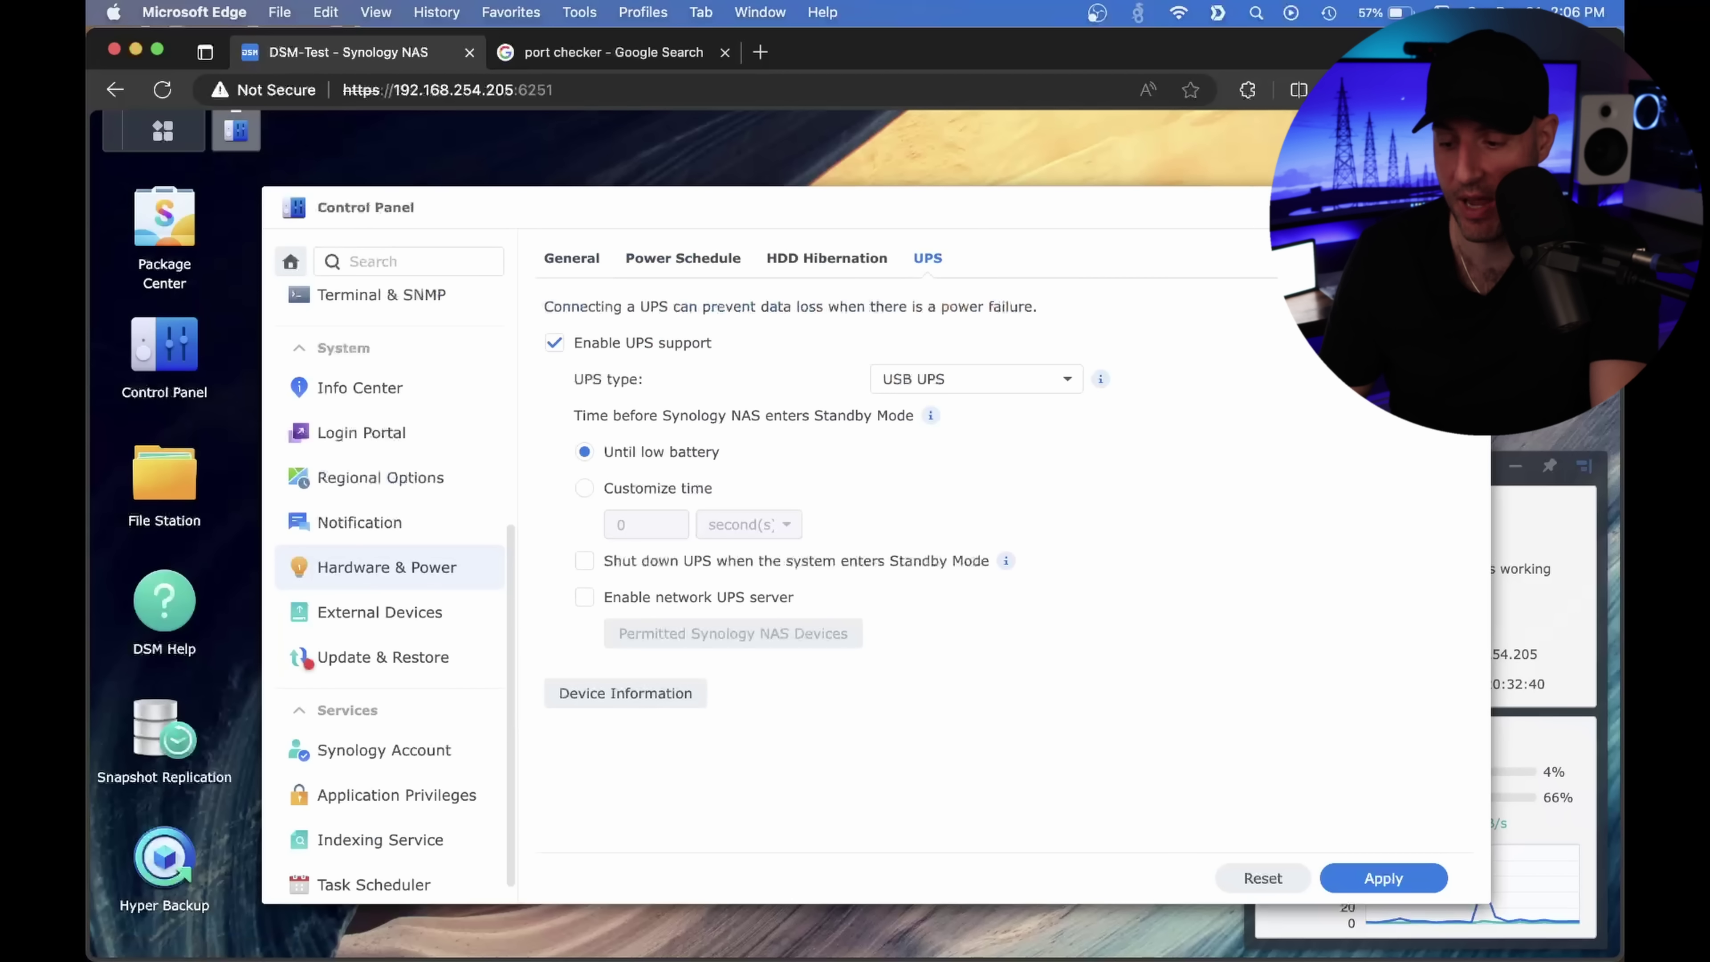
left_click(1470, 208)
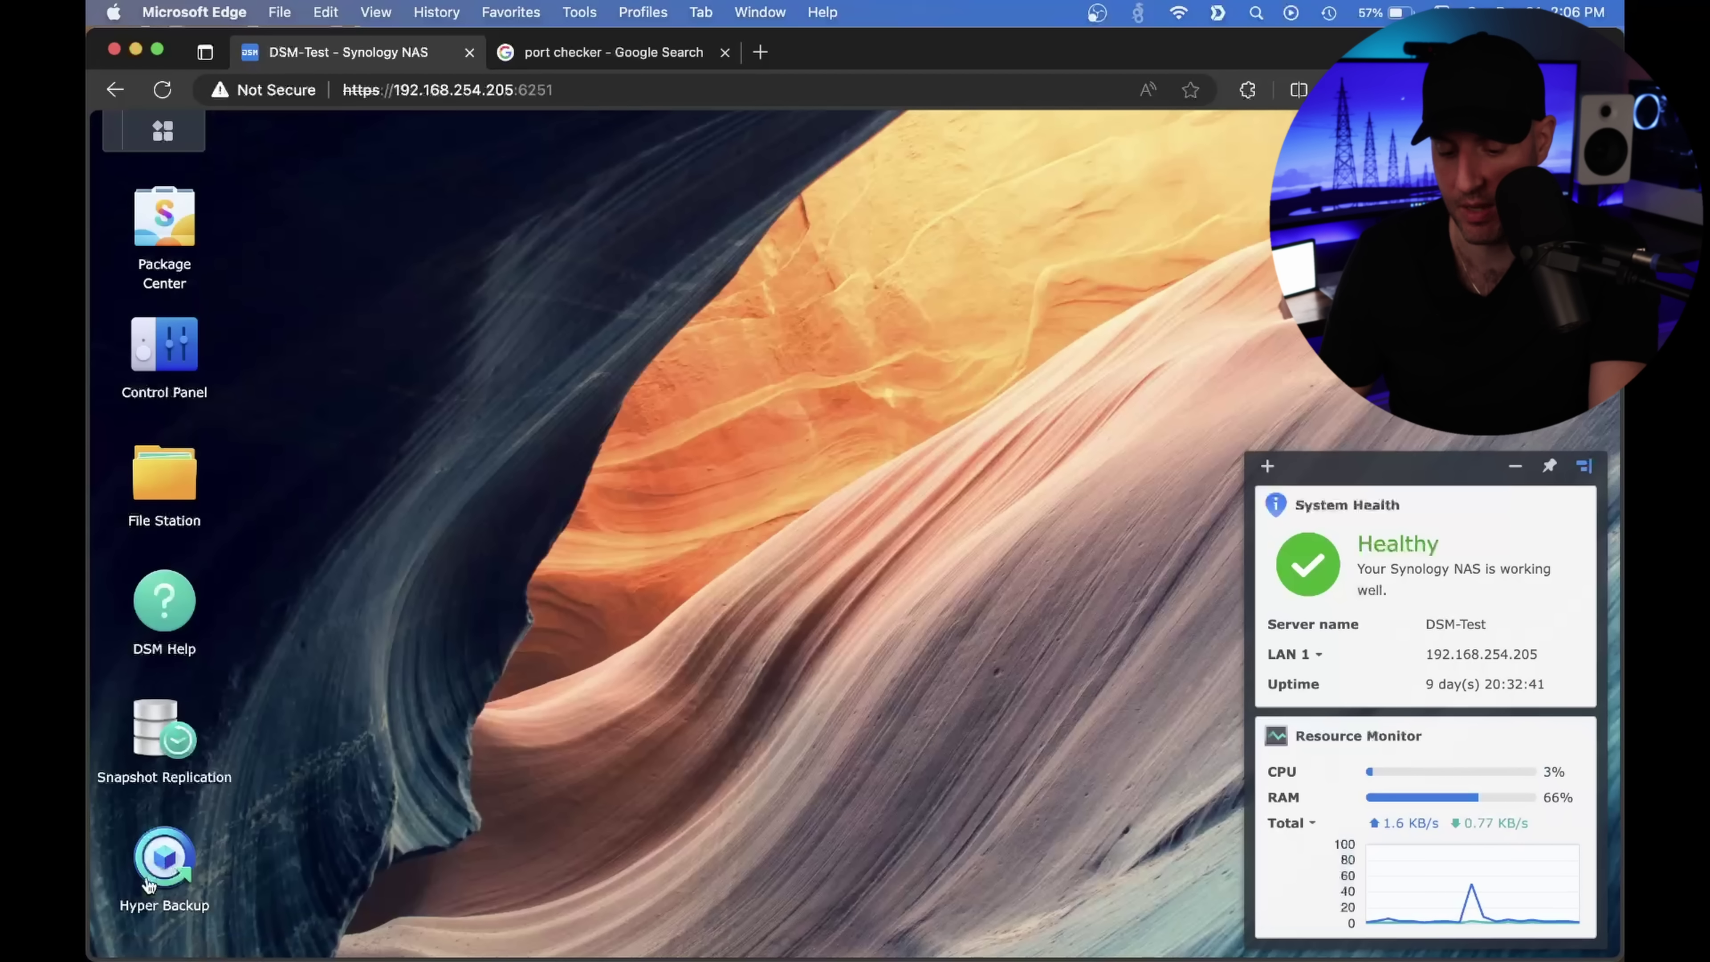
left_click(162, 869)
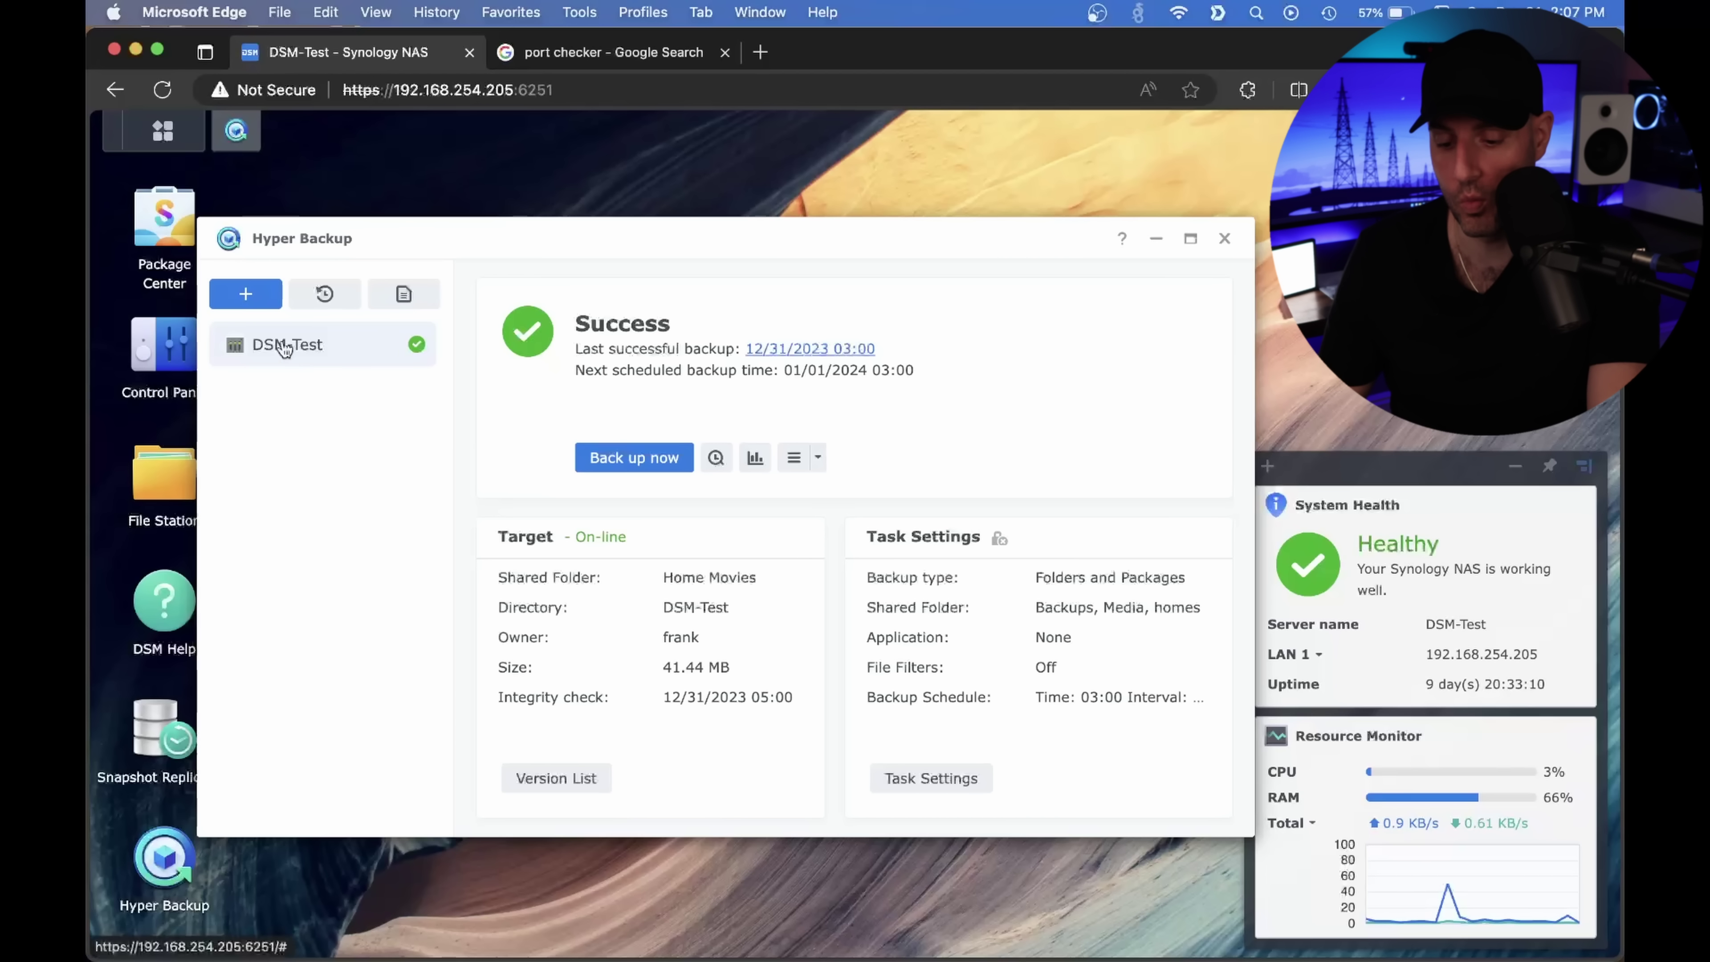
Start a new backup task for the Entire System and choose Remote NAS Device as its destination.
left_click(250, 300)
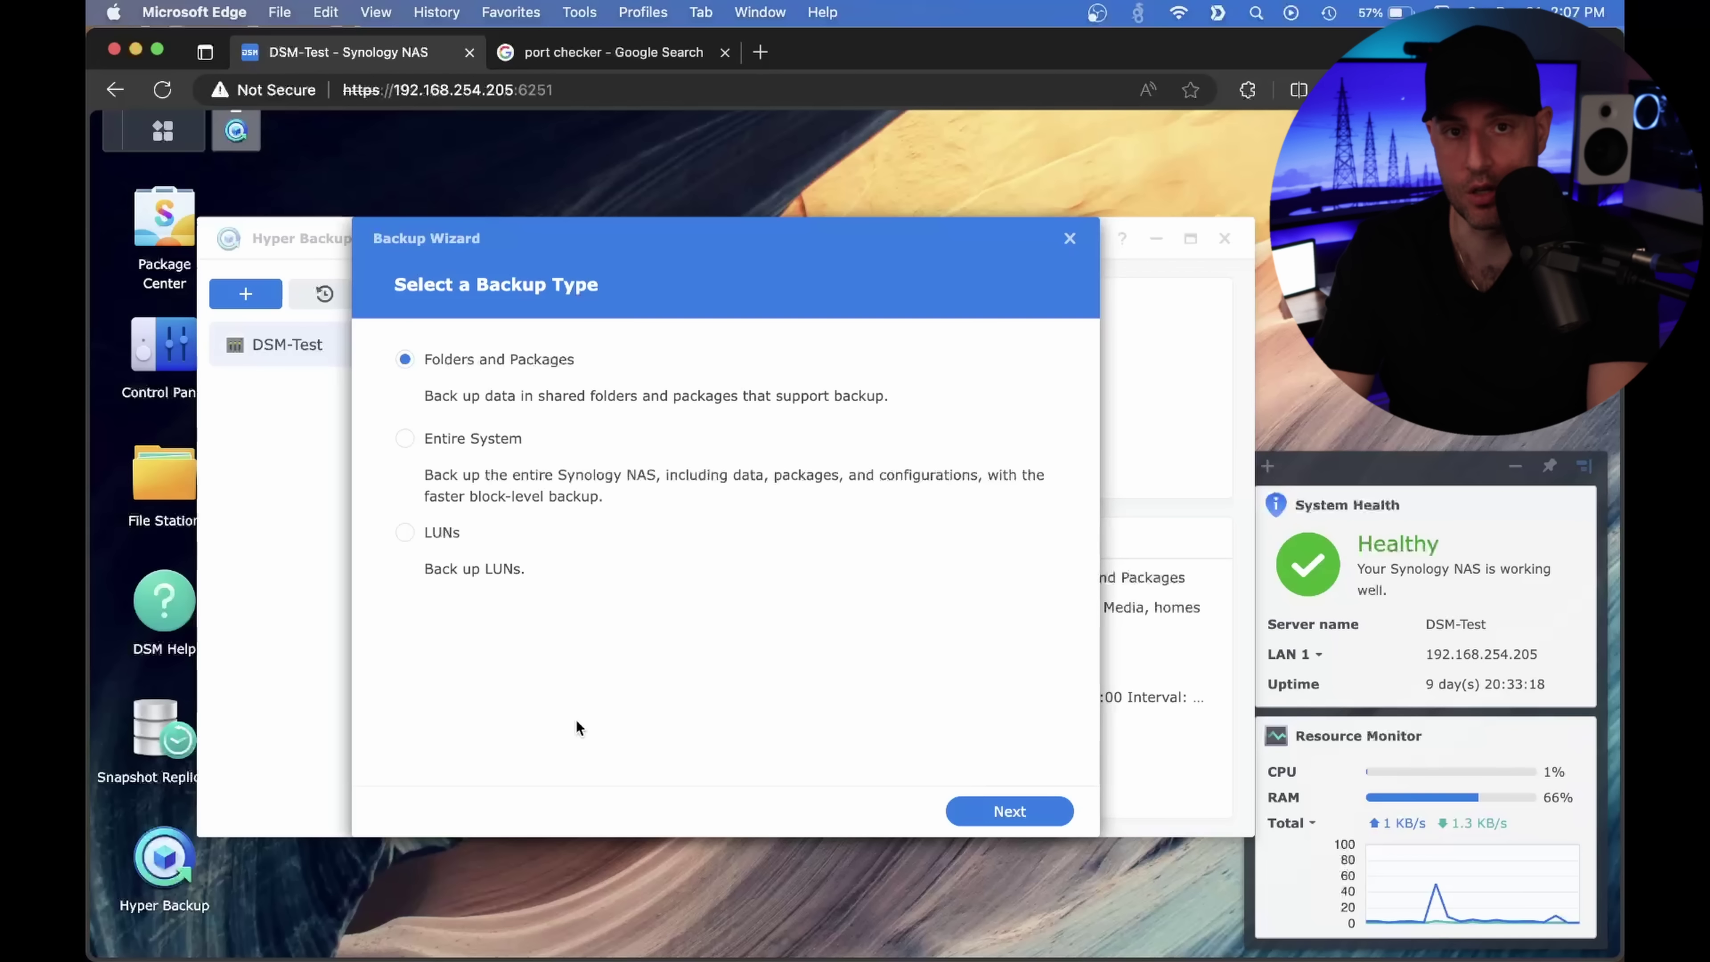
left_click(479, 443)
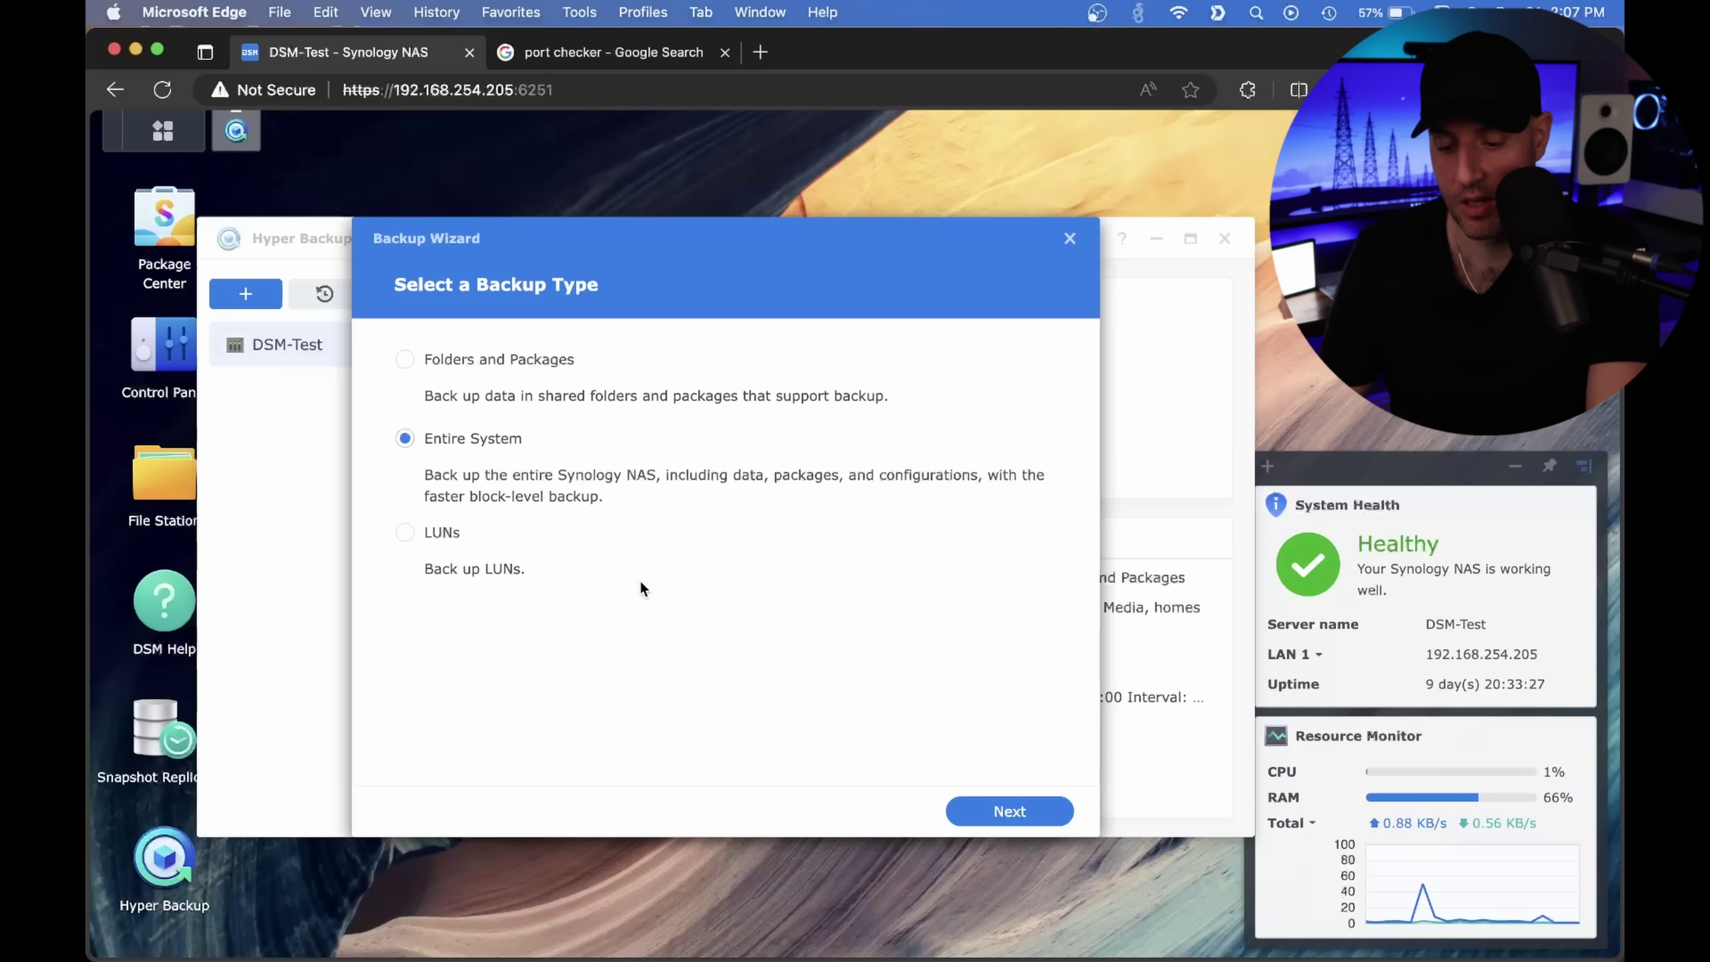
left_click(1008, 811)
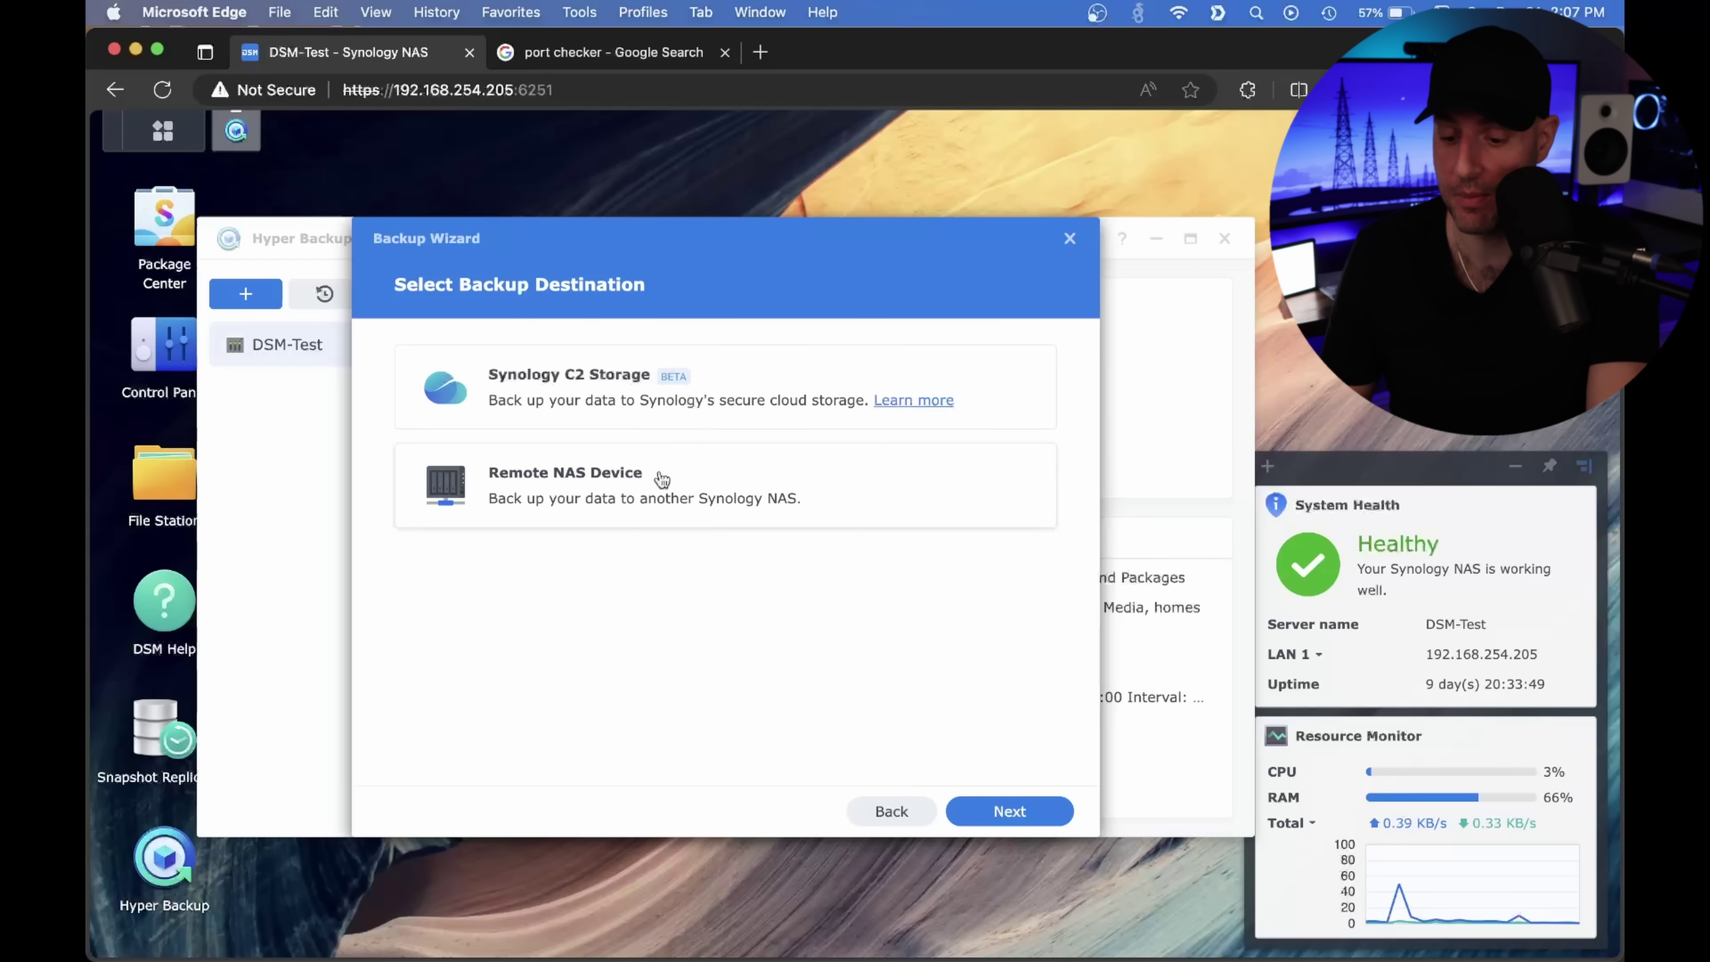
left_click(684, 474)
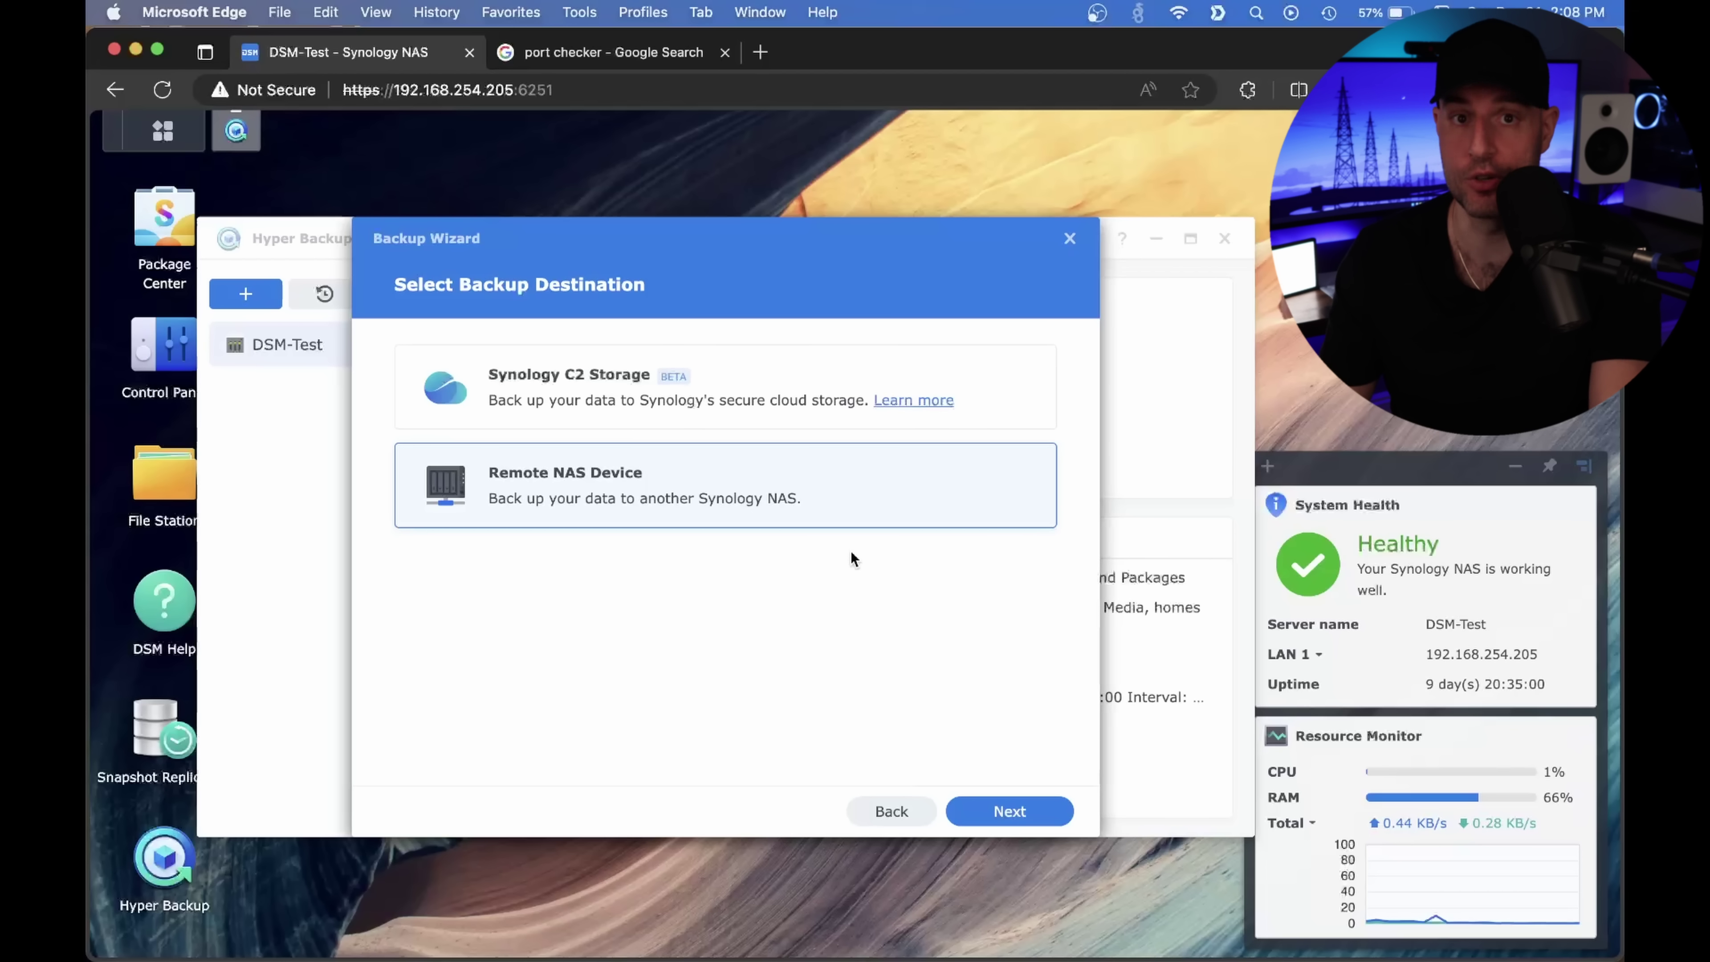
Return to the backup type selection and switch the new task to Folders and Packages.
left_click(893, 813)
left_click(525, 362)
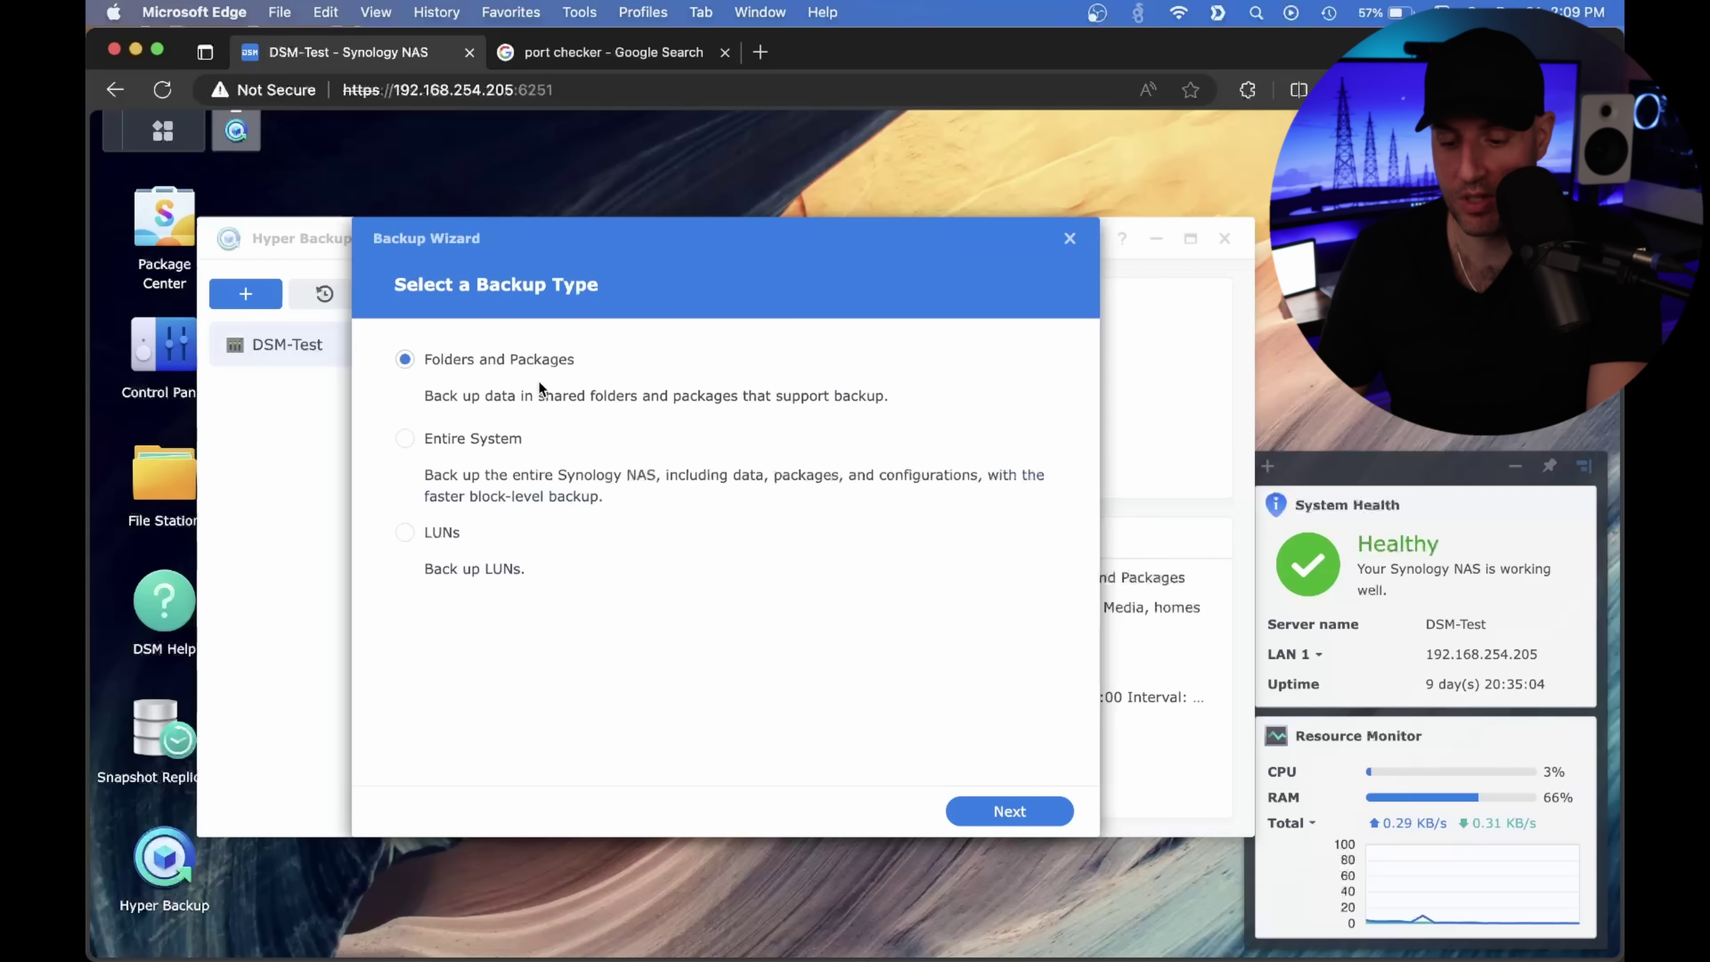
left_click(1017, 823)
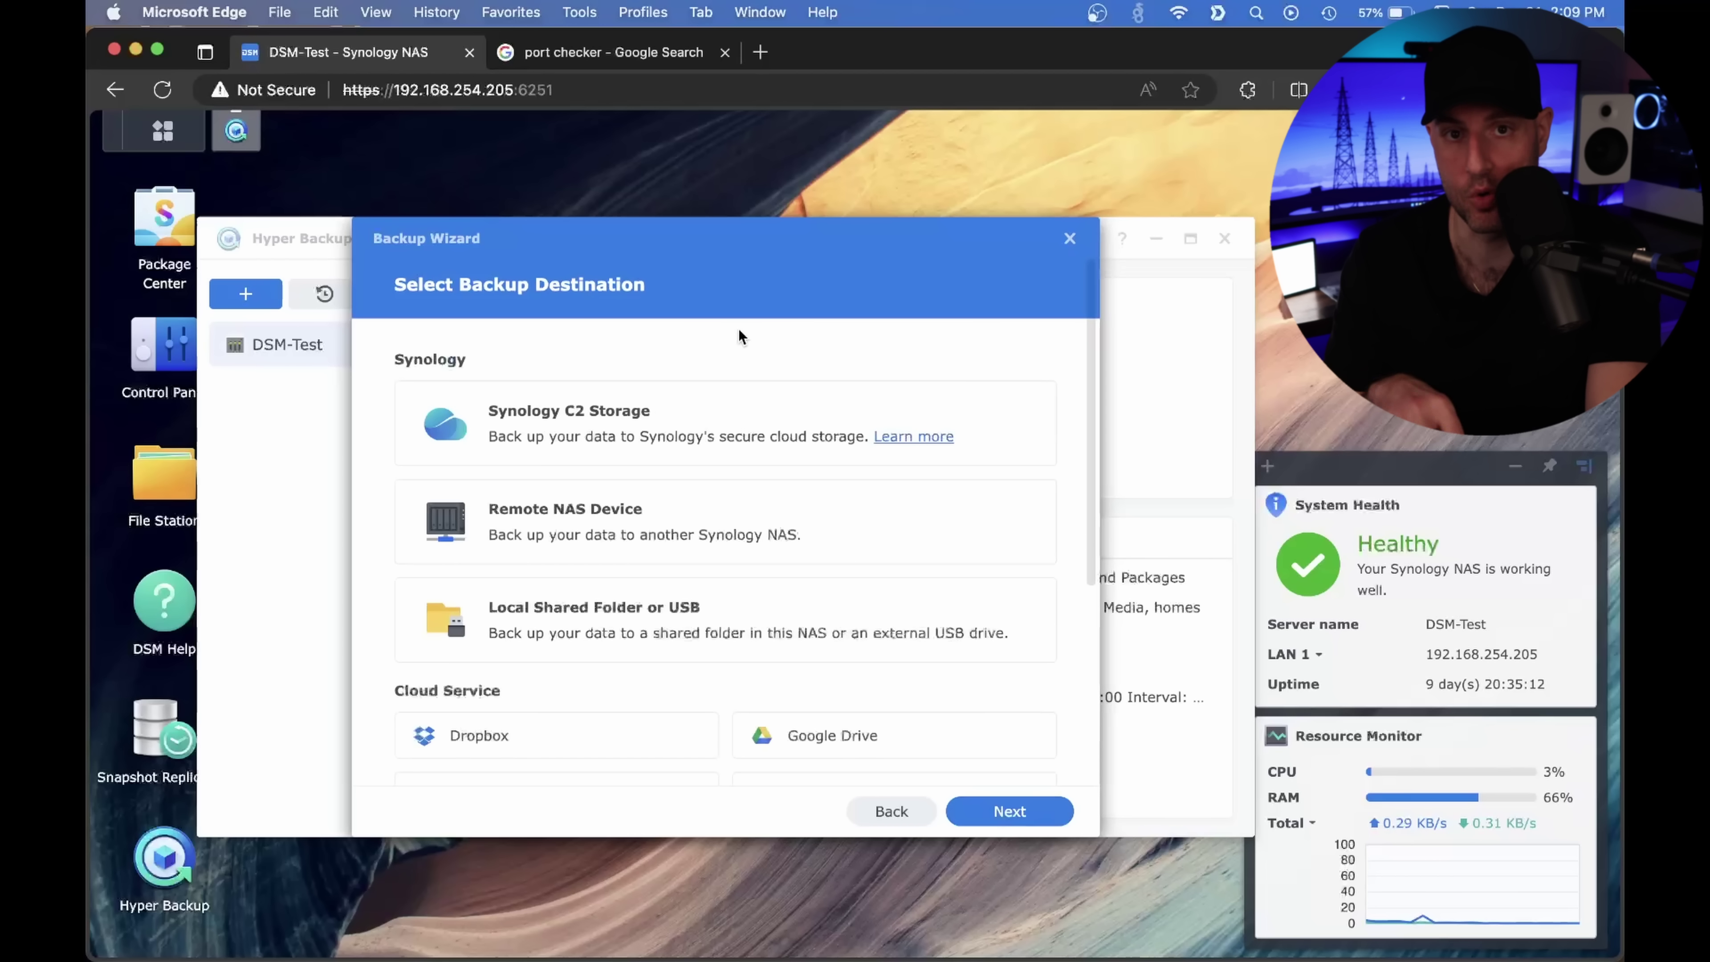
Examine the available backup destinations, including S3 Storage, other cloud services, file servers, Synology C2 Storage and remote NAS.
scroll(711, 465, "down", 5)
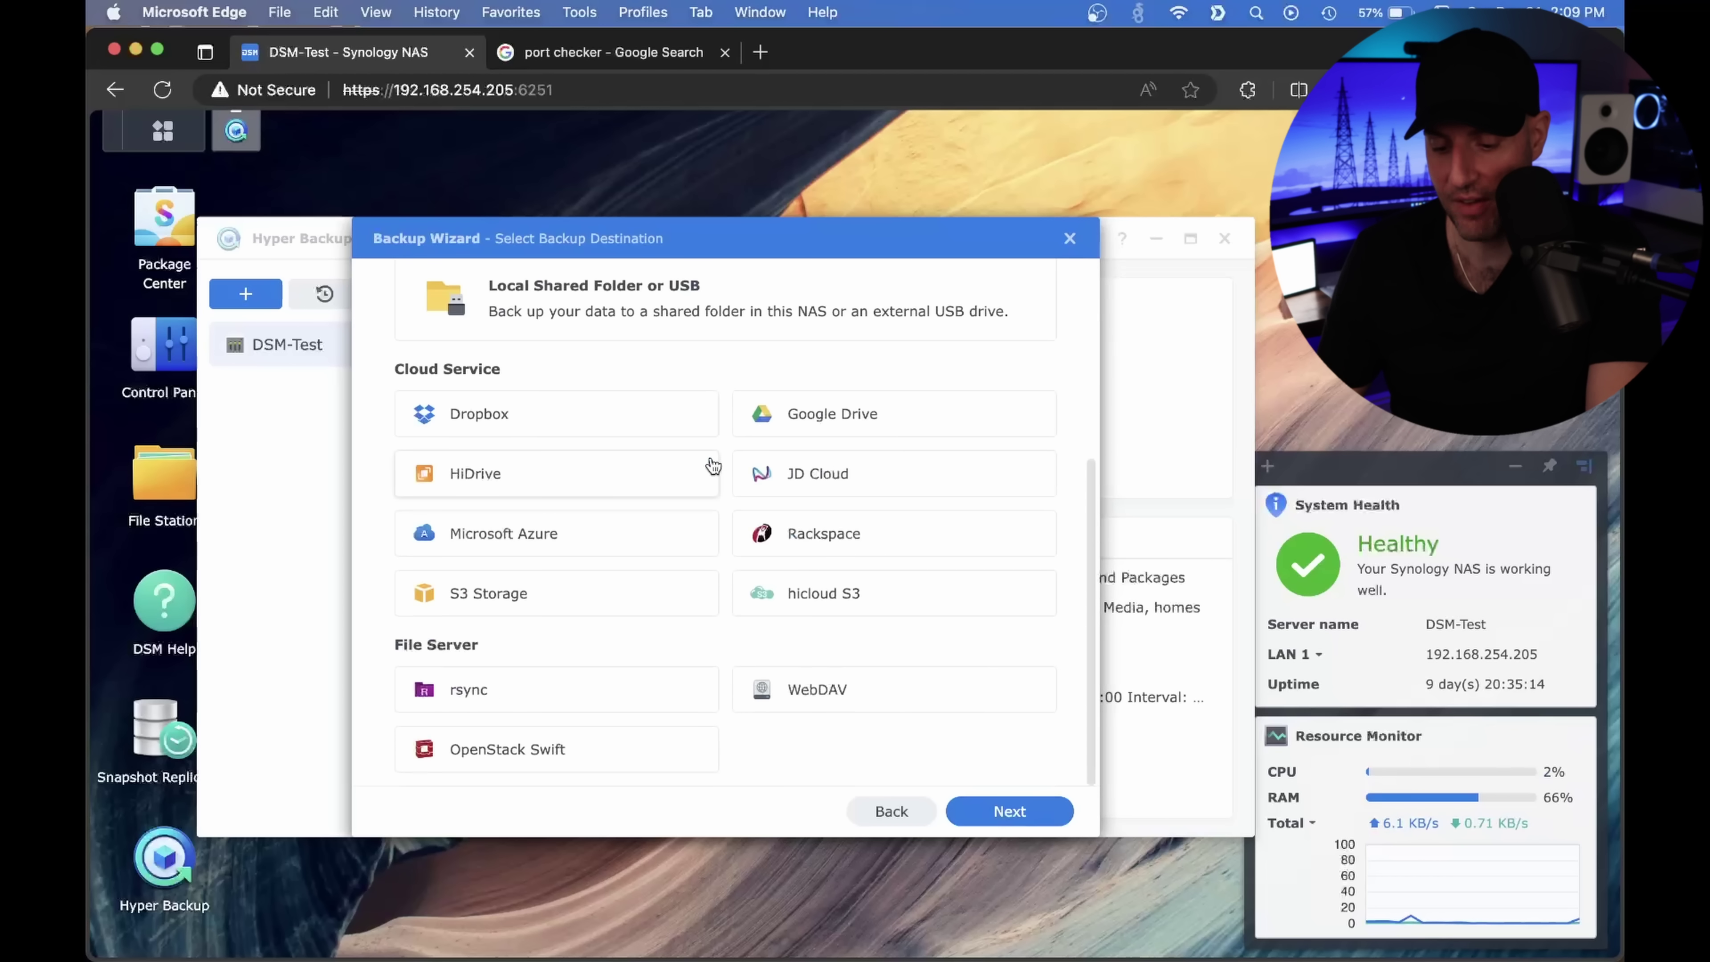
left_click(602, 591)
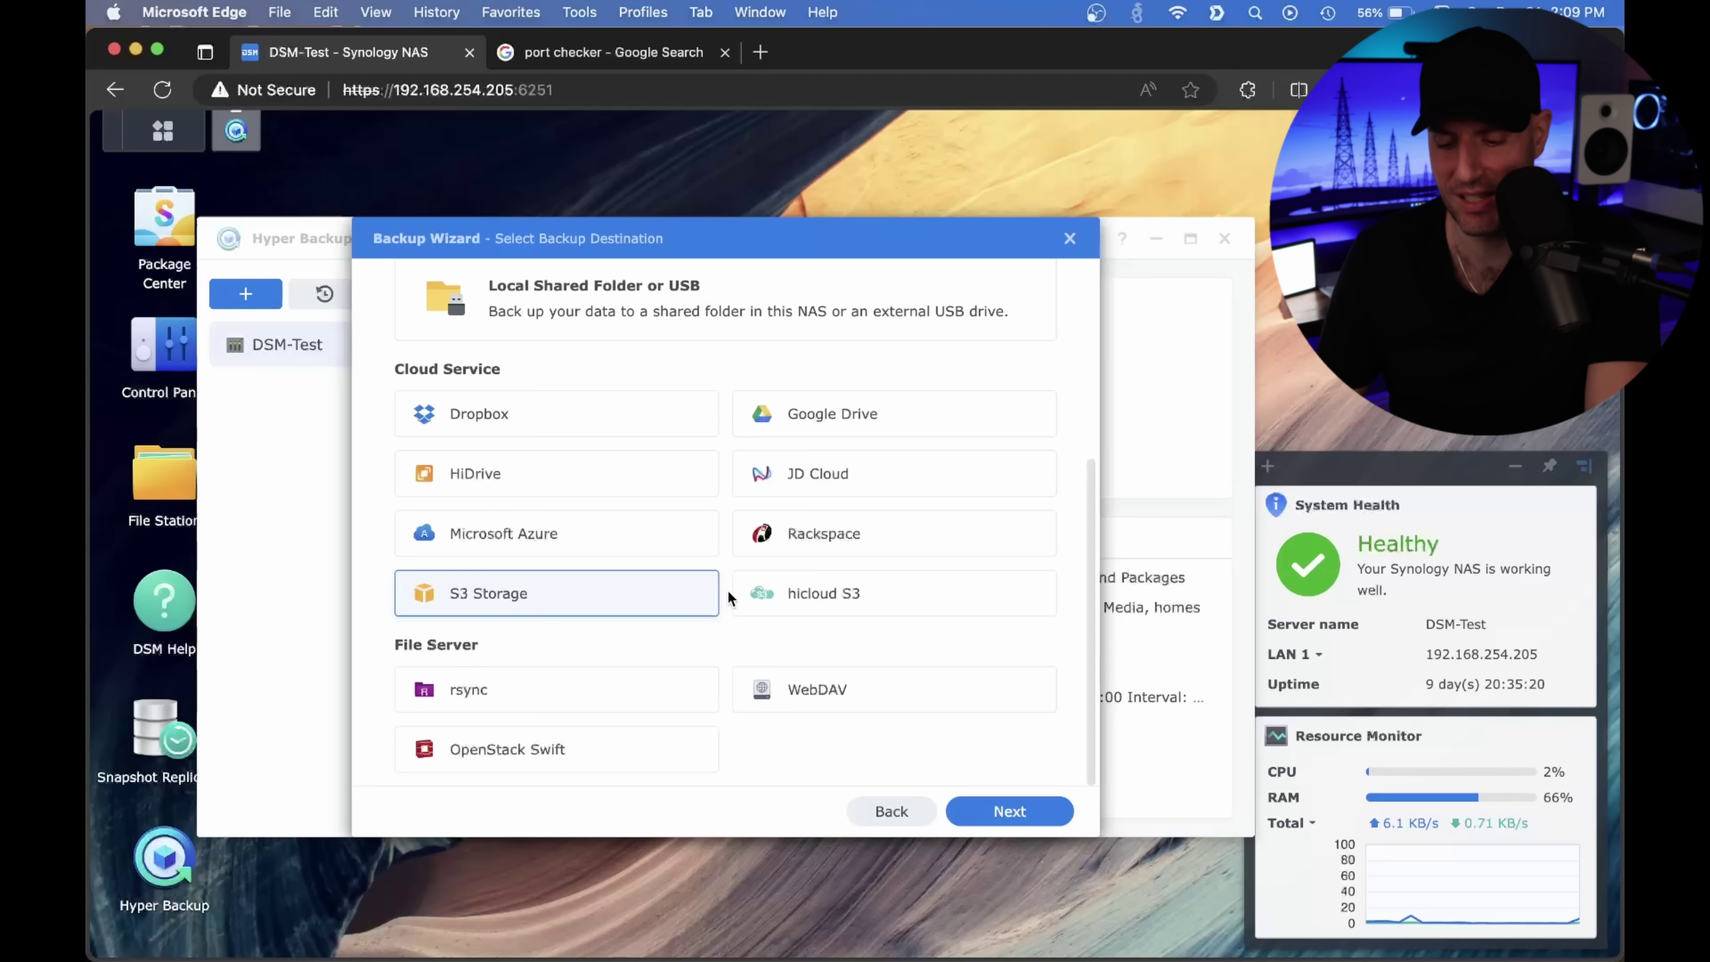
scroll(726, 591, "up", 5)
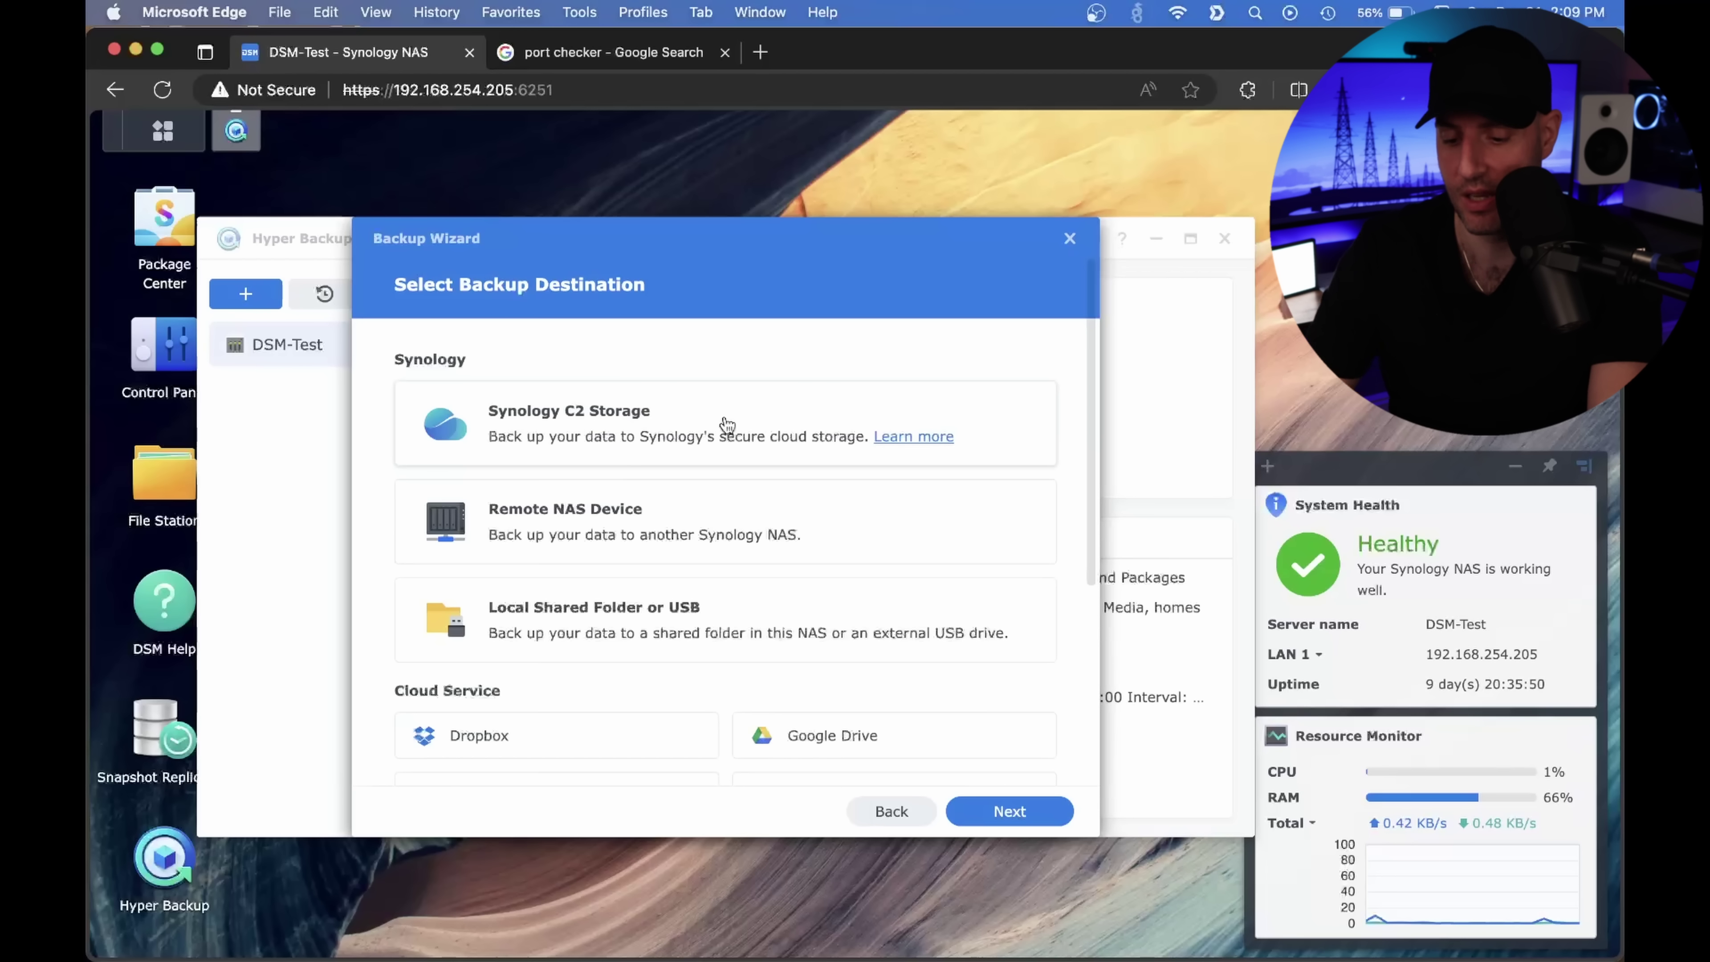
scroll(707, 352, "down", 2)
scroll(708, 357, "up", 2)
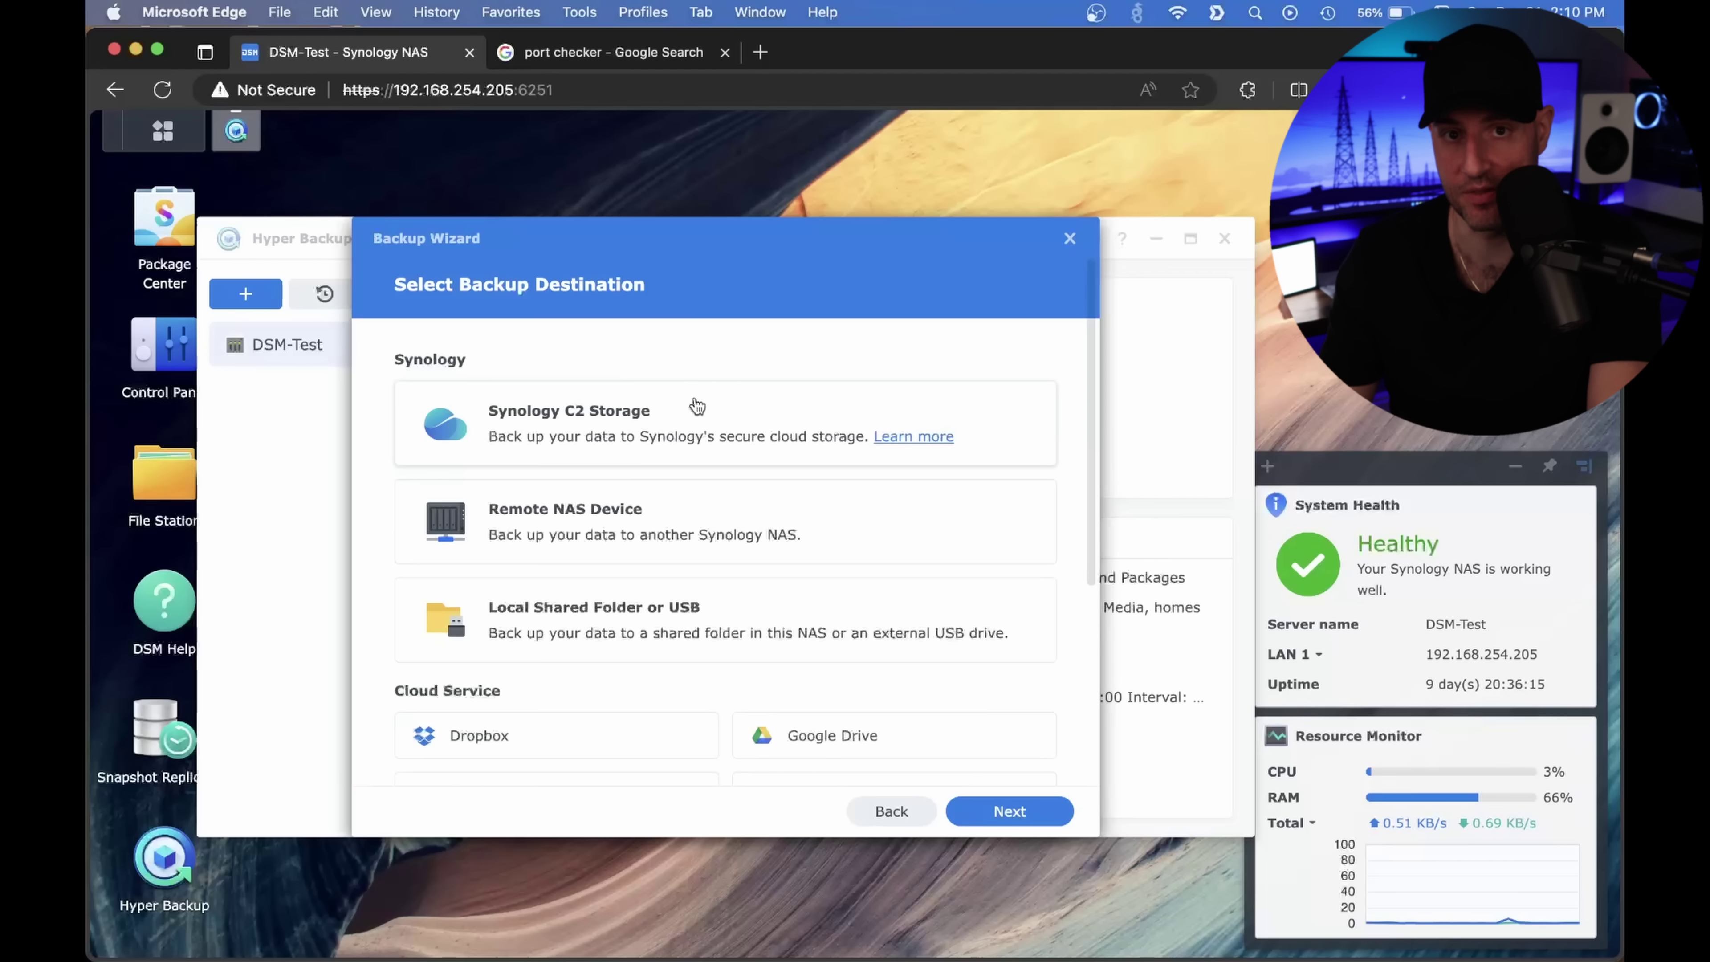
scroll(719, 475, "down", 2)
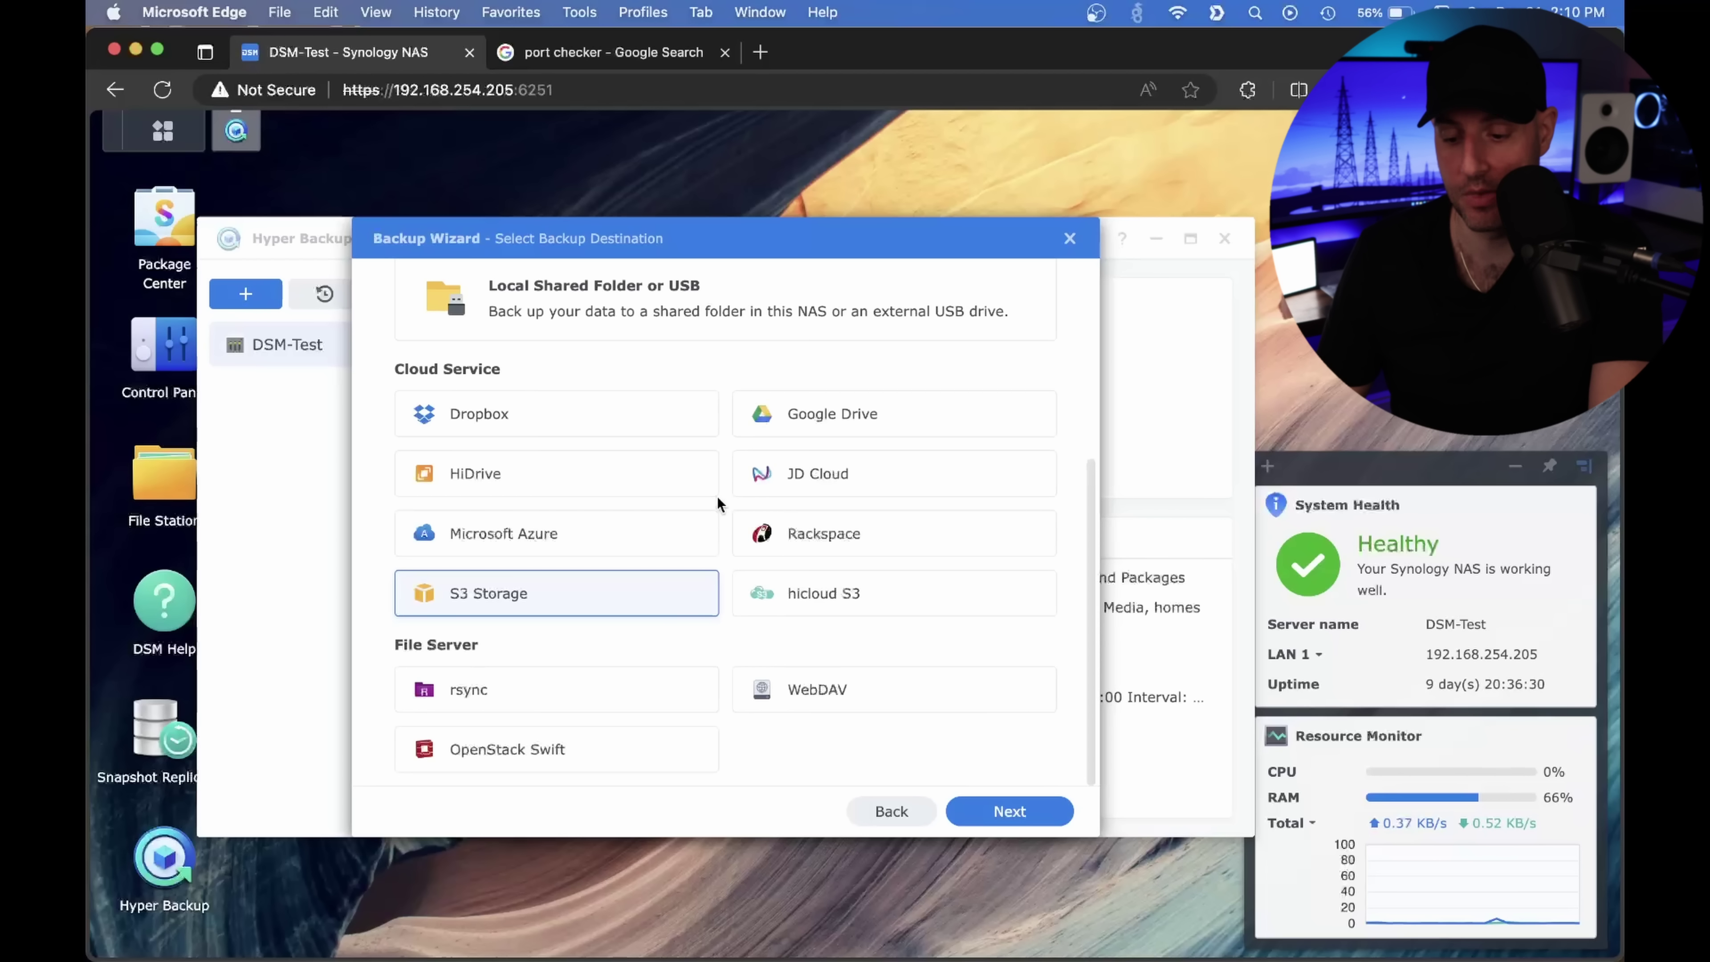
scroll(718, 495, "up", 5)
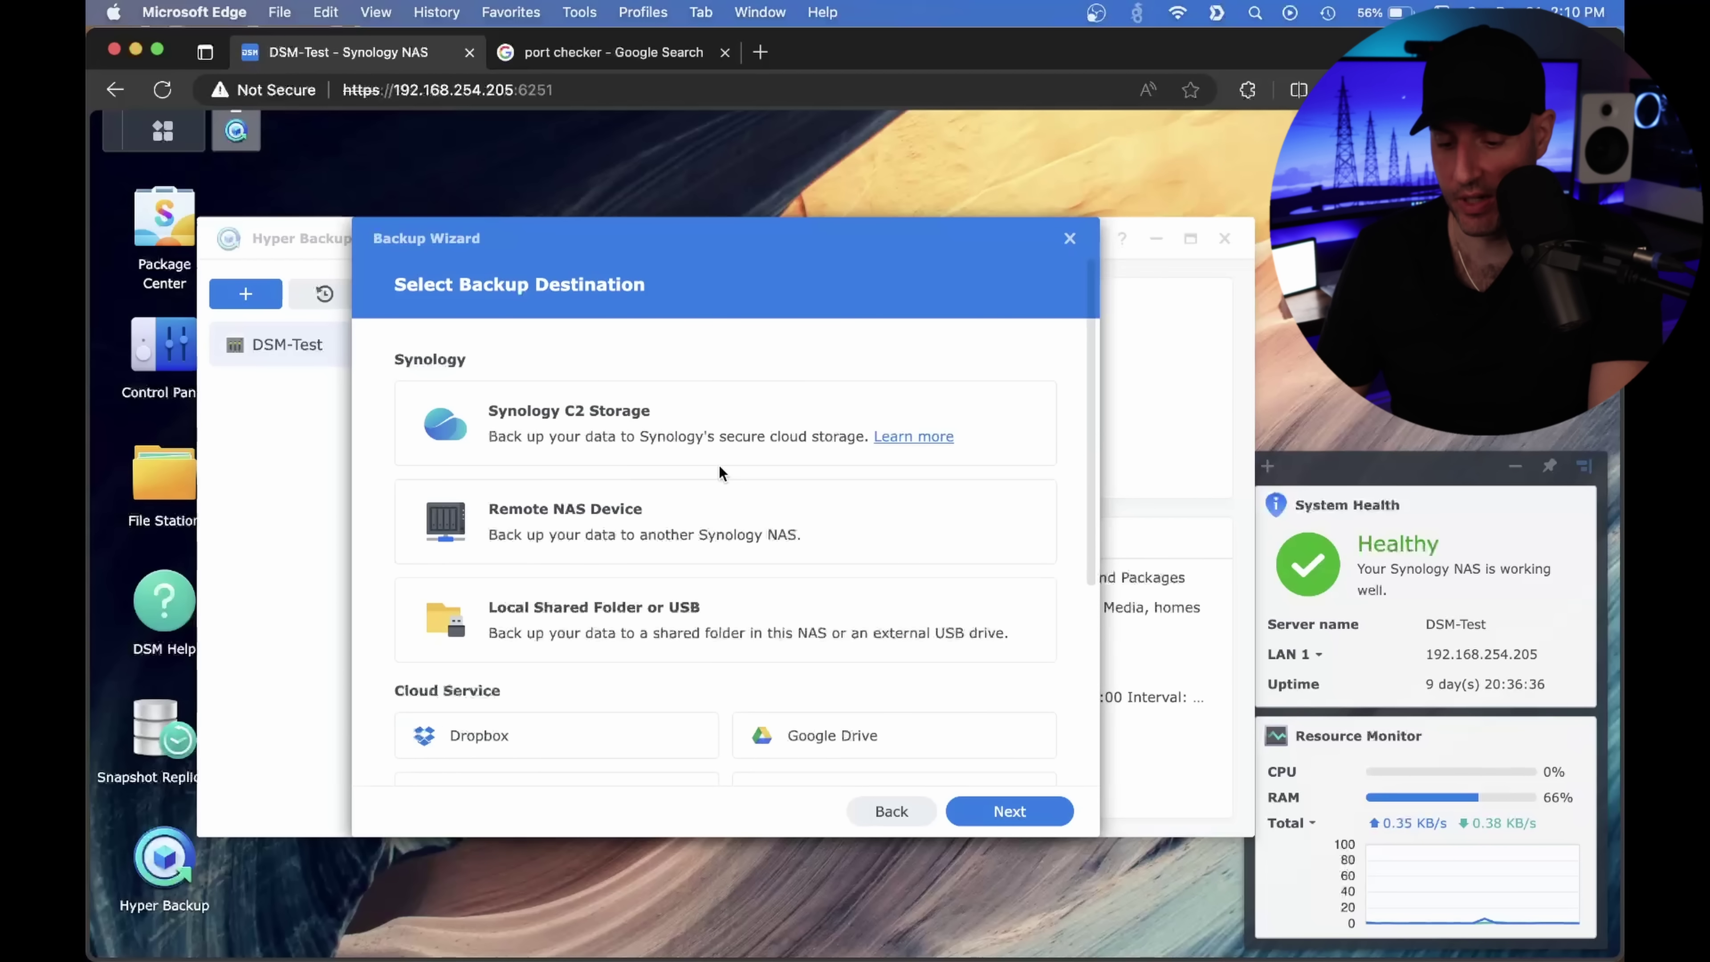
scroll(719, 470, "down", 4)
scroll(719, 465, "down", 1)
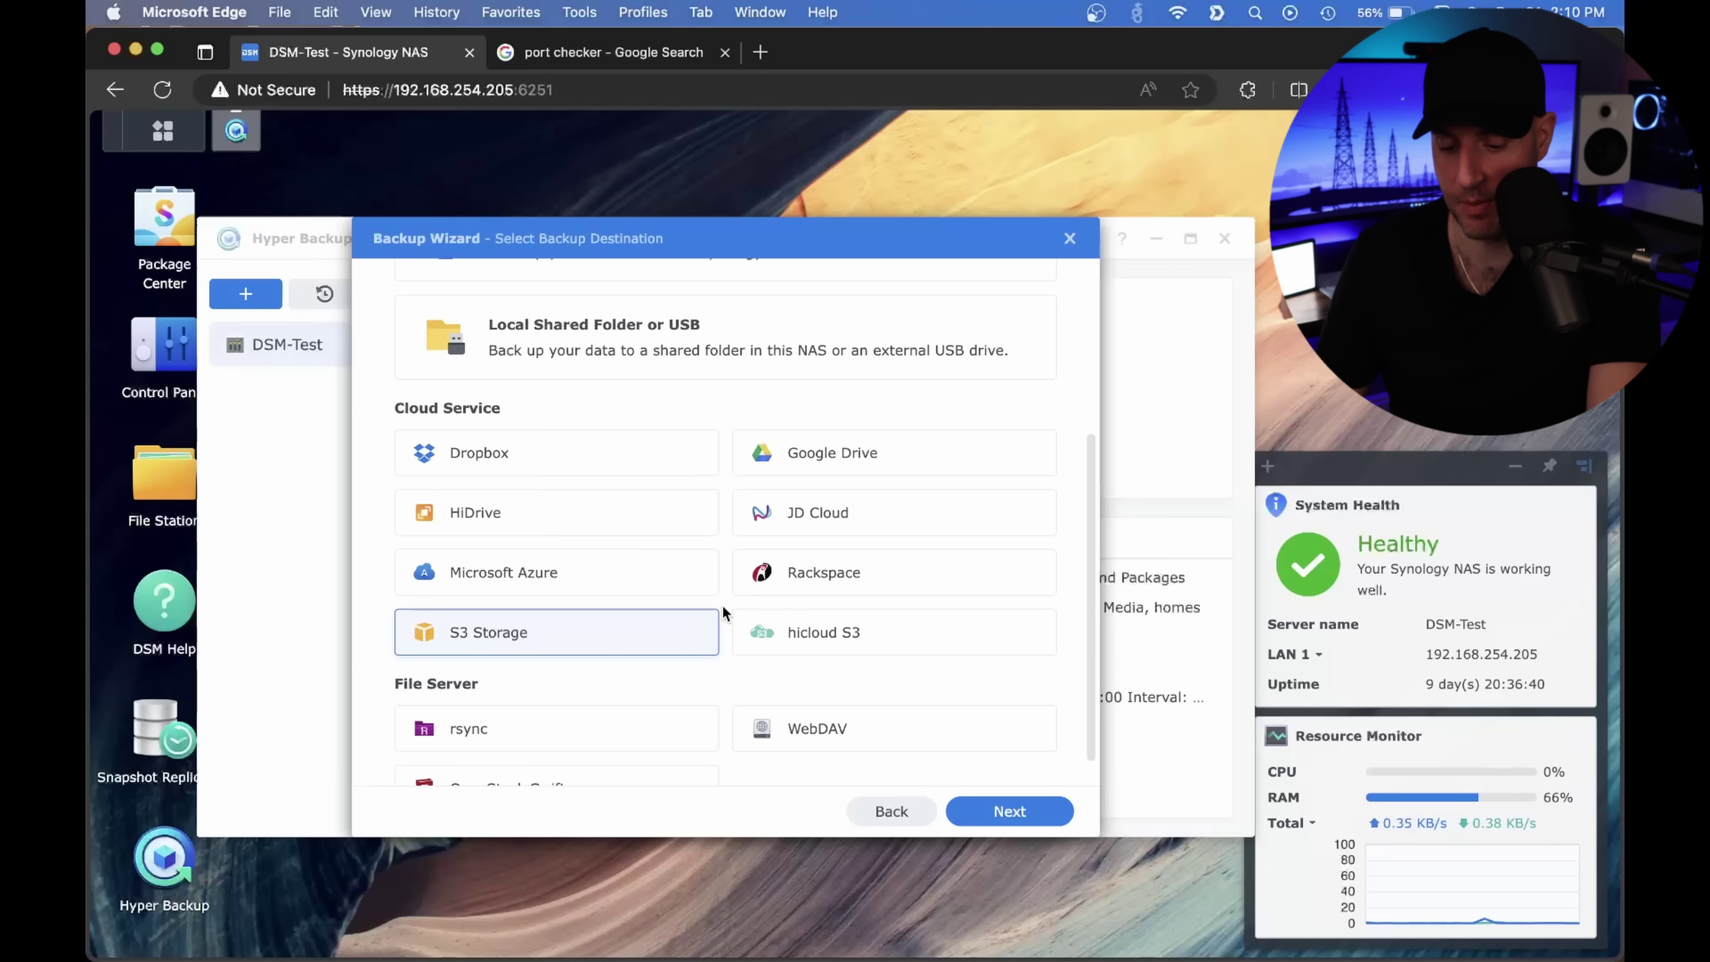
scroll(723, 605, "down", 1)
scroll(724, 610, "up", 5)
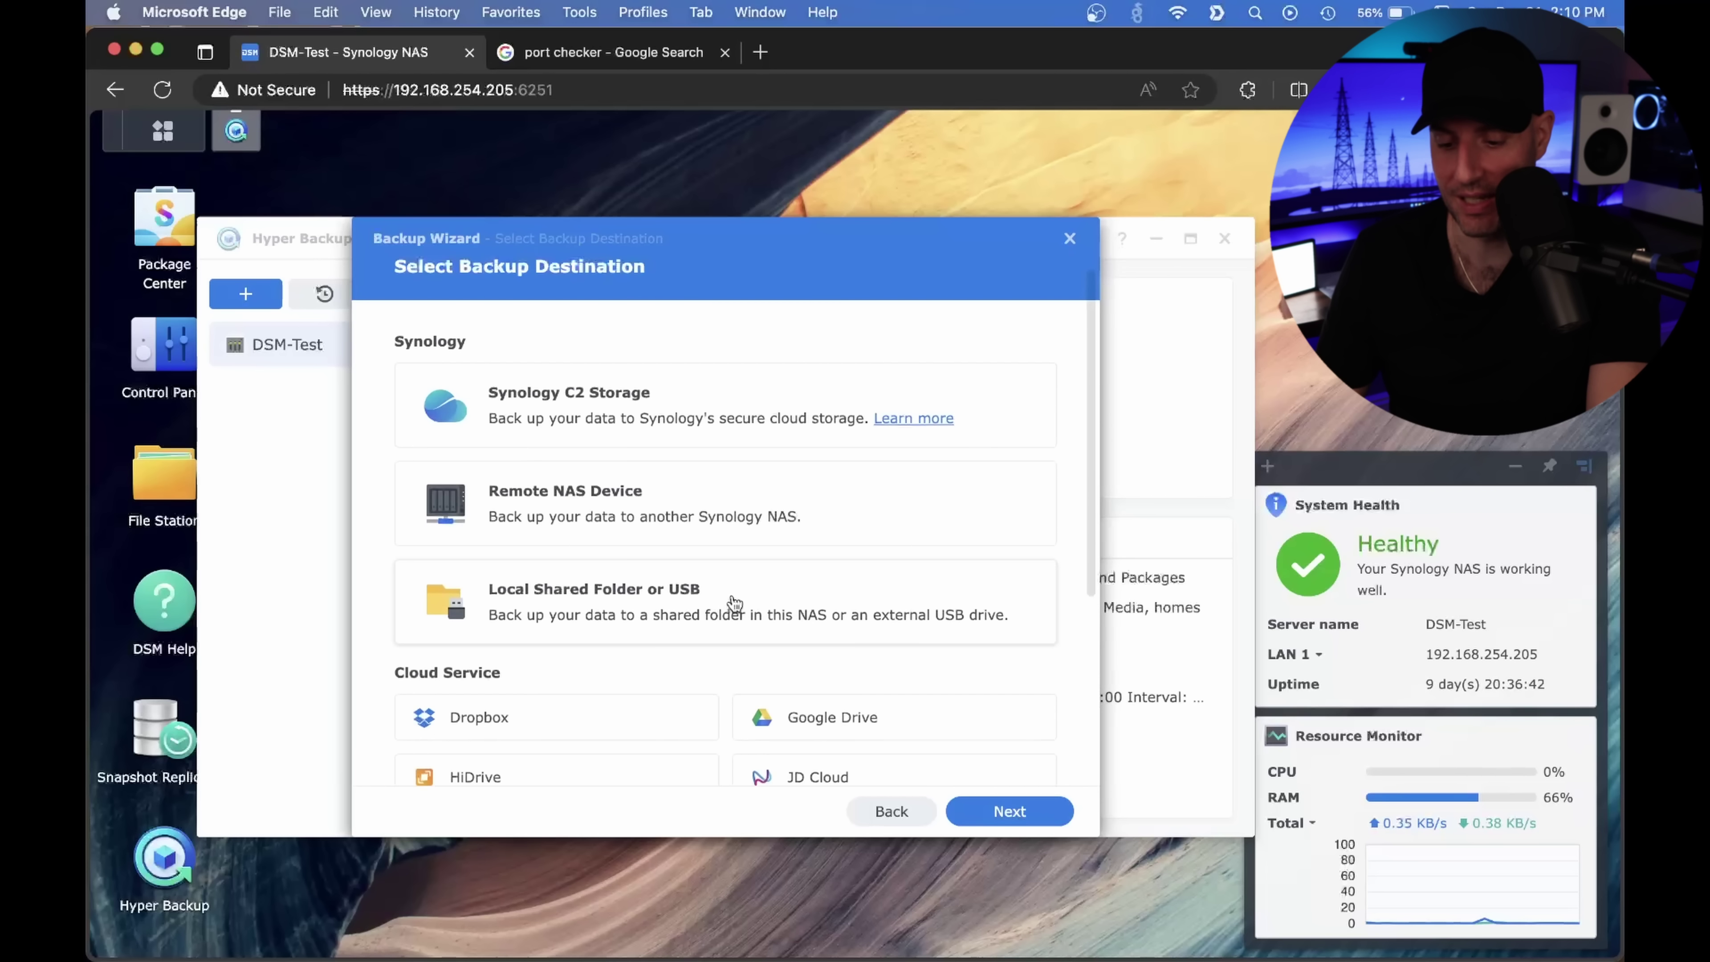
Choose Local Shared Folder or USB as the backup destination and keep multiple backup versions.
left_click(727, 599)
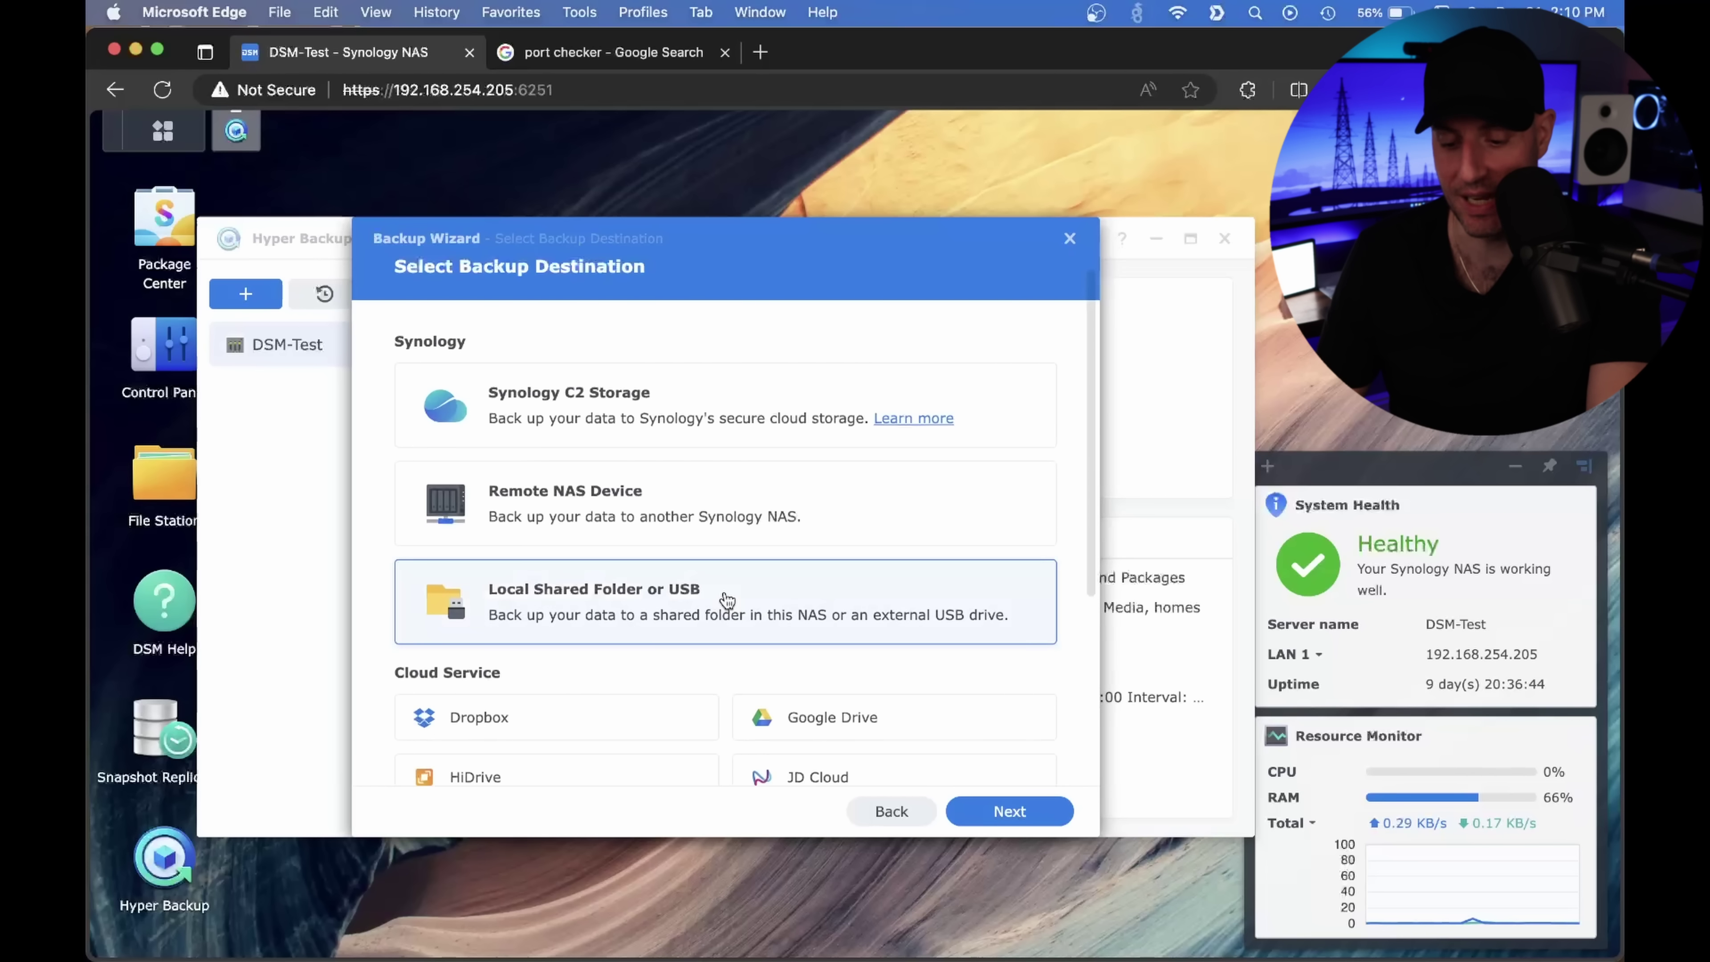
scroll(726, 596, "down", 8)
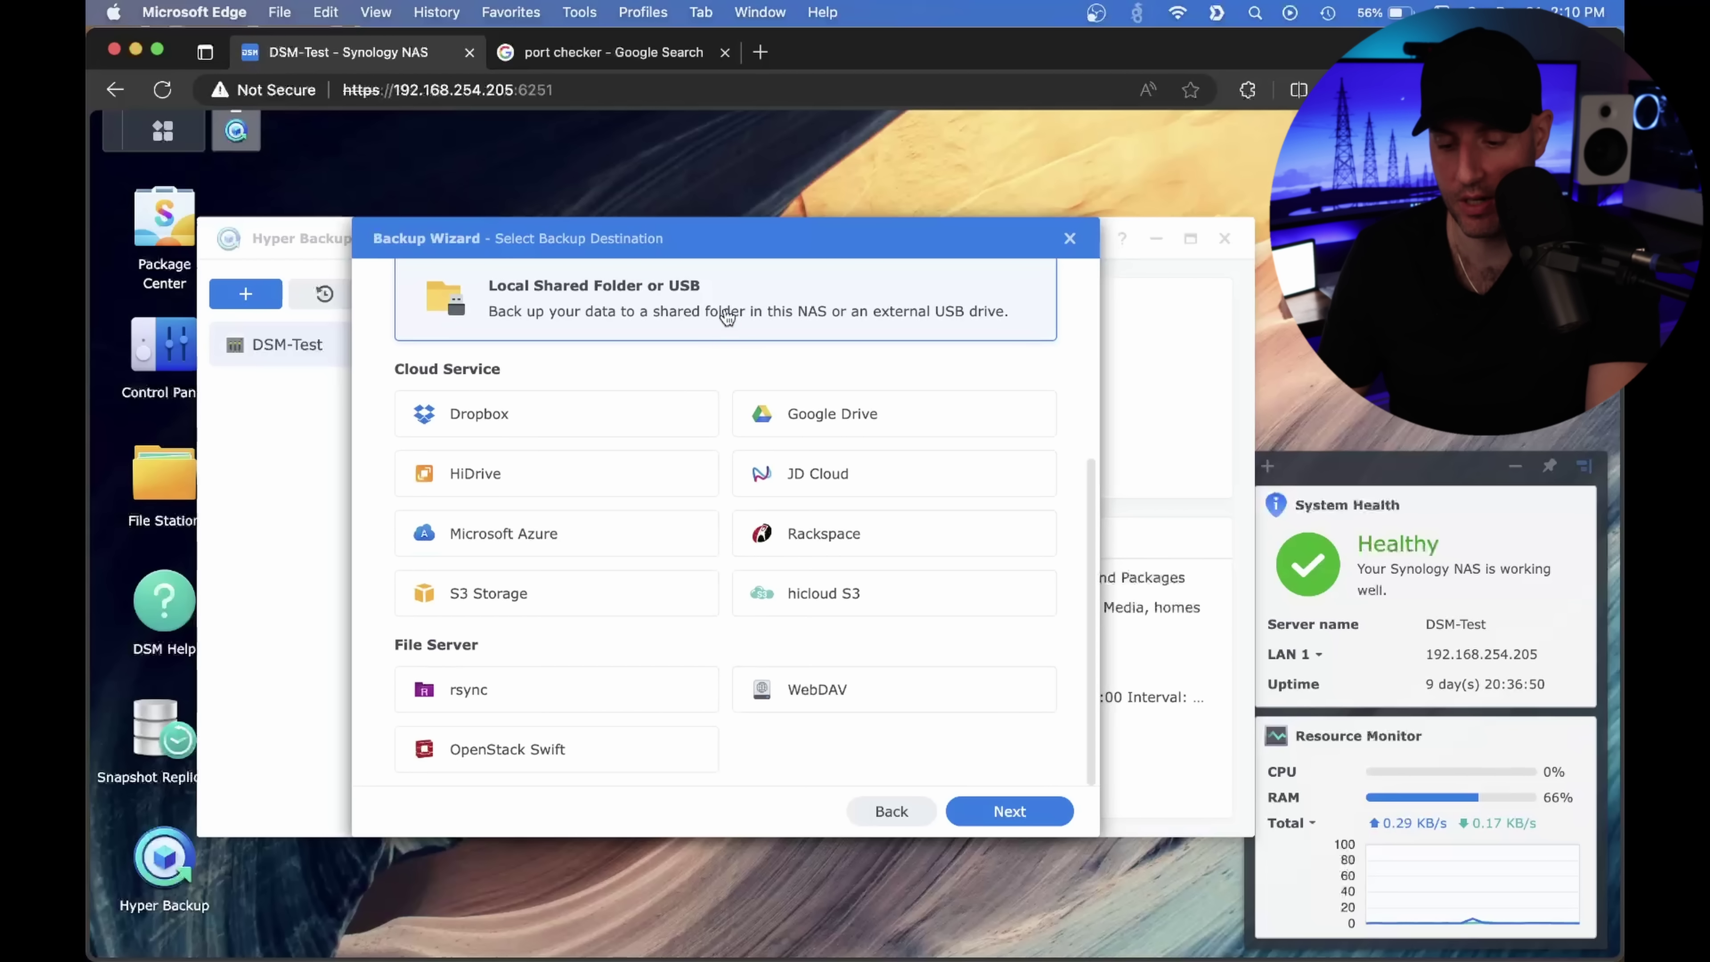
left_click(993, 810)
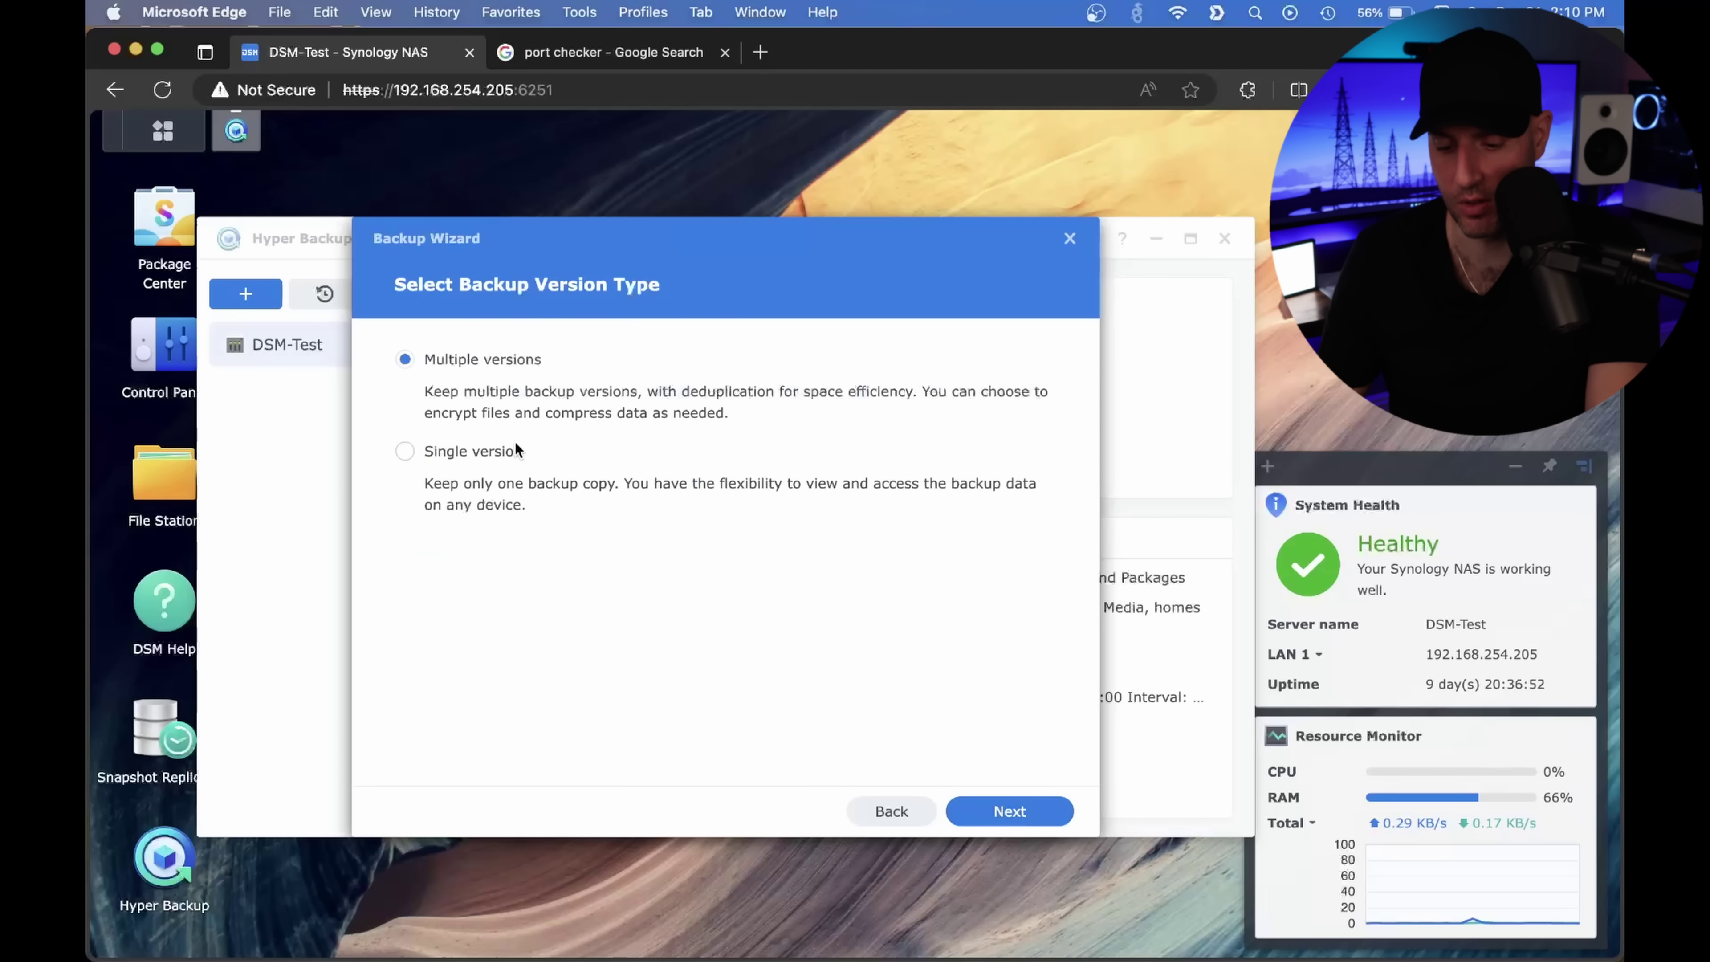
left_click(1002, 810)
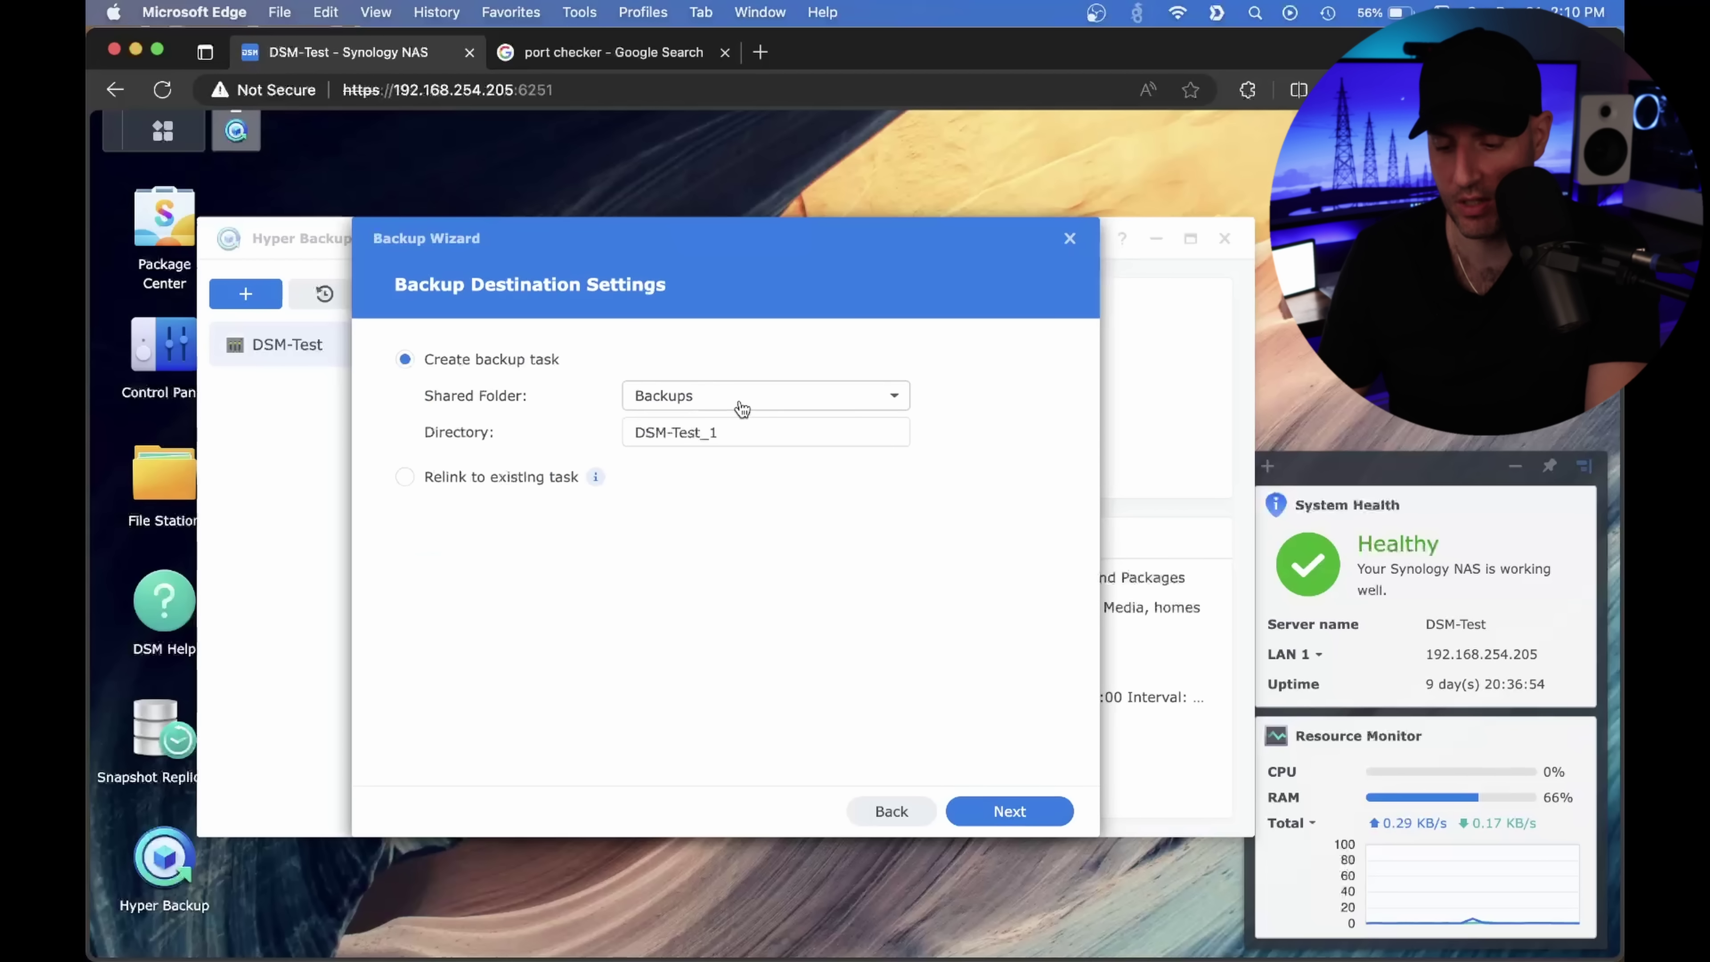
Point the backup task at the usbshare1 shared folder with directory DSM-Test_1.
left_click(736, 403)
left_click(739, 528)
left_click(740, 433)
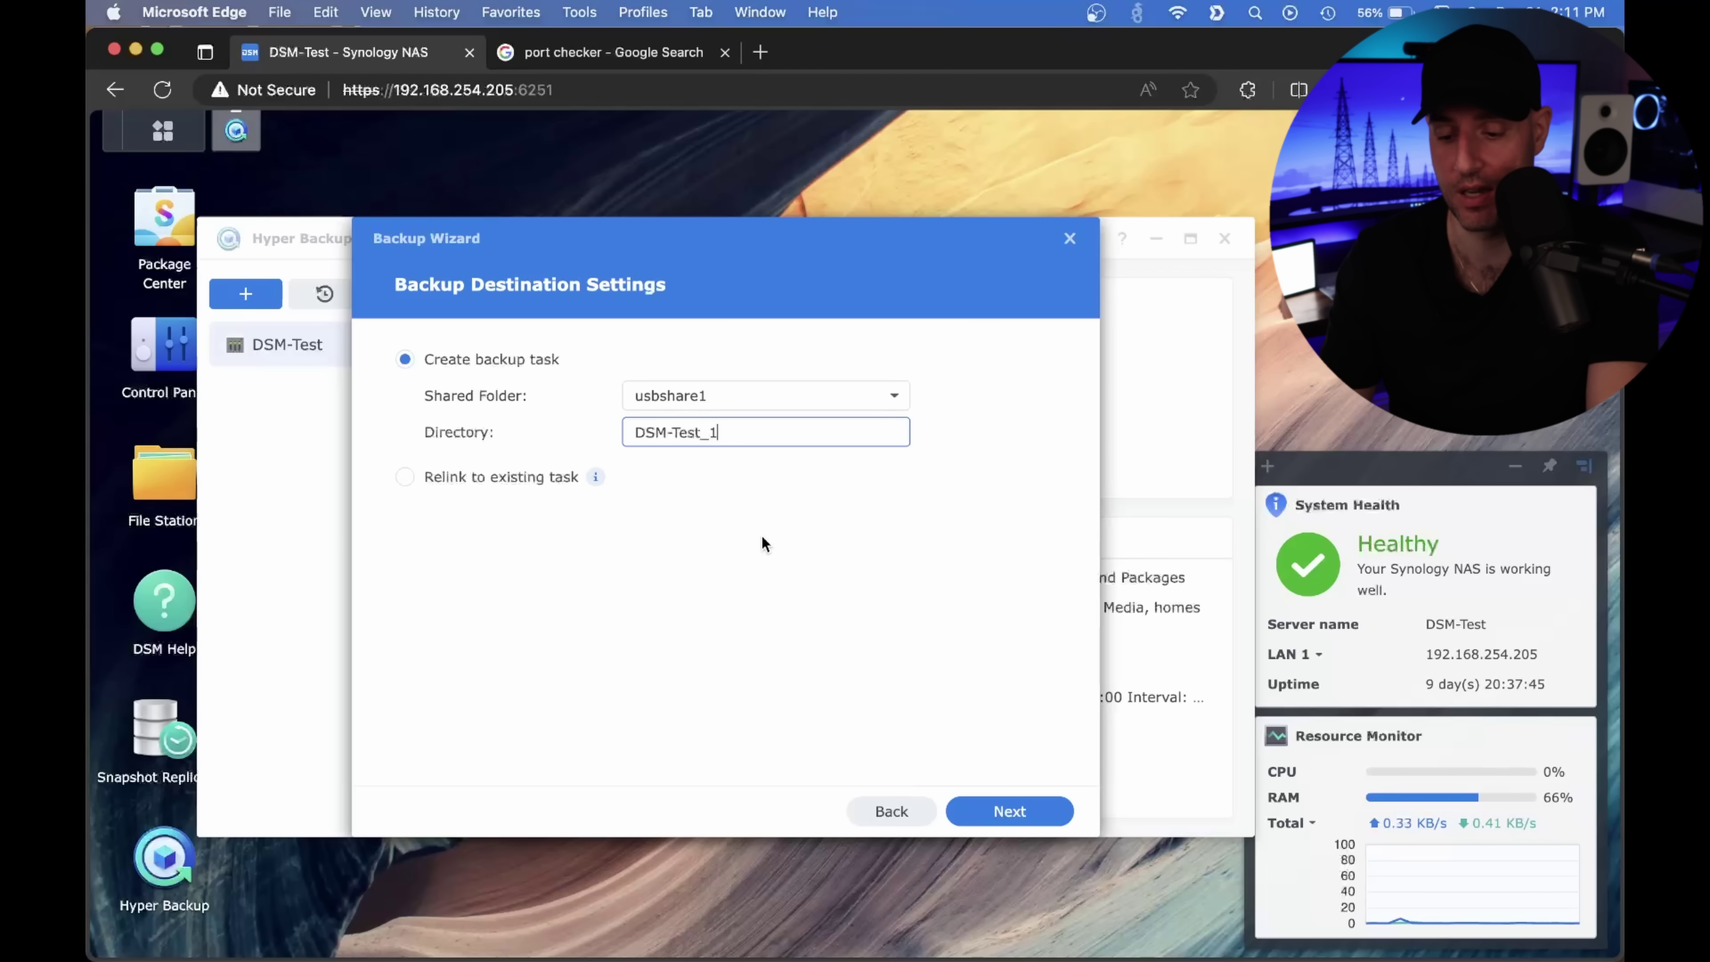
left_click(761, 569)
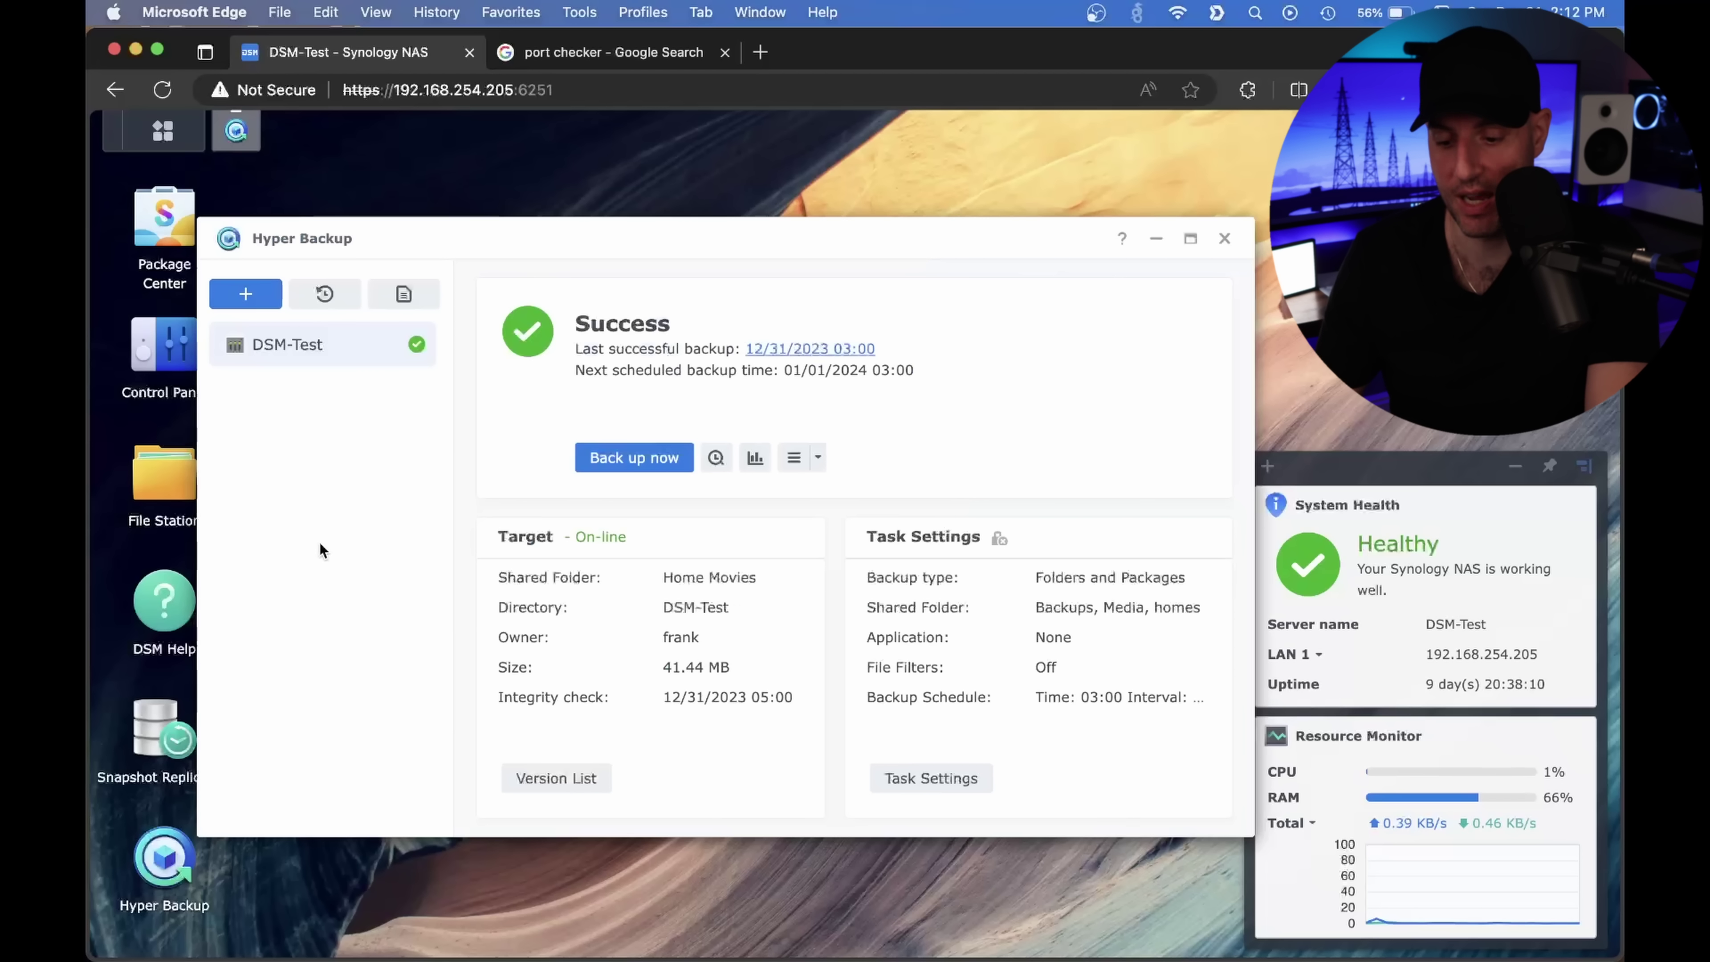
Start another Folders and Packages backup task to Local Shared Folder or USB, keeping multiple versions.
left_click(246, 295)
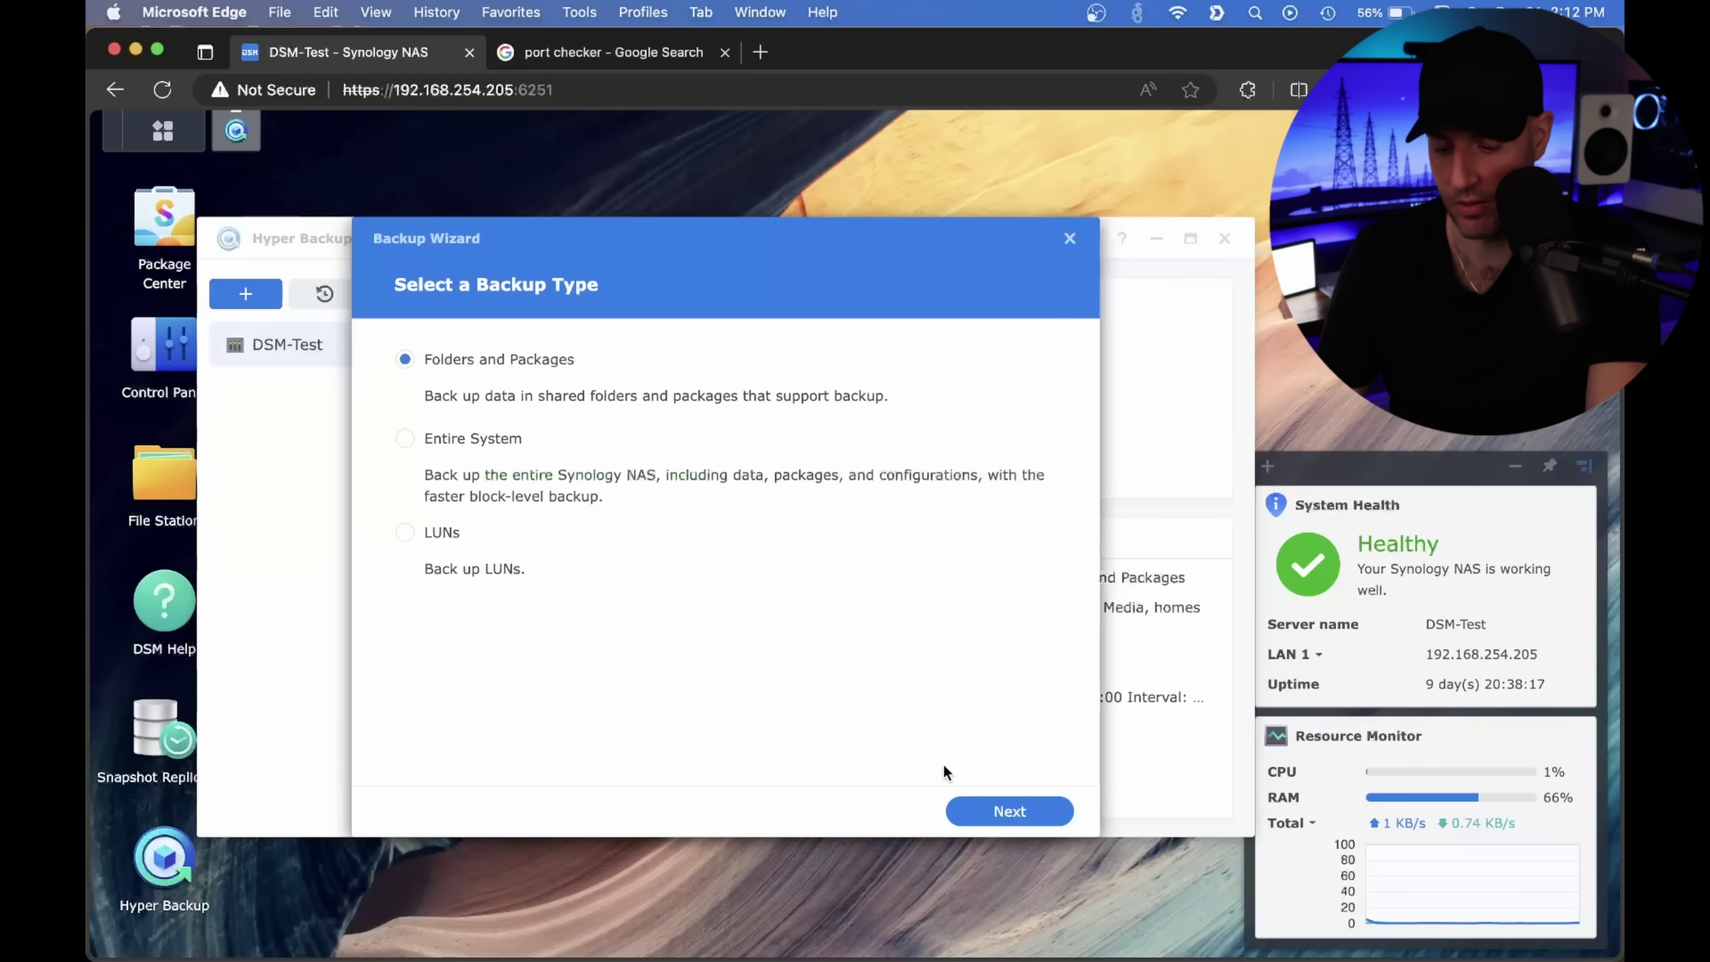
left_click(970, 810)
left_click(666, 602)
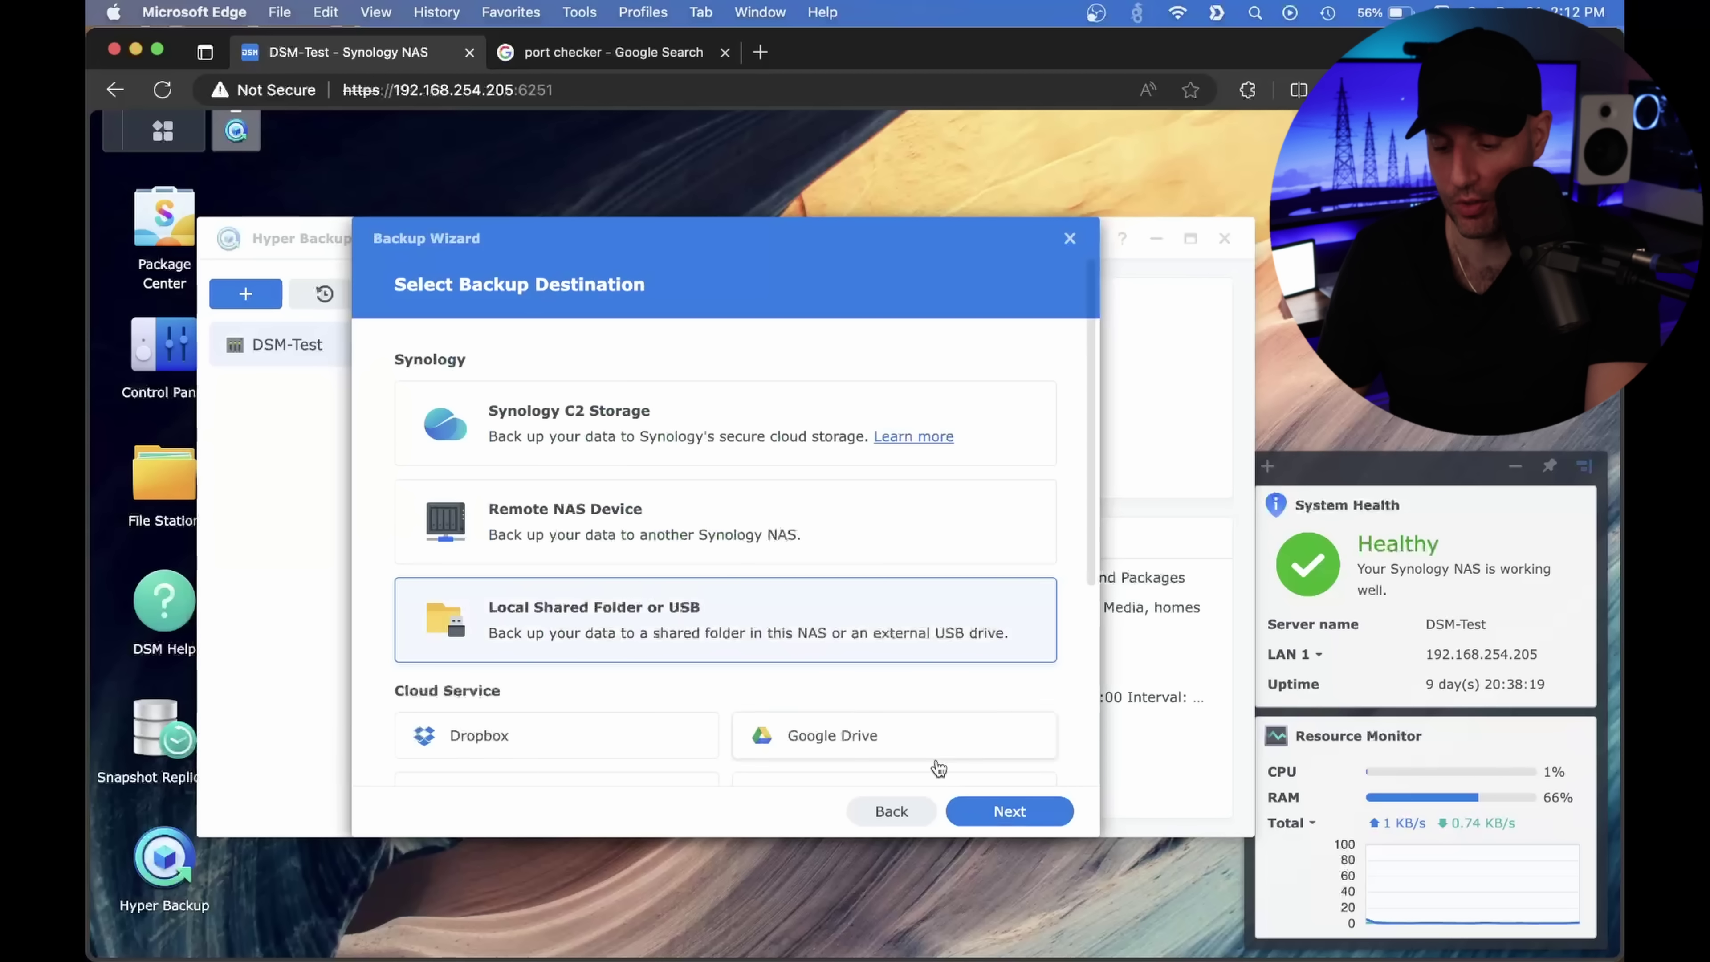
left_click(986, 807)
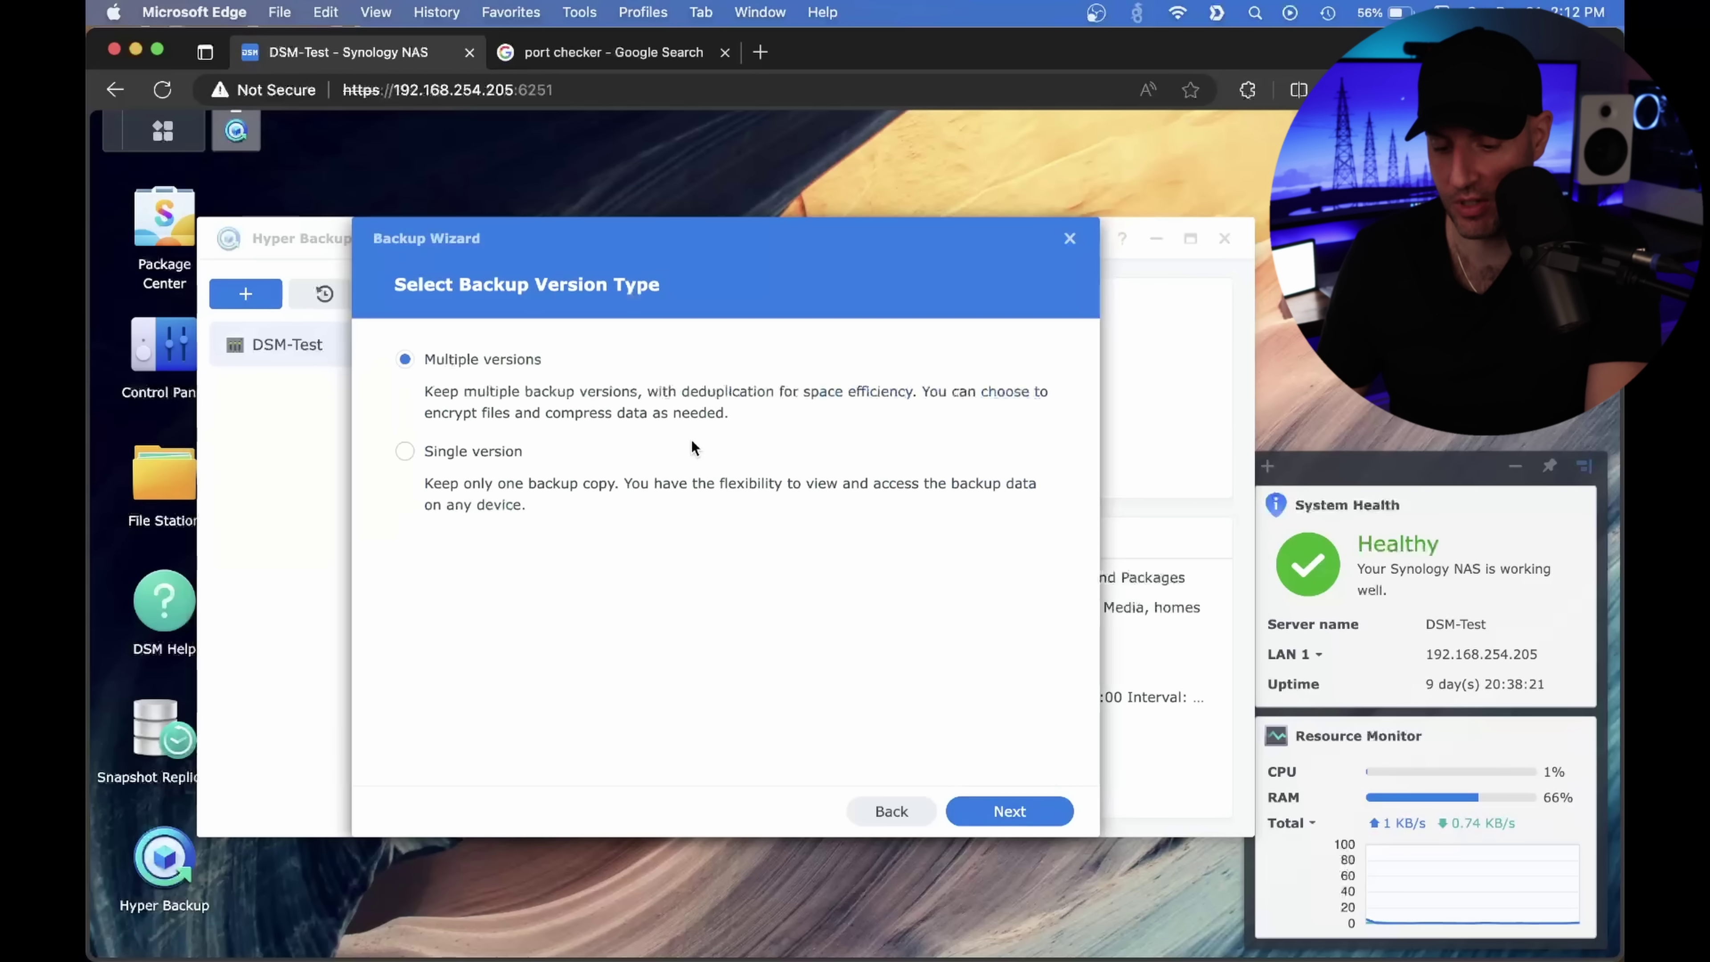
left_click(1010, 811)
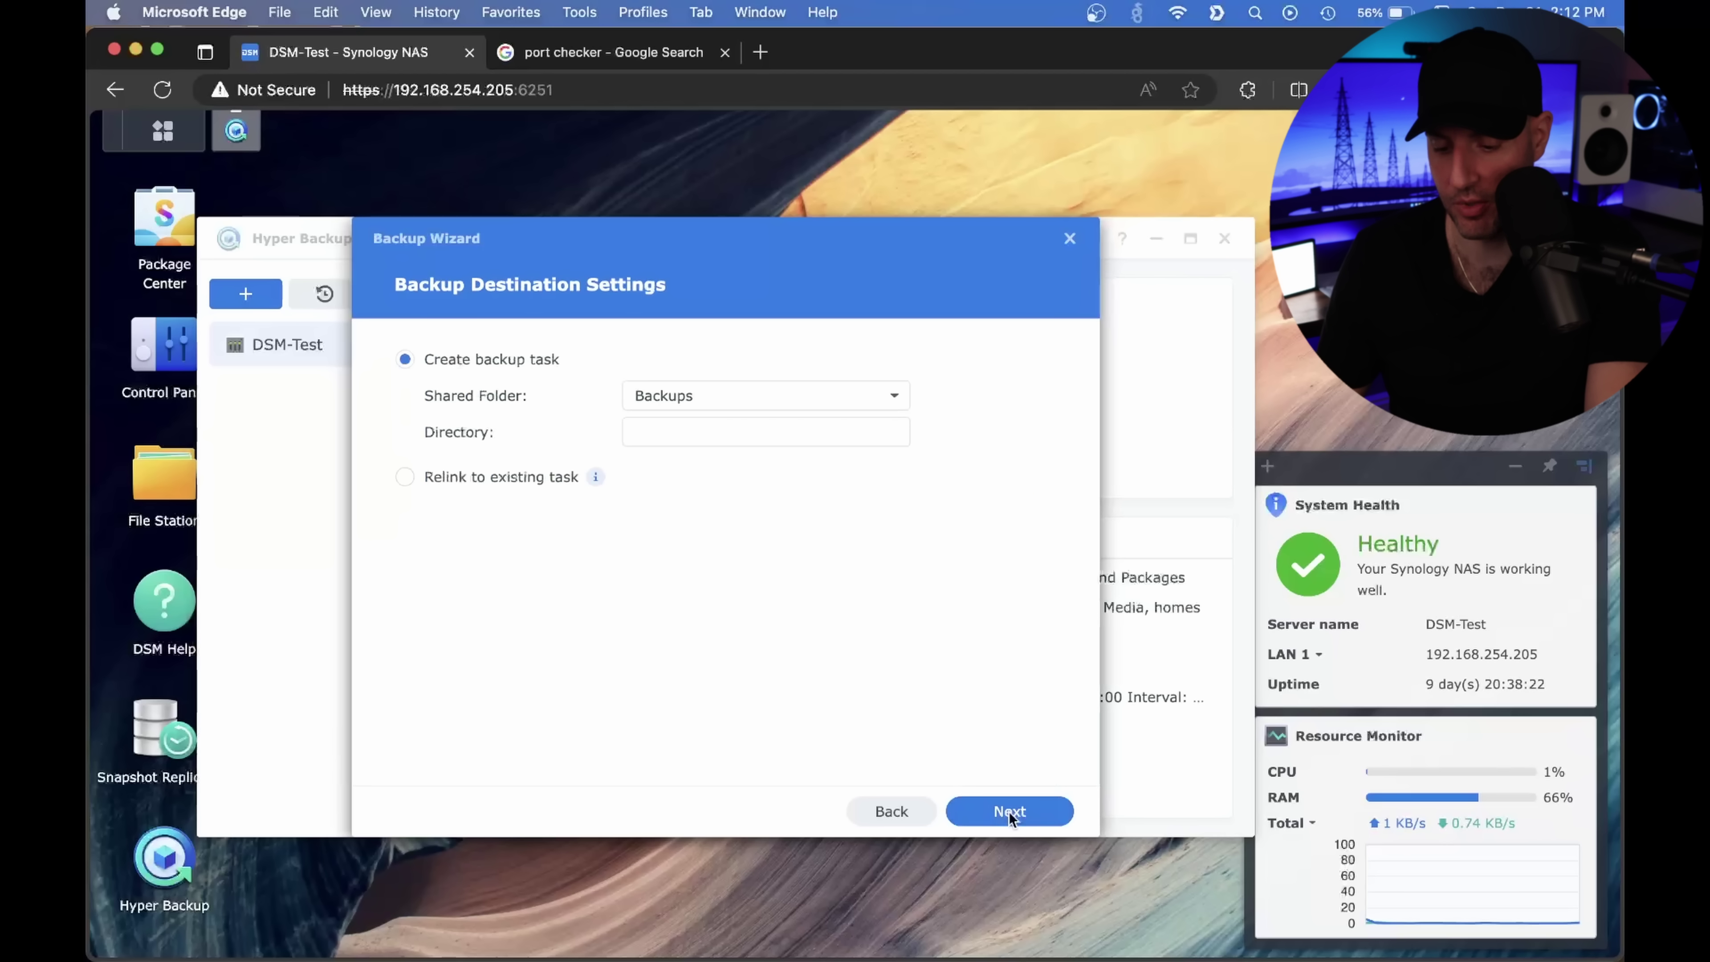
Set the task's destination to the usbshare1 shared folder, keep directory DSM-Test_1, and continue to the data selection.
left_click(688, 395)
left_click(690, 526)
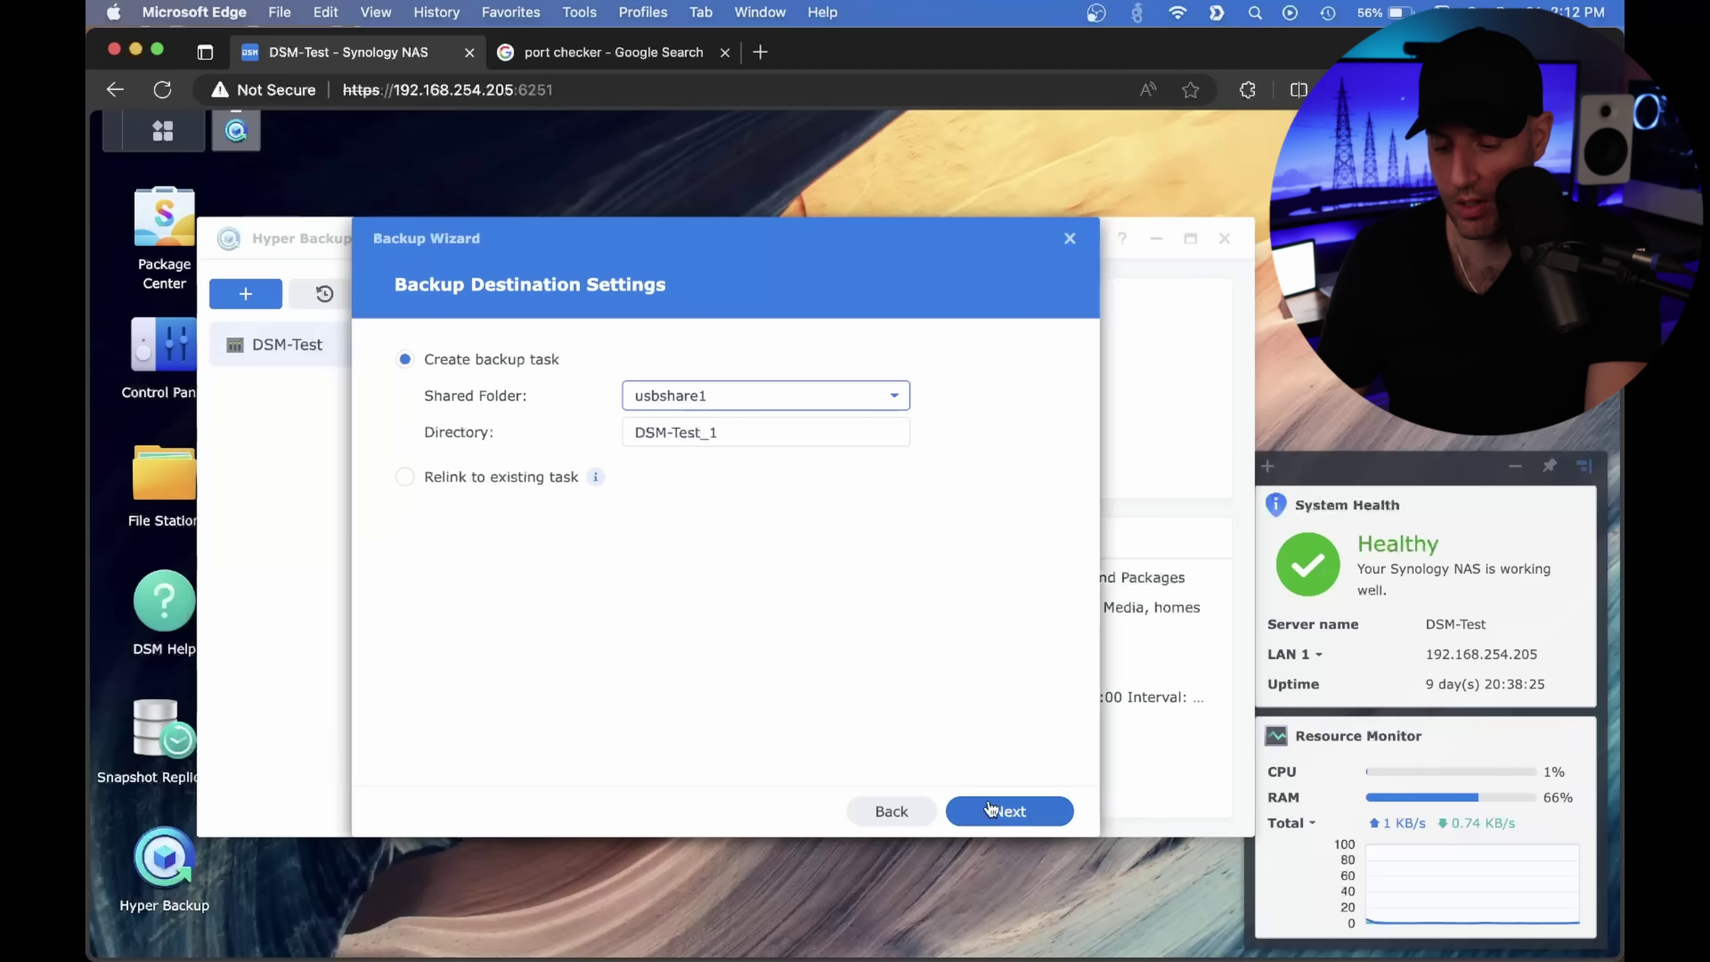
left_click(1003, 811)
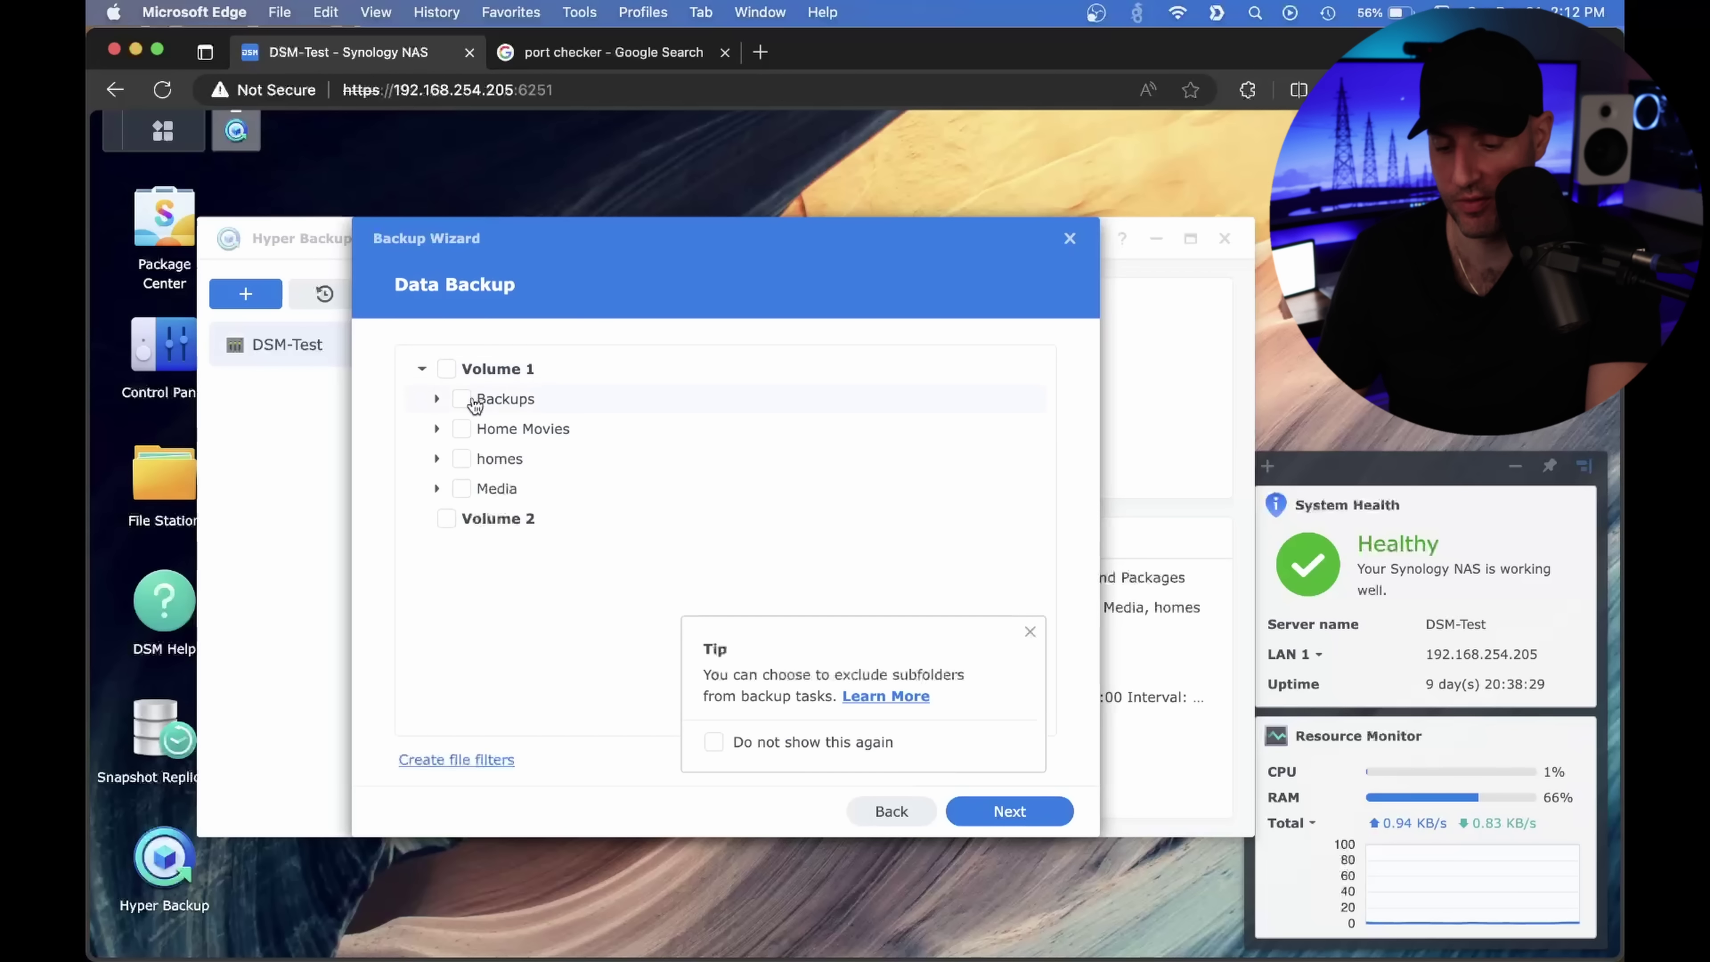
Select the Media folder for backup, dismiss the subfolder tip, and exclude the Music and TV Shows subfolders.
left_click(462, 490)
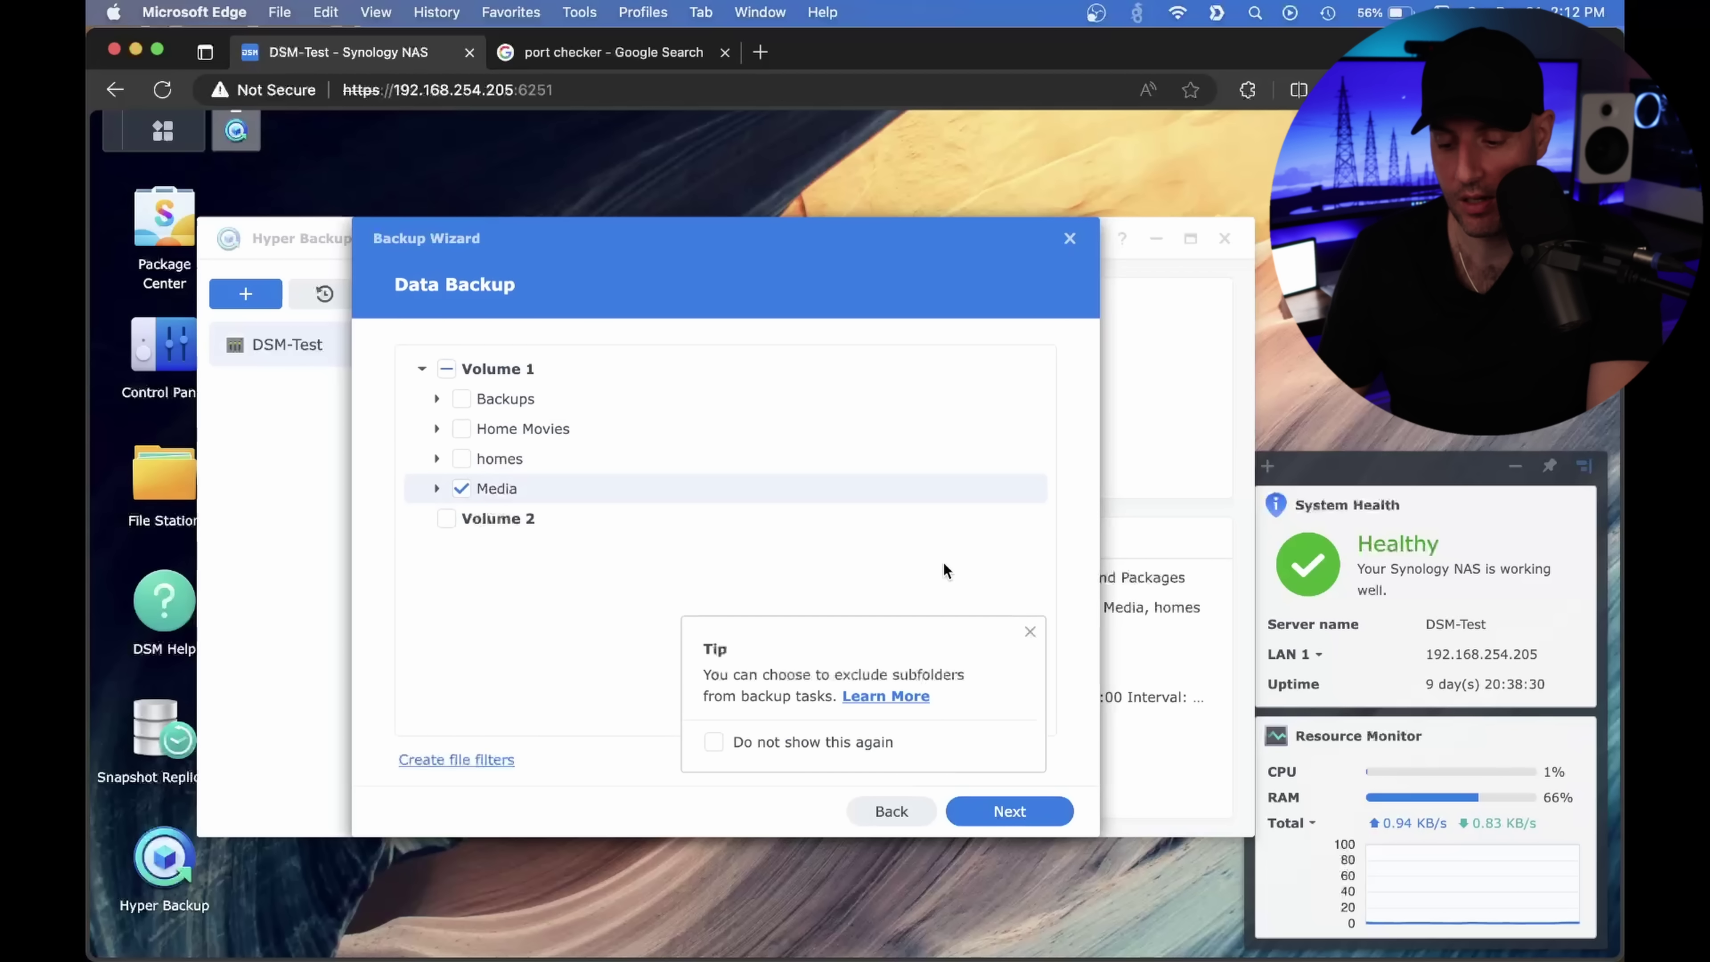
left_click(1029, 632)
left_click(435, 490)
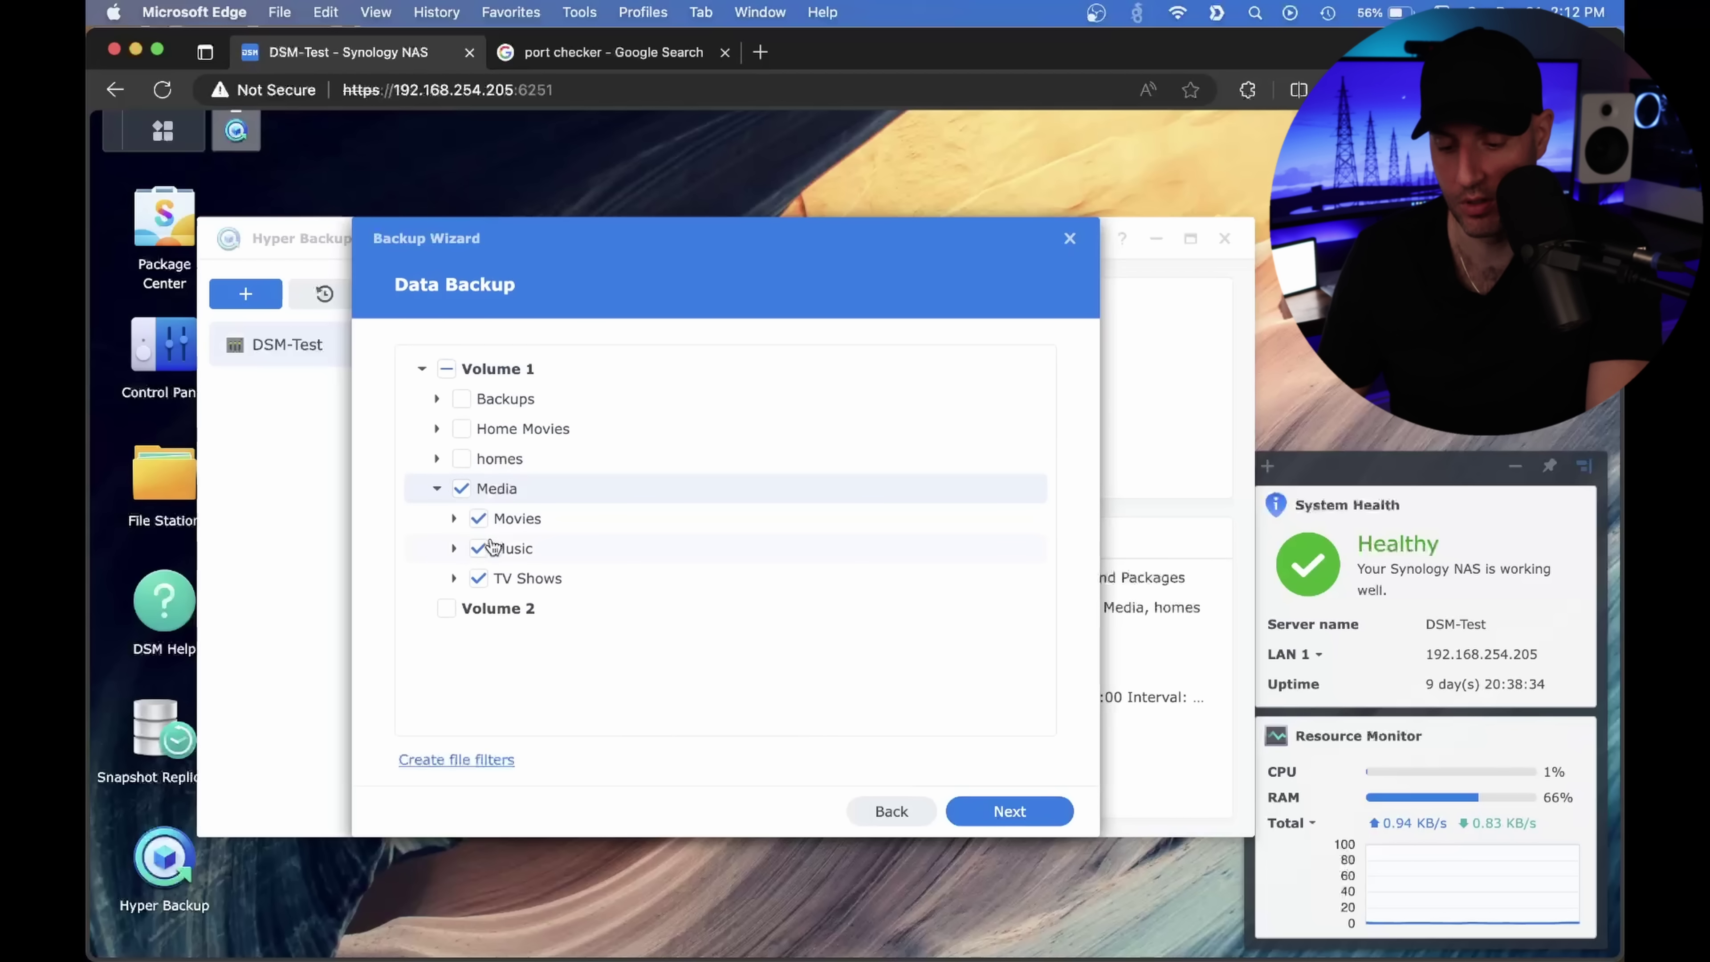
left_click(479, 549)
left_click(477, 578)
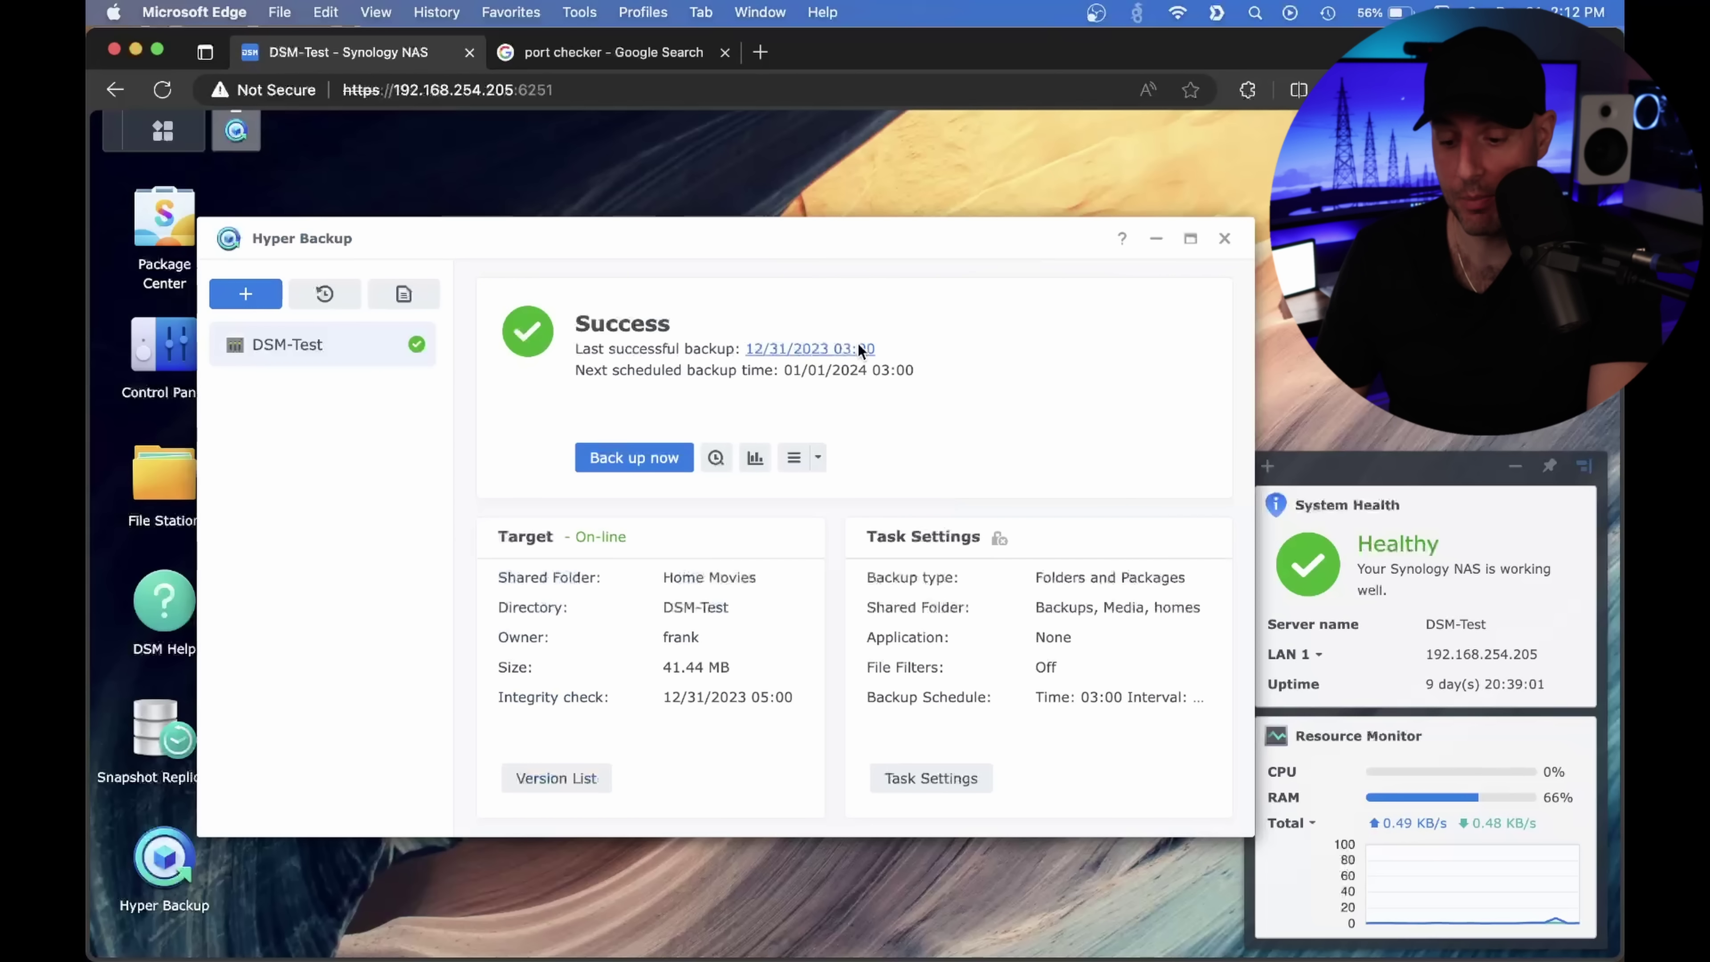
Browse the backed-up Backups folder in DSM-Test's 12/28/2023, 12/31/2023 and 12/22/2023 versions, and close the backup explorer.
left_click(717, 458)
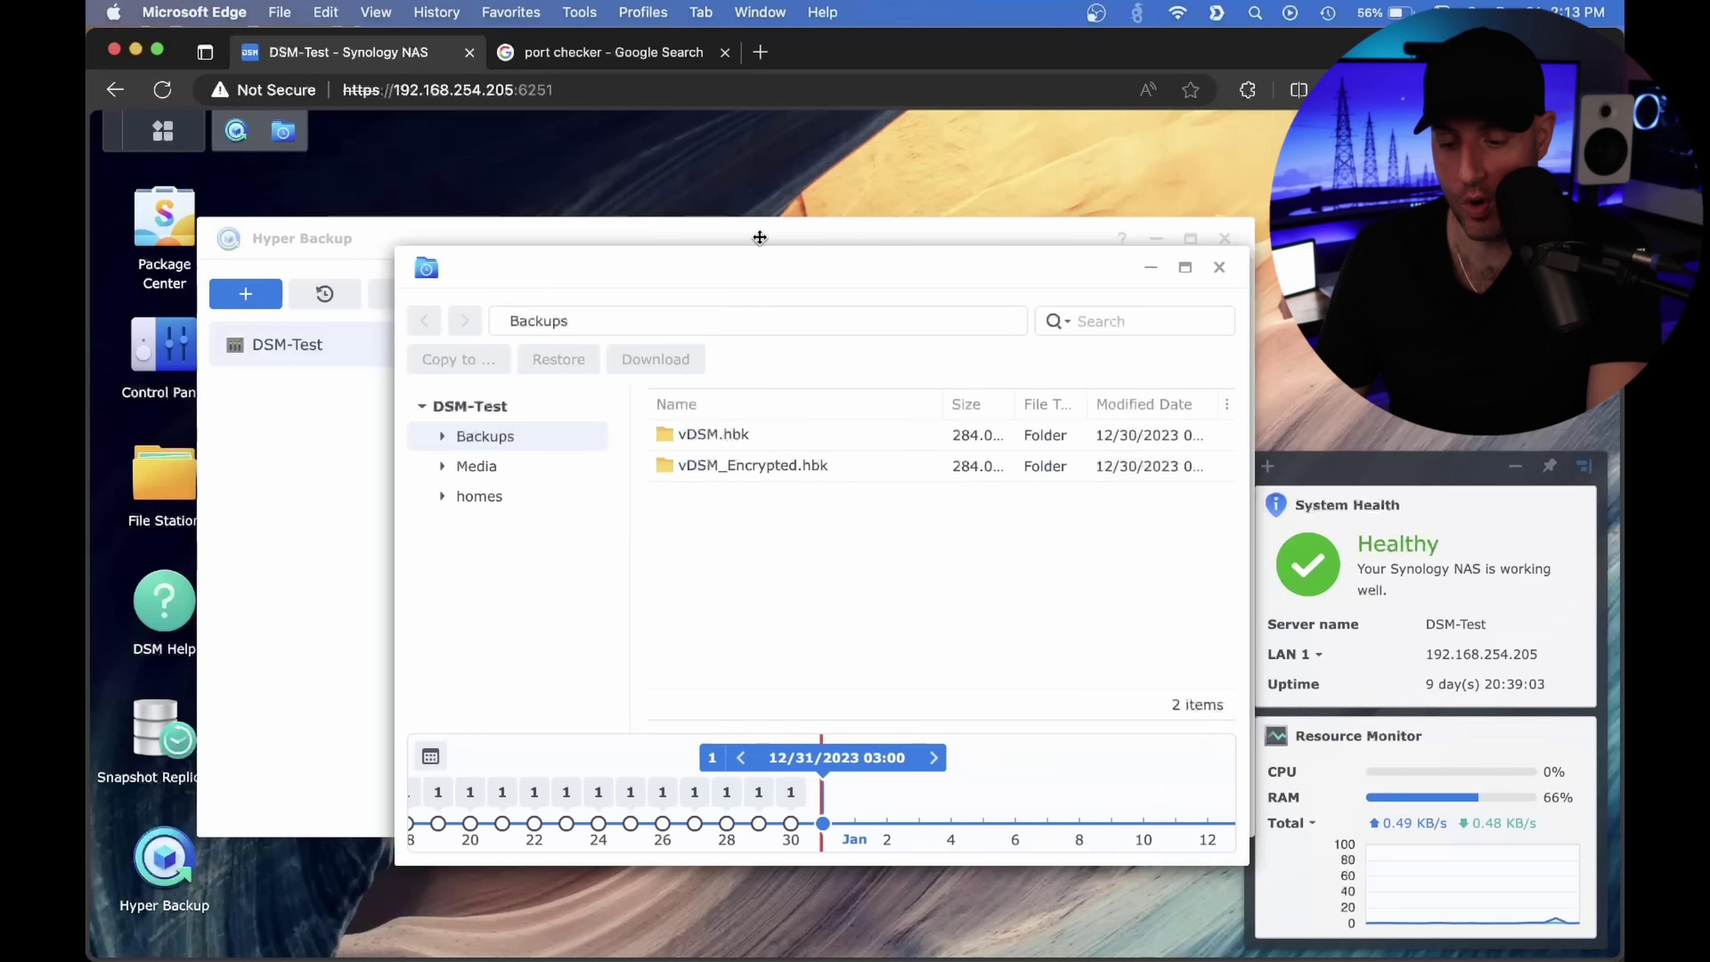
left_click(790, 824)
left_click(790, 824)
left_click(791, 824)
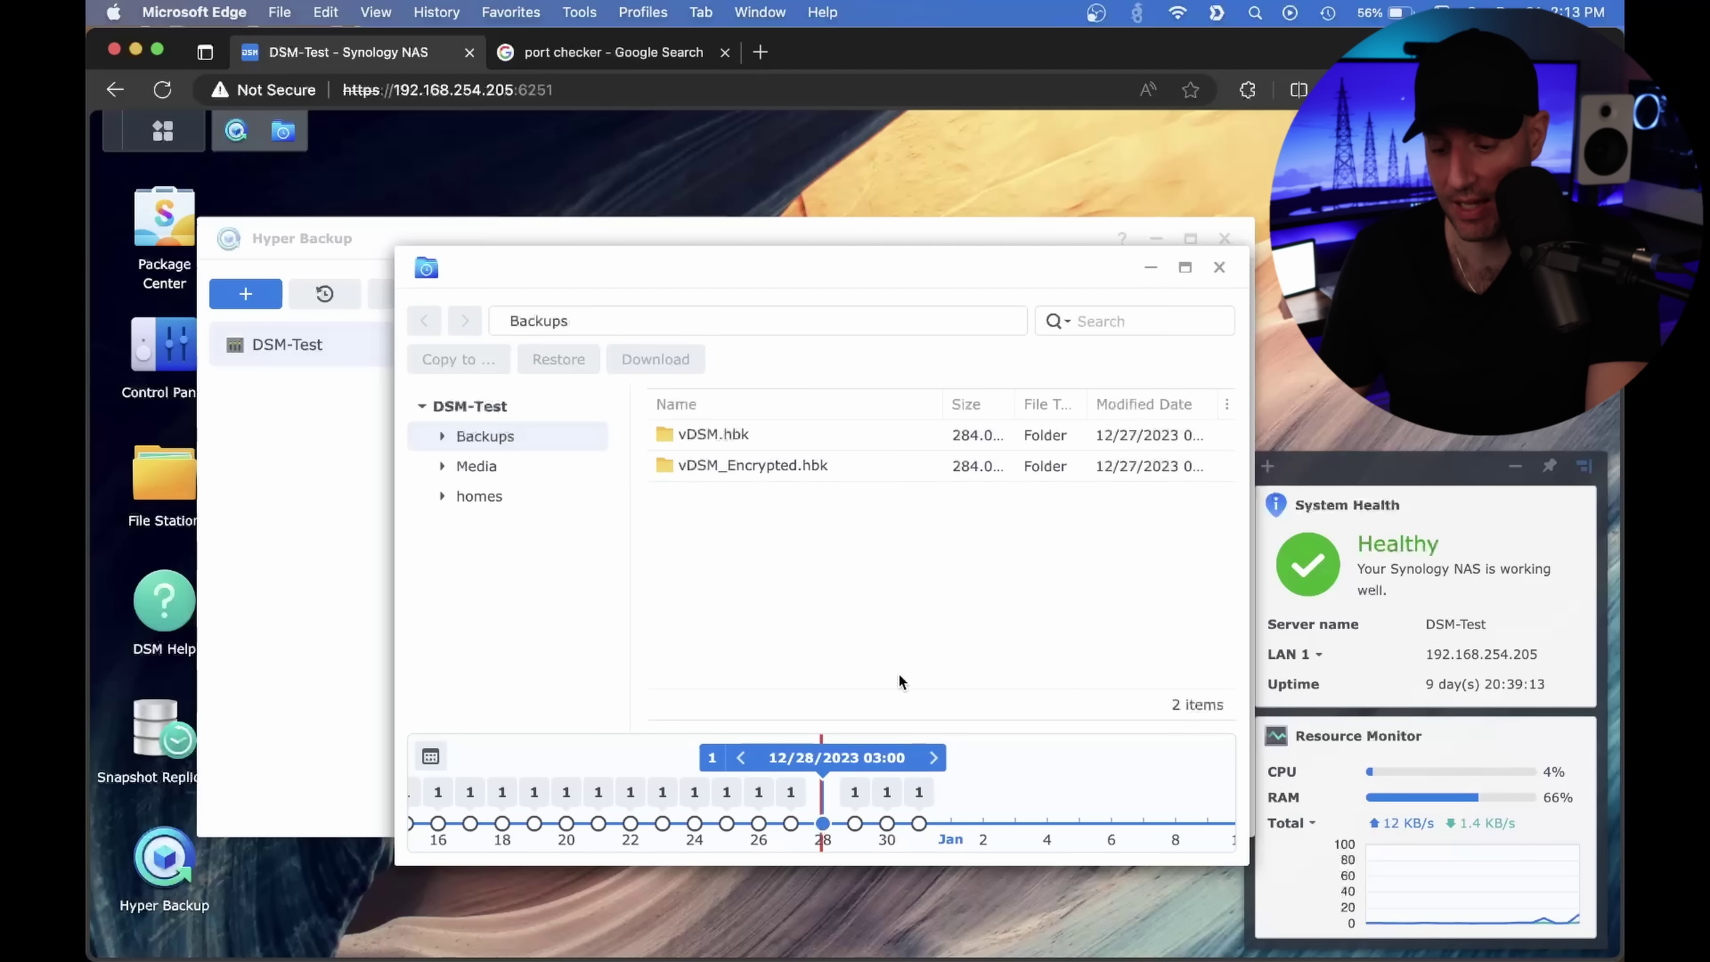
left_click(919, 822)
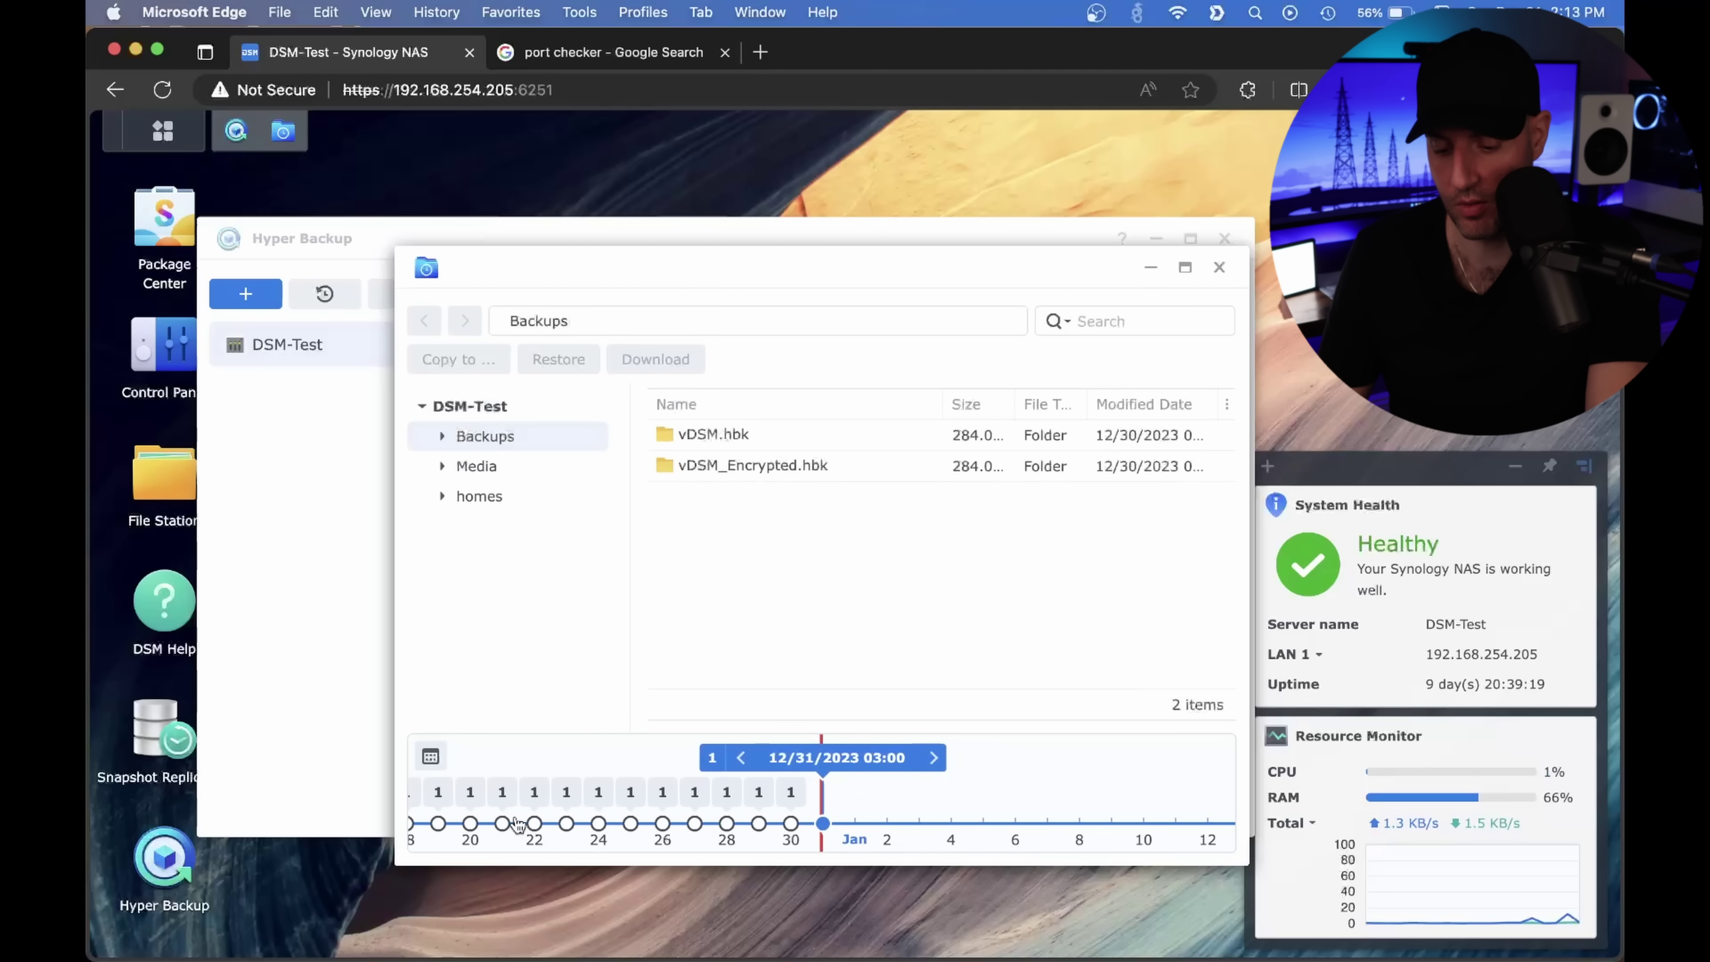
left_click(534, 823)
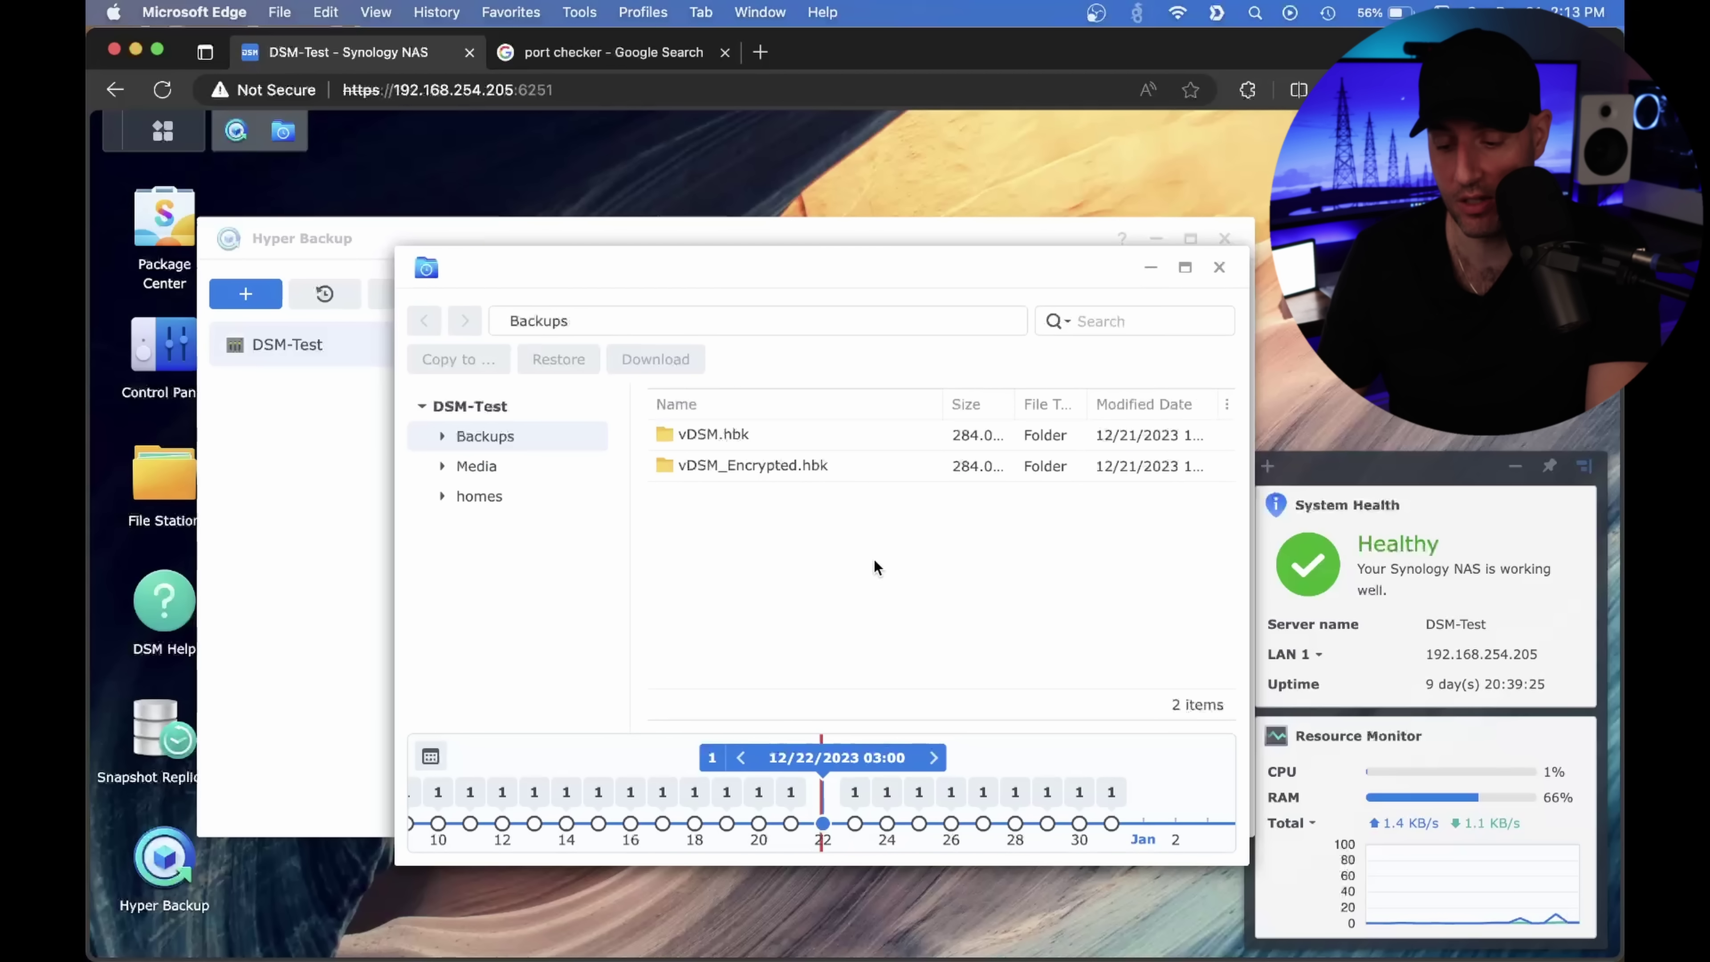
left_click(1218, 267)
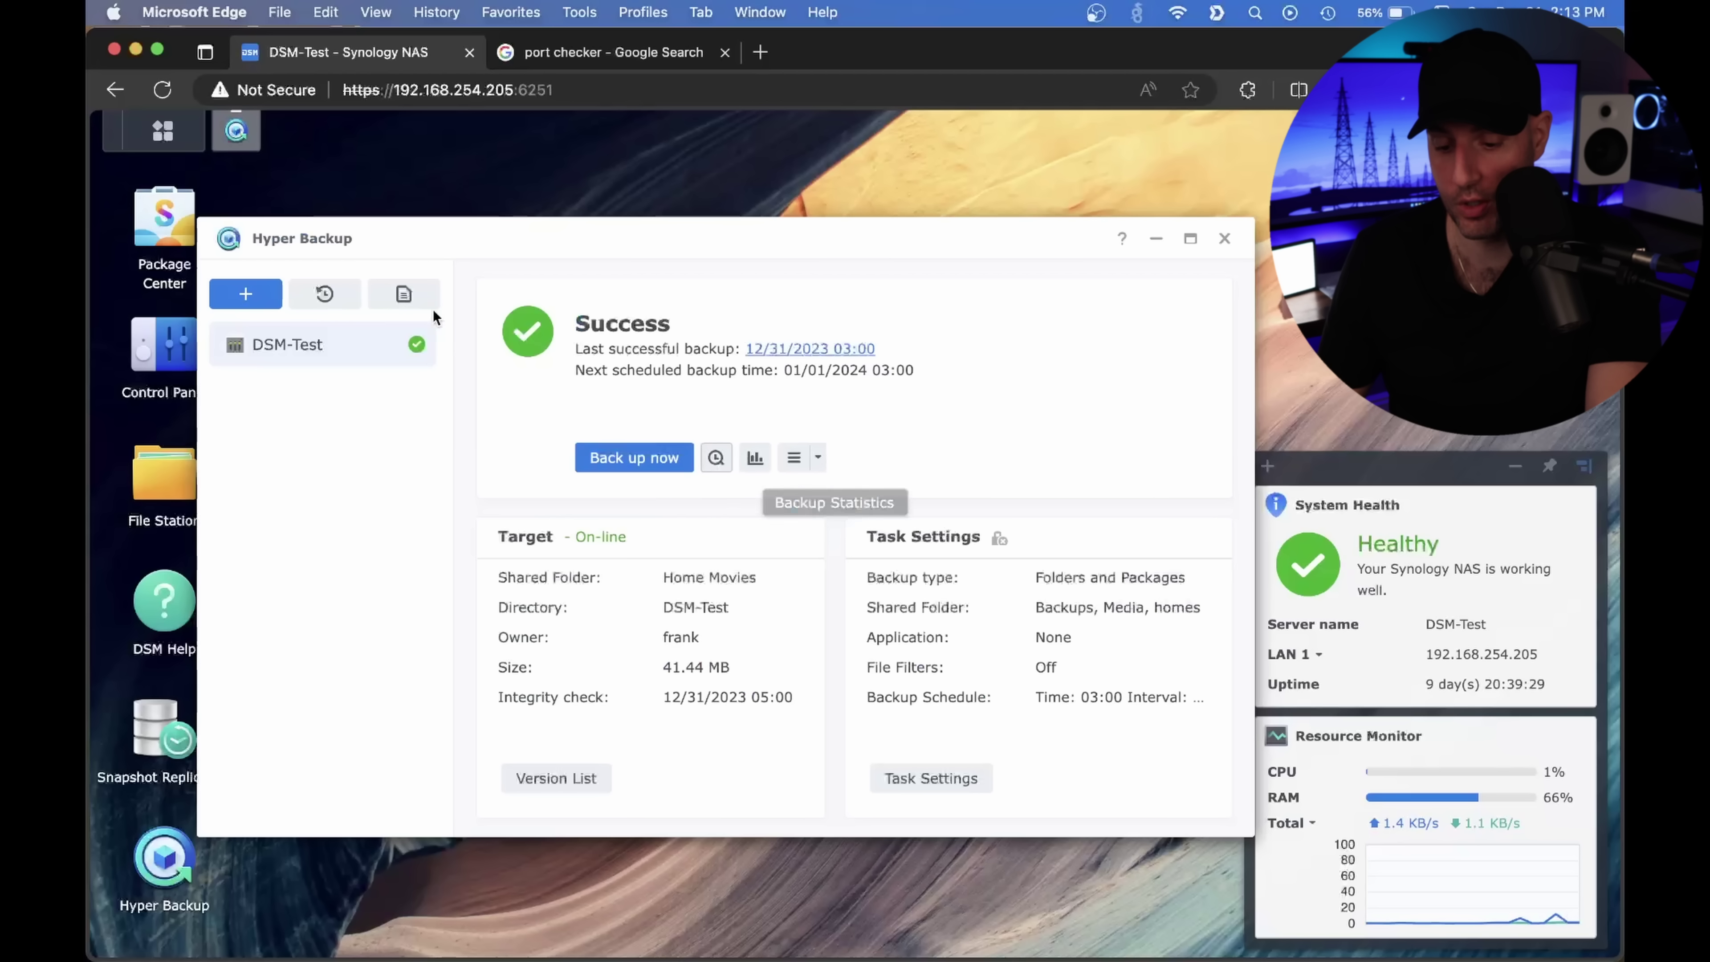
Start a Folders and Packages restoration from the DSM-Test task without restoring the system configuration, continuing to the data selection.
left_click(325, 295)
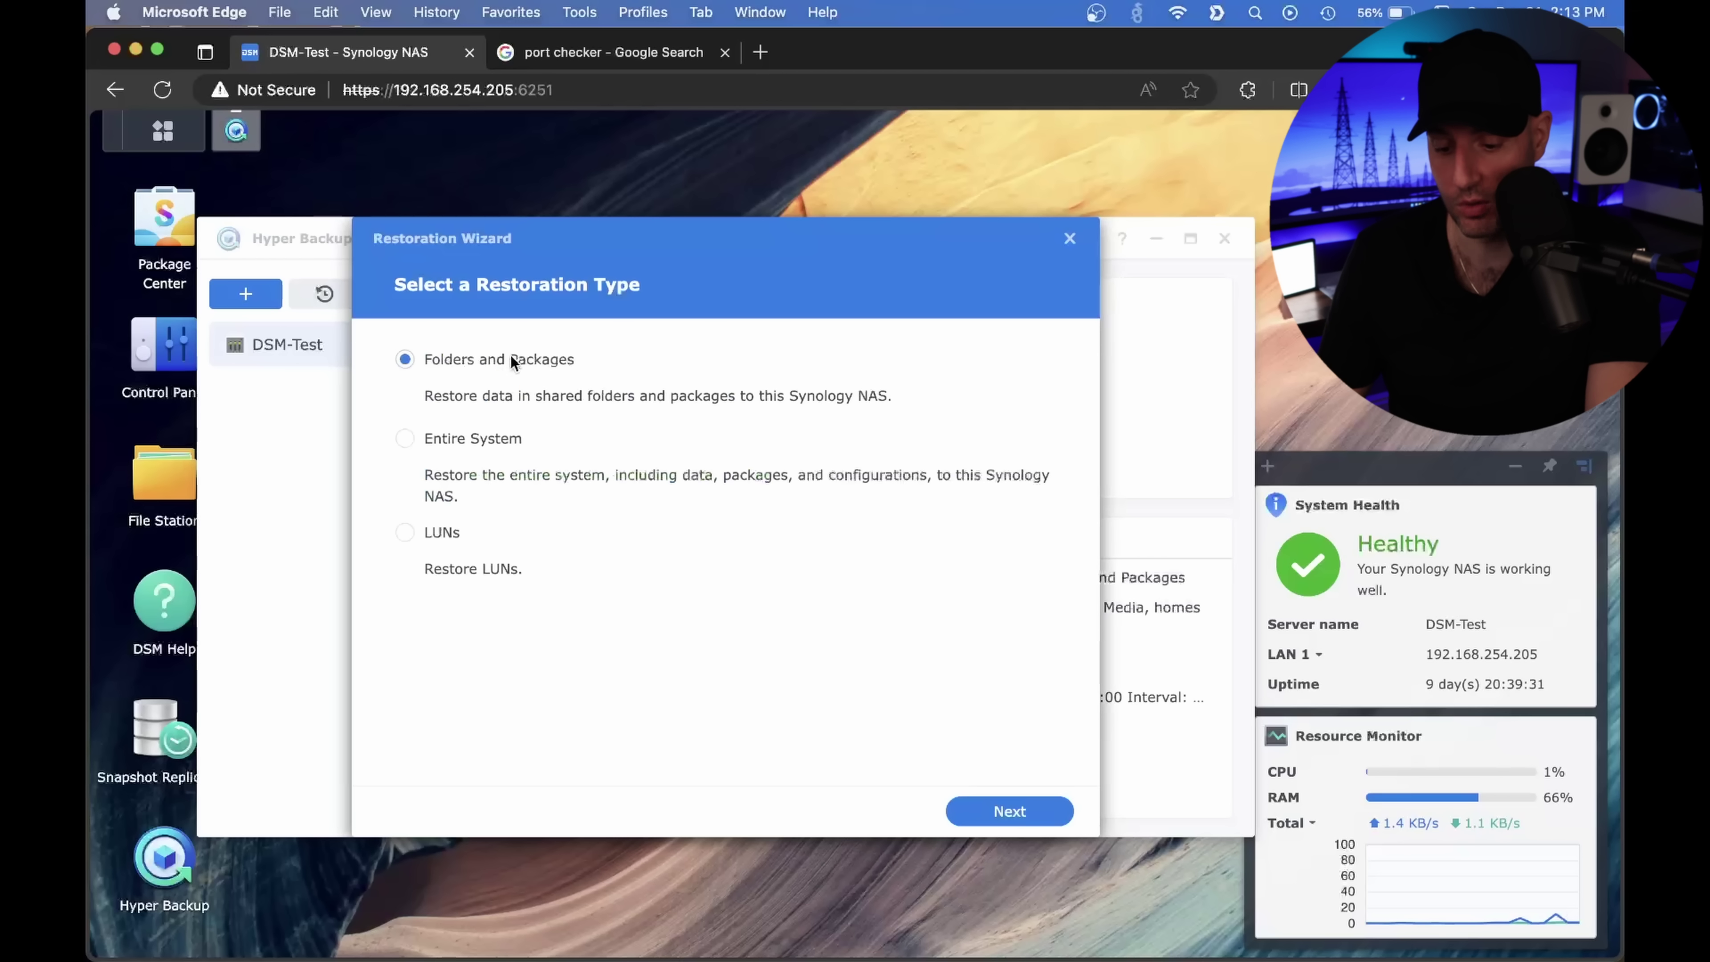
left_click(1030, 811)
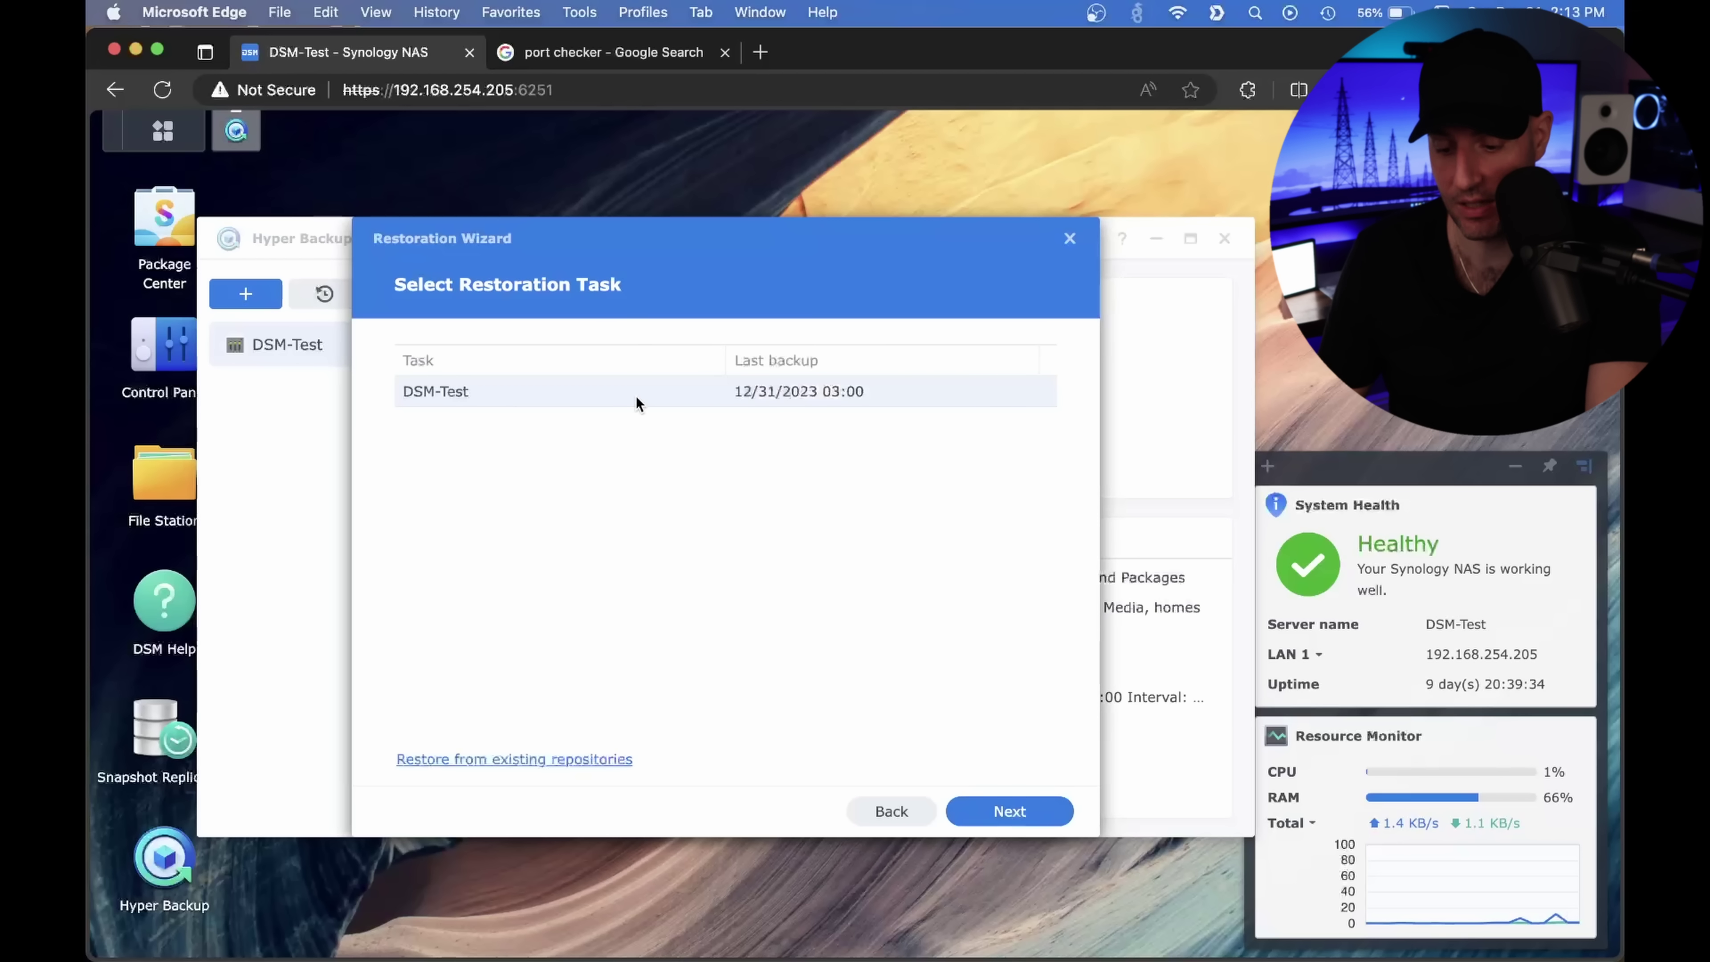
left_click(1020, 815)
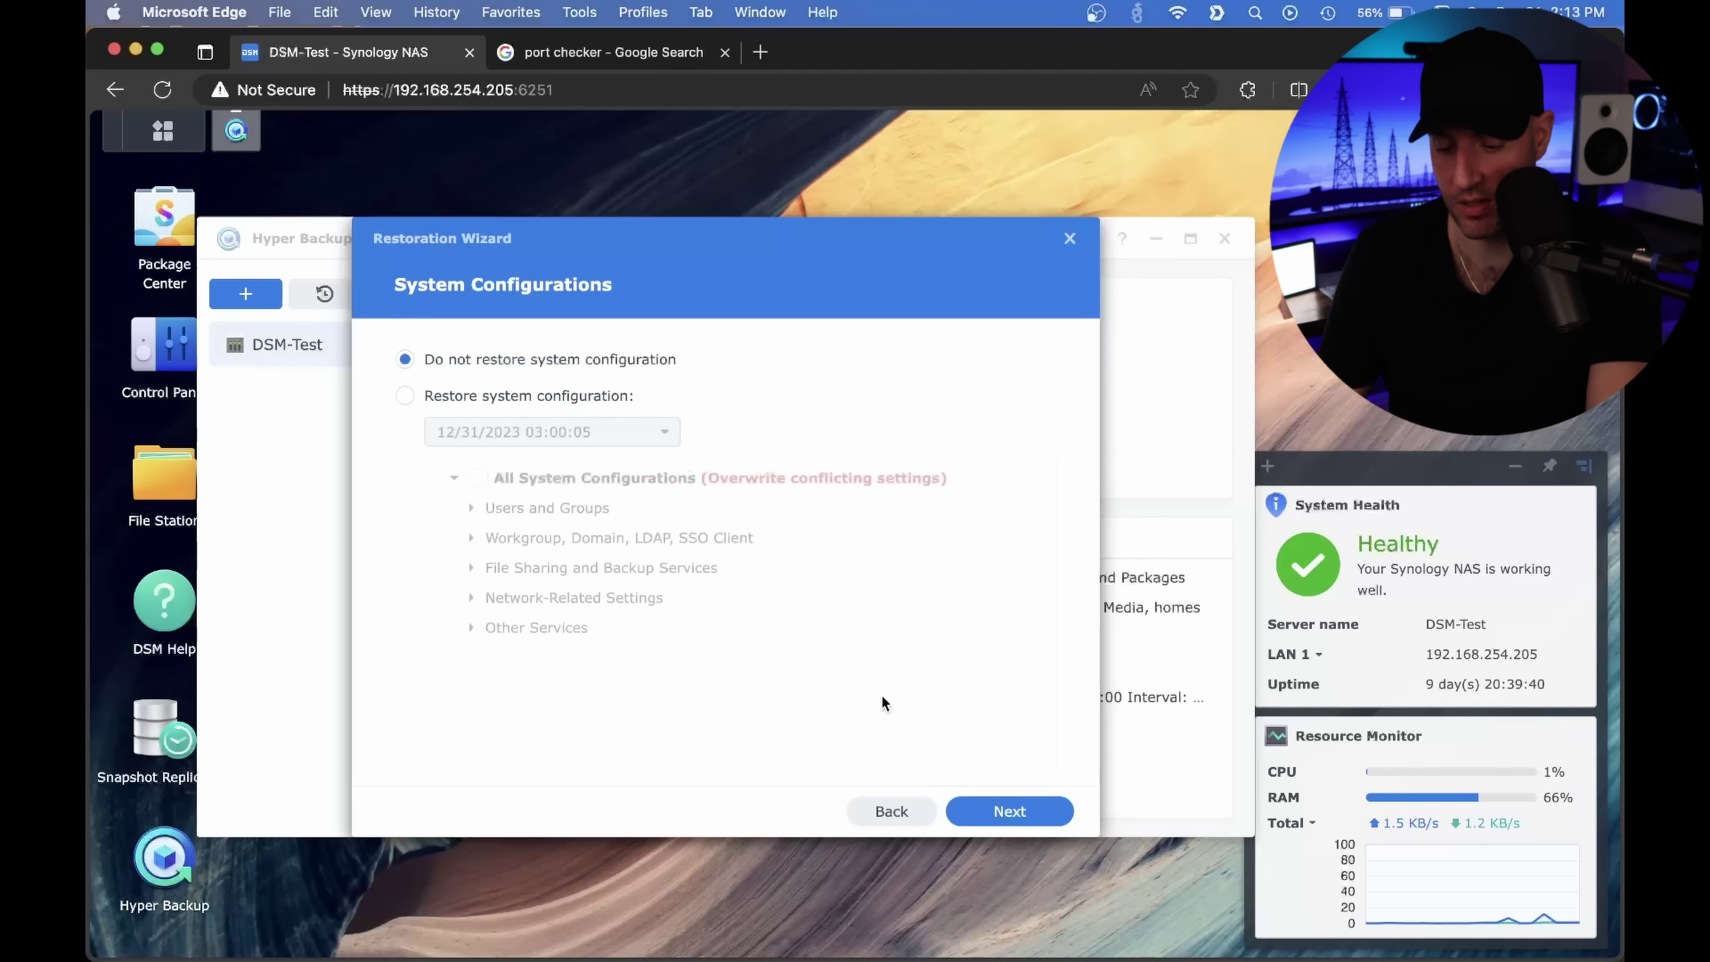
left_click(1030, 811)
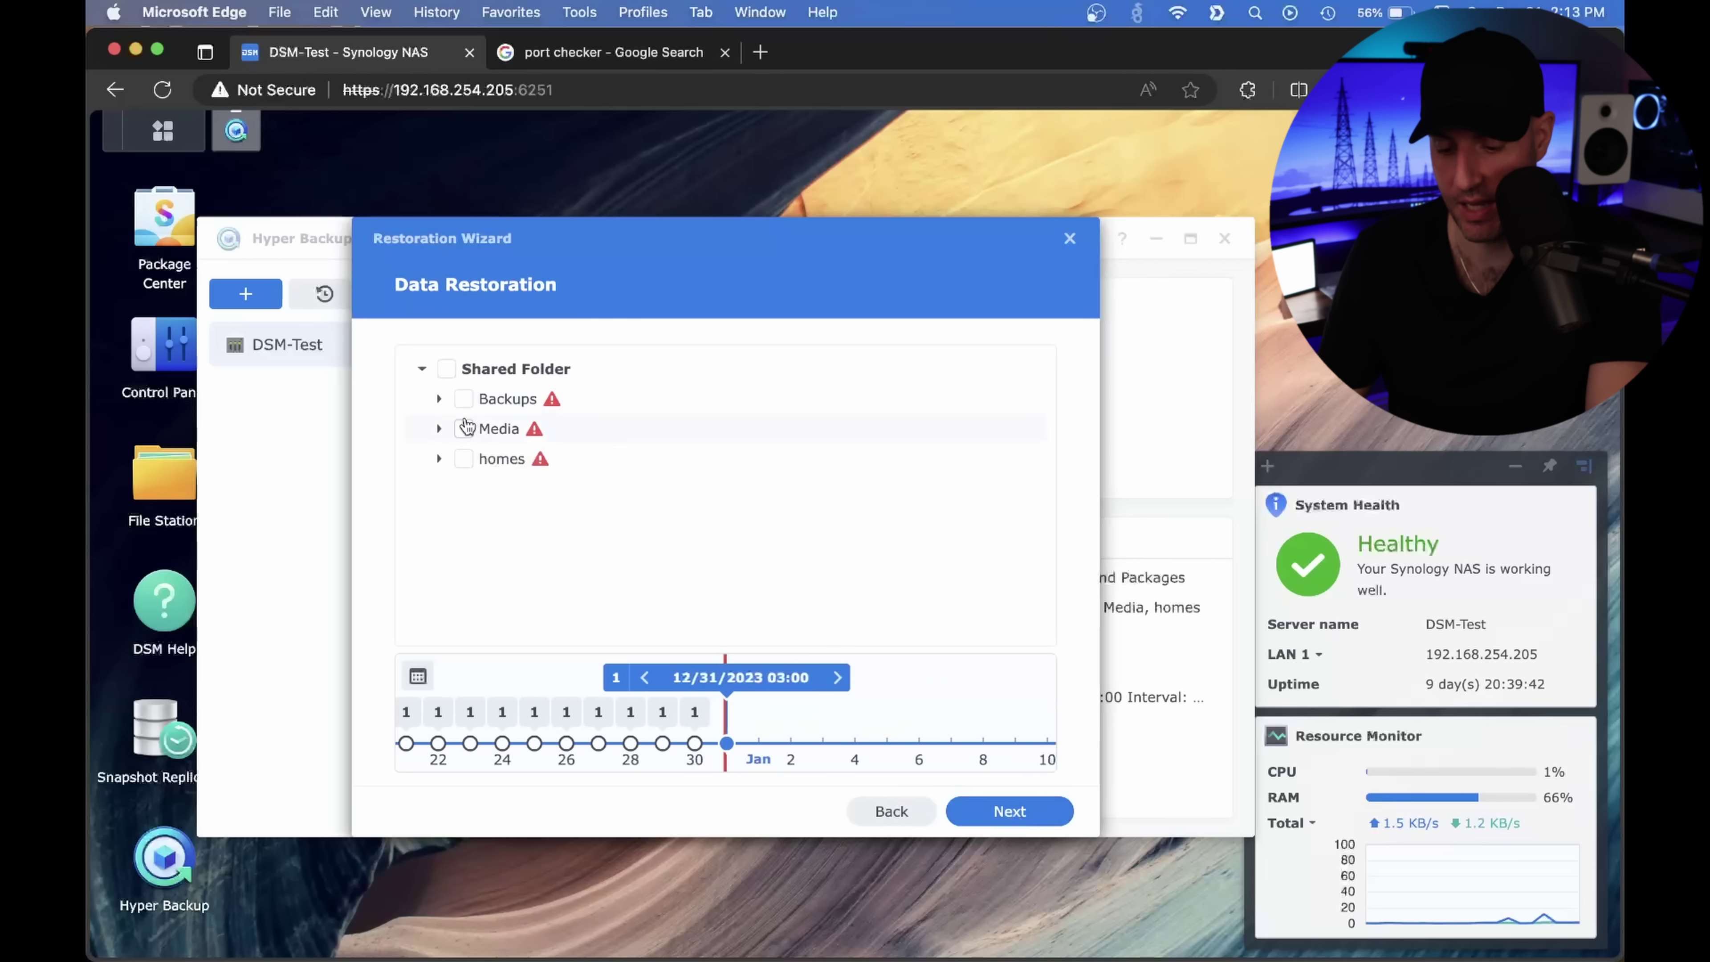
Select the Backups and Media shared folders for restoration, check the warning beside Backups, and cancel the restoration.
left_click(464, 403)
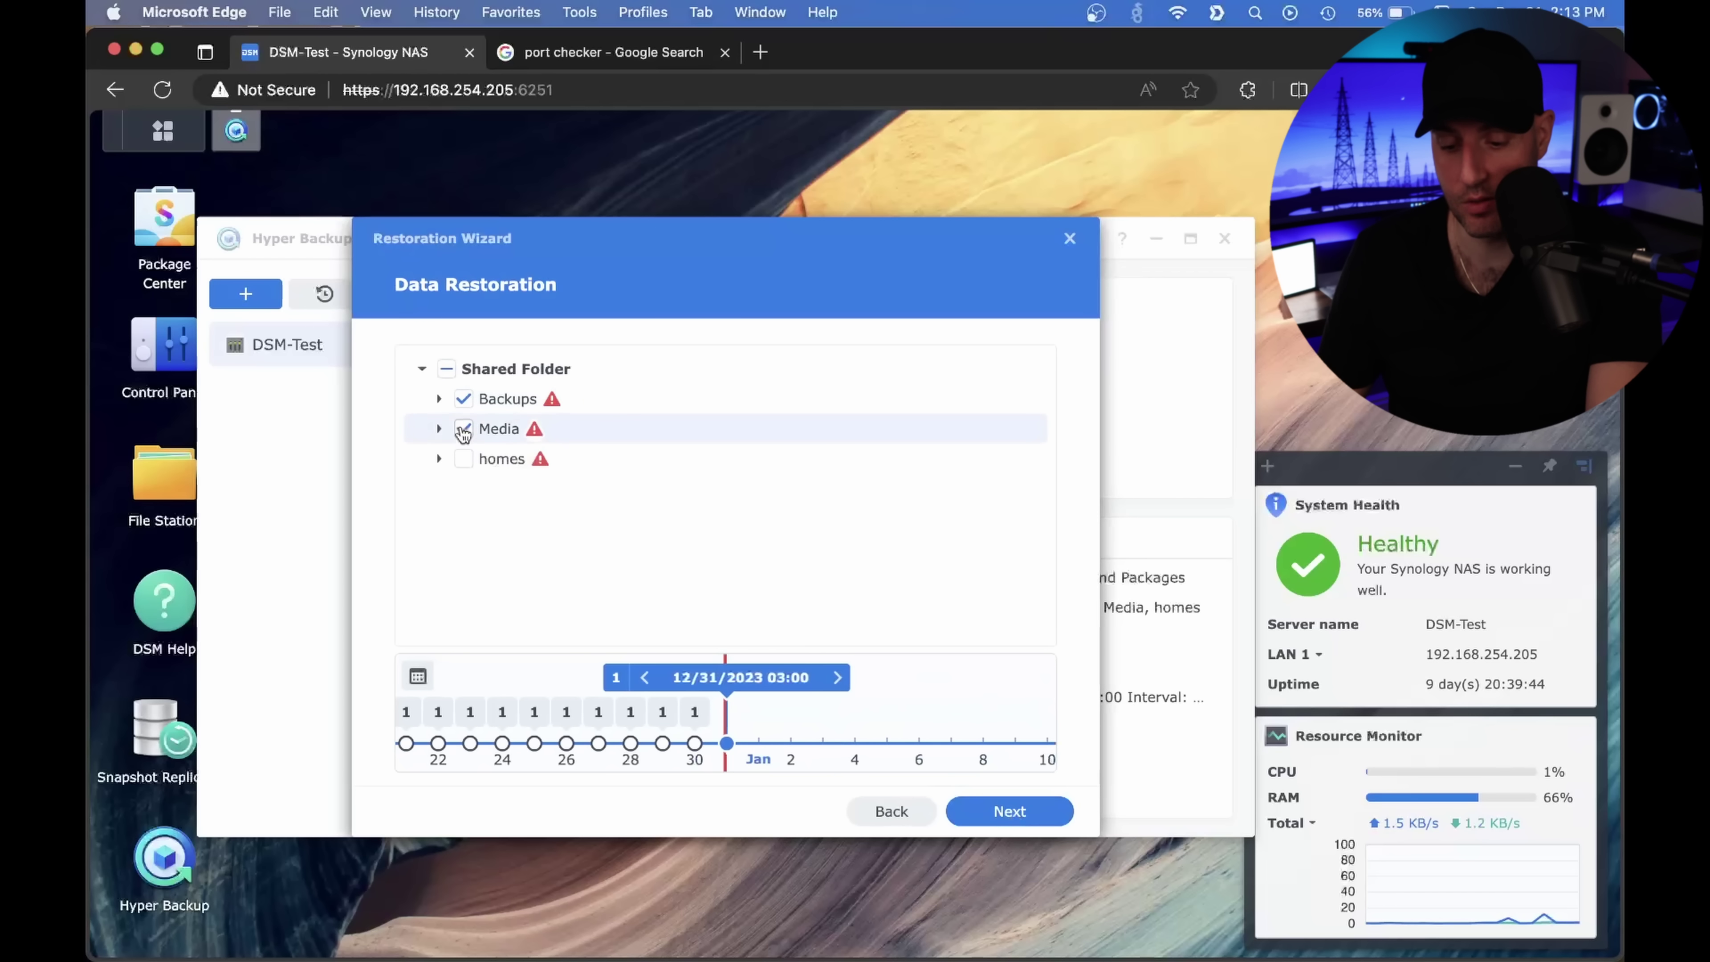
left_click(464, 428)
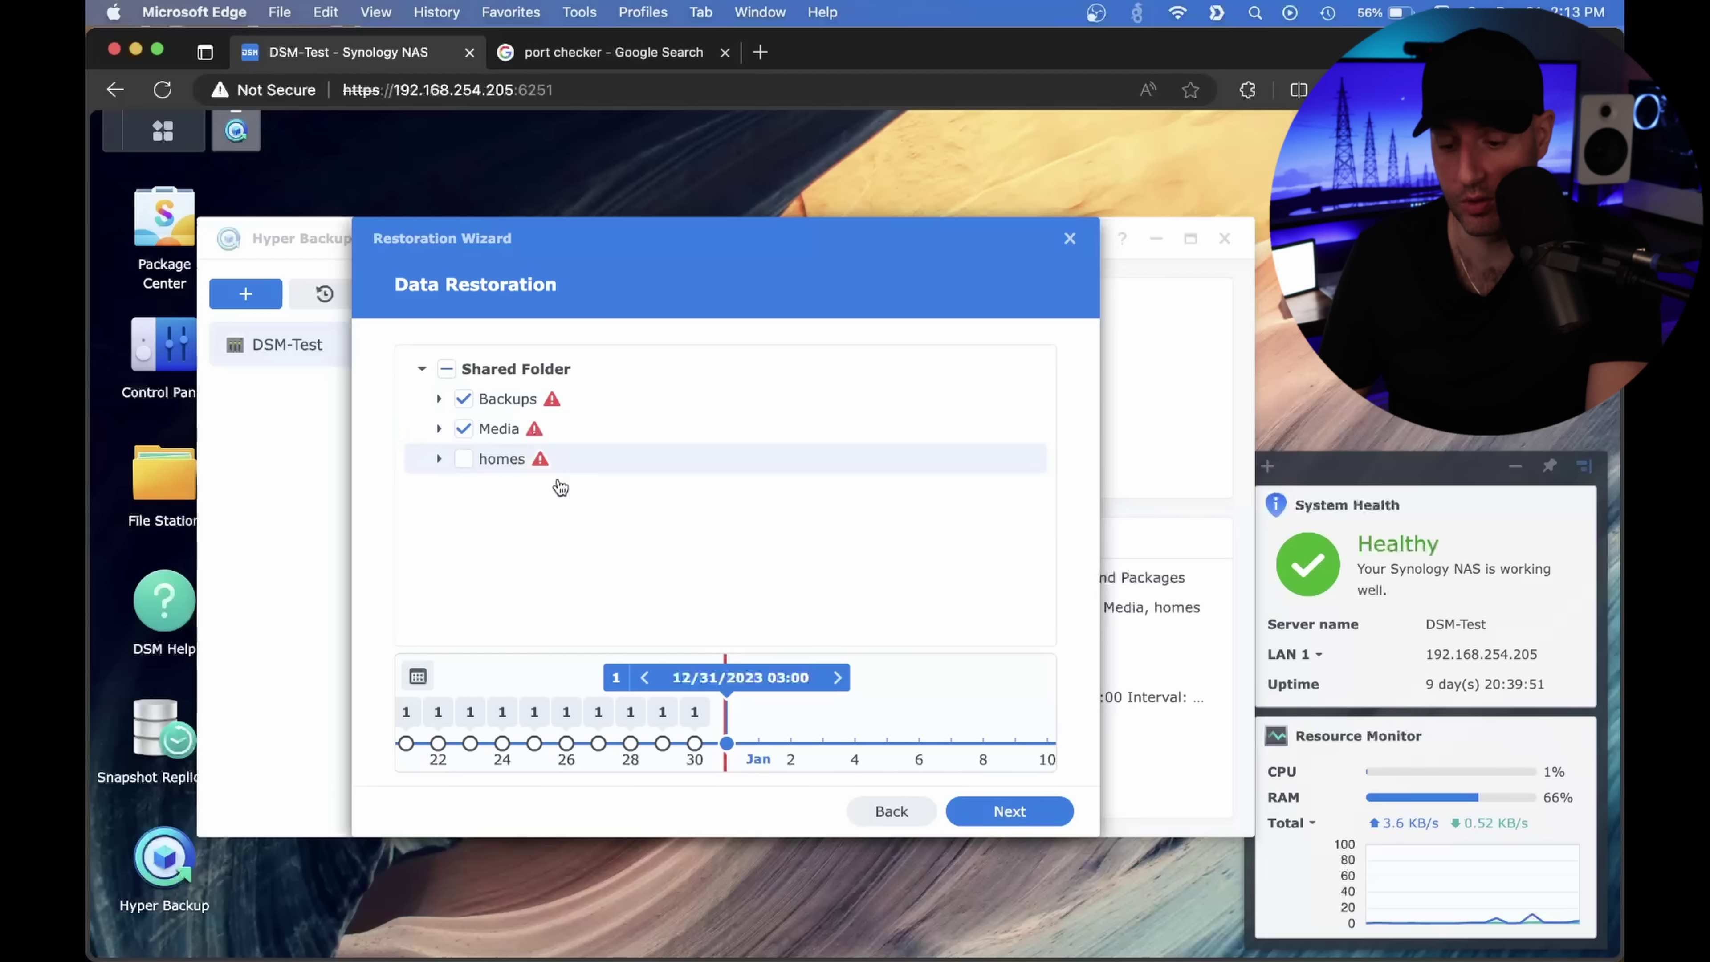
mouse_move(555, 403)
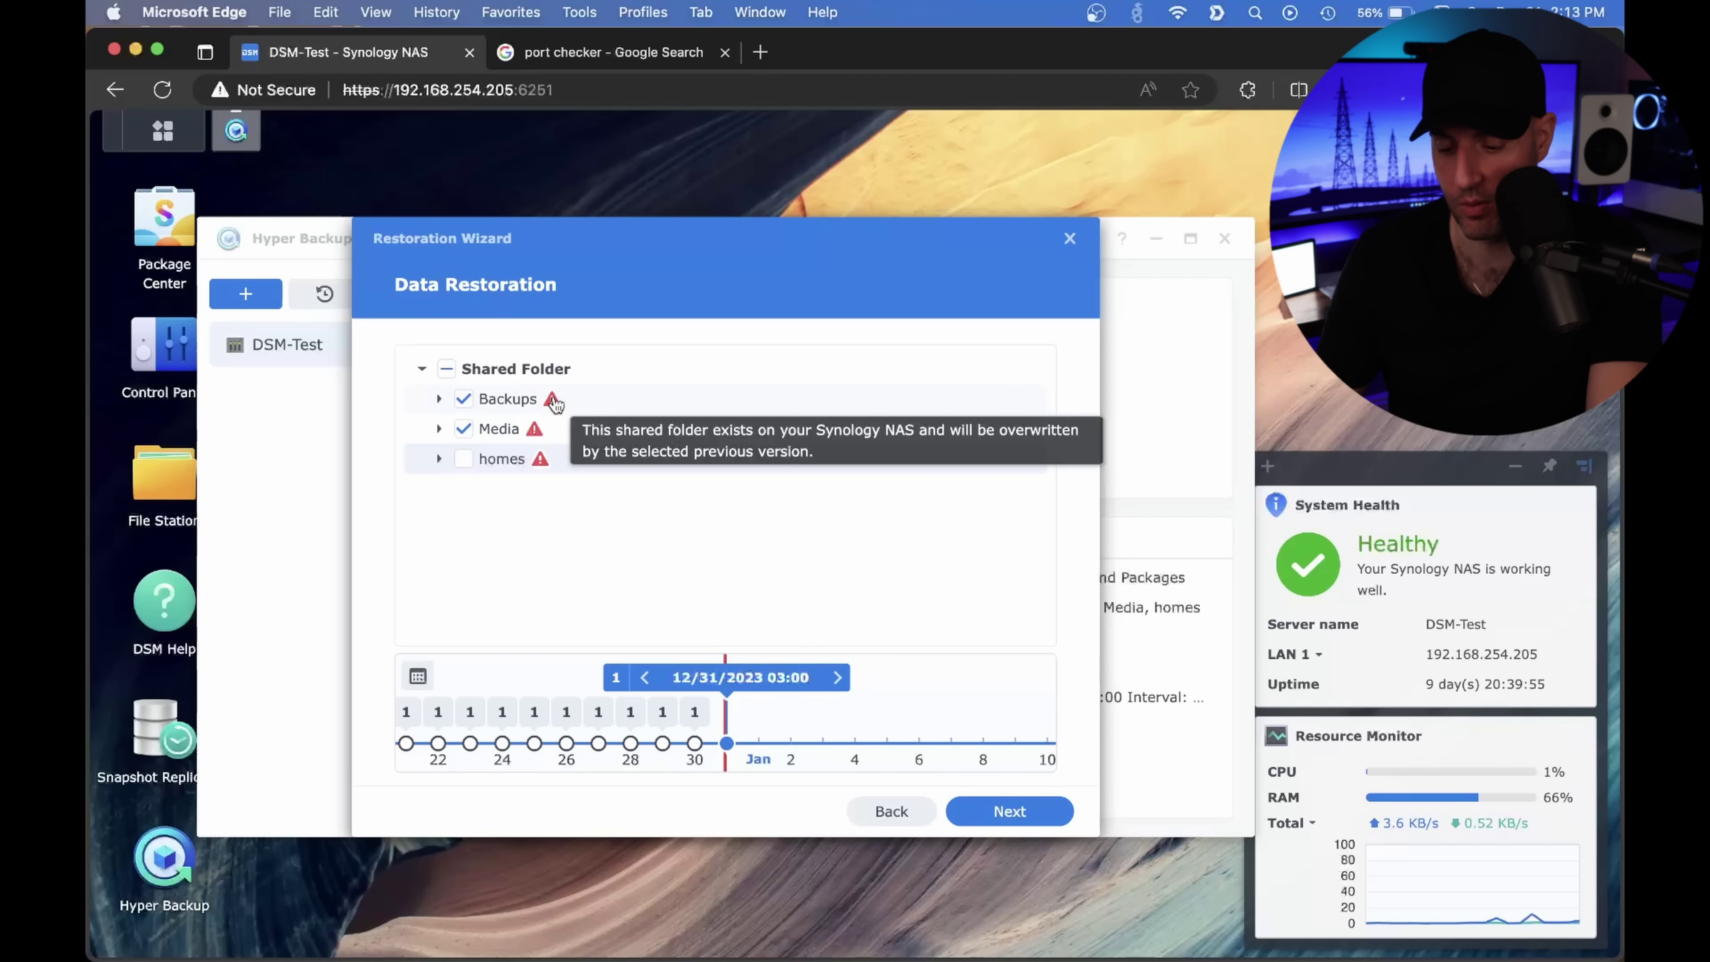
left_click(1069, 238)
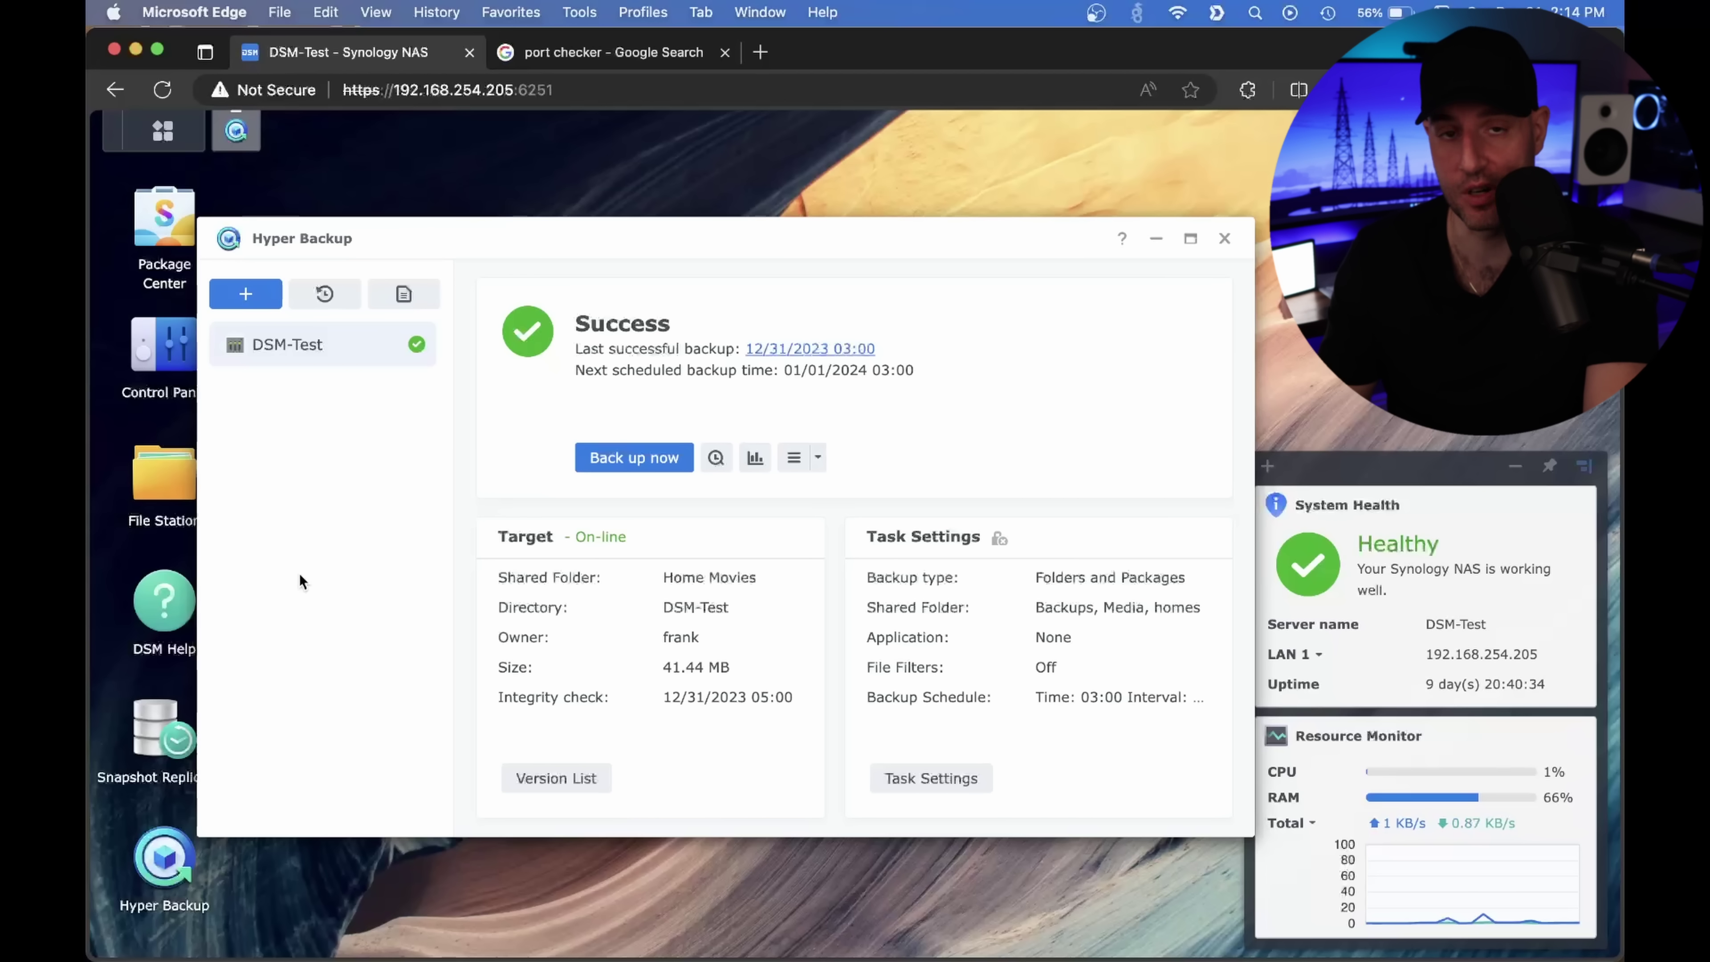
left_click_drag(669, 226, 634, 194)
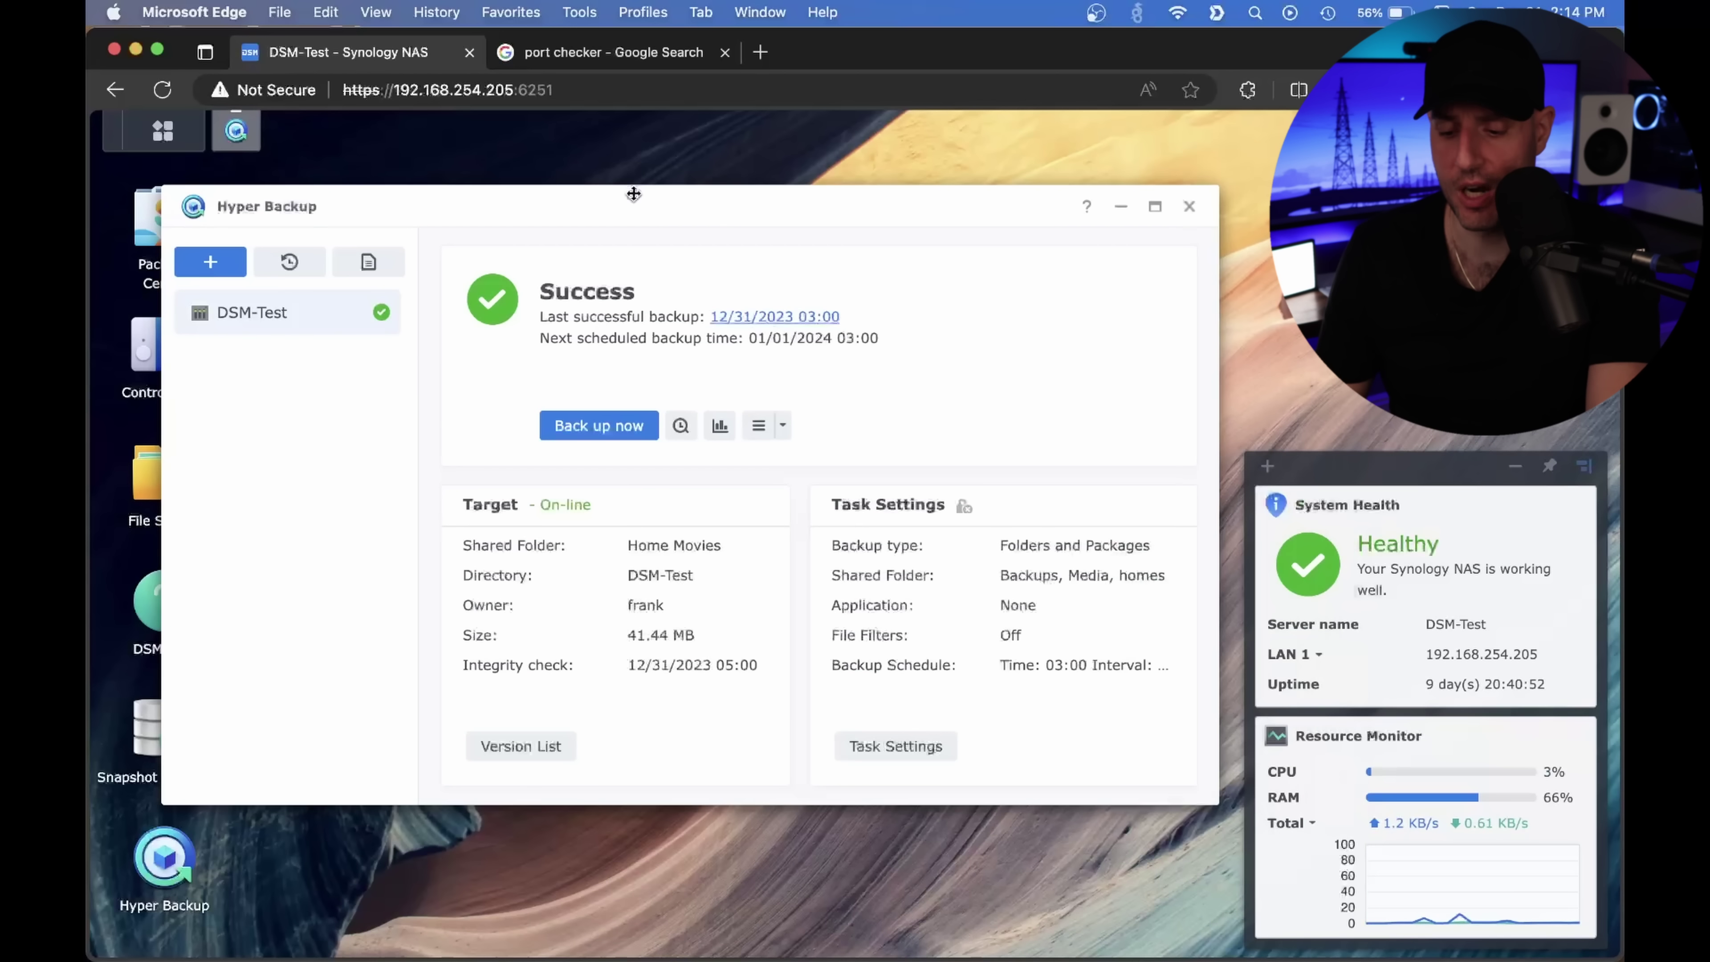